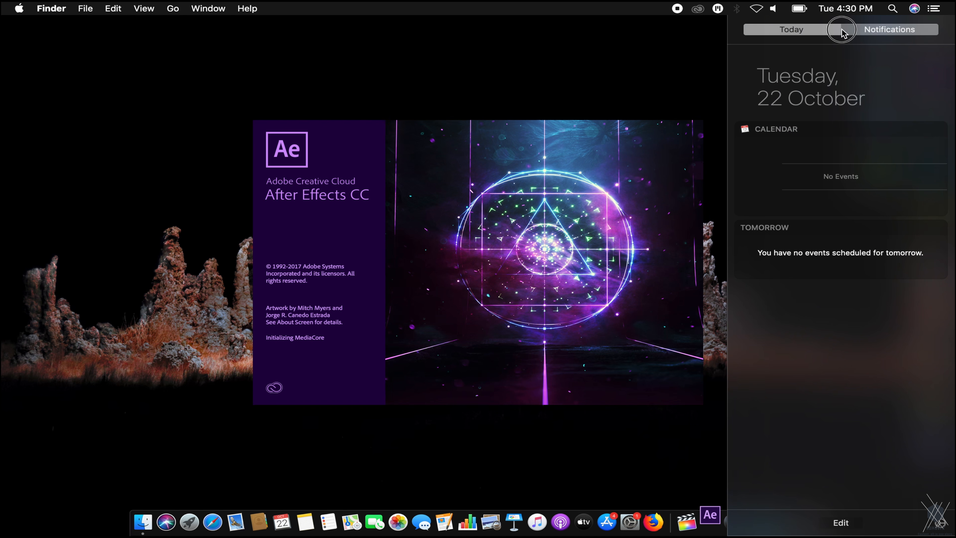
Select IMG_1485.mov in the RAW folder and open it in Quick Look.
left_click(772, 36)
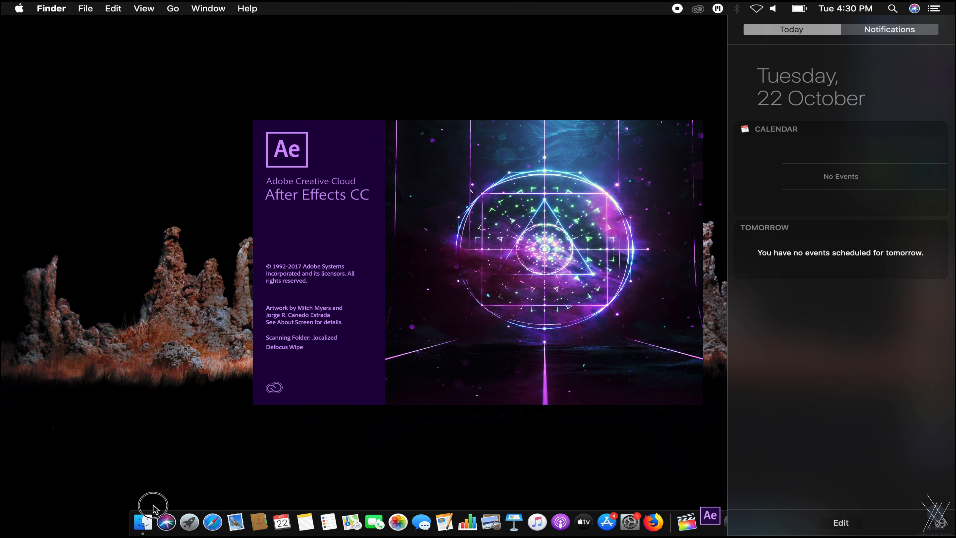
left_click(145, 519)
left_click(597, 223)
key("space")
Play the snarling-man clip preview twice, then drag IMG_1485.mov toward After Effects.
left_click(162, 113)
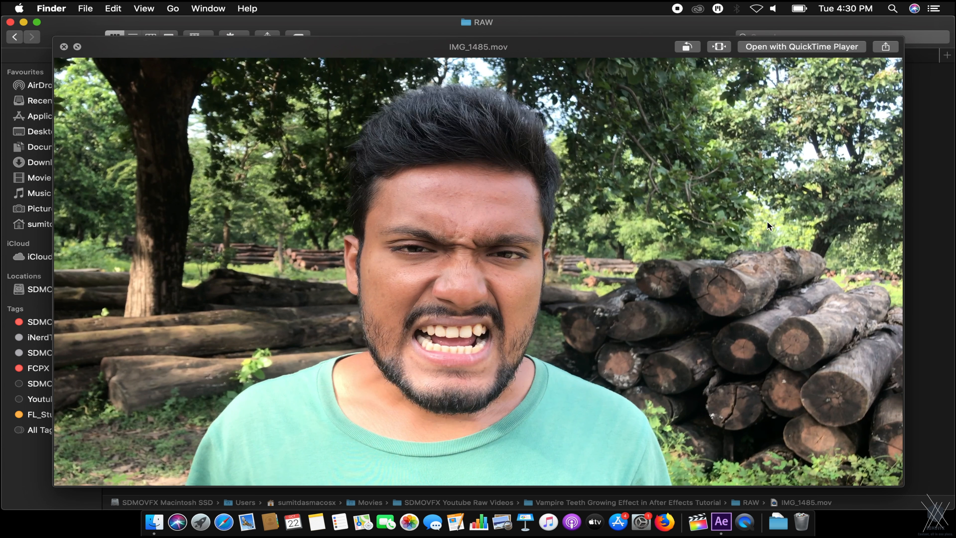
key("space")
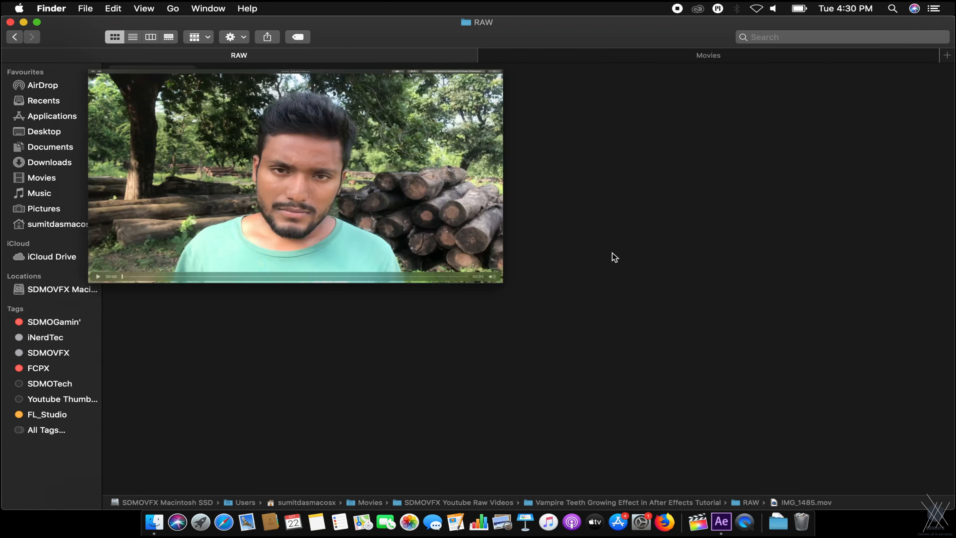
key("space")
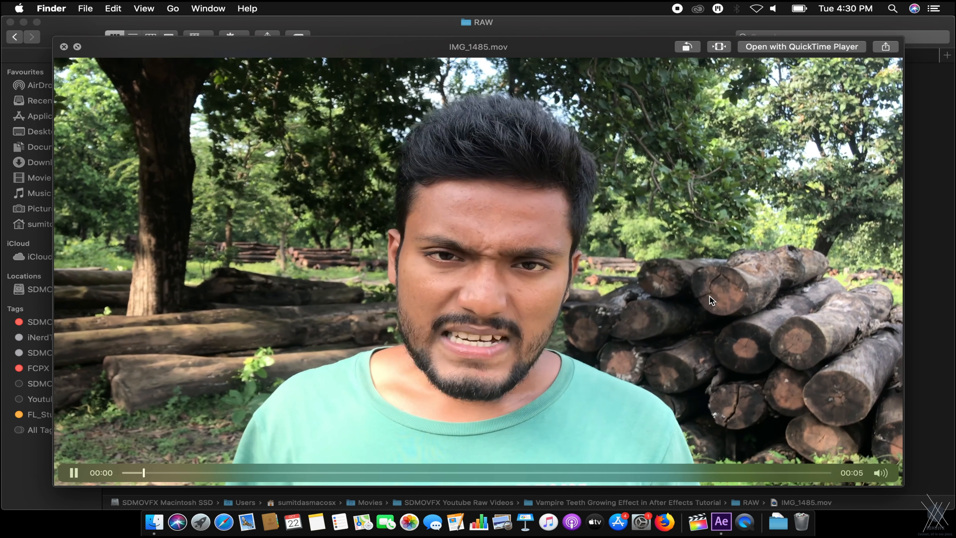
key("space")
left_click_drag(171, 127, 138, 159)
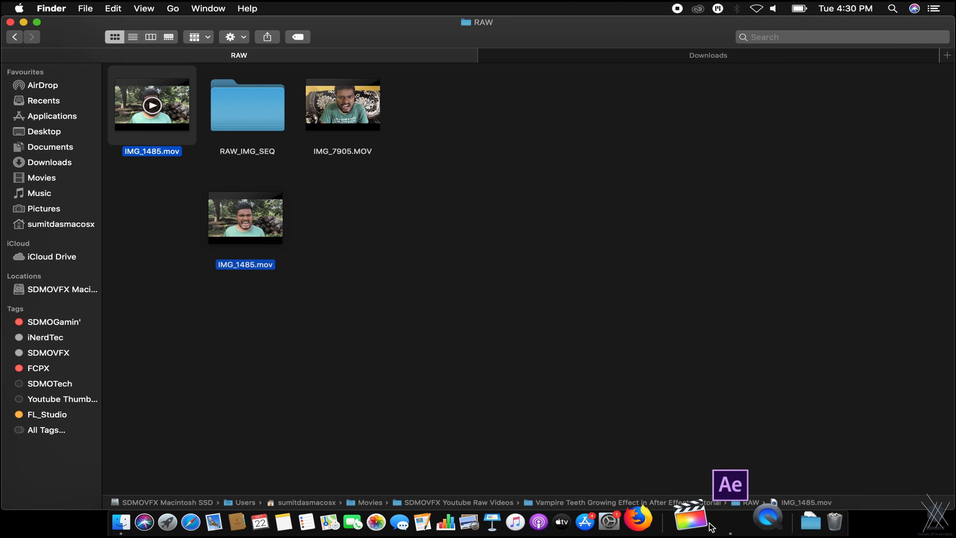
Start a new After Effects project and drag IMG_1485.mov in from the RAW folder.
left_click(721, 521)
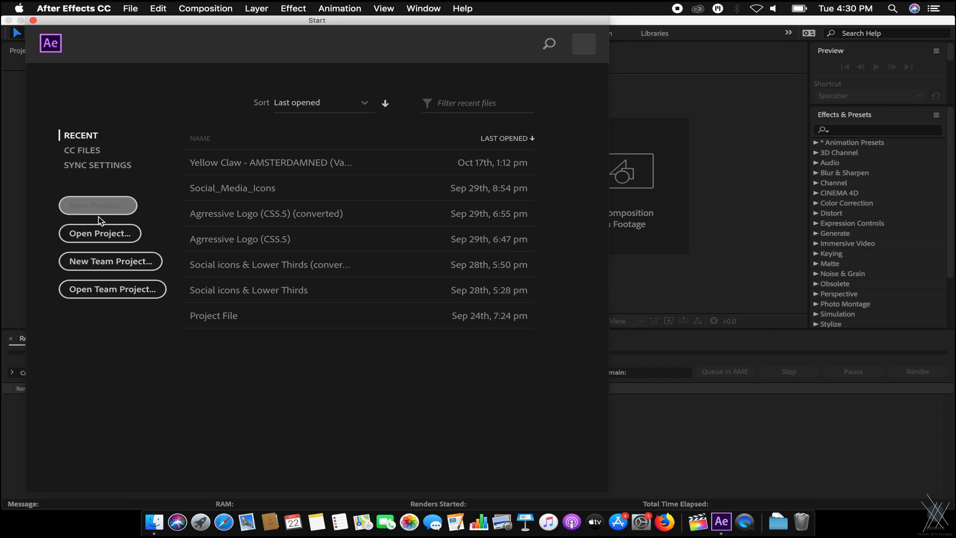
left_click(99, 210)
key("super+Tab")
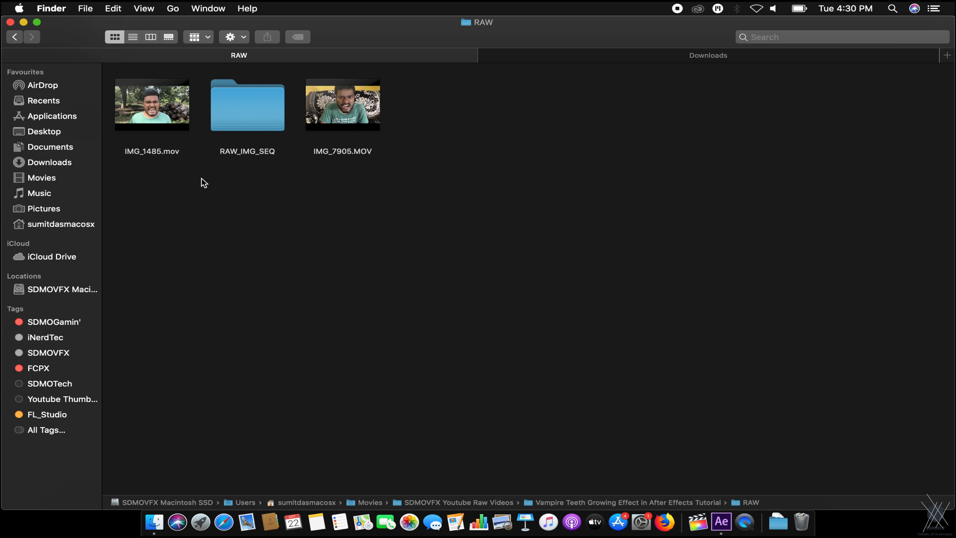
left_click_drag(132, 117, 121, 215)
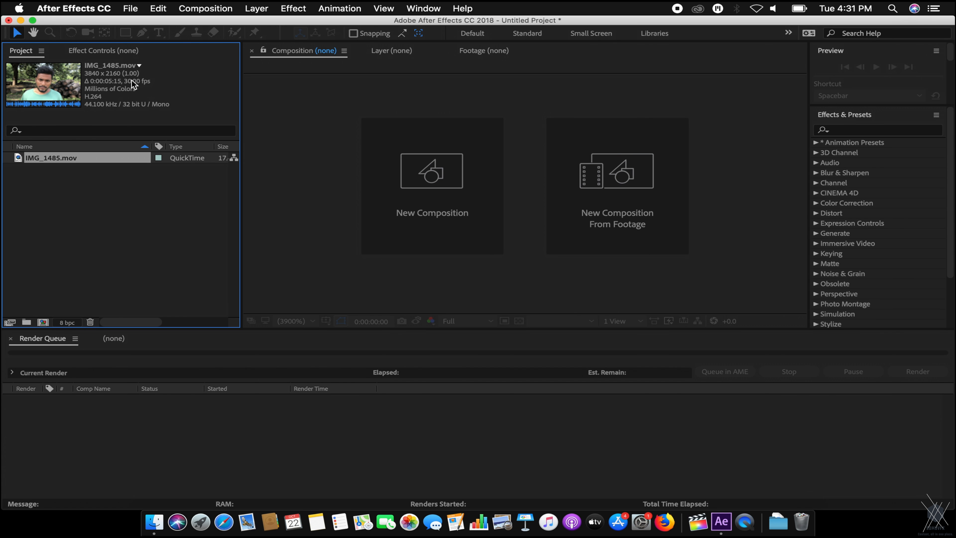
Create the IMG_1485 composition from the footage at Quarter resolution and preview the snarl to 4:08.
left_click_drag(96, 164, 46, 323)
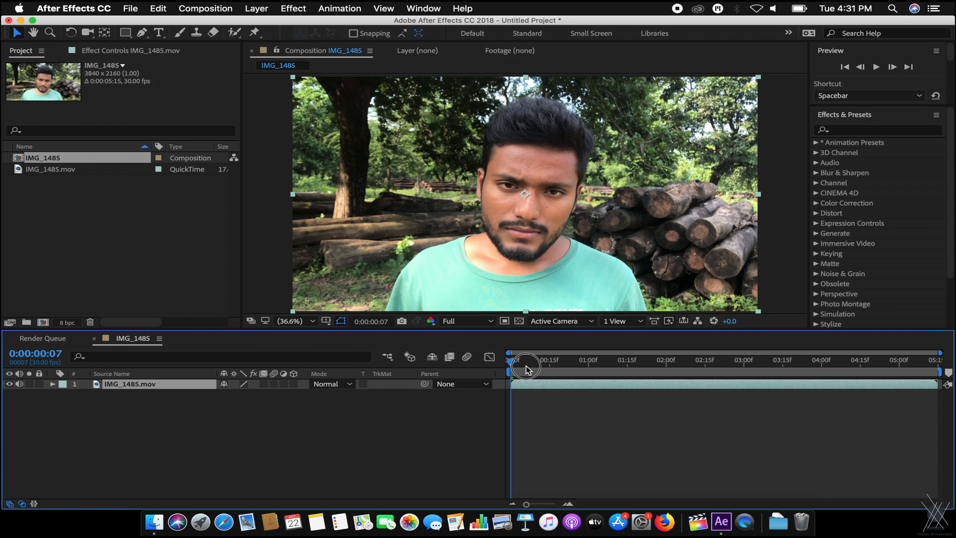
key("space")
left_click_drag(840, 364, 769, 369)
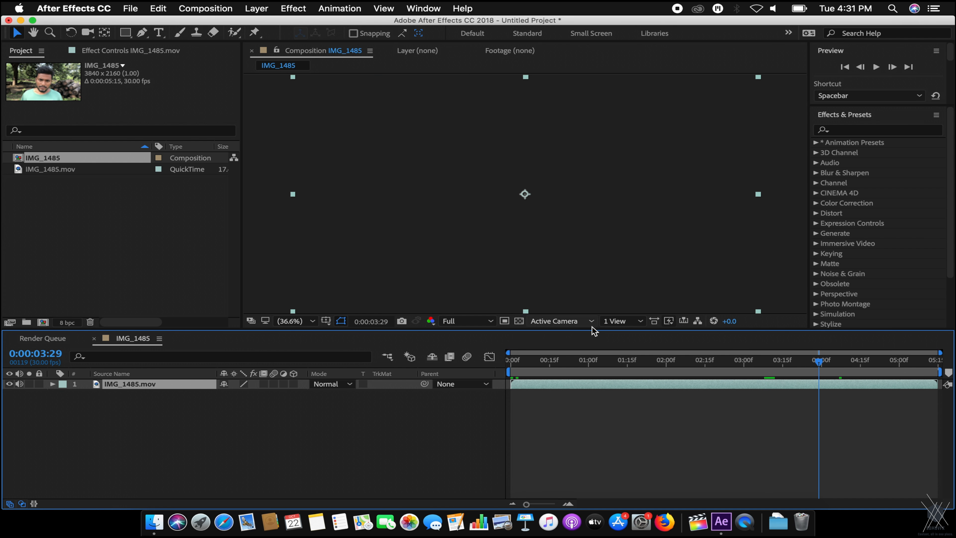
left_click(467, 321)
left_click_drag(819, 362, 793, 361)
key("space")
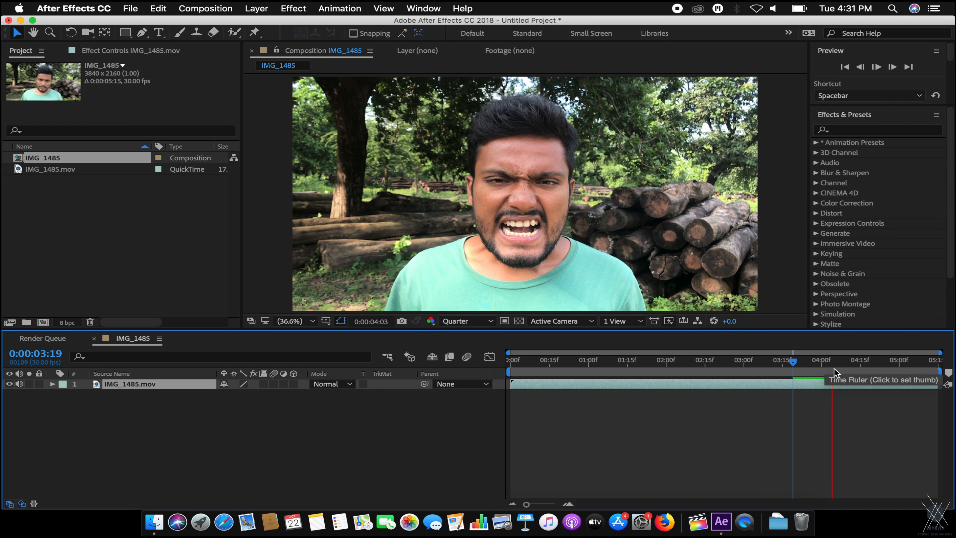
left_click(837, 369)
left_click_drag(838, 371, 843, 374)
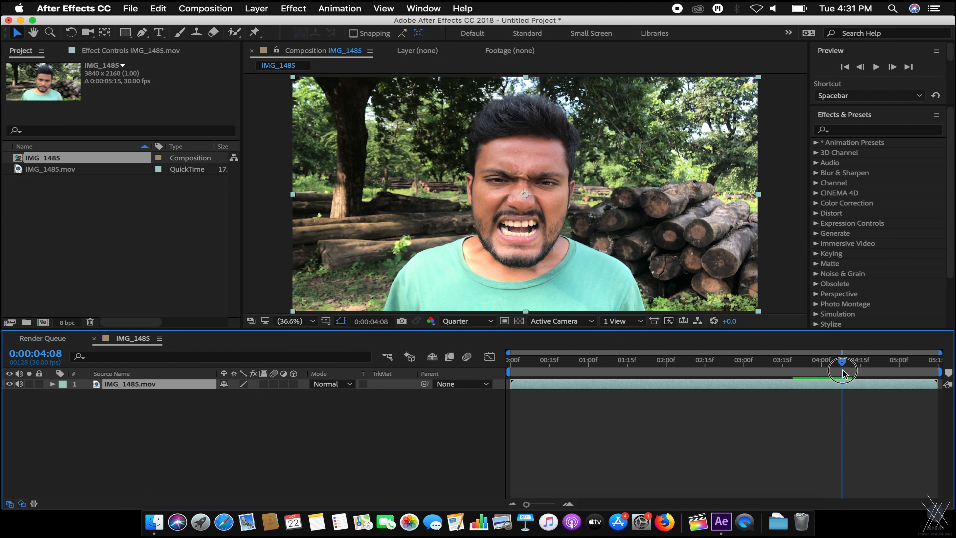
End the work area at 4:08 and trim the composition to it, 4:09 long.
key("n")
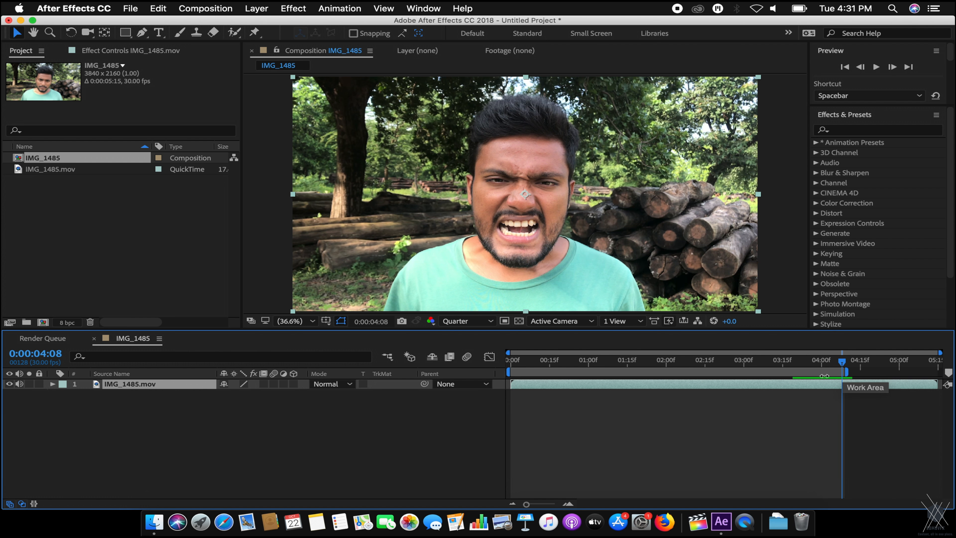
right_click(821, 374)
left_click(841, 408)
key("space")
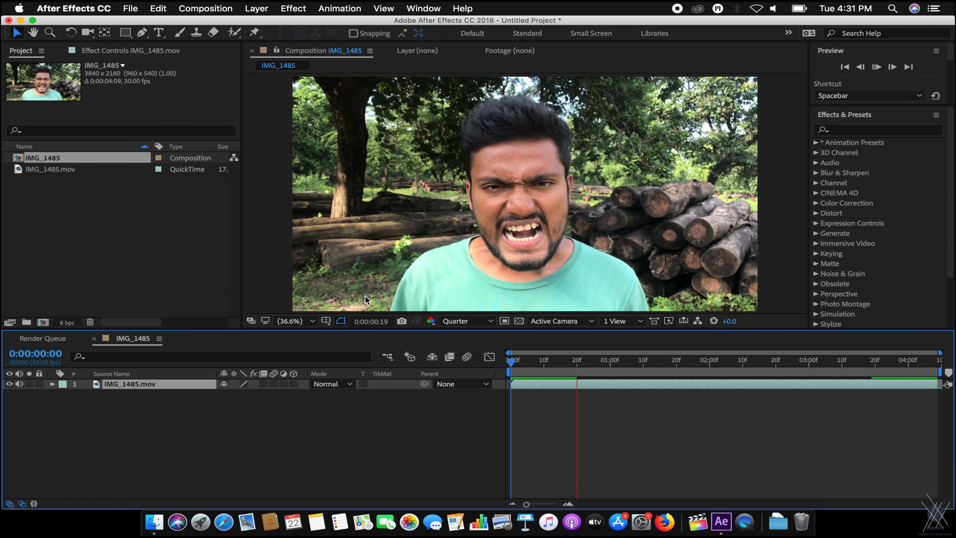
key("space")
Preview the trimmed IMG_1485 composition and add it to the render queue.
left_click(464, 356)
key("space")
left_click_drag(536, 365, 564, 367)
left_click(340, 431)
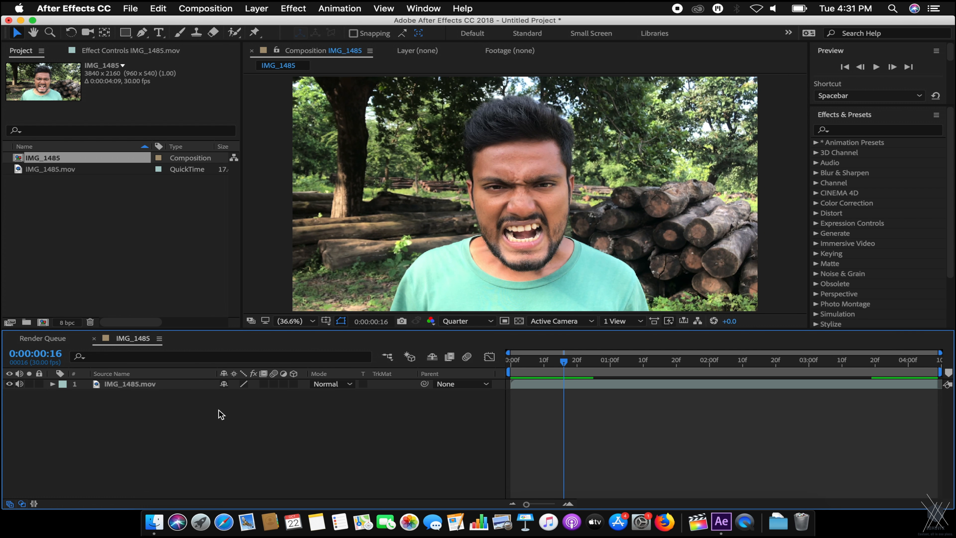
key("super+m")
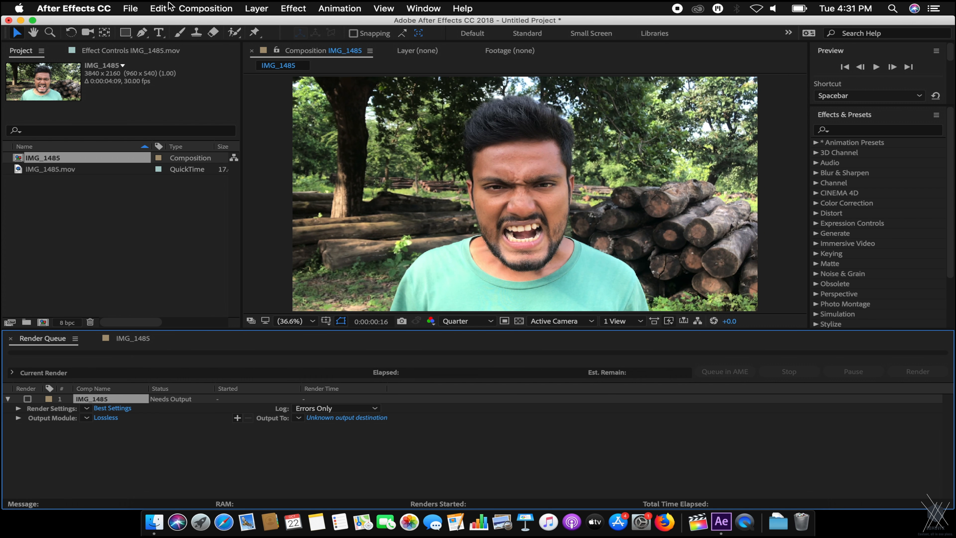
Set the render's output module format to PNG Sequence with default PNG options.
left_click(205, 9)
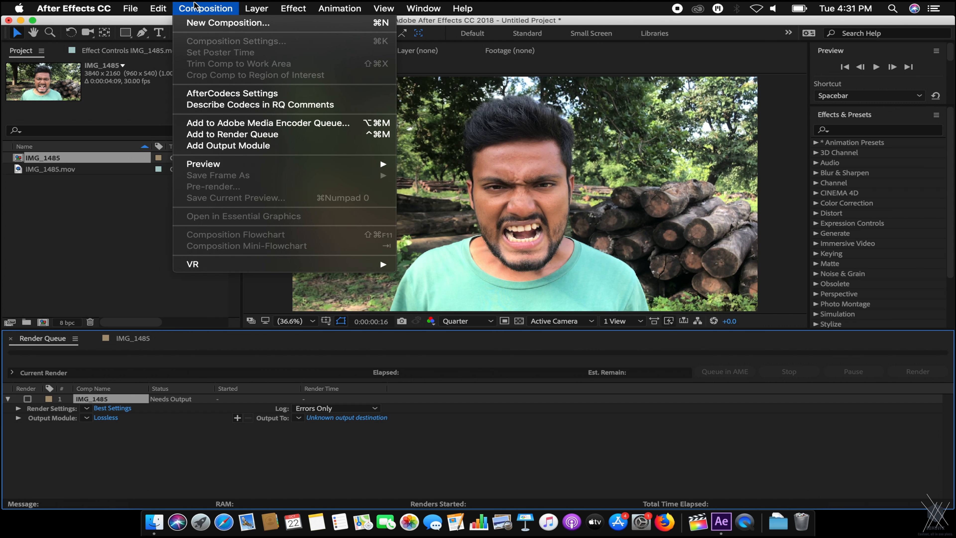
left_click(144, 151)
left_click(105, 418)
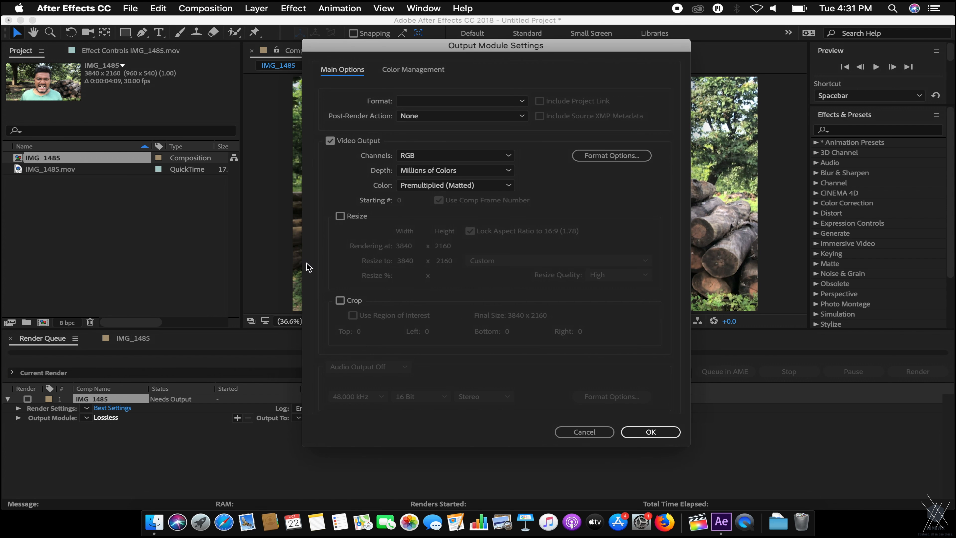
left_click(428, 102)
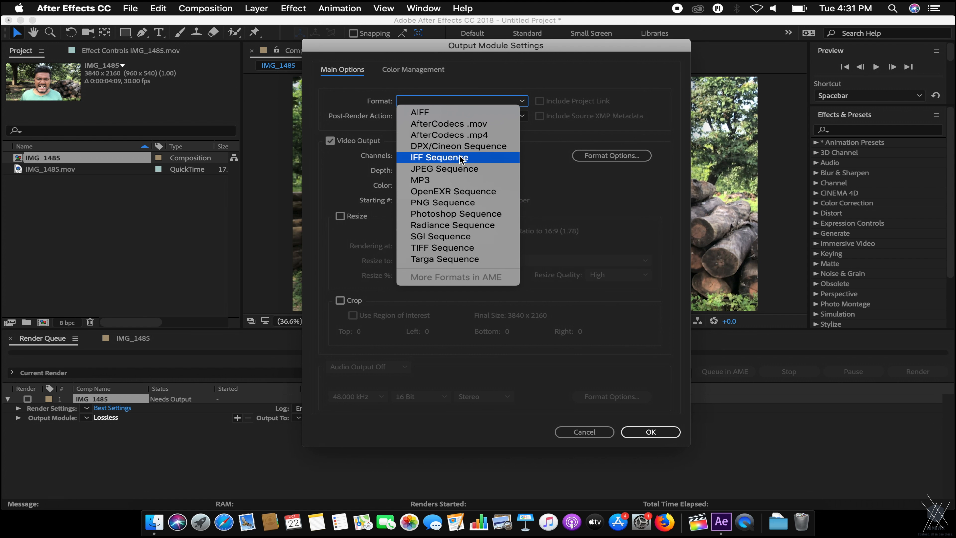
left_click(447, 201)
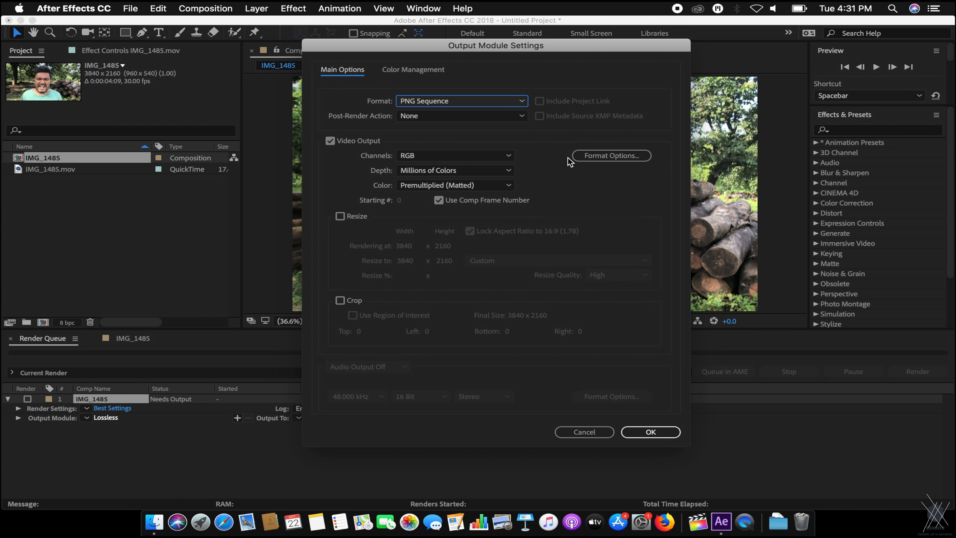
left_click(617, 155)
left_click(518, 280)
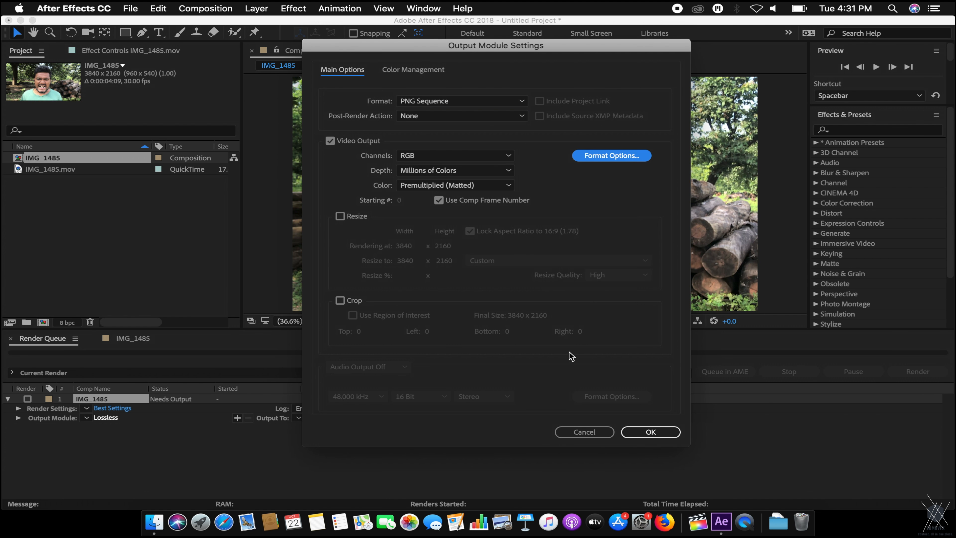
left_click(653, 433)
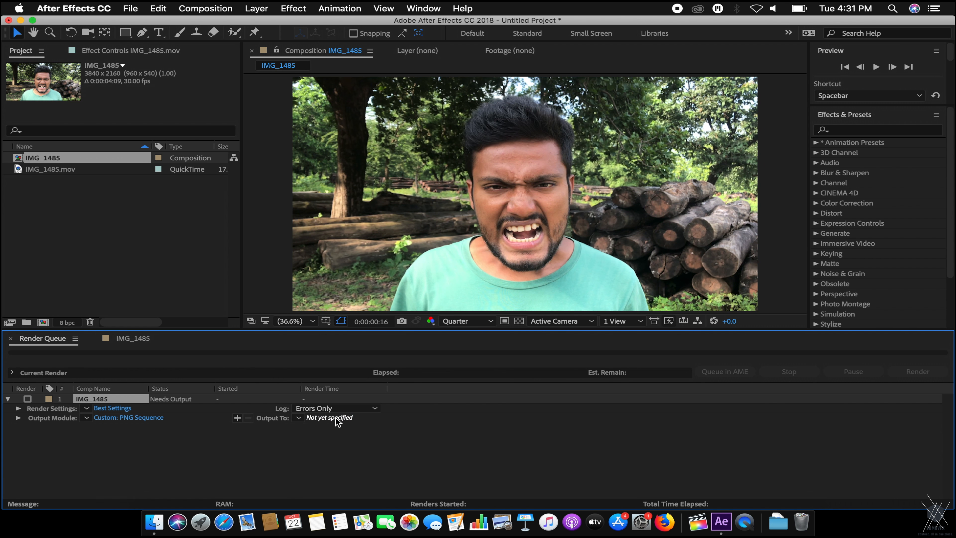
Output the frames as Raw_Vampire_[#####].png into the RAW_IMG_SEQ folder.
left_click(332, 419)
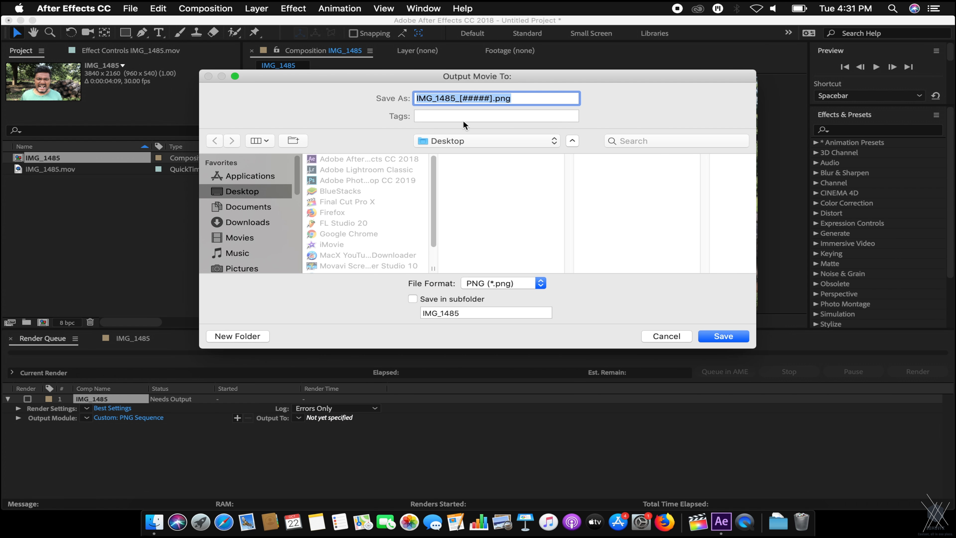
left_click(247, 241)
scroll(386, 224, "down", 4)
left_click(383, 235)
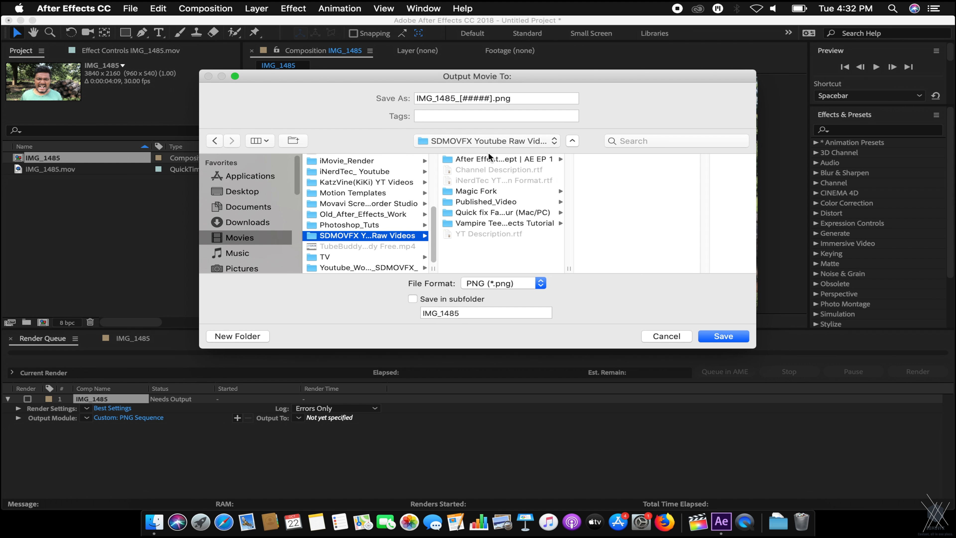
left_click(487, 224)
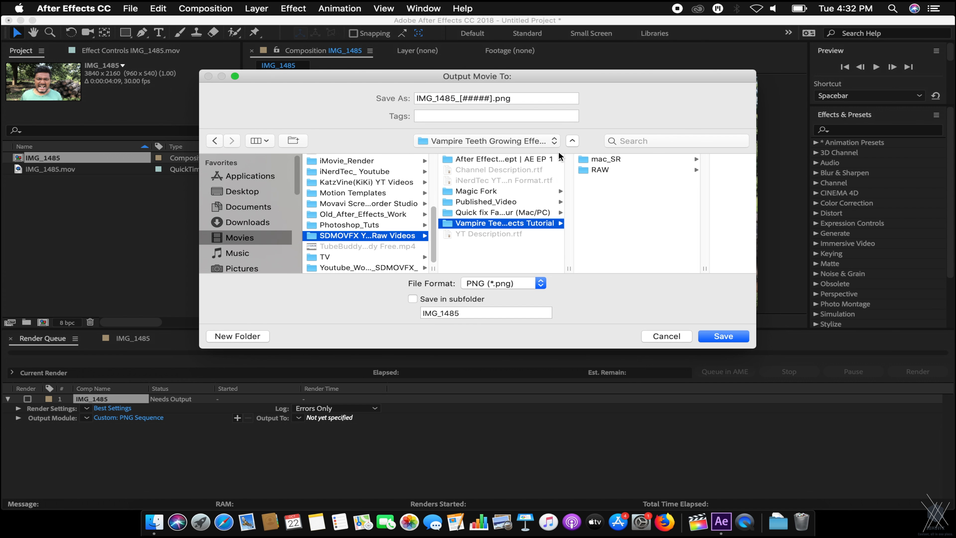
left_click(598, 169)
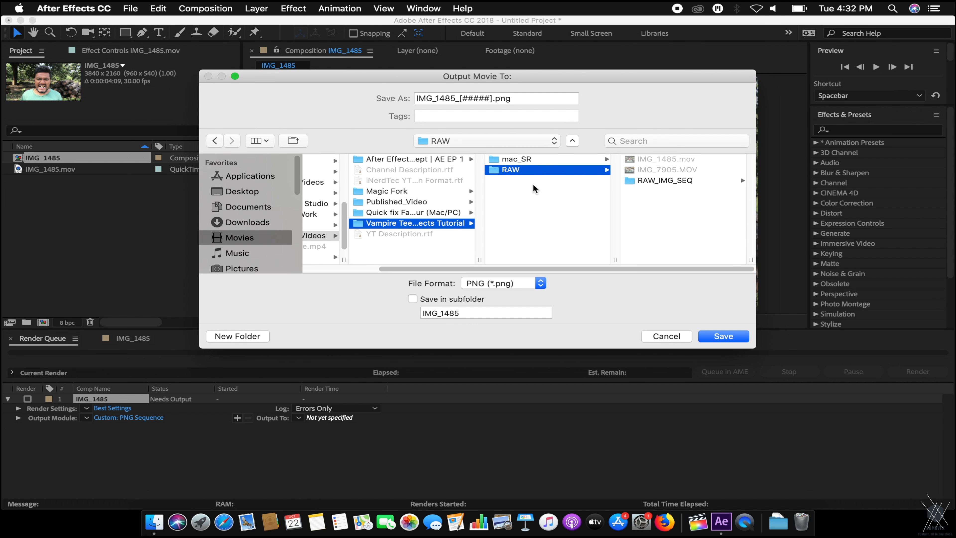
left_click(655, 181)
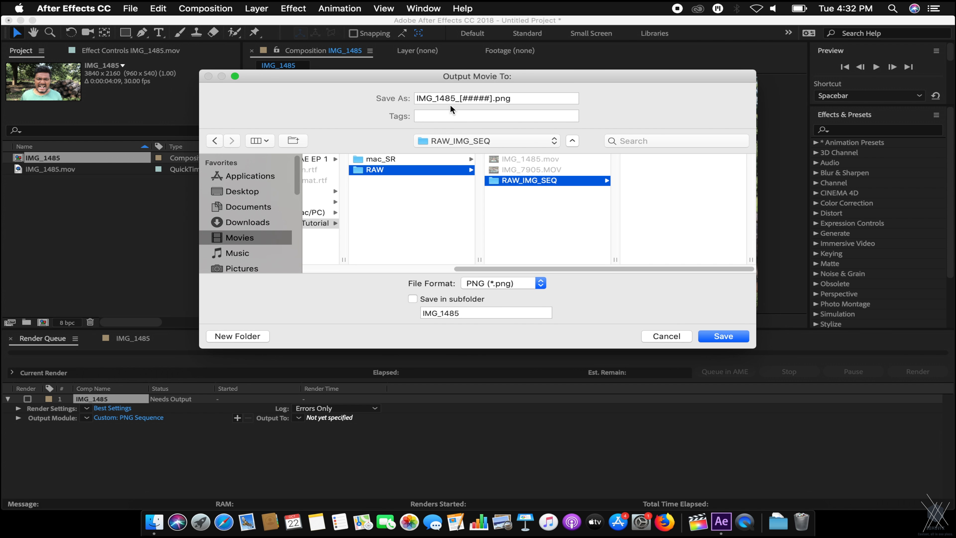
left_click_drag(455, 97, 354, 82)
type("Raw")
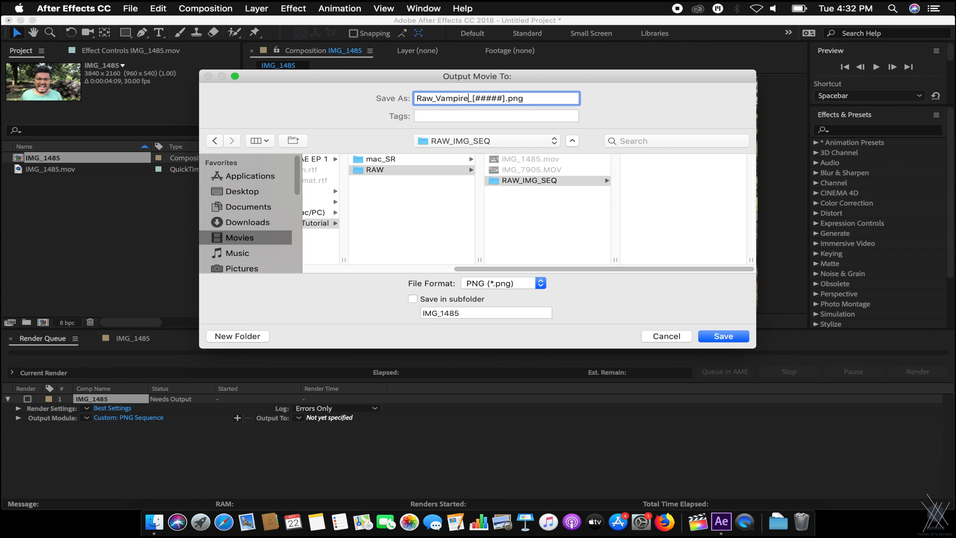
type("_Vampire")
key("Return")
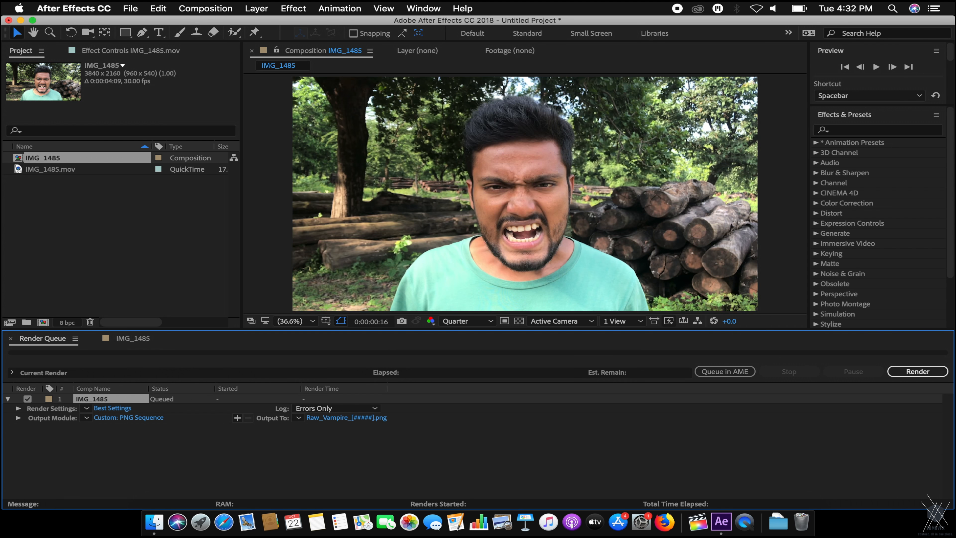
Render the PNG sequence and Quick Look Raw_Vampire_00055.png in the RAW_IMG_SEQ folder.
key("Return")
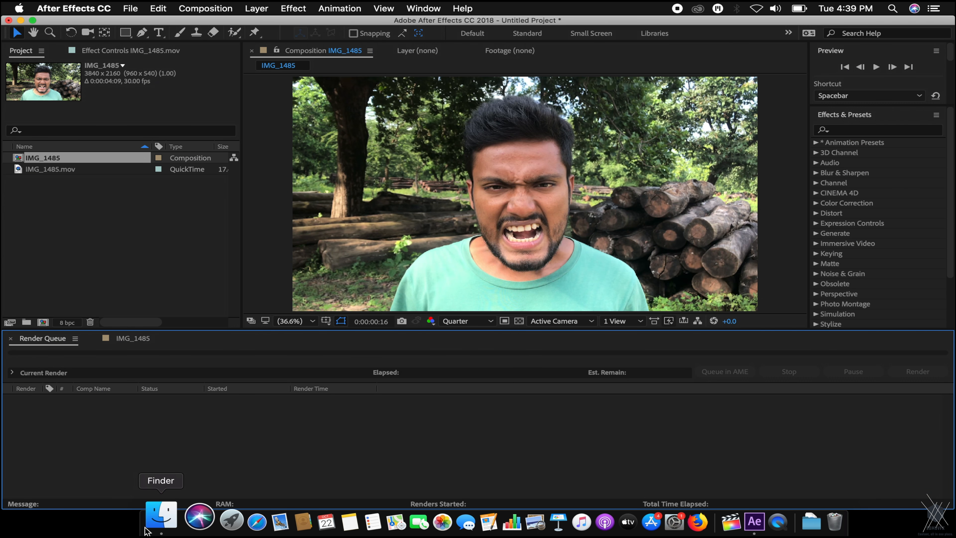
left_click(154, 521)
double_click(263, 100)
left_click(254, 100)
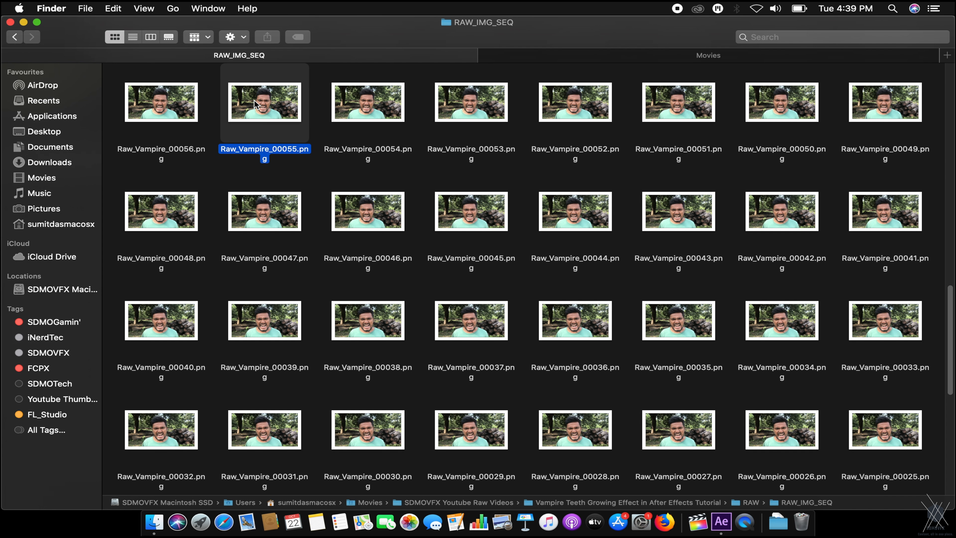
key("space")
Step through other Raw_Vampire frames, close Quick Look, and reopen RAW_IMG_SEQ.
key("Down")
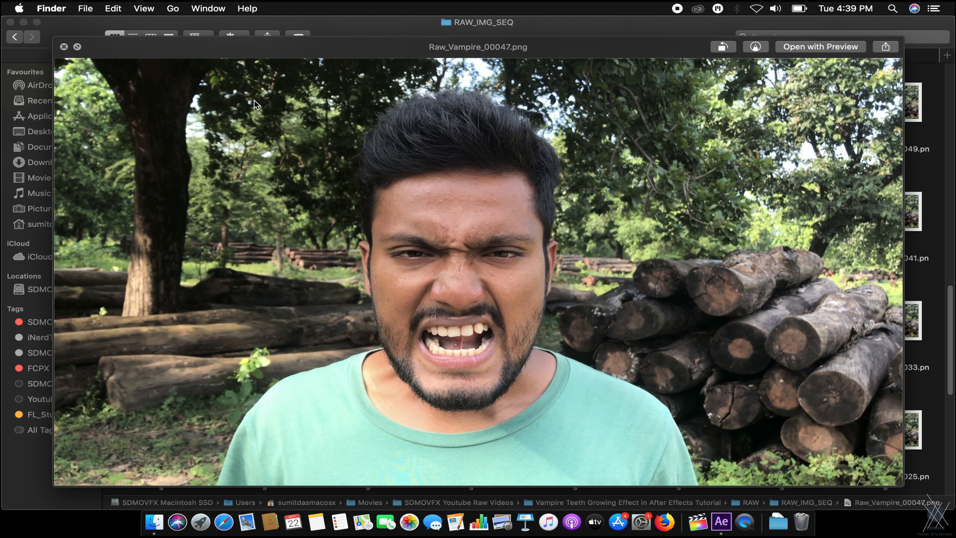
key("Right")
key("Right")
key("Right")
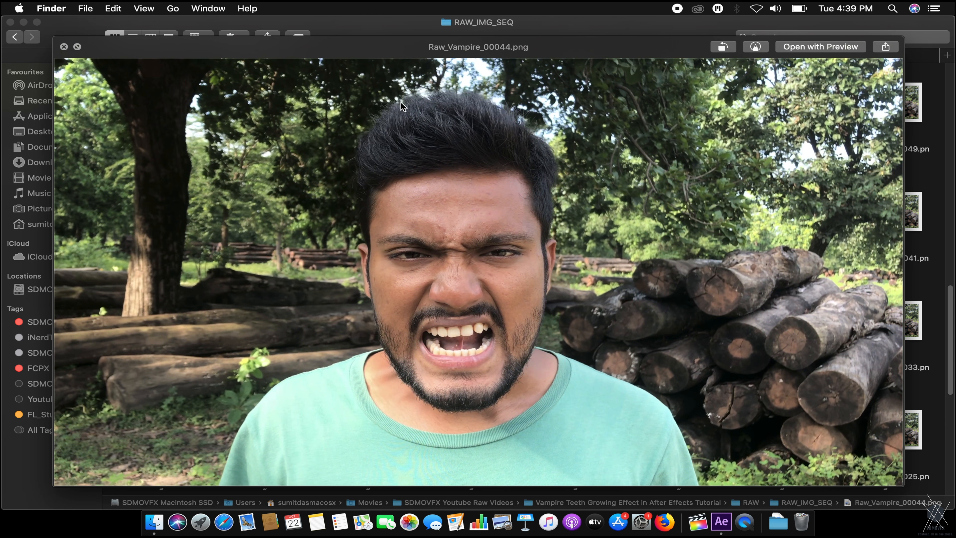
scroll(401, 103, "up", 5)
scroll(401, 102, "up", 2)
scroll(401, 102, "right", 5)
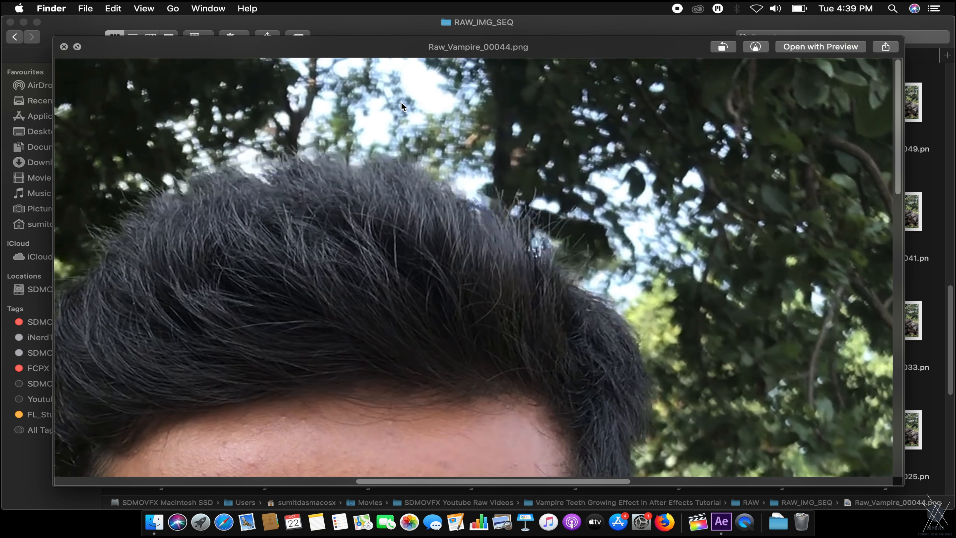
scroll(401, 102, "down", 7)
key("space")
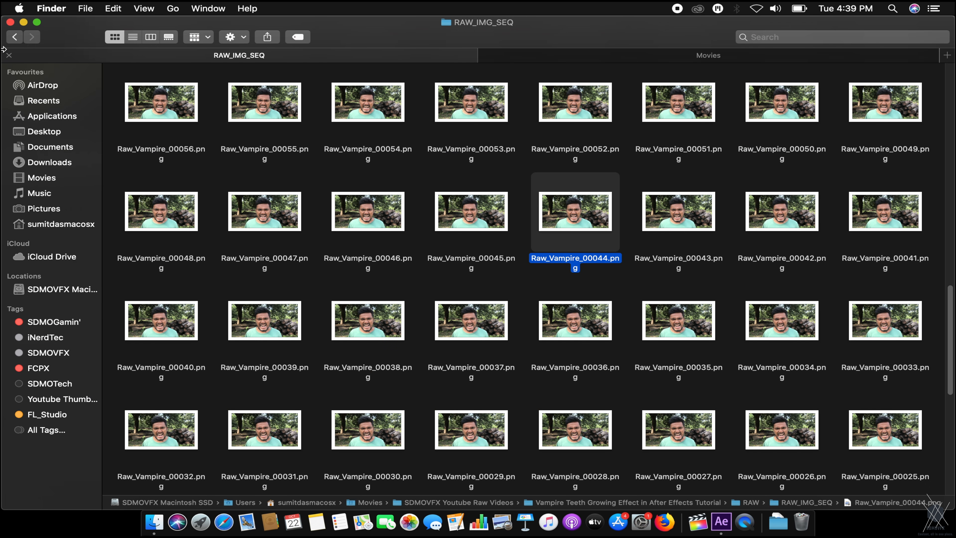
left_click(193, 129)
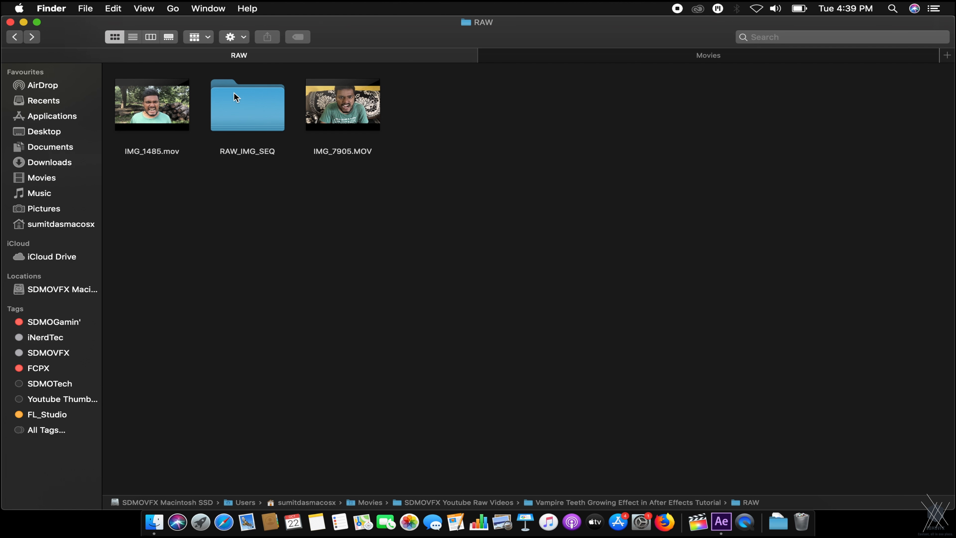
left_click(243, 105)
double_click(243, 105)
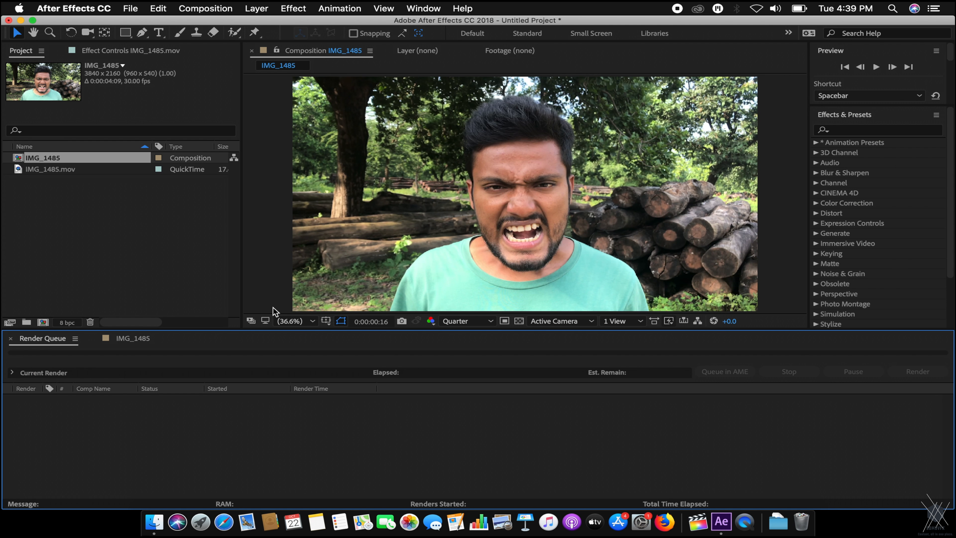
Import the RAW_IMG_SEQ frames as a single PNG sequence.
left_click(137, 338)
left_click(165, 241)
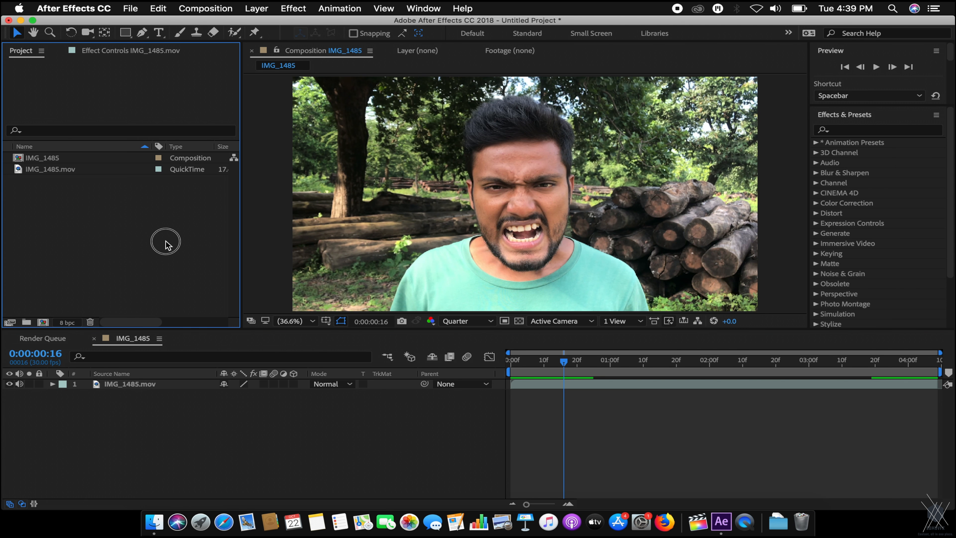
double_click(210, 195)
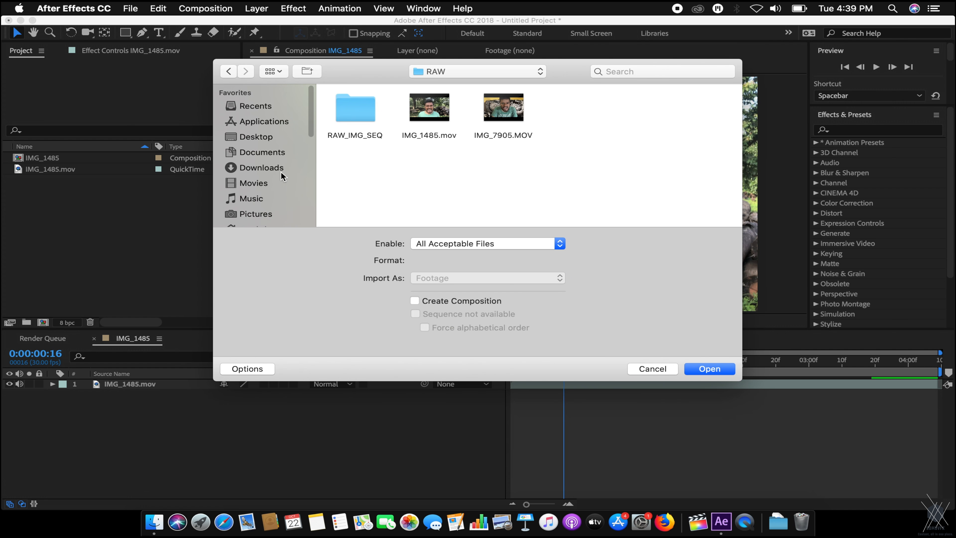
left_click(363, 107)
double_click(363, 107)
left_click(372, 111)
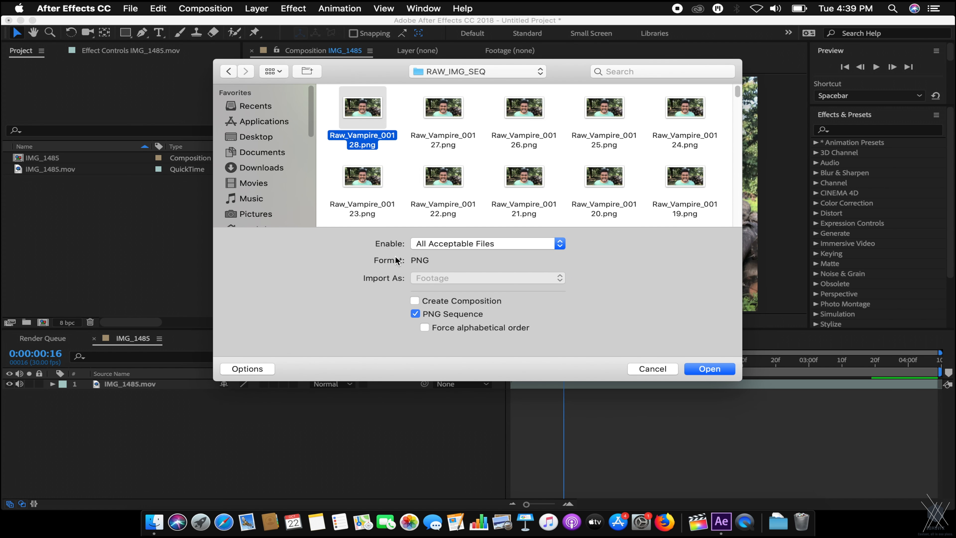
left_click(710, 369)
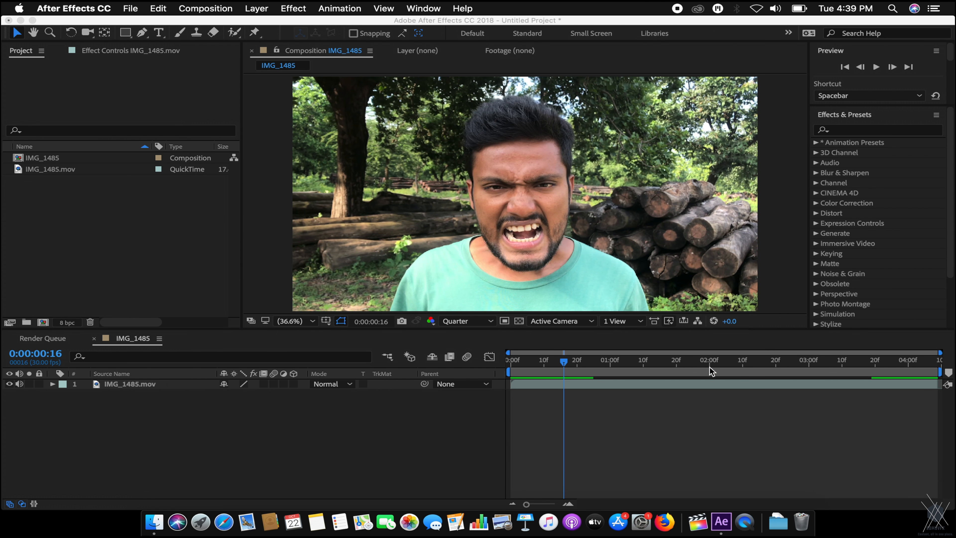
Build a Raw_Vampire composition from the sequence and play a preview.
left_click_drag(89, 184, 44, 322)
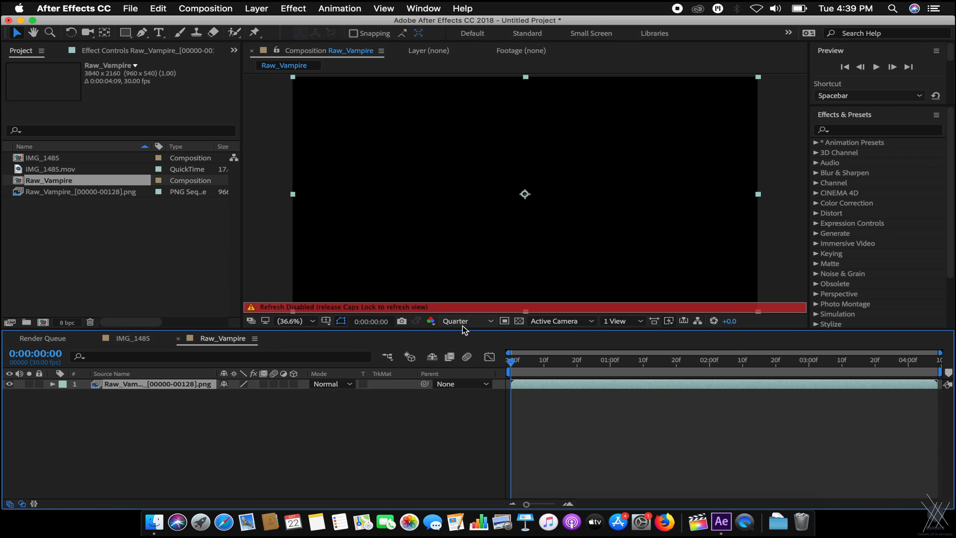
key("Caps_Lock")
key("space")
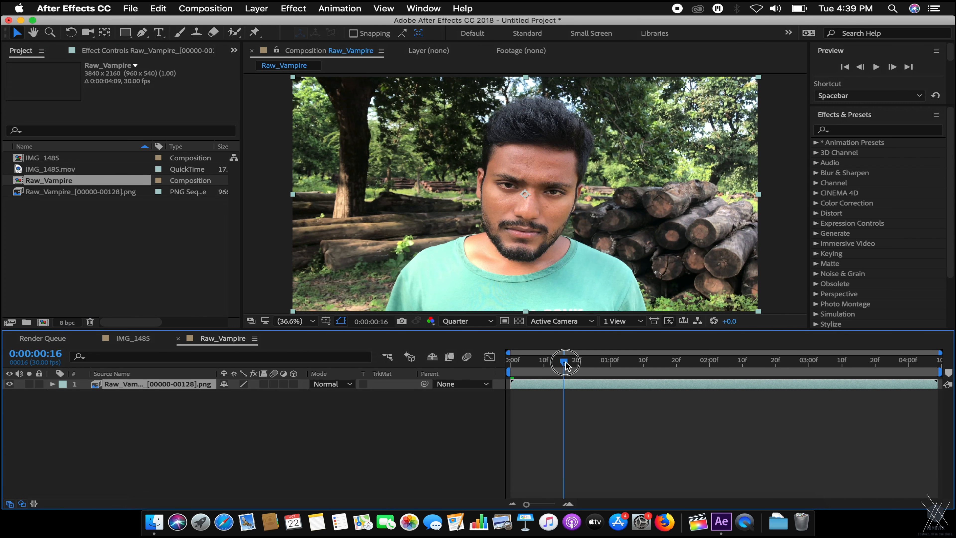
key("space")
key("space")
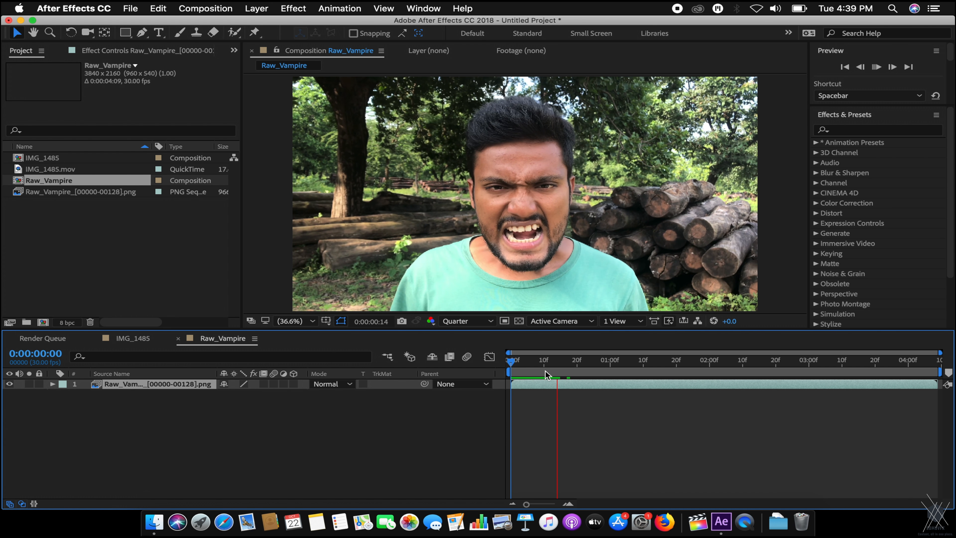
key("space")
scroll(511, 222, "up", 1)
Fit the footage in the viewer and set the current time to 0:00:02:05.
left_click(309, 321)
left_click(318, 332)
left_click(561, 364)
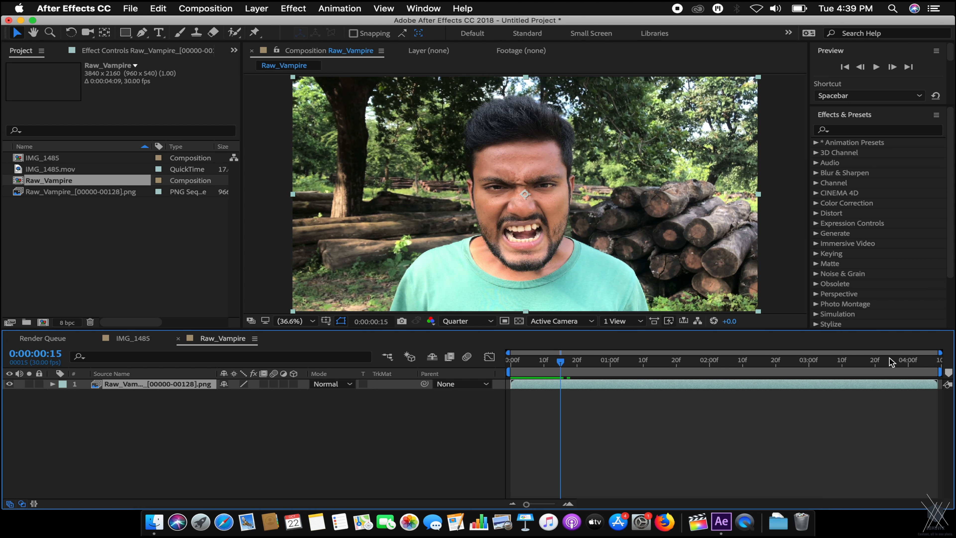
left_click(888, 360)
left_click(725, 366)
left_click(175, 414)
Send the Raw_Vampire layer to mocha AE, skip registration, and create the frames 0–128 project.
left_click(174, 385)
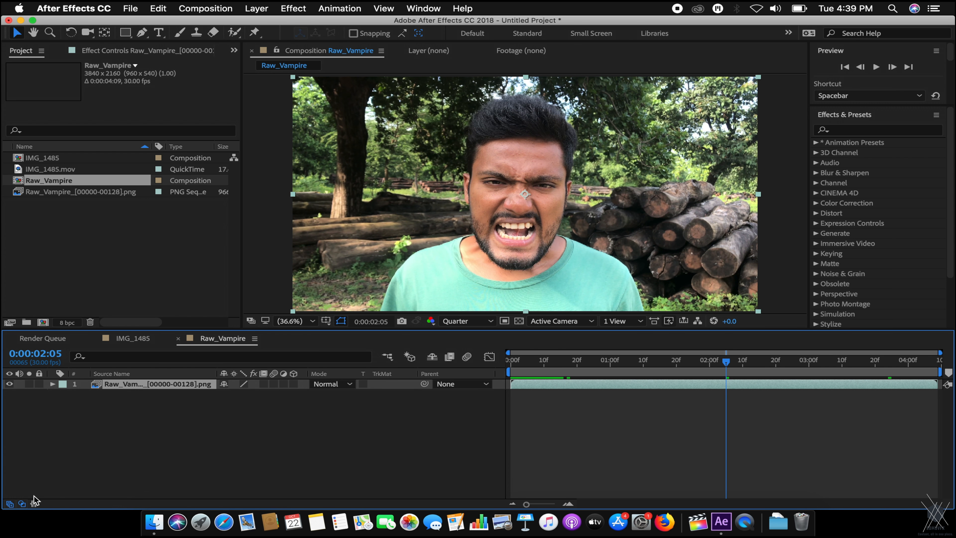
left_click(22, 503)
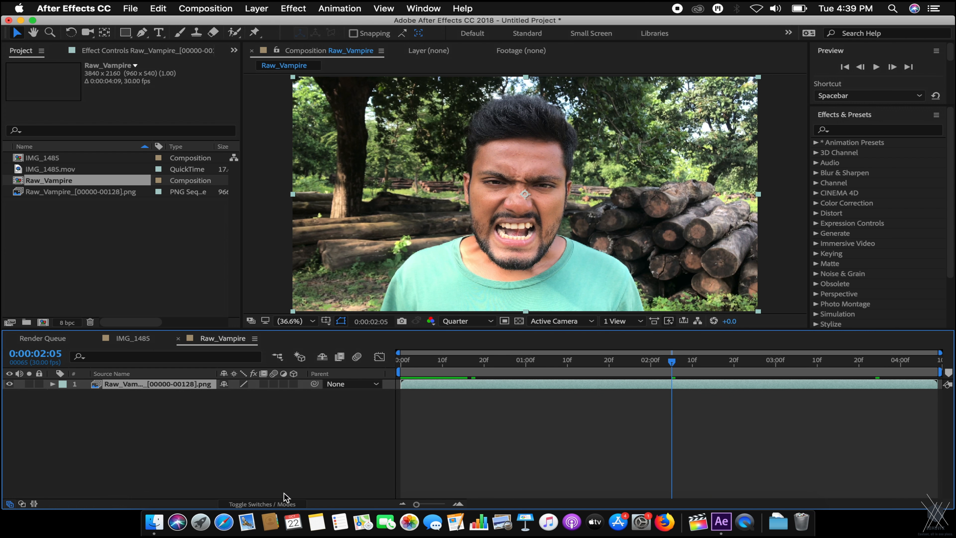
left_click(278, 504)
left_click(326, 7)
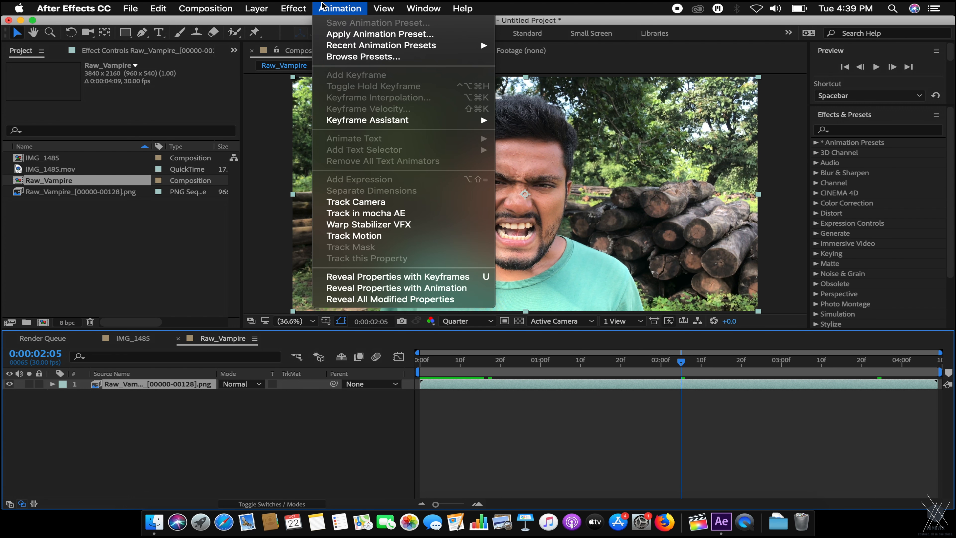
left_click(408, 214)
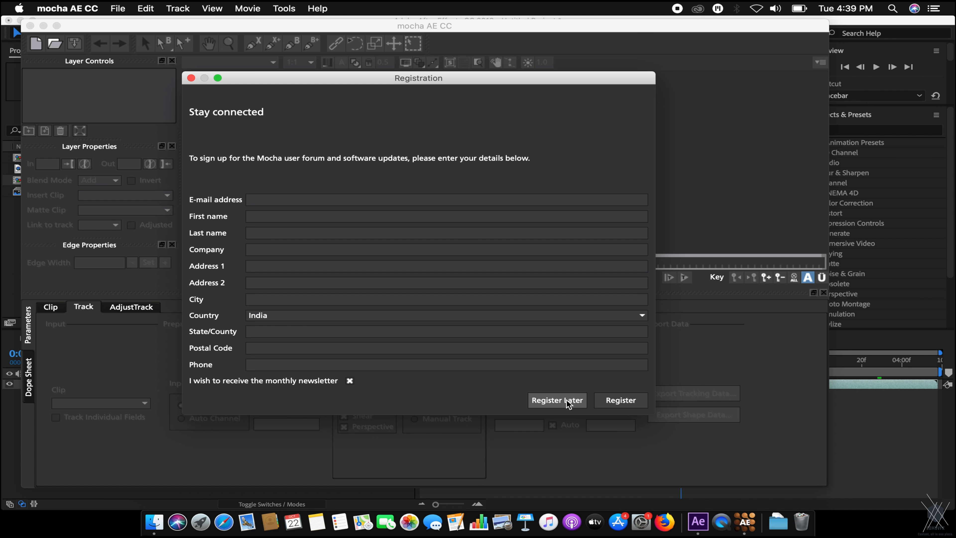
left_click(566, 399)
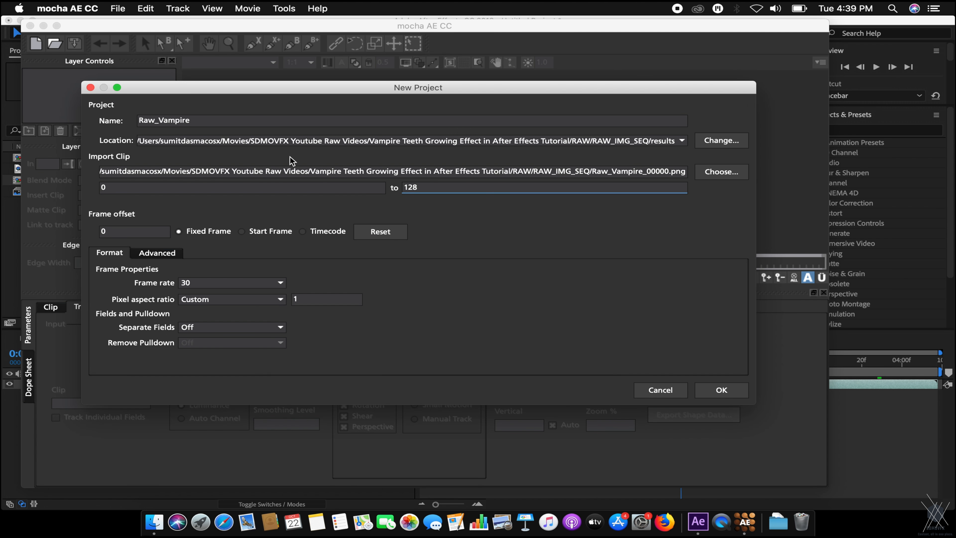
left_click_drag(229, 93, 221, 85)
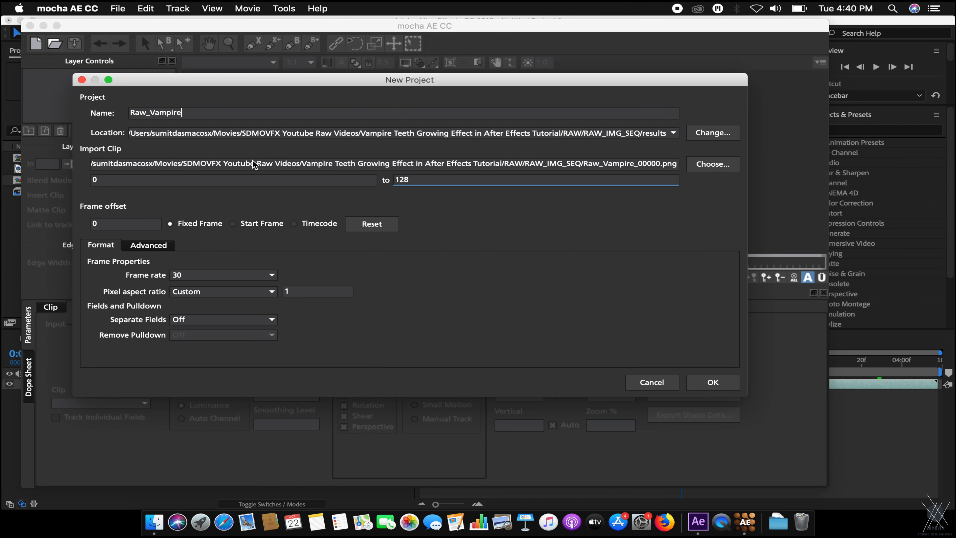
left_click(722, 383)
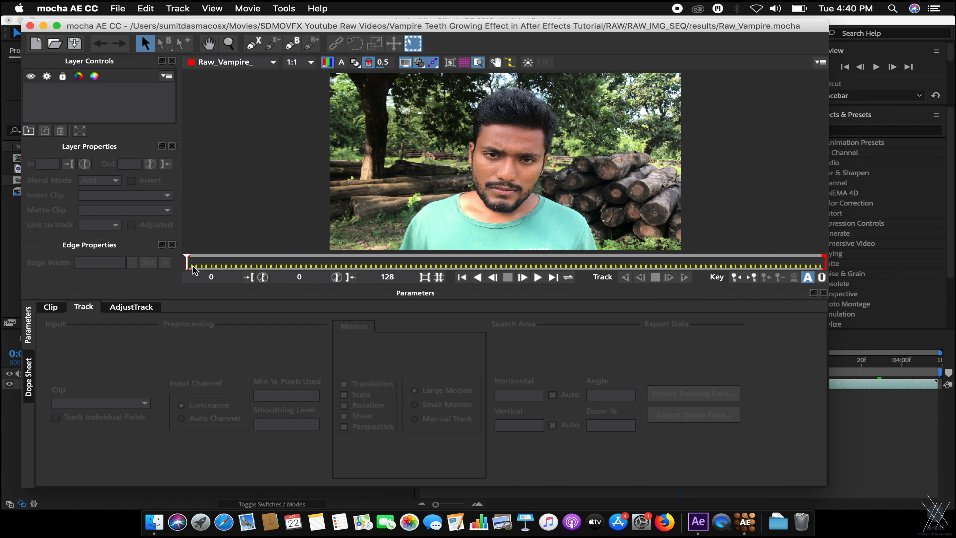
Scrub to the snarl, zoom and pan onto the upper teeth, and choose the X-Spline tool.
left_click_drag(195, 259, 842, 254)
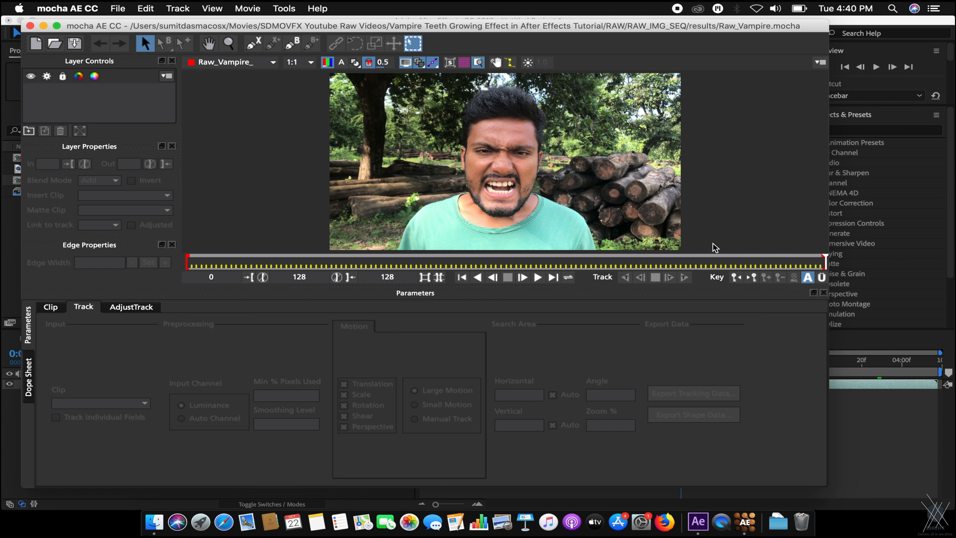
key("z")
left_click_drag(417, 177, 643, 100)
key("x")
left_click_drag(565, 180, 583, 87)
key("z")
key("x")
left_click_drag(415, 143, 442, 155)
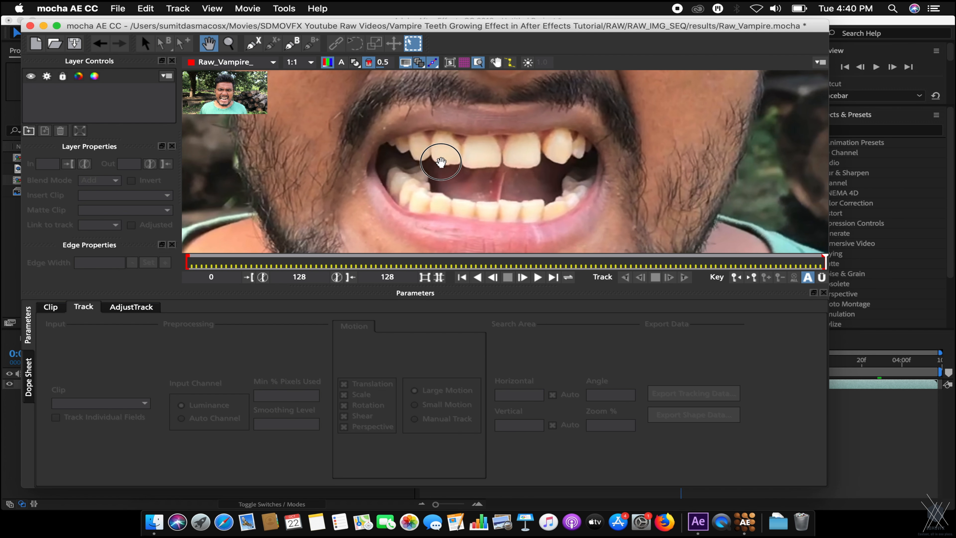
key("s")
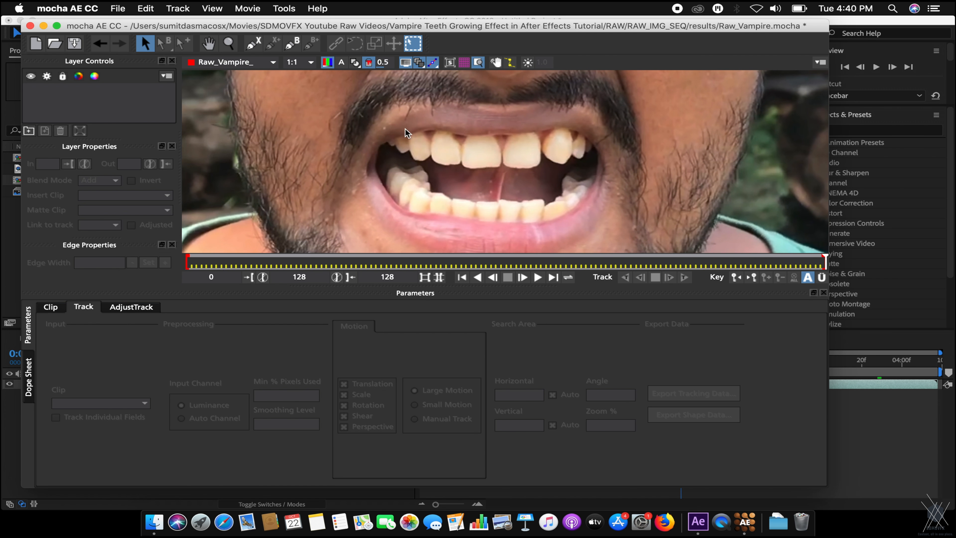
left_click(256, 44)
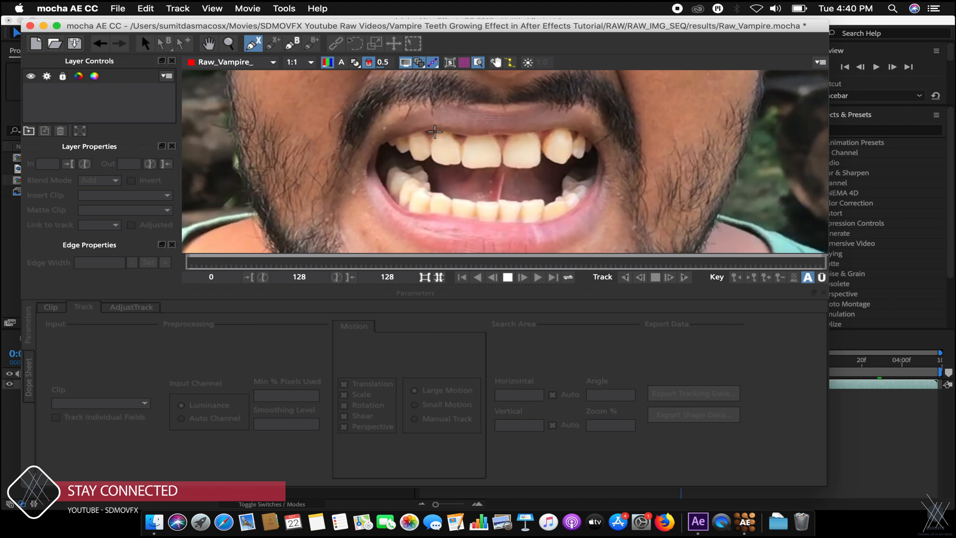
Place six spline points around the upper-left teeth and close the shape as Layer 1.
left_click(424, 132)
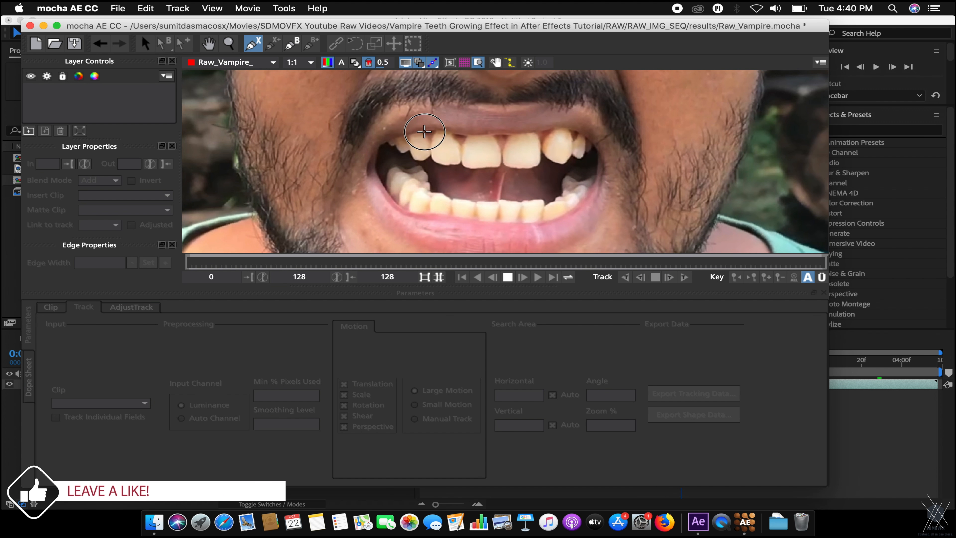
left_click(432, 153)
left_click(419, 160)
left_click(410, 152)
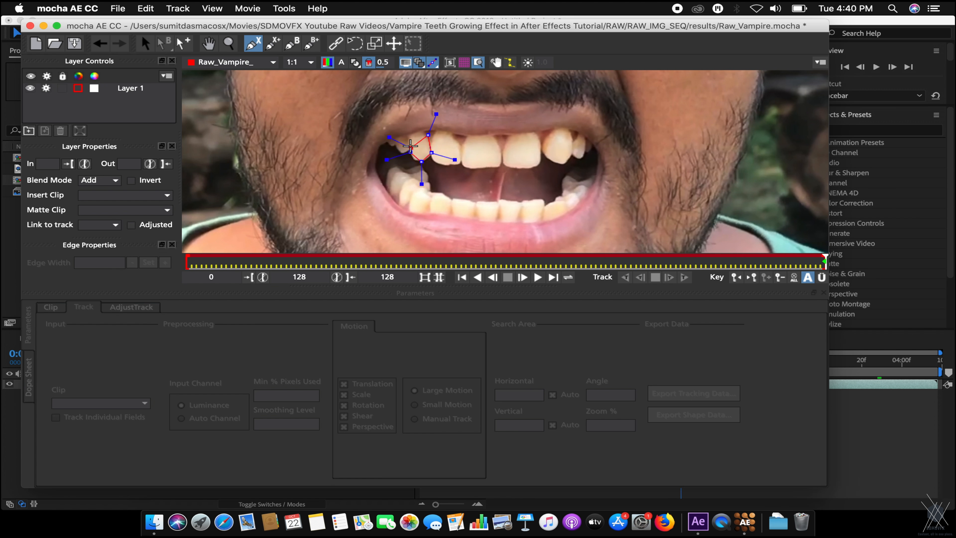
left_click(401, 151)
left_click(395, 139)
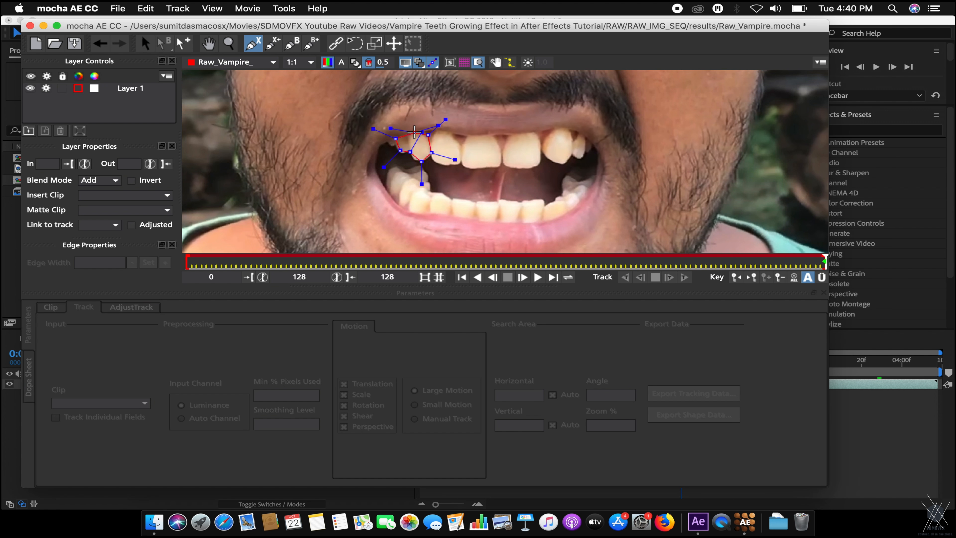
right_click(414, 131)
Zoom out and pan to check the Layer 1 shape against the whole mouth.
left_click_drag(567, 140, 469, 200)
key("z")
key("s")
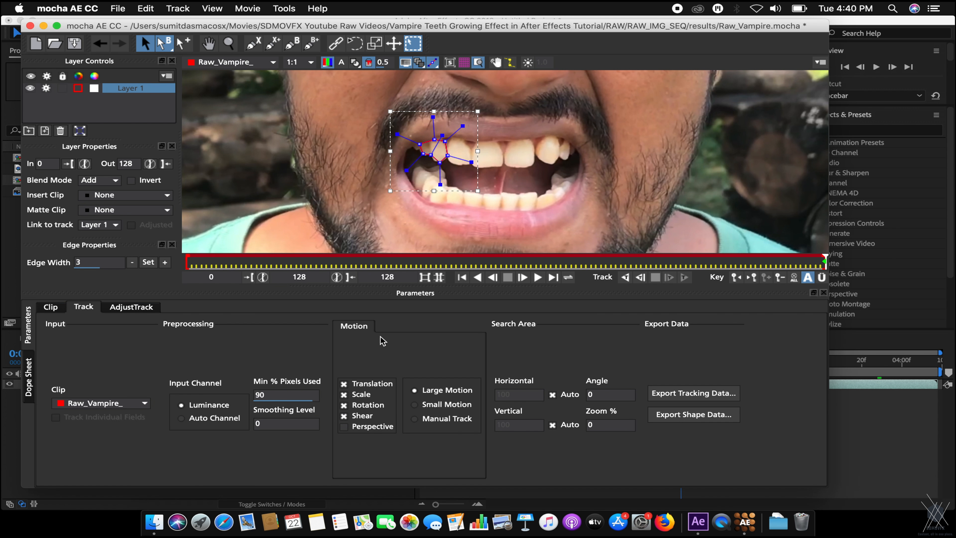
key("x")
key("z")
left_click_drag(550, 143, 570, 220)
key("x")
left_click_drag(582, 182, 568, 192)
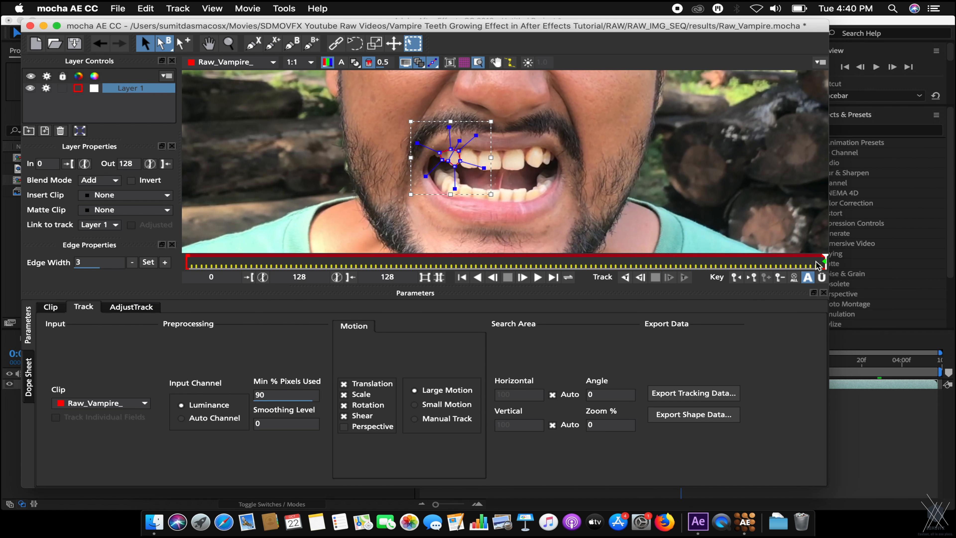
Track Layer 1 across frames 0–128, then scrub to confirm it stays on the tooth.
left_click(625, 277)
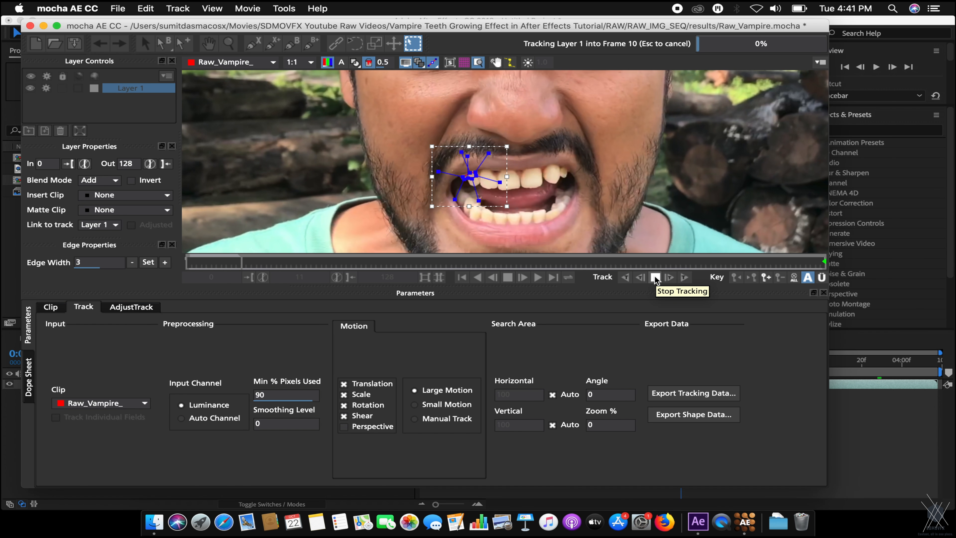
left_click(654, 279)
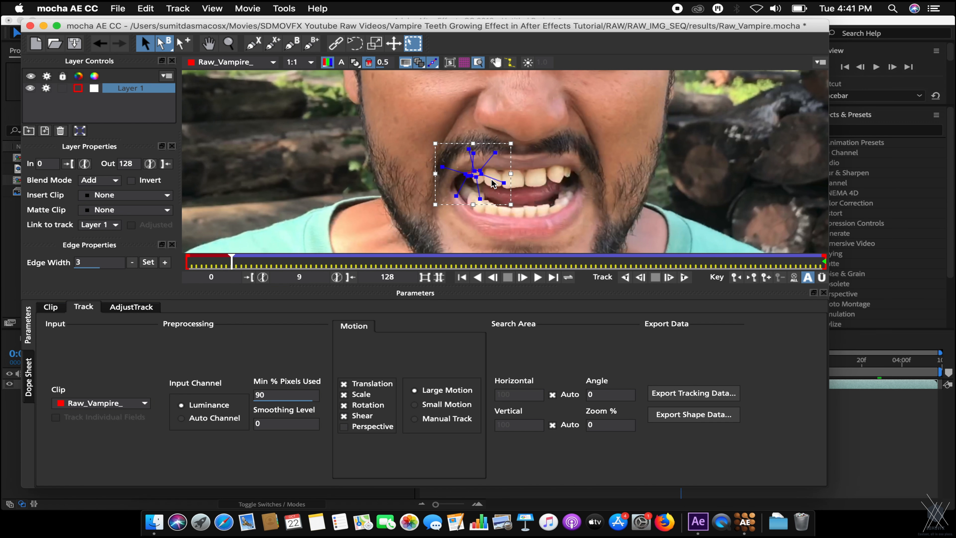
left_click_drag(230, 261, 304, 266)
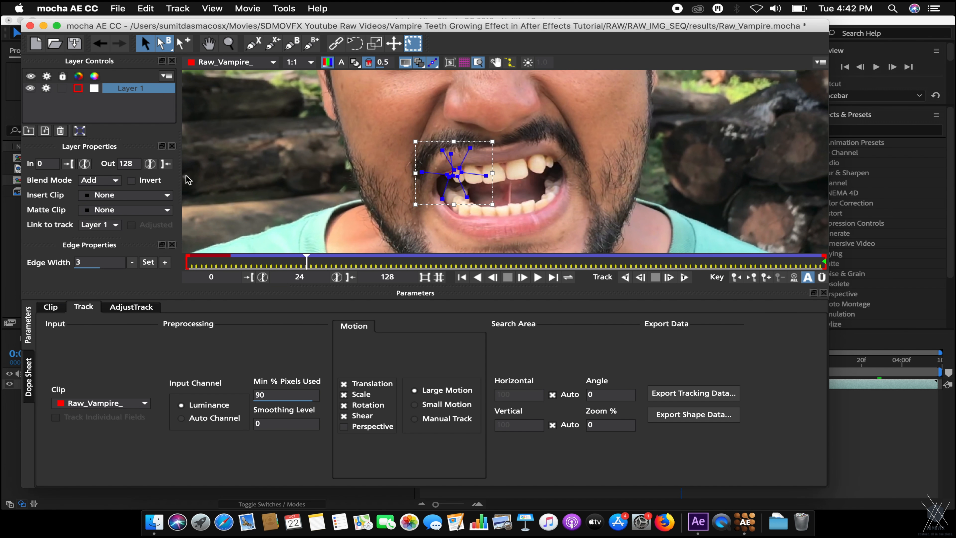
left_click_drag(307, 260, 294, 275)
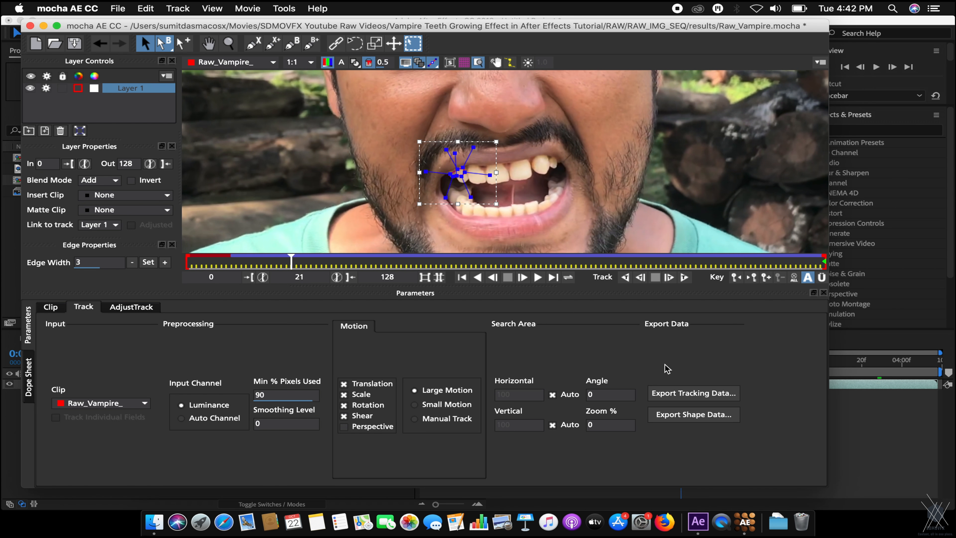
Copy Layer 1's track as After Effects Corner Pin [supports motion blur] data and return to After Effects.
left_click(696, 393)
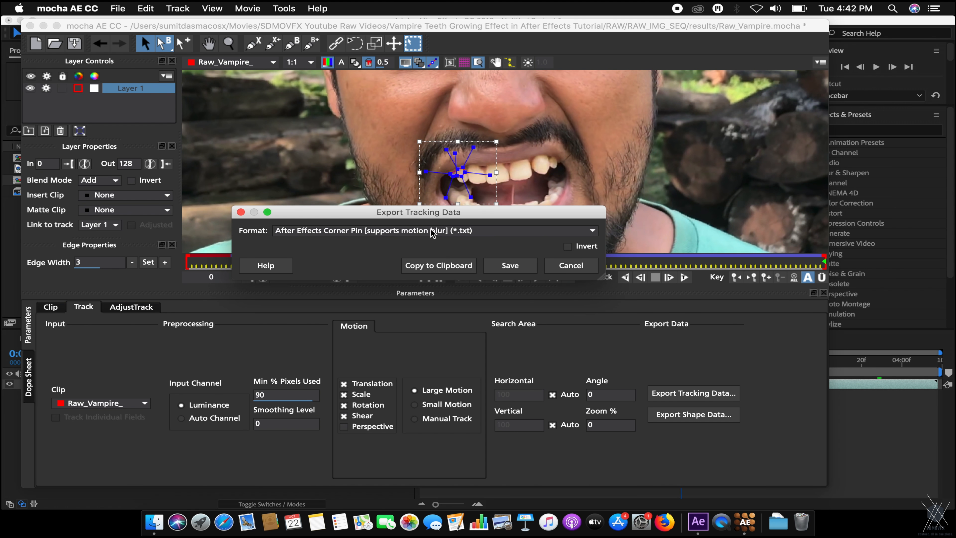
left_click(444, 230)
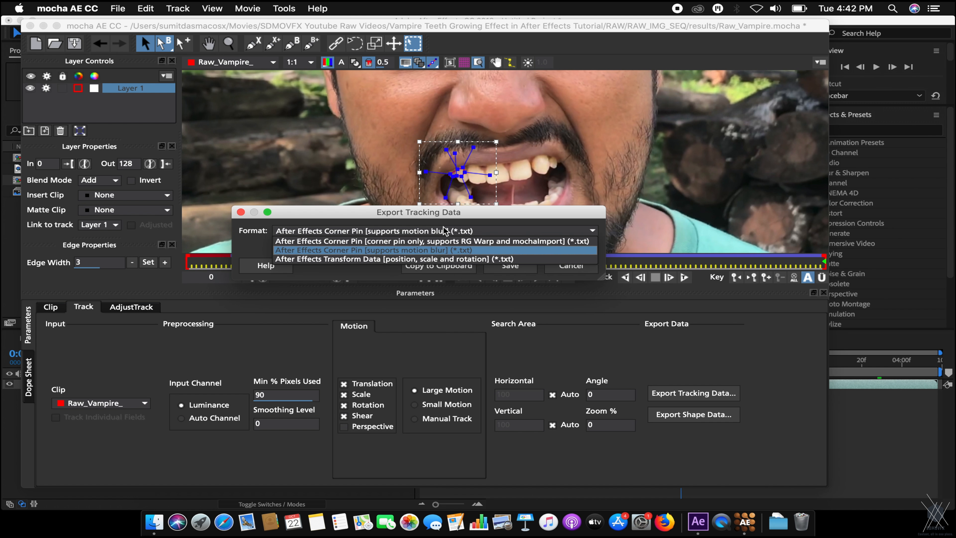
left_click(443, 250)
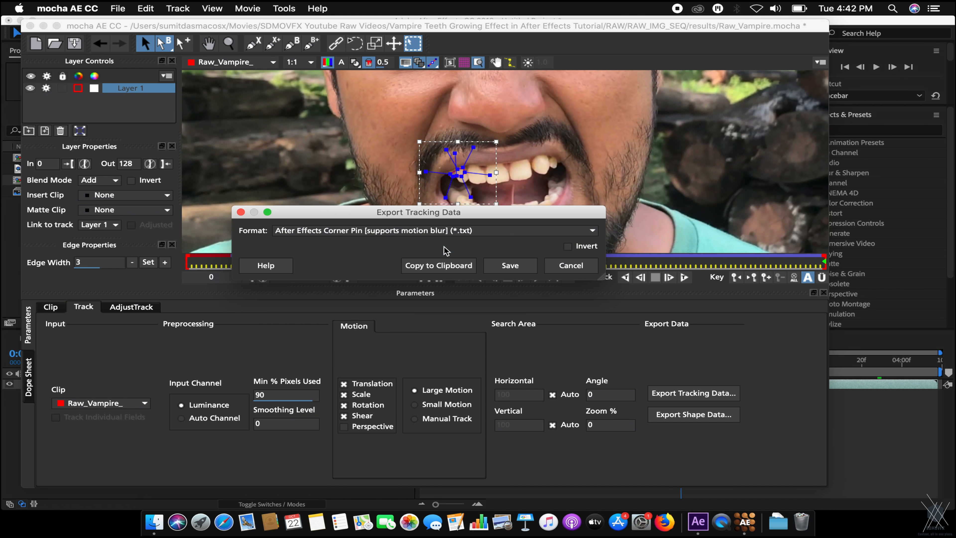
left_click(446, 268)
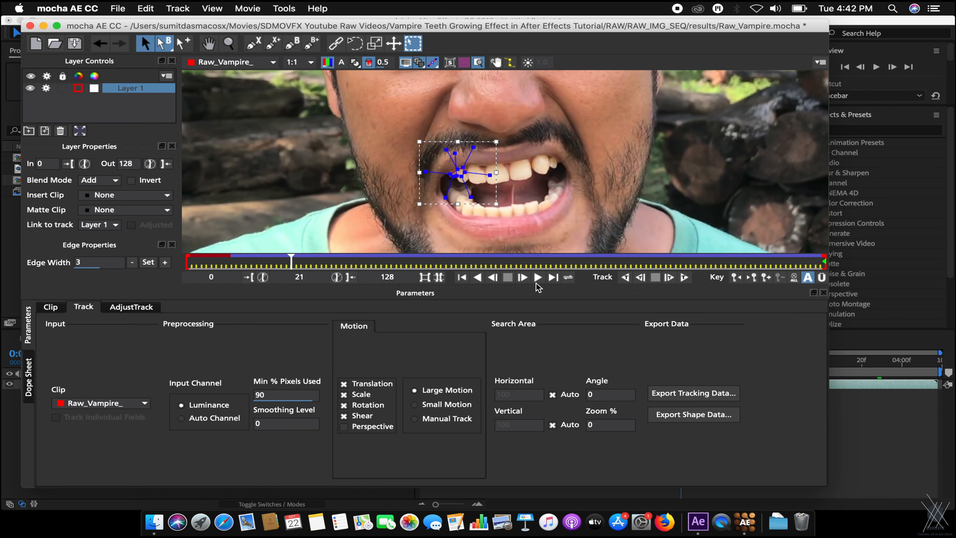
key("super+Tab")
Add a Null Object at the first frame, paste the Corner Pin tracking keyframes, and reveal them.
left_click(160, 433)
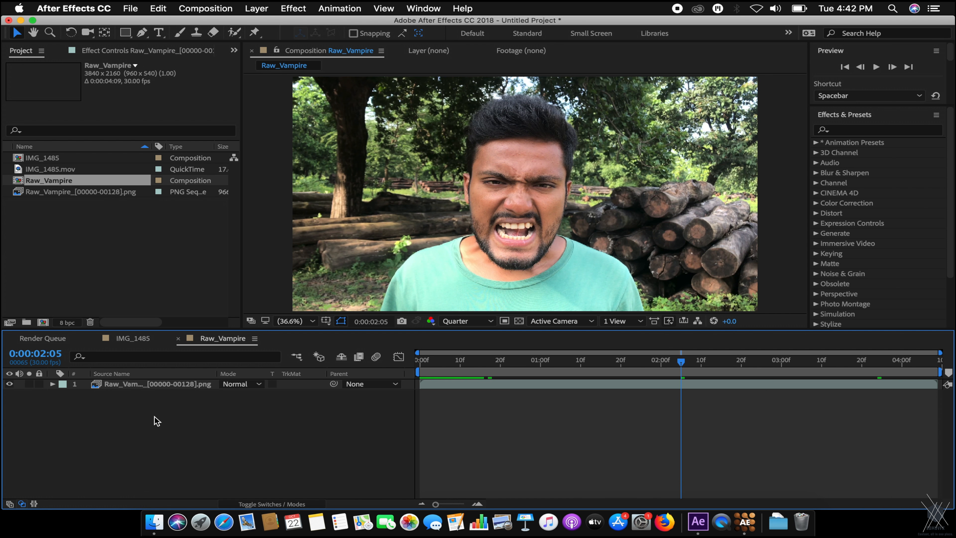
key("Home")
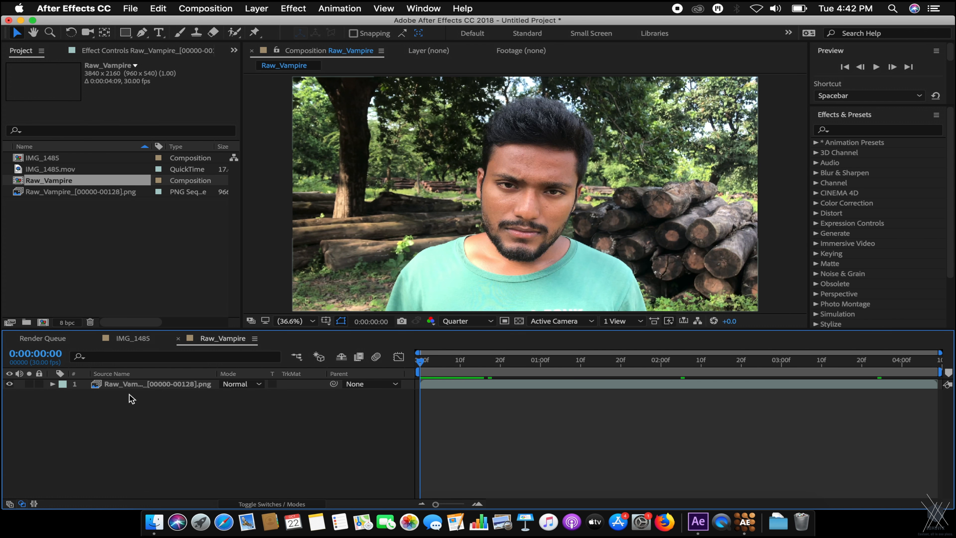
right_click(116, 415)
mouse_move(140, 380)
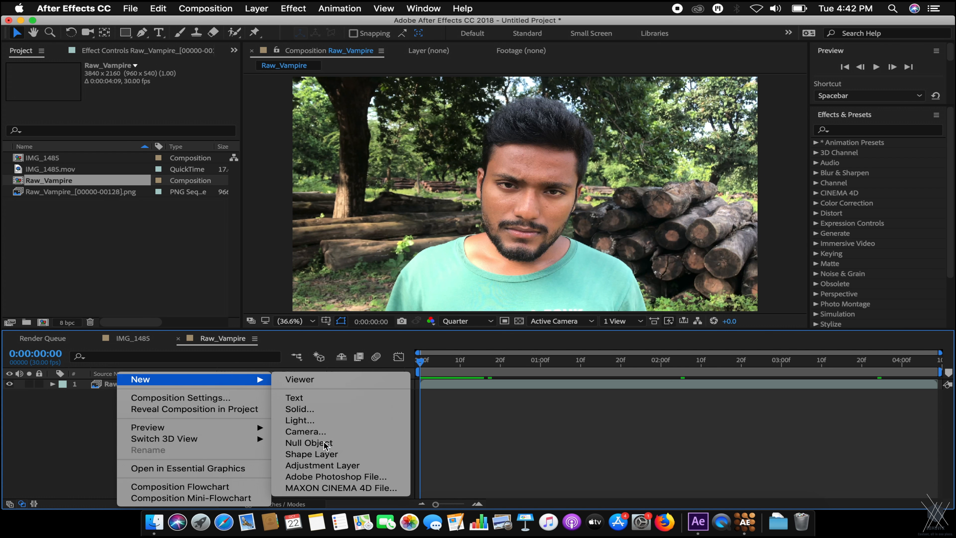
left_click(331, 443)
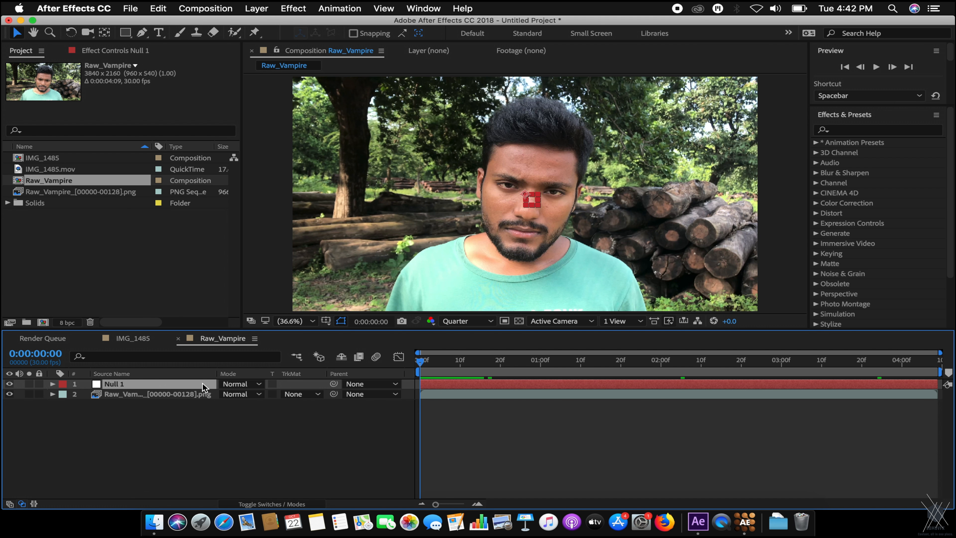
key("Return")
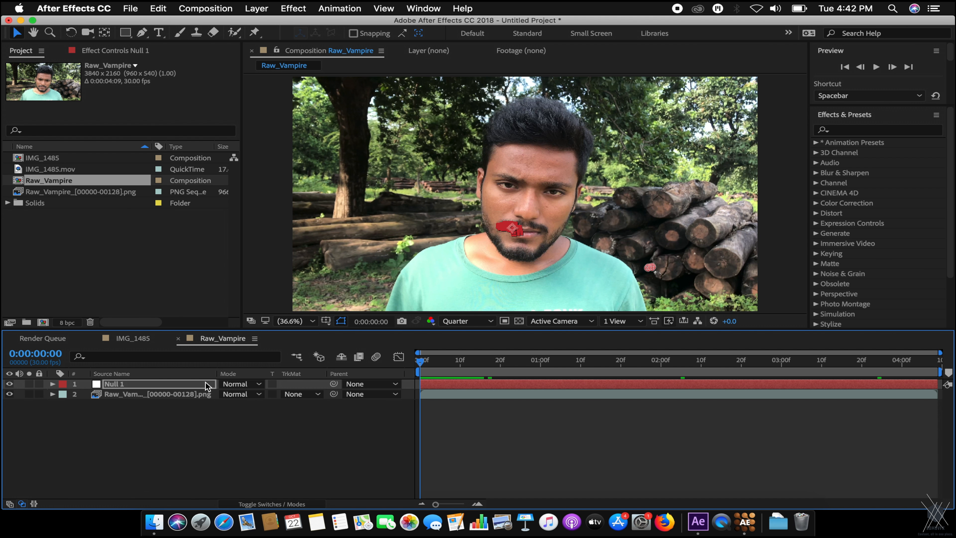
key("e")
key("e")
key("e")
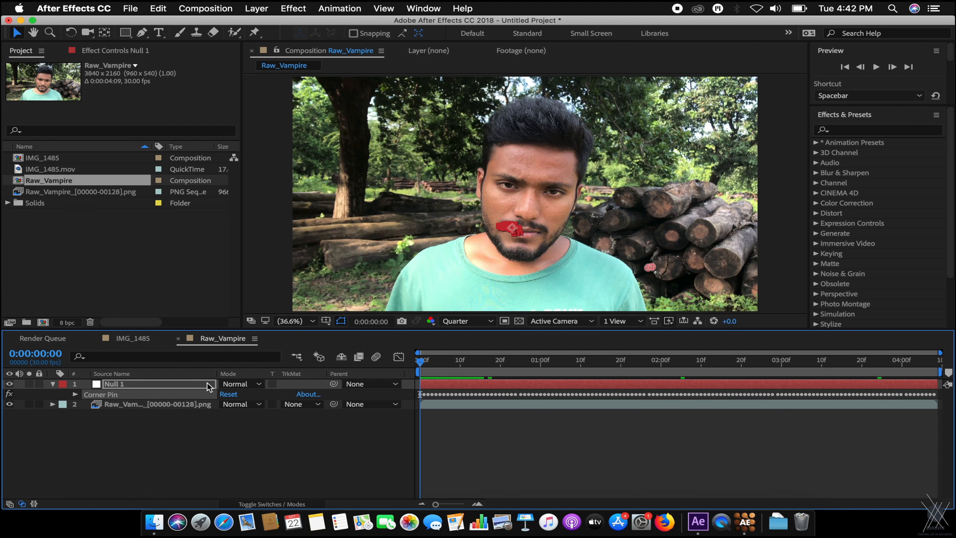
key("u")
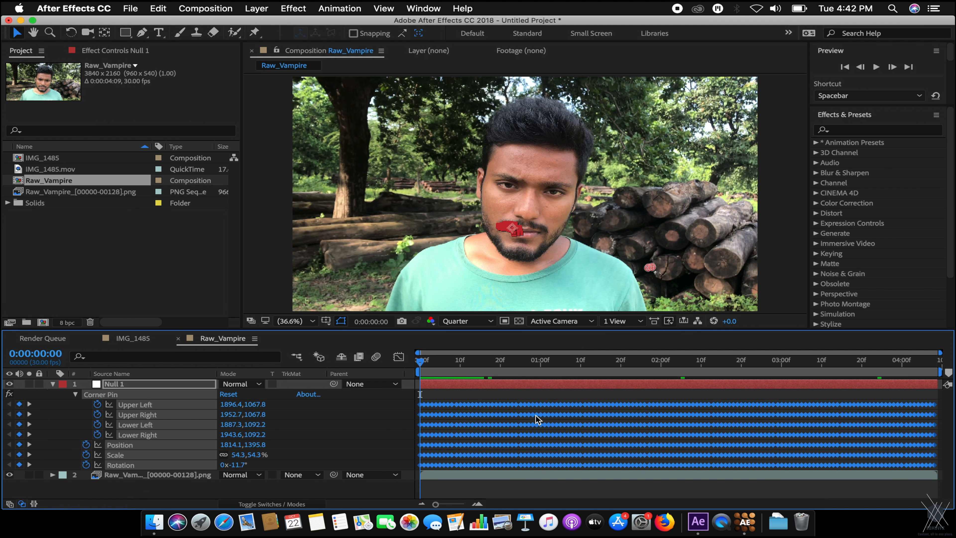
Set preview resolution to Full and check the track at 0:00:01:05, 0:00:02:13, 0:00:03:08 and 0:00:03:20.
left_click_drag(489, 362, 476, 361)
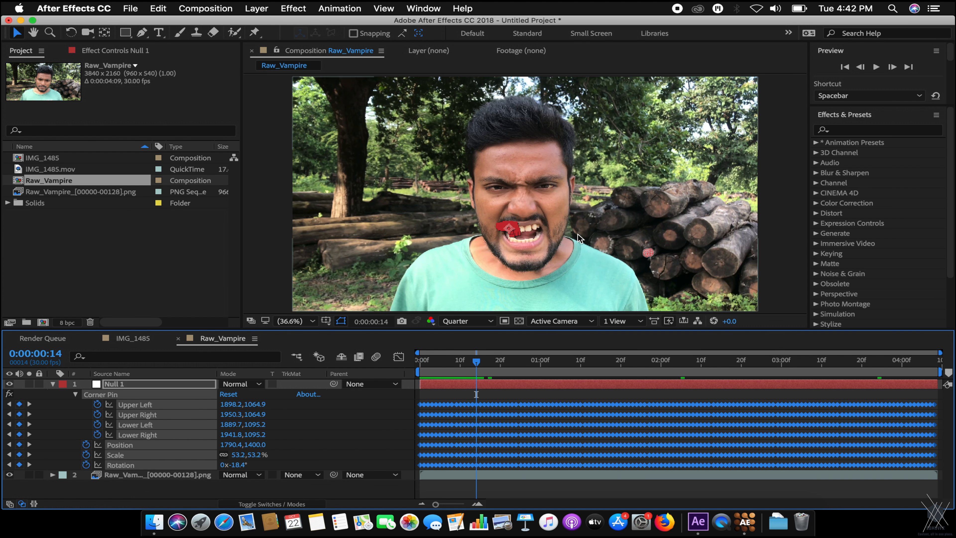
scroll(577, 234, "up", 2)
scroll(570, 222, "up", 5)
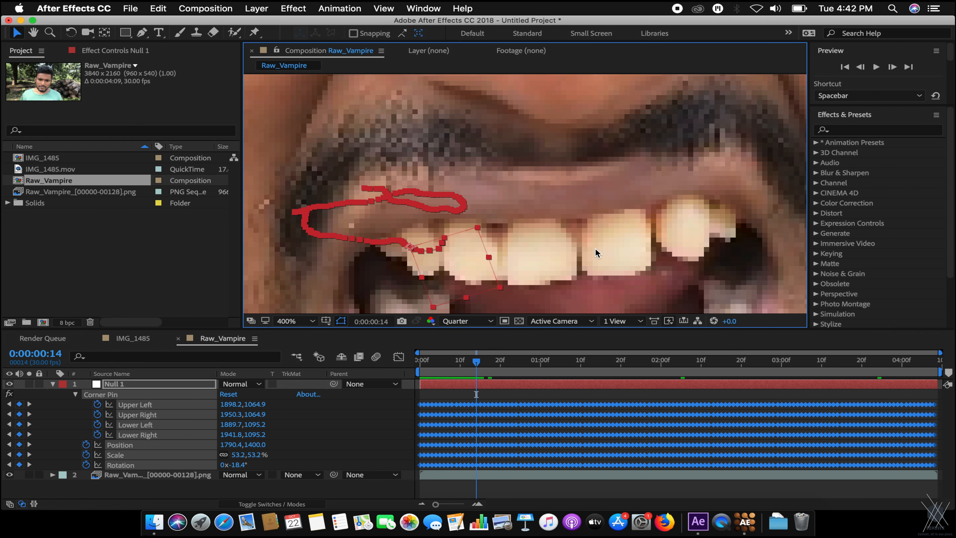
scroll(595, 253, "down", 4)
left_click(475, 322)
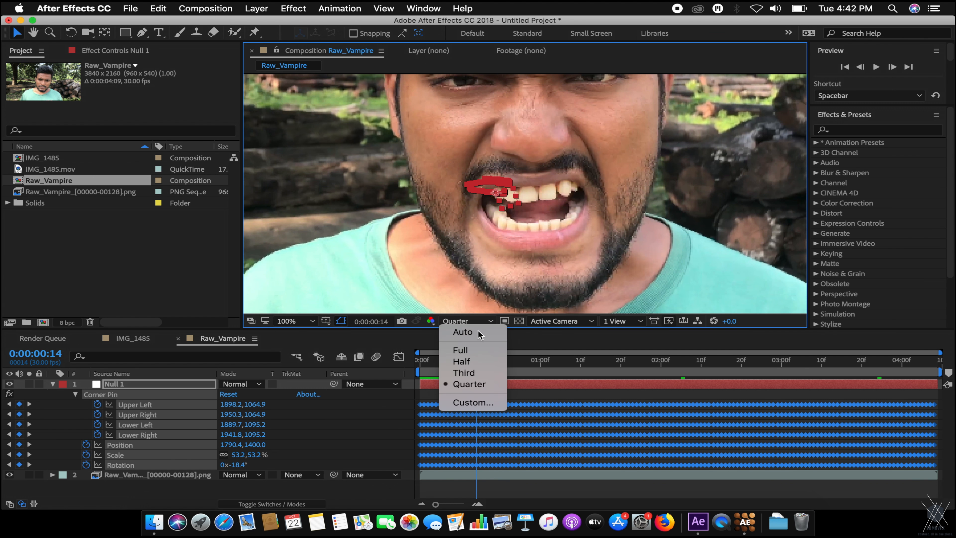
left_click(470, 350)
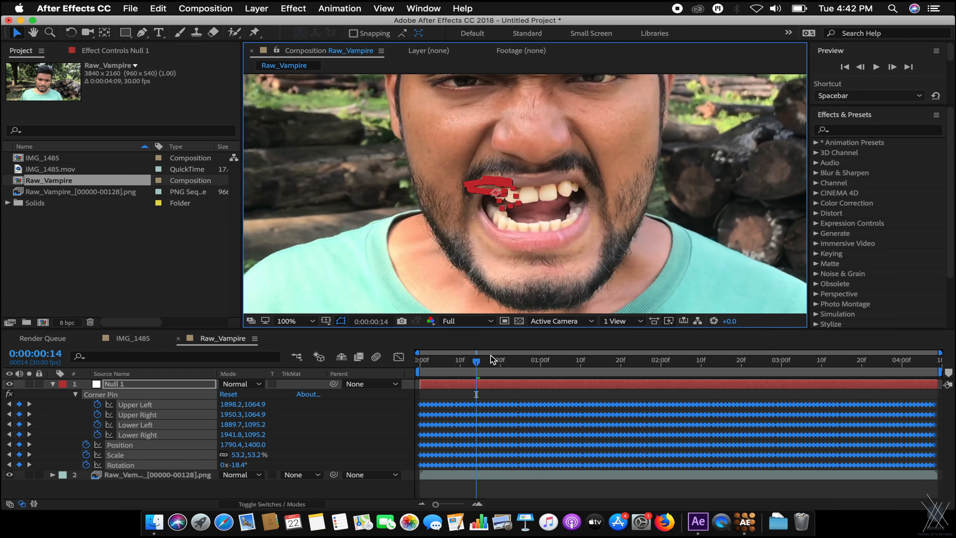
left_click(559, 369)
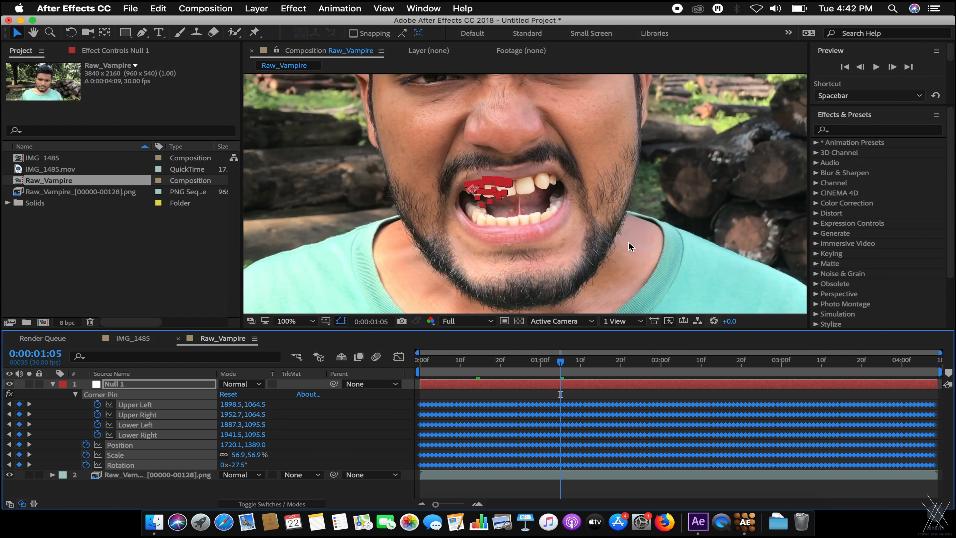
left_click(633, 251)
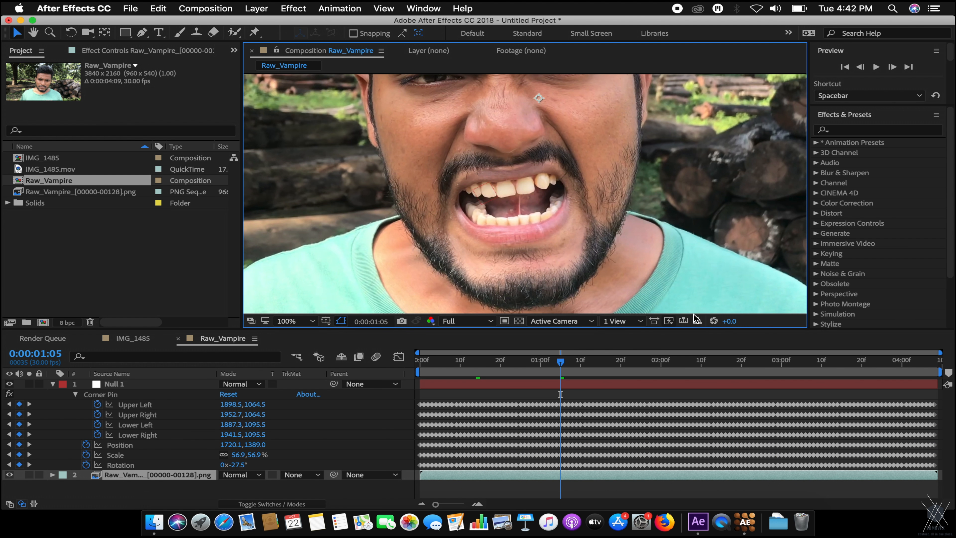
left_click(714, 362)
left_click(814, 360)
left_click(862, 361)
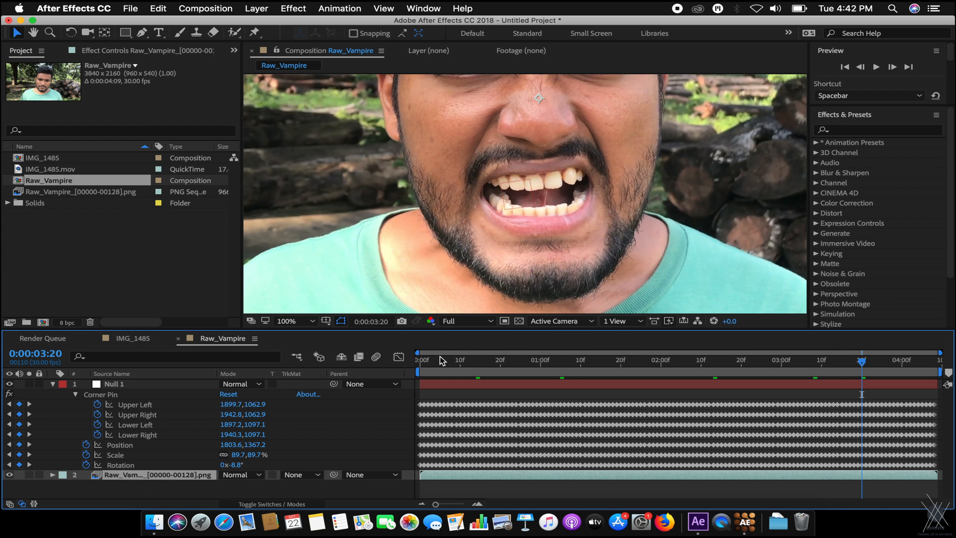
key("Home")
Rename Null 1 to Top_L_Teeth and move to 0:00:04:08 where the mouth is open.
left_click(54, 384)
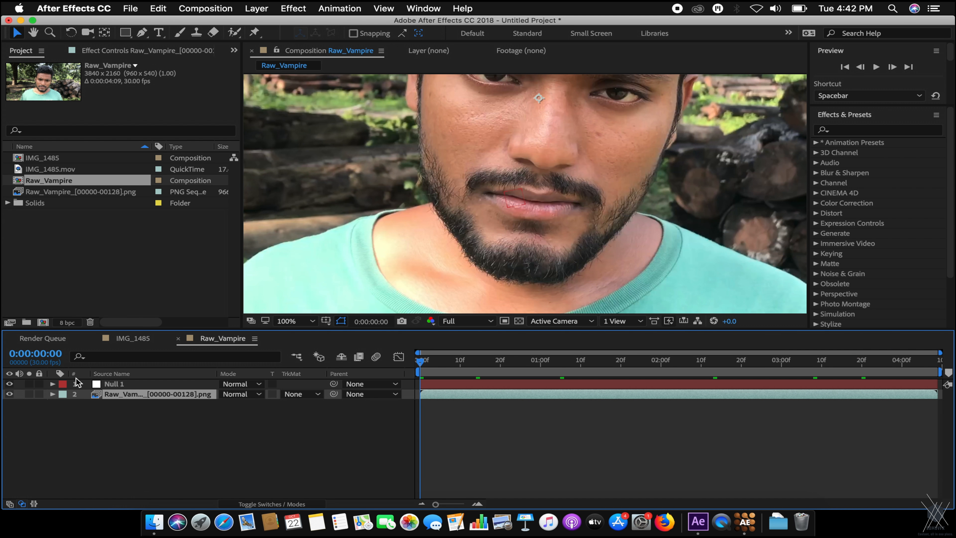
left_click(132, 385)
key("Return")
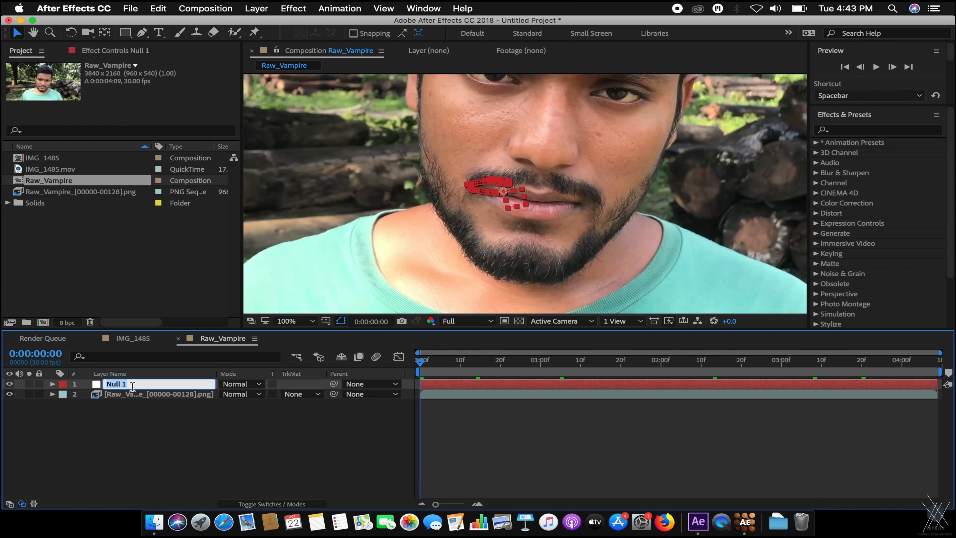
type("R")
key("Return")
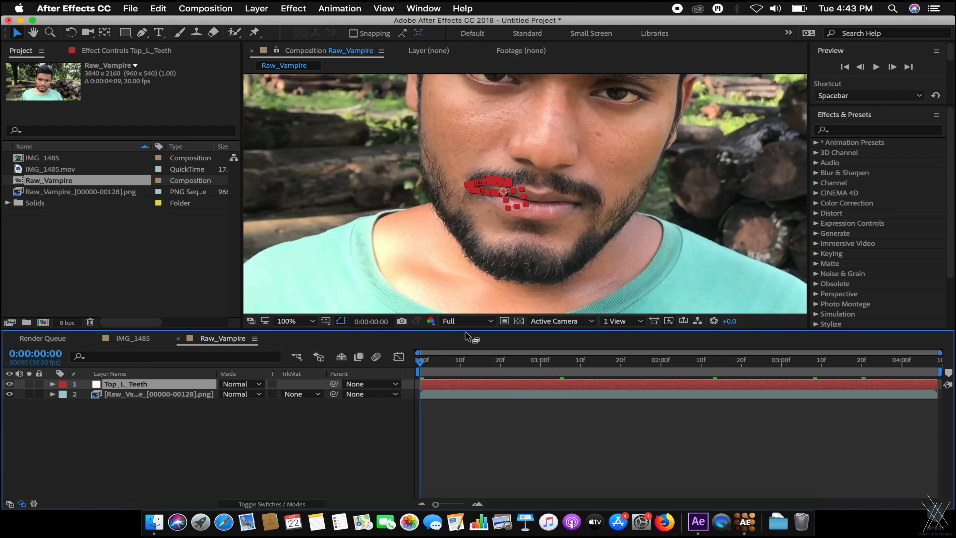
left_click(345, 409)
left_click_drag(459, 362, 935, 362)
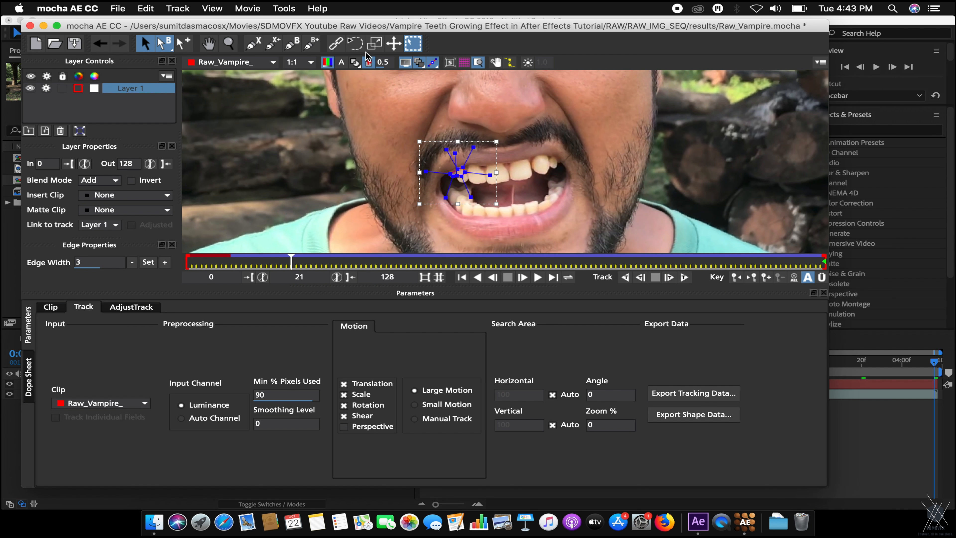
Maximize the mocha window and delete the tracked Layer 1.
double_click(380, 26)
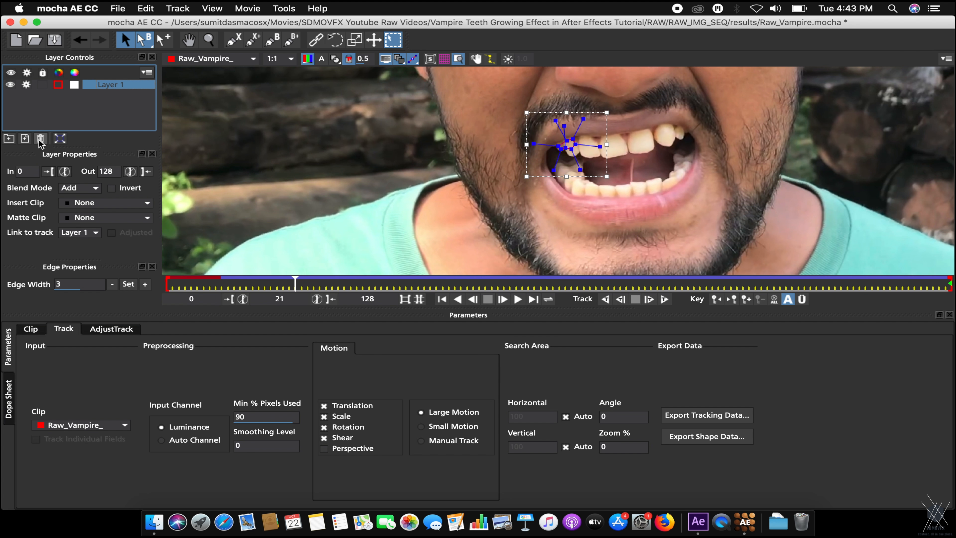
left_click(11, 84)
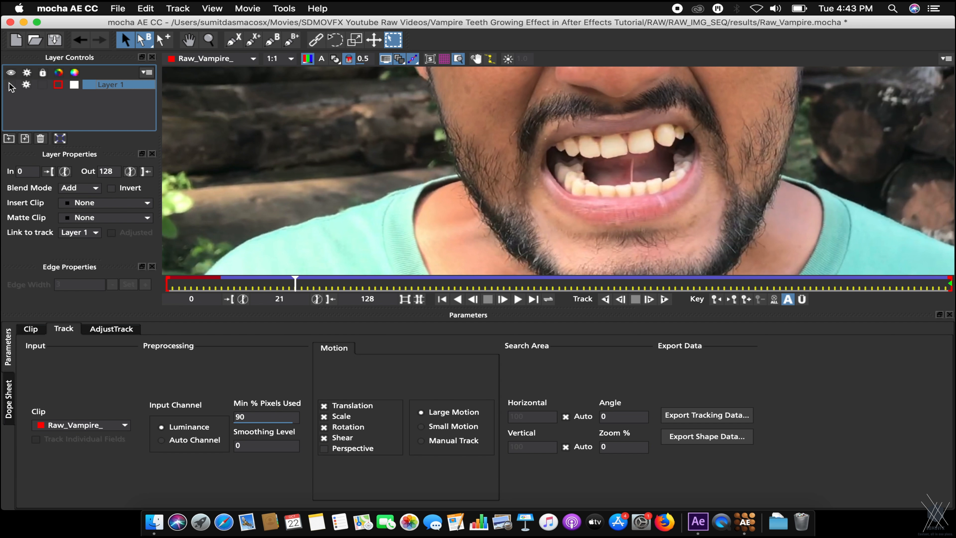
left_click(11, 85)
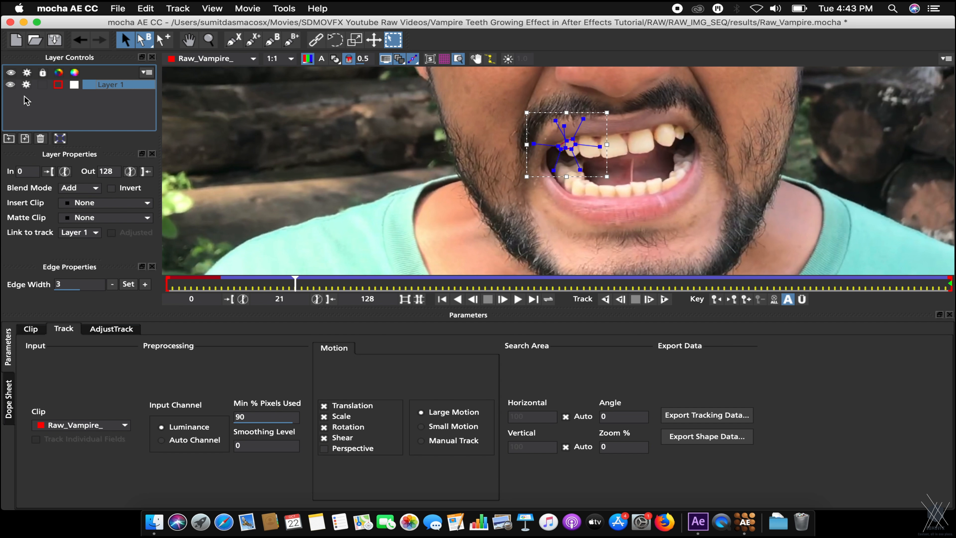
left_click(40, 138)
Go to the last frame, 128, zoom in on the mouth, and pick the X-Spline tool.
left_click_drag(295, 283, 949, 283)
key("z")
mouse_move(631, 157)
left_mouse_down()
mouse_move(745, 96)
mouse_move(676, 158)
mouse_move(785, 123)
mouse_move(511, 259)
left_mouse_up()
key("x")
key("z")
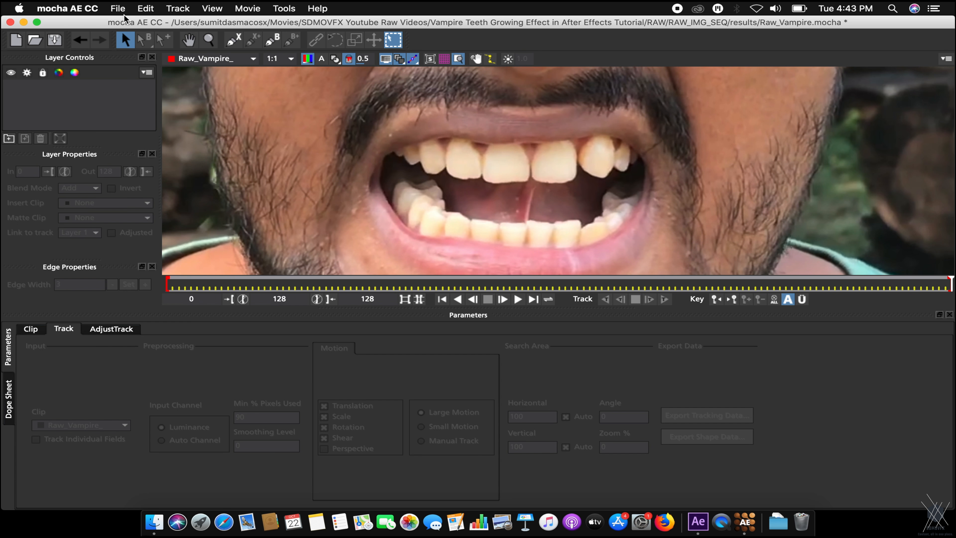
left_click(231, 40)
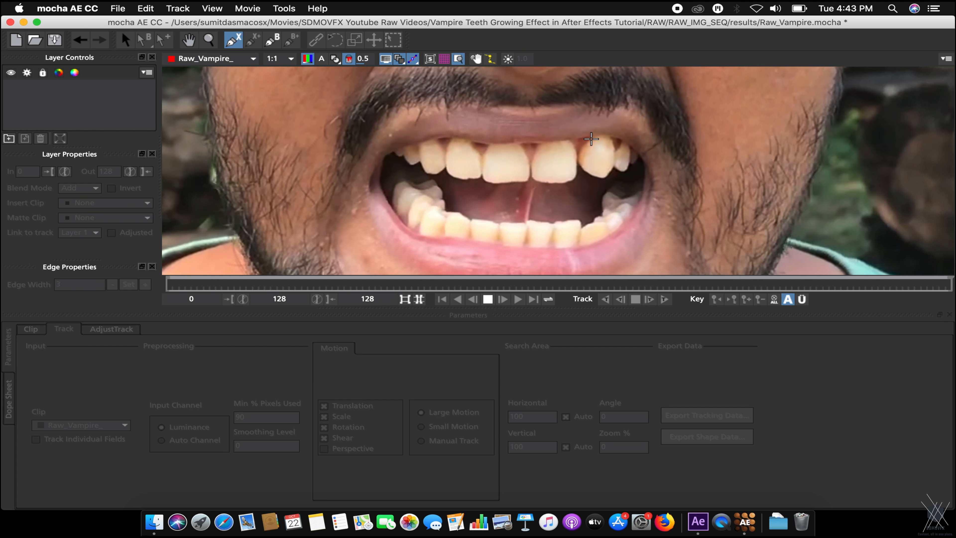
Start the Layer 2 outline along the upper right tooth's top and side down to its tip.
left_click(598, 134)
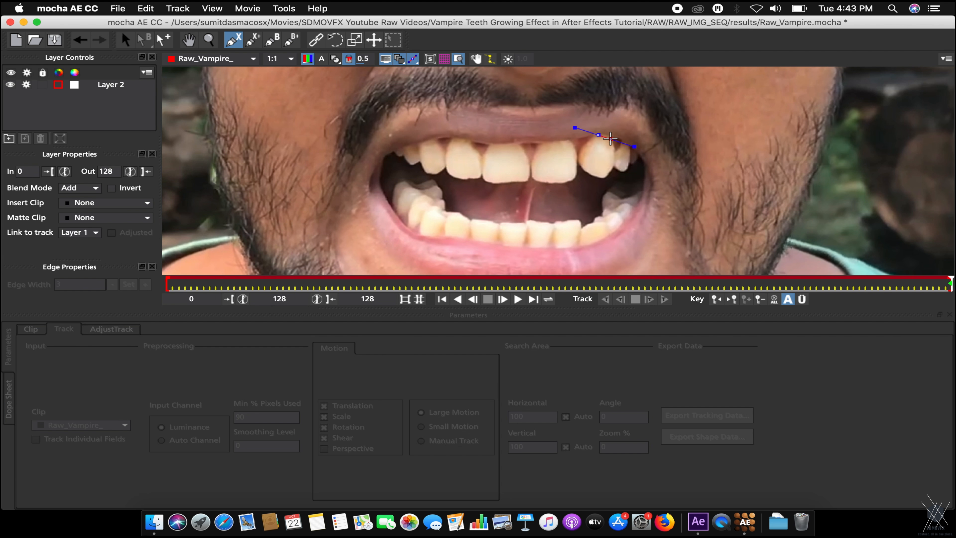
left_click(623, 141)
left_click(633, 152)
key("super+z")
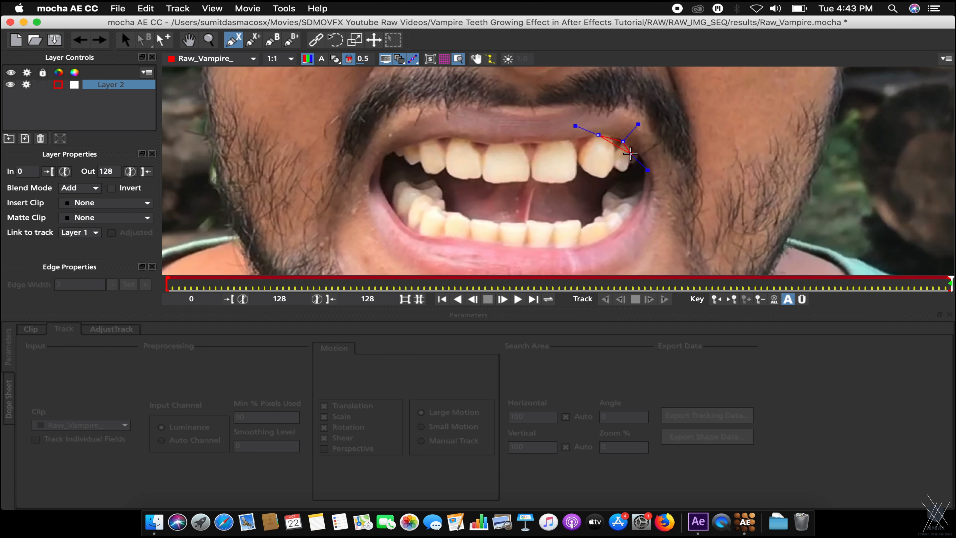
left_click(631, 150)
left_click(626, 172)
left_click(614, 167)
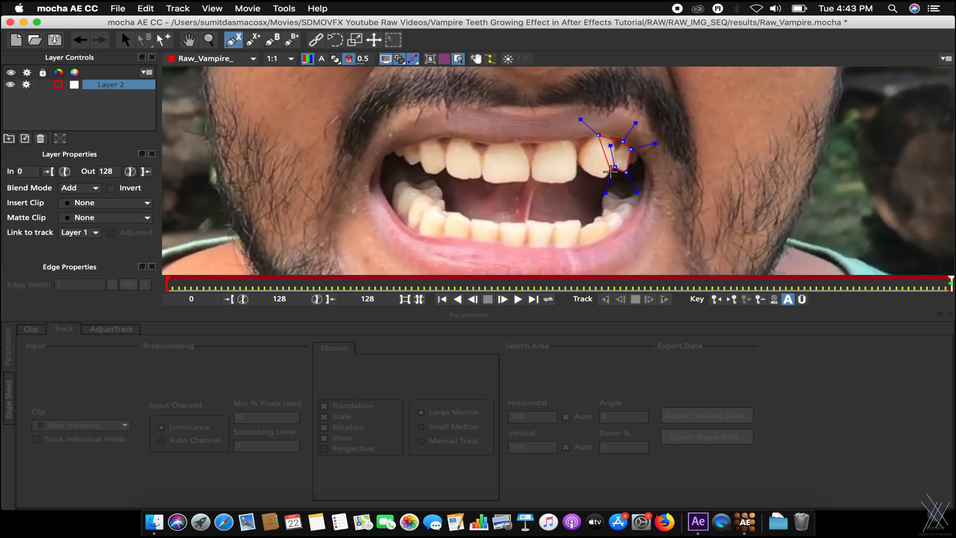
Finish the outline along the tooth's lower edge and left side, close the shape, and zoom out.
left_click(604, 178)
left_click(585, 172)
left_click(578, 155)
left_click(577, 158)
right_click(585, 141)
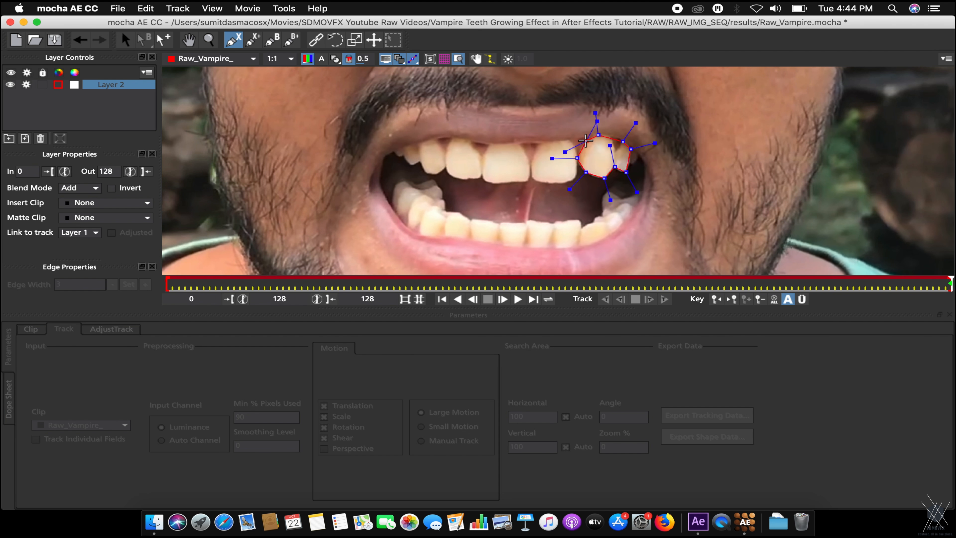
key("z")
left_click_drag(704, 137, 707, 181)
key("x")
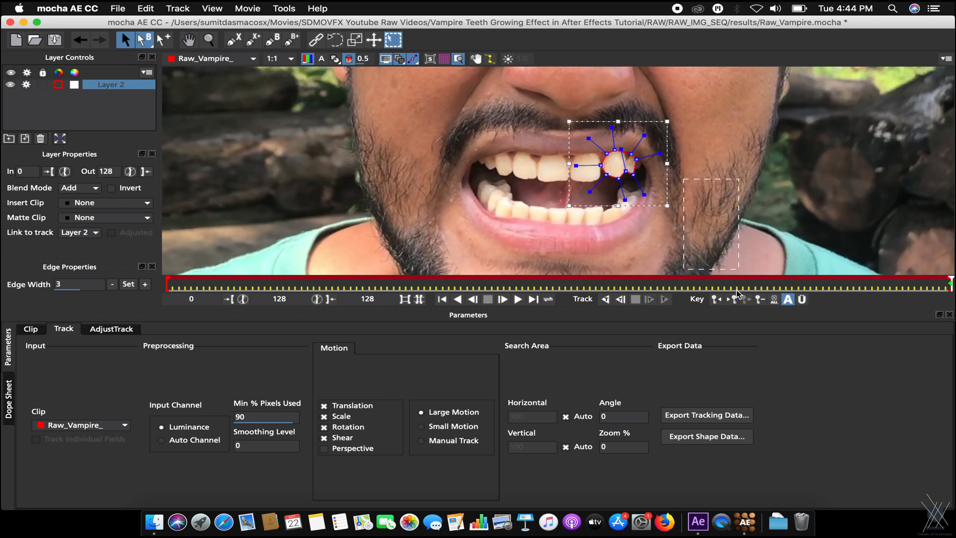
Track the Layer 2 tooth shape backwards, stop at frame 8, and copy its tracking data to the clipboard.
left_click(605, 299)
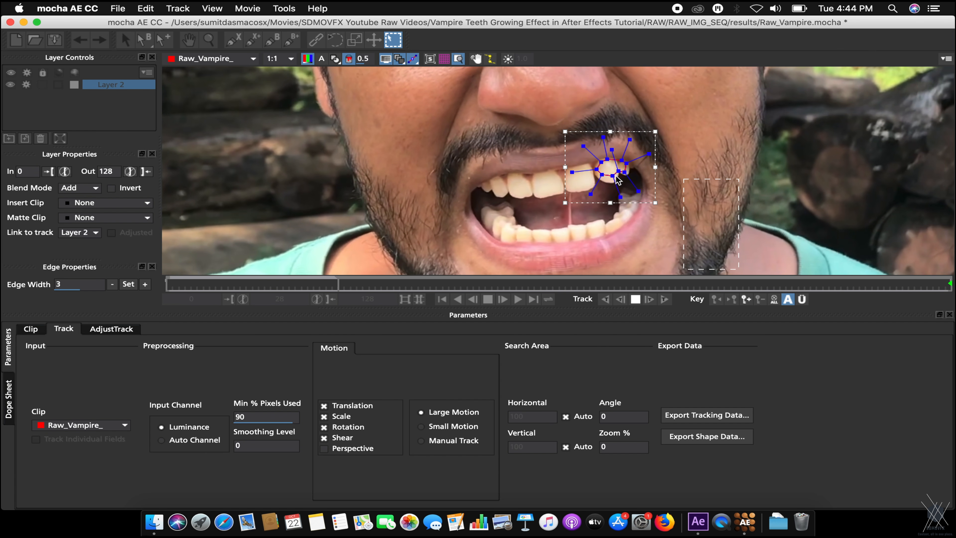
left_click(636, 299)
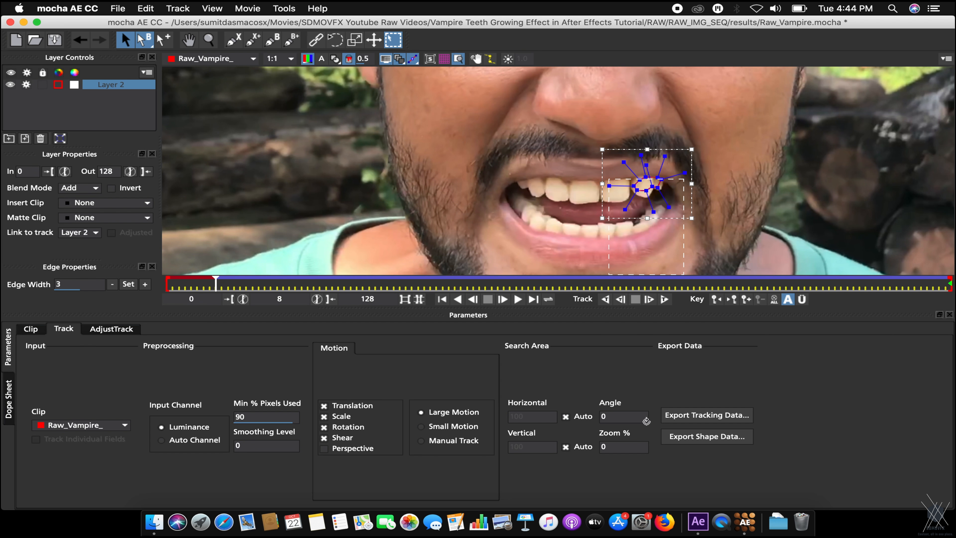
left_click(677, 417)
left_click(452, 244)
left_click(451, 244)
left_click(490, 275)
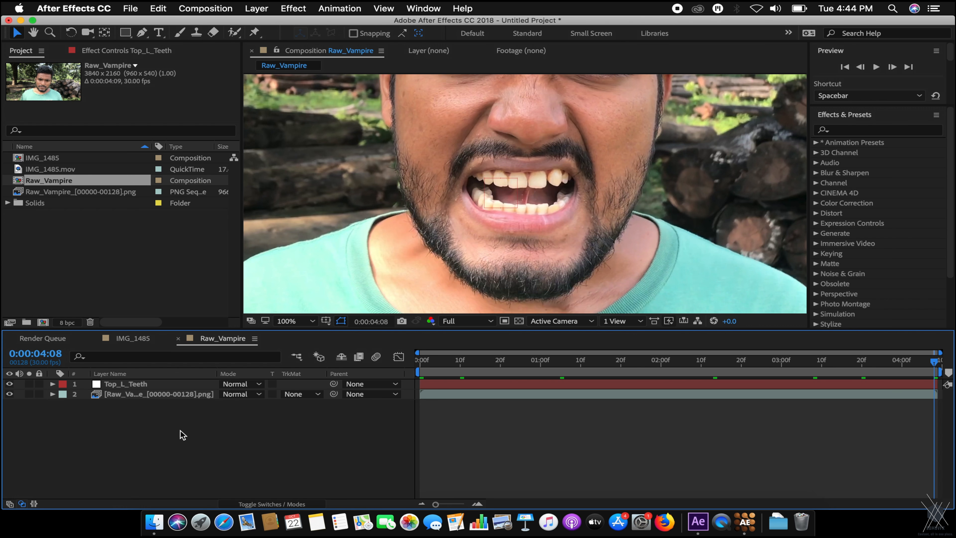
right_click(184, 435)
Add a new Null Object and paste the tooth tracking keyframes onto it at the first frame.
mouse_move(204, 379)
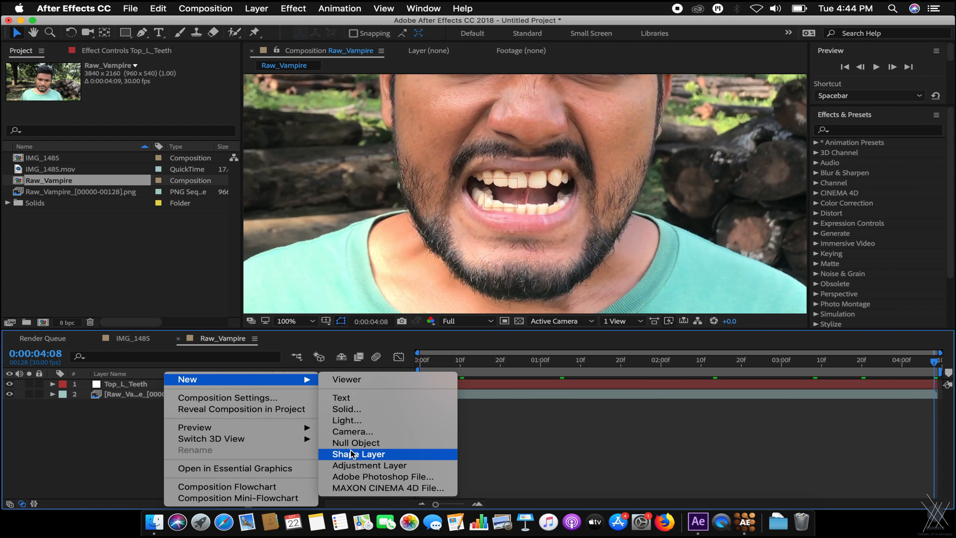
left_click(355, 443)
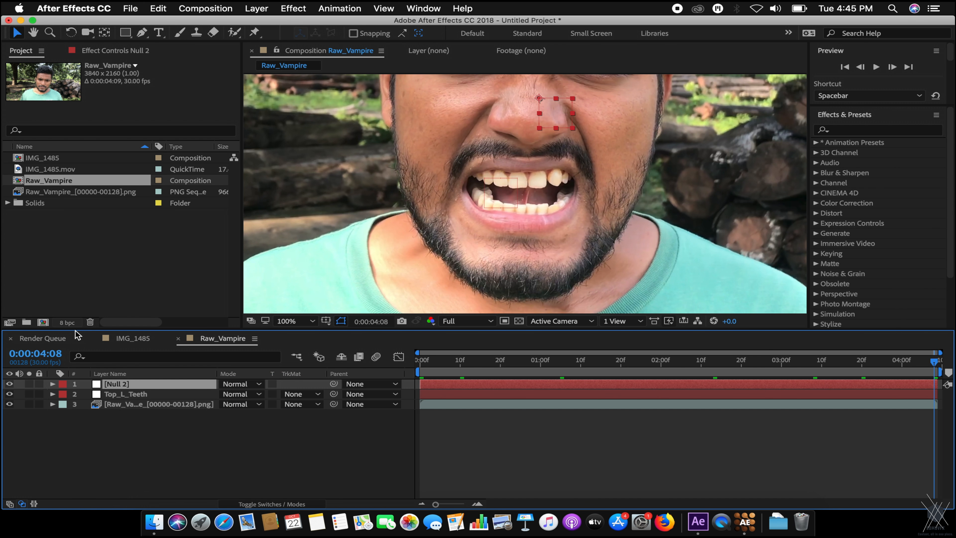
key("Home")
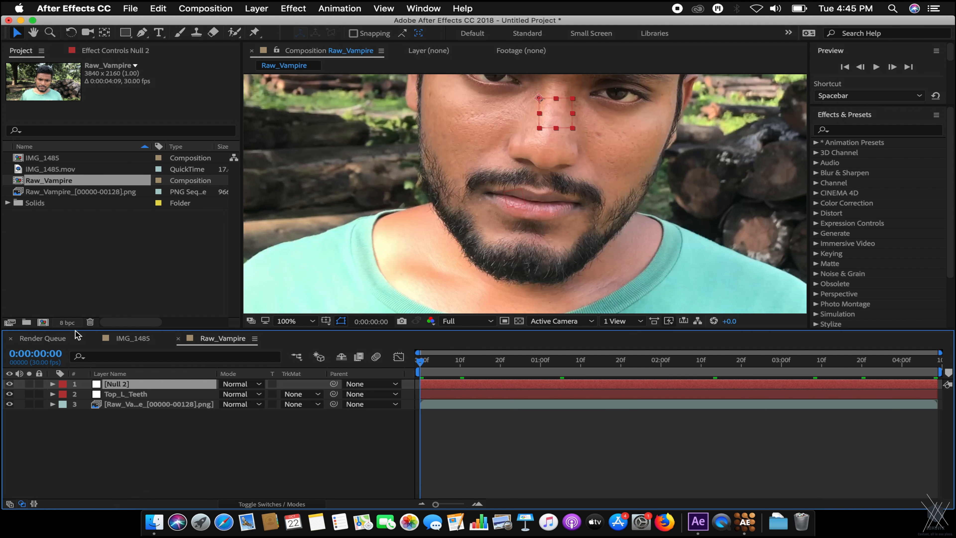
key("super+v")
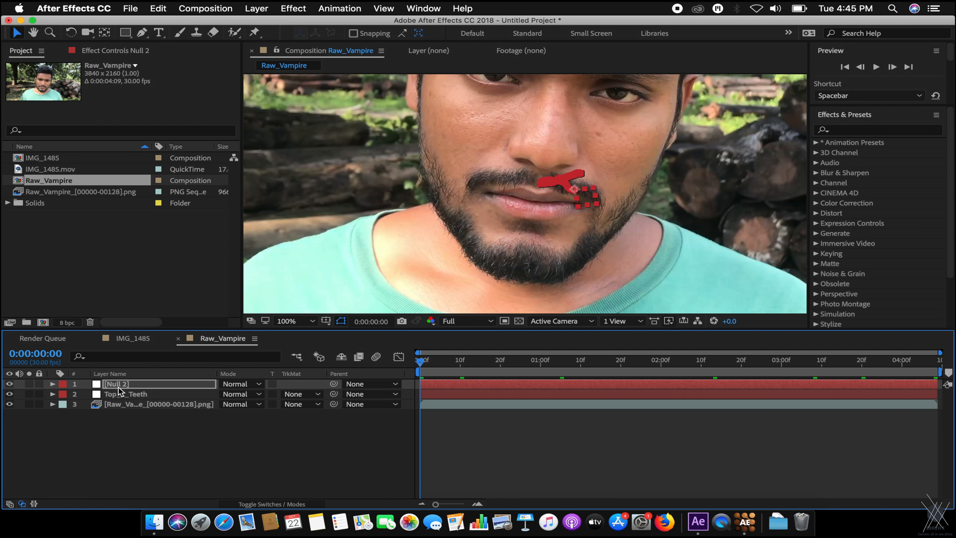
Rename the new null Top_R_Teeth, reusing the Top_L_Teeth name as a base.
left_click(144, 395)
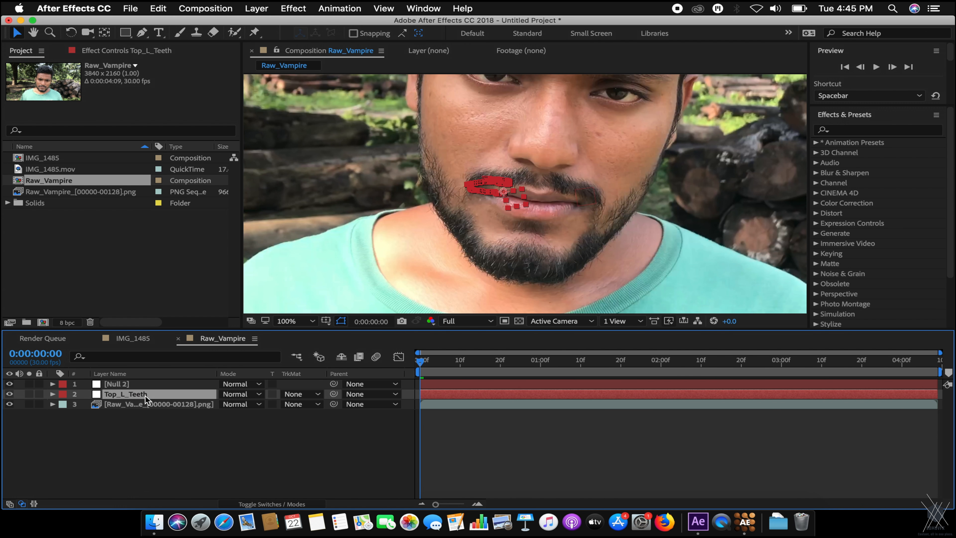
key("Return")
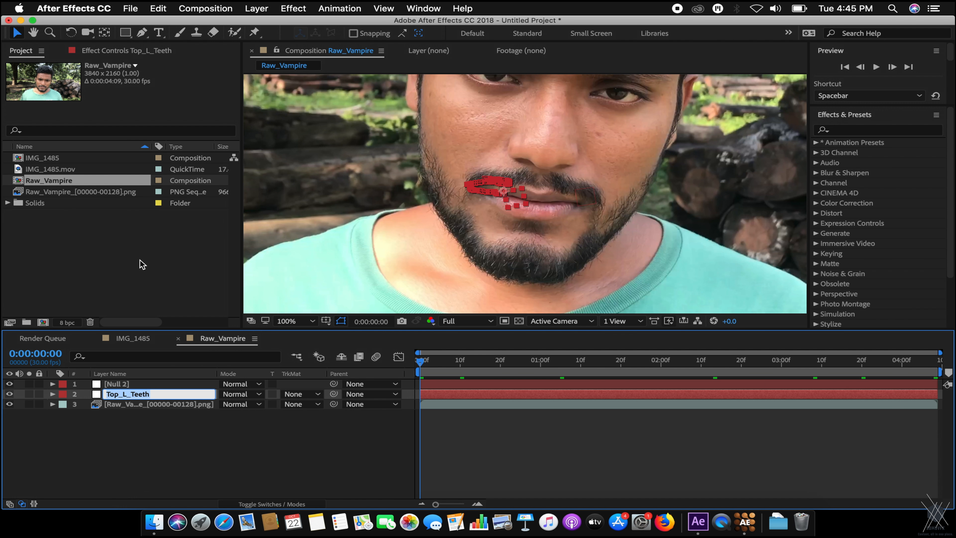
left_click(142, 383)
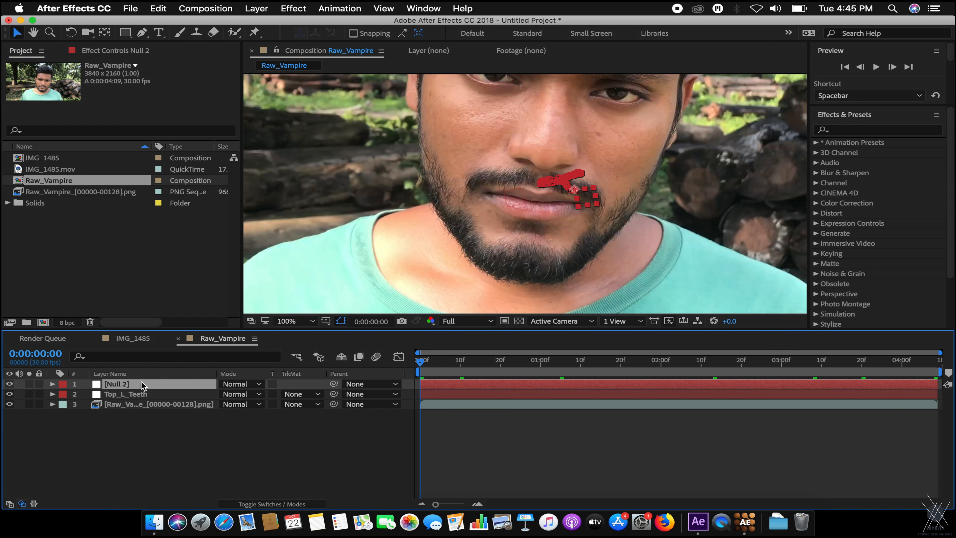
key("Return")
key("super+v")
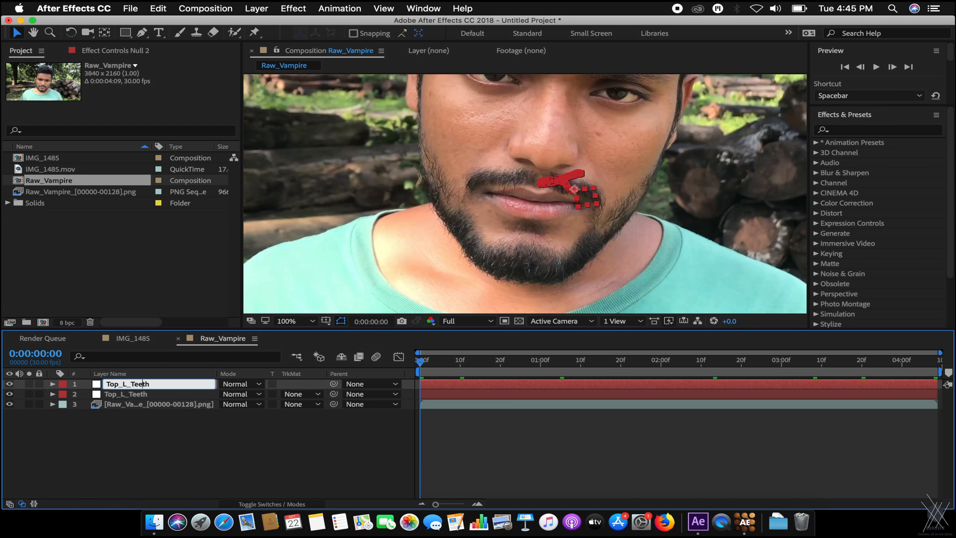
type("R")
key("Return")
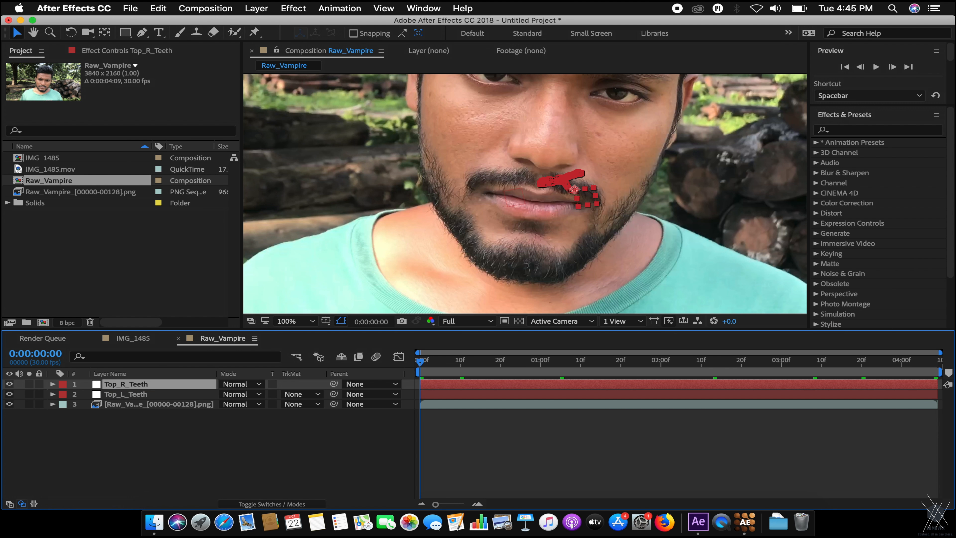
left_click(571, 225)
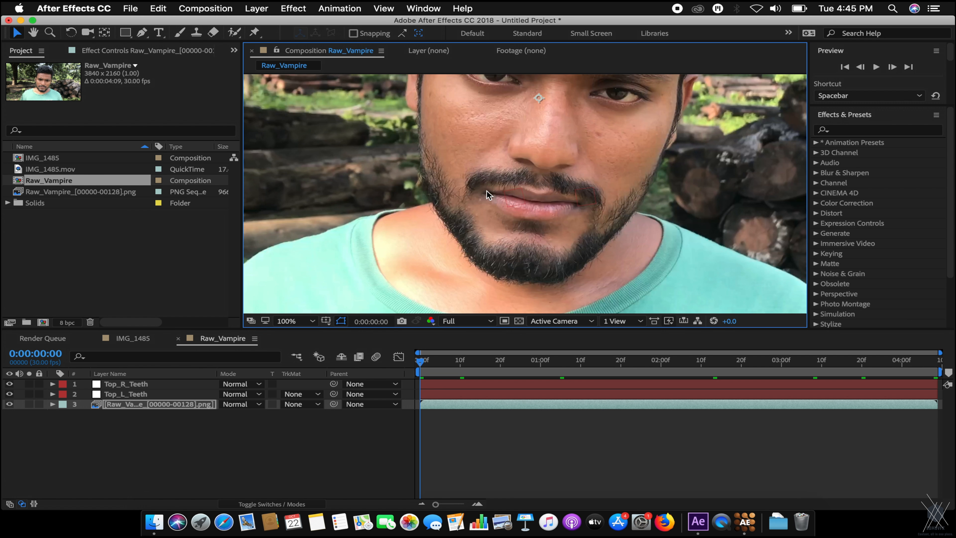
key("period")
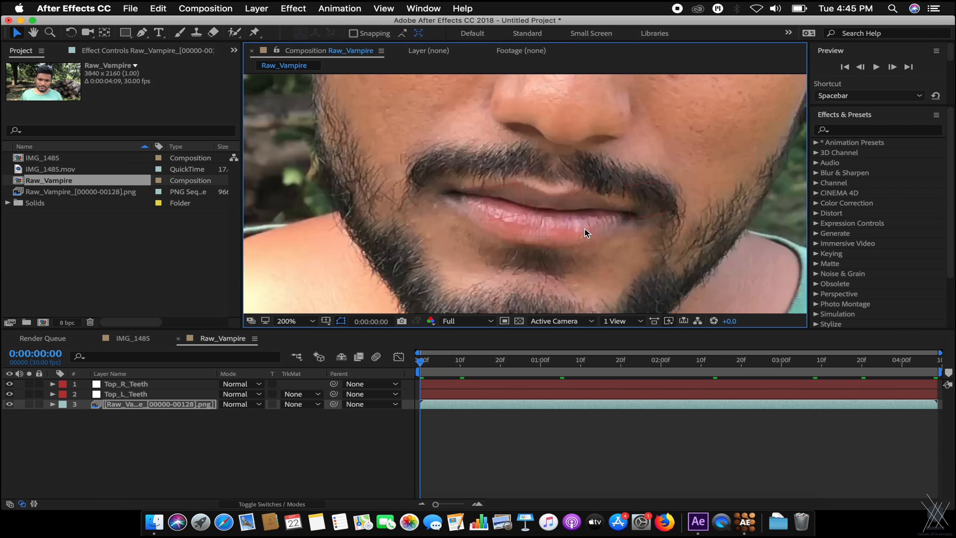
key("comma")
key("space")
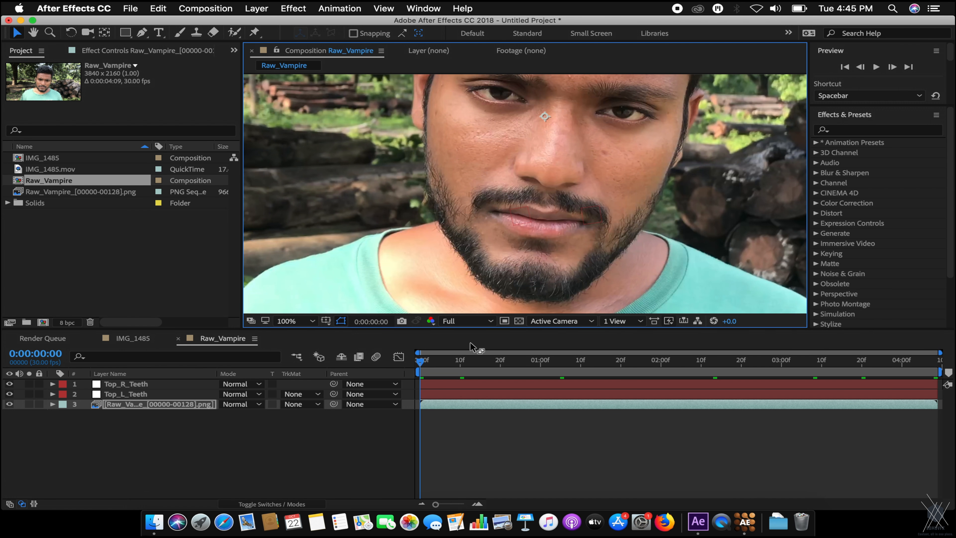
left_click_drag(563, 362, 640, 346)
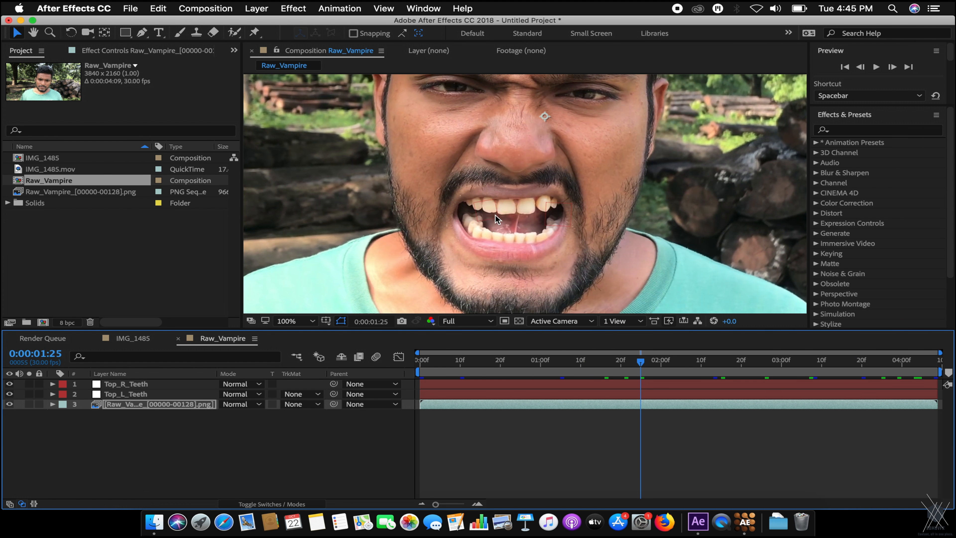
left_click_drag(451, 361, 620, 361)
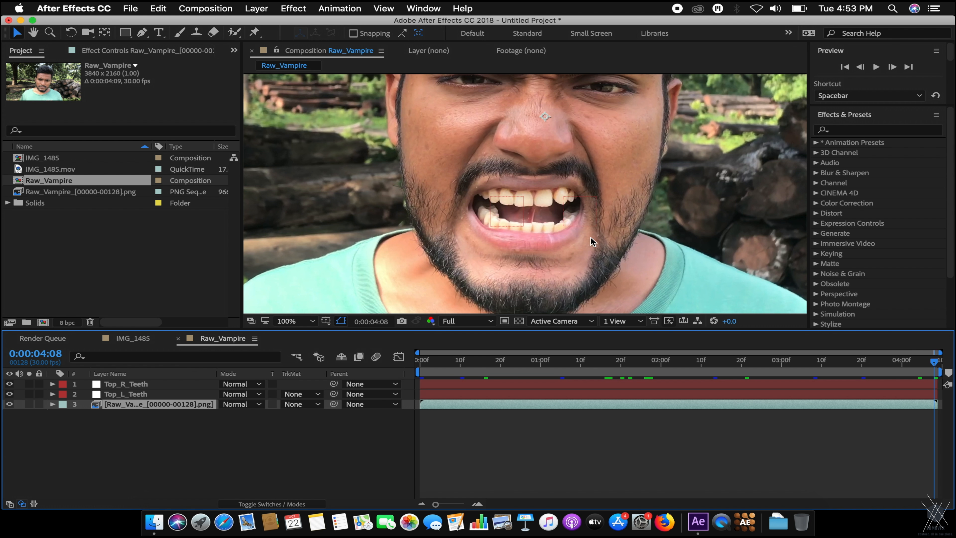
key("period")
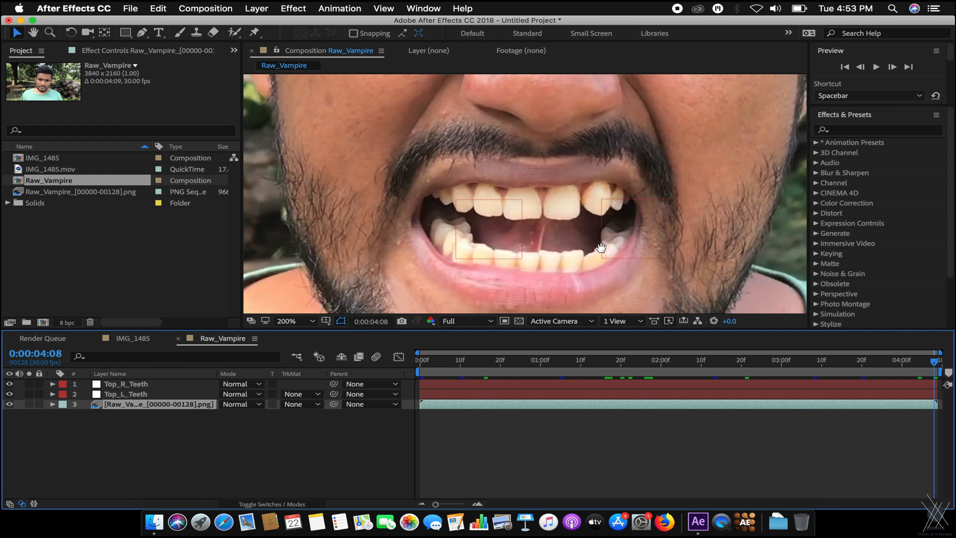
left_click_drag(615, 257, 564, 206)
key("comma")
left_click_drag(558, 160, 583, 233)
key("comma")
left_click(161, 429)
left_click(163, 407)
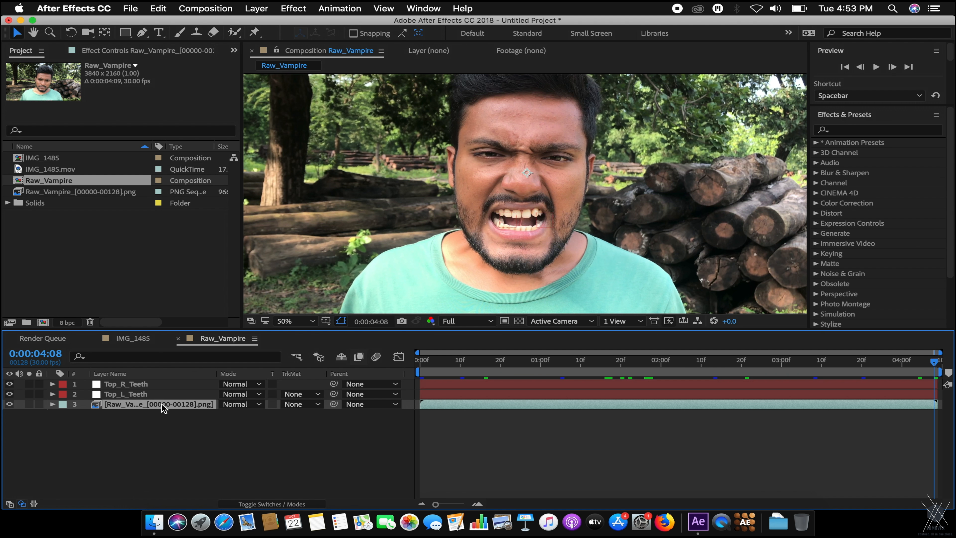
Duplicate the footage layer and frame the mouth at 100% zoom.
key("super+d")
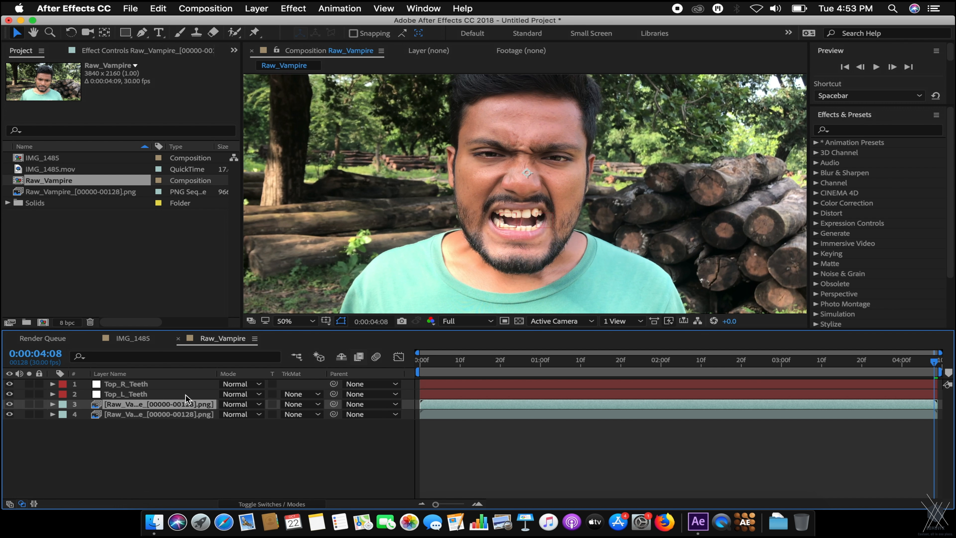
mouse_move(548, 197)
left_mouse_down()
mouse_move(590, 206)
mouse_move(542, 207)
left_mouse_up()
key("period")
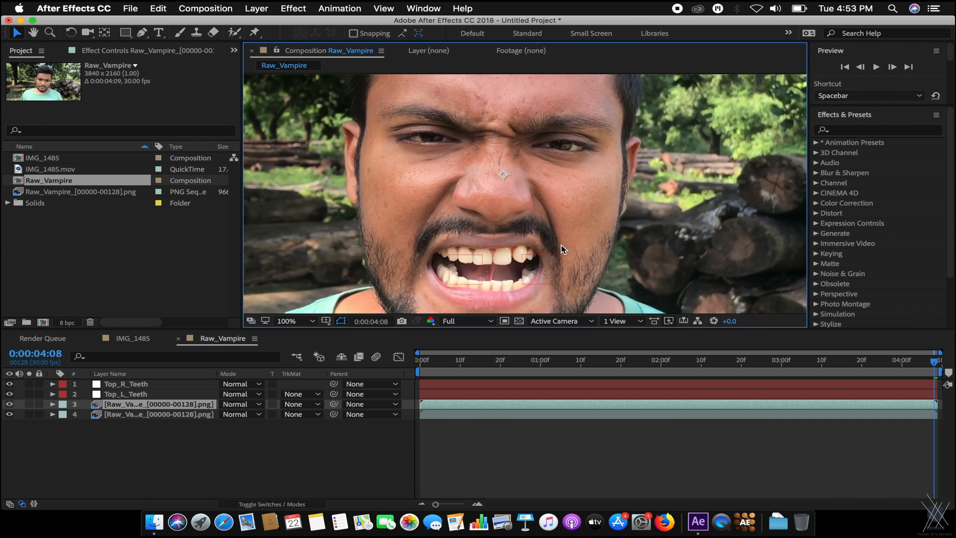
left_click_drag(561, 244, 572, 169)
left_click_drag(463, 149, 459, 160)
Search Effects & Presets for 'liq' and apply Liquify to the upper footage copy.
left_click(858, 123)
left_click(853, 130)
type("liq")
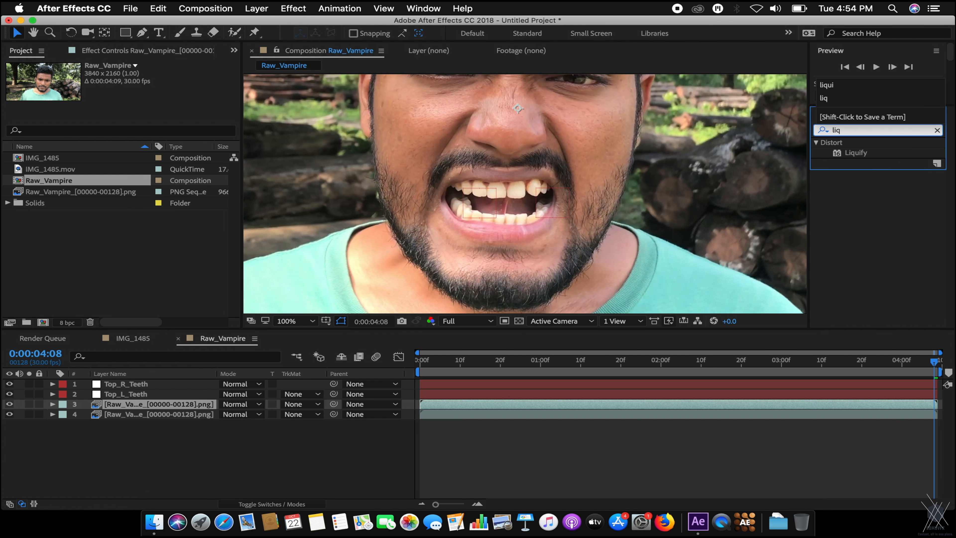
mouse_move(856, 155)
left_mouse_down()
mouse_move(363, 266)
mouse_move(181, 403)
left_mouse_up()
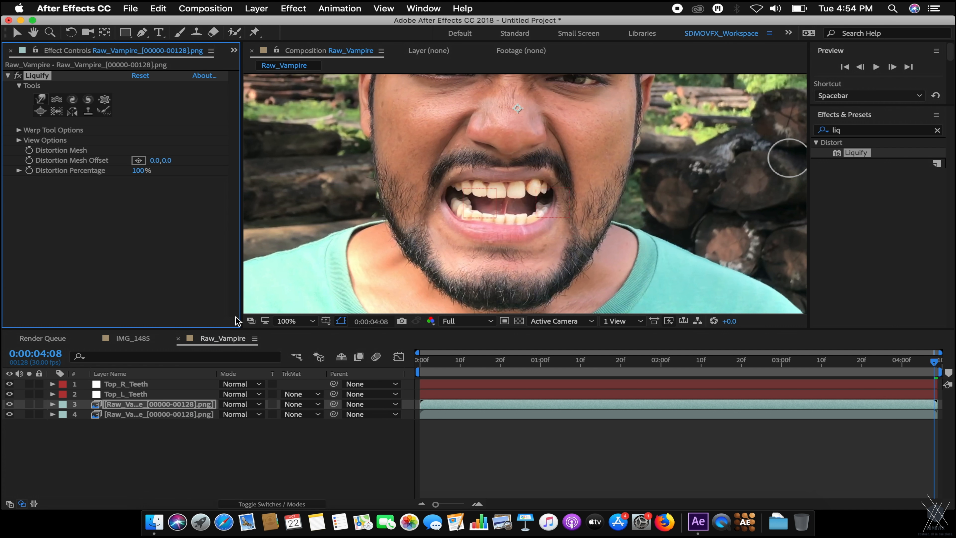
Choose a Liquify distortion brush in Effect Controls.
scroll(527, 203, "up", 1)
scroll(585, 200, "down", 1)
scroll(547, 213, "down", 1)
scroll(557, 226, "up", 2)
scroll(570, 240, "down", 1)
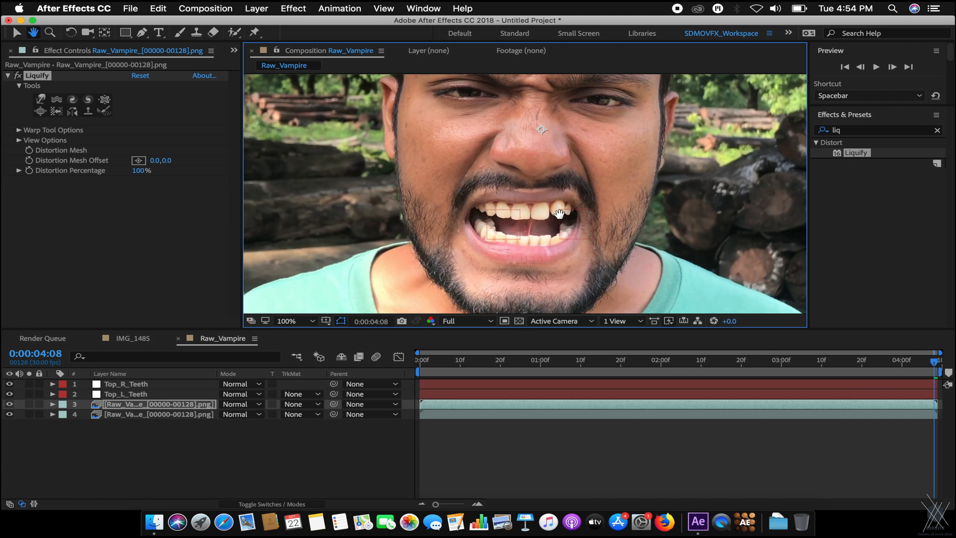
left_click(40, 99)
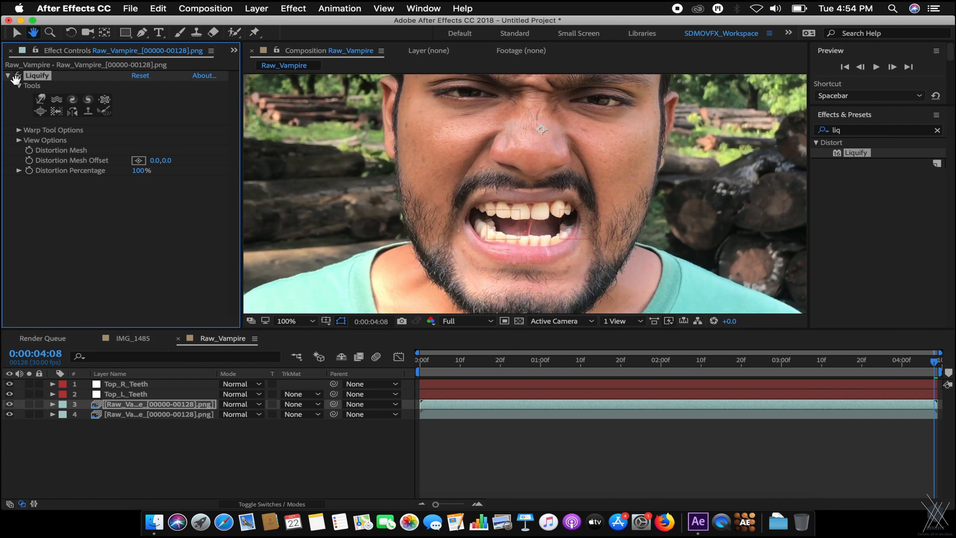
left_click(21, 33)
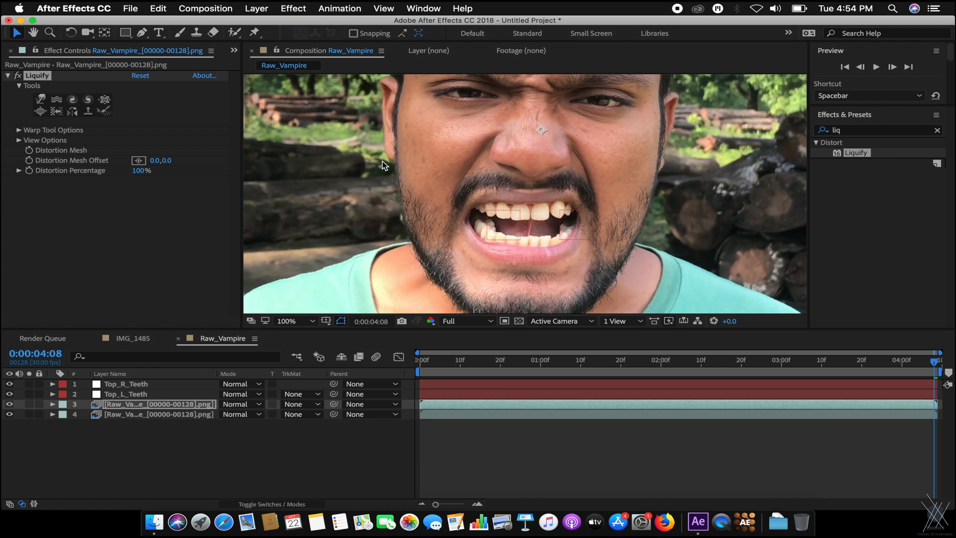
left_click(73, 100)
Pan the image up and left toward the mouth and reselect the Liquify Warp tool.
scroll(563, 192, "up", 1)
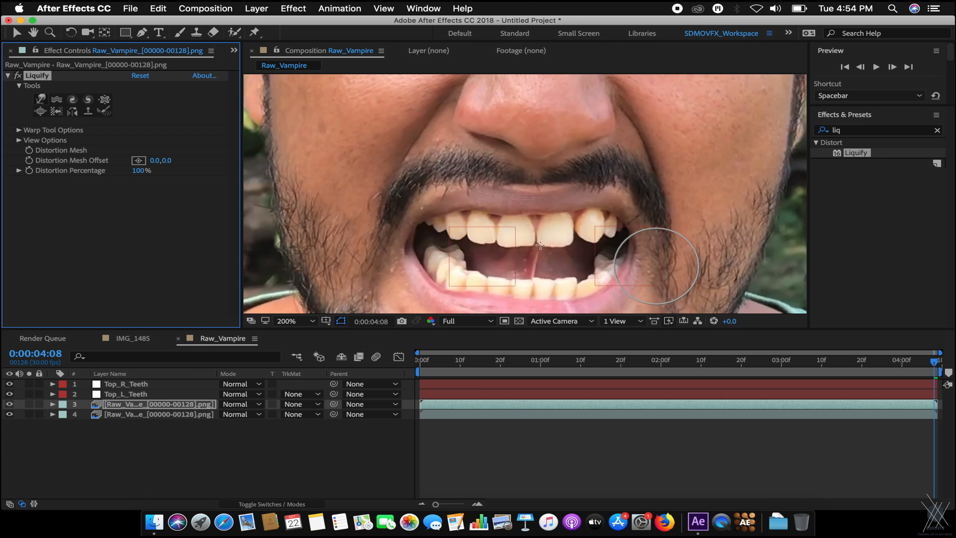
scroll(563, 193, "down", 1)
key("space")
left_click_drag(637, 232, 594, 191)
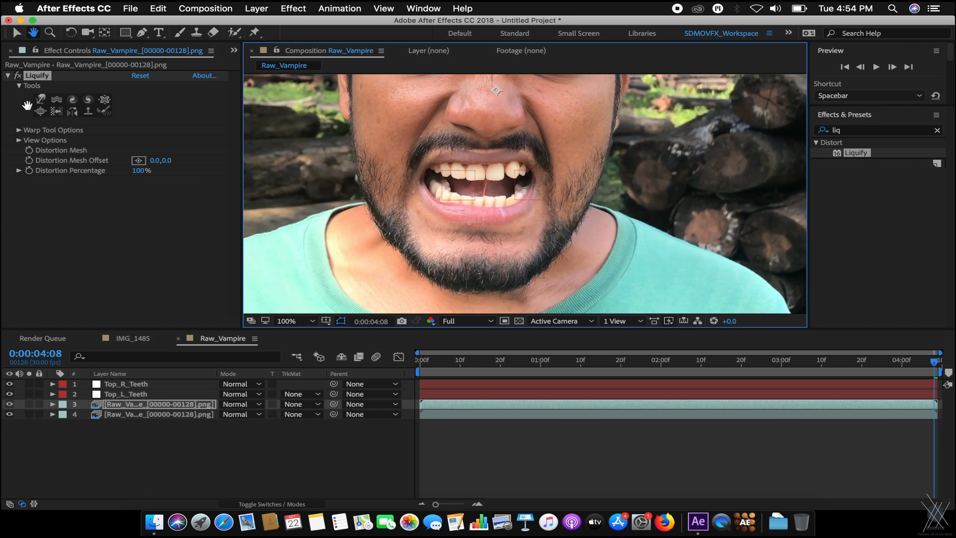
left_click(40, 99)
left_click(19, 33)
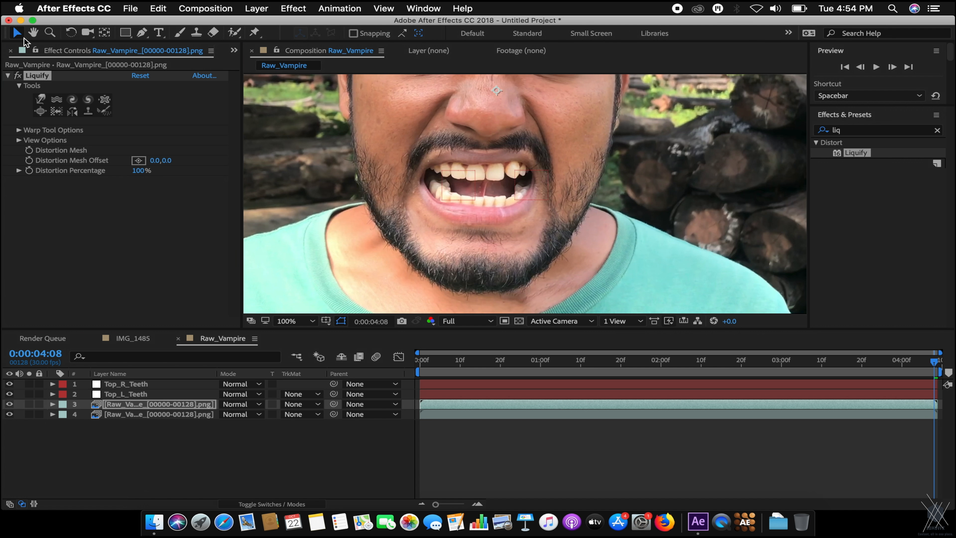
left_click(41, 100)
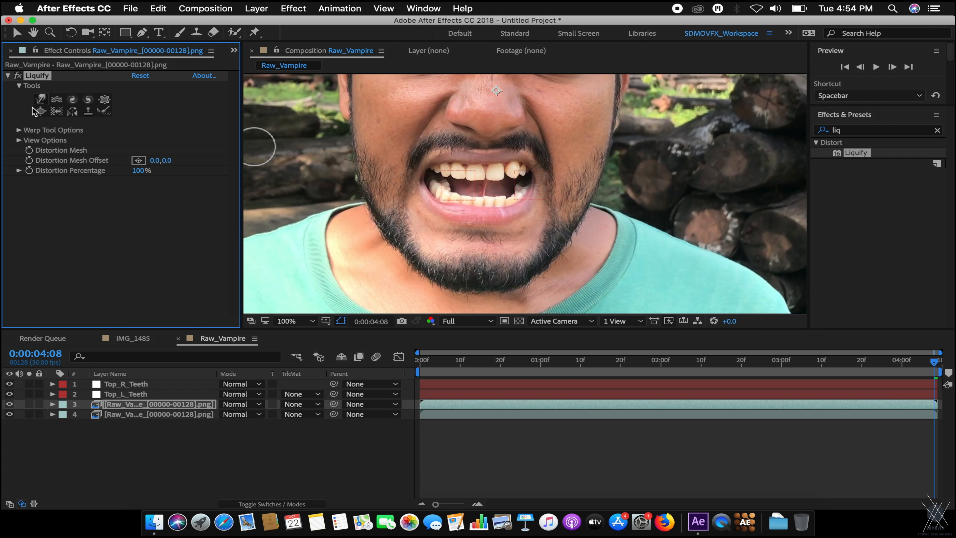
Set Brush Size to 8 and raise Brush Pressure to 73 in Warp Tool Options.
left_click(18, 130)
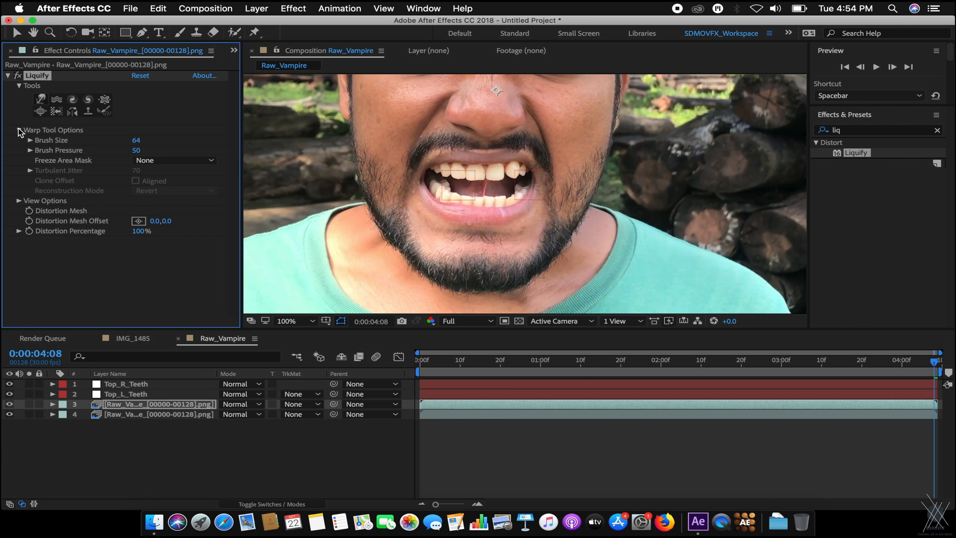
left_click(137, 141)
key("Return")
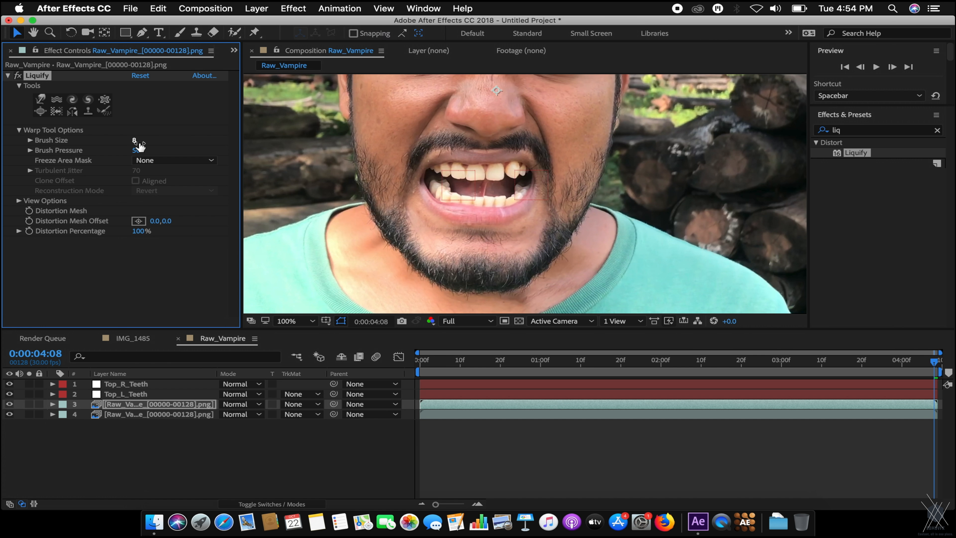
left_click_drag(137, 150, 288, 145)
Reselect the Warp tool and scrub through the clip from near the start to the last frame.
key("period")
left_click(41, 99)
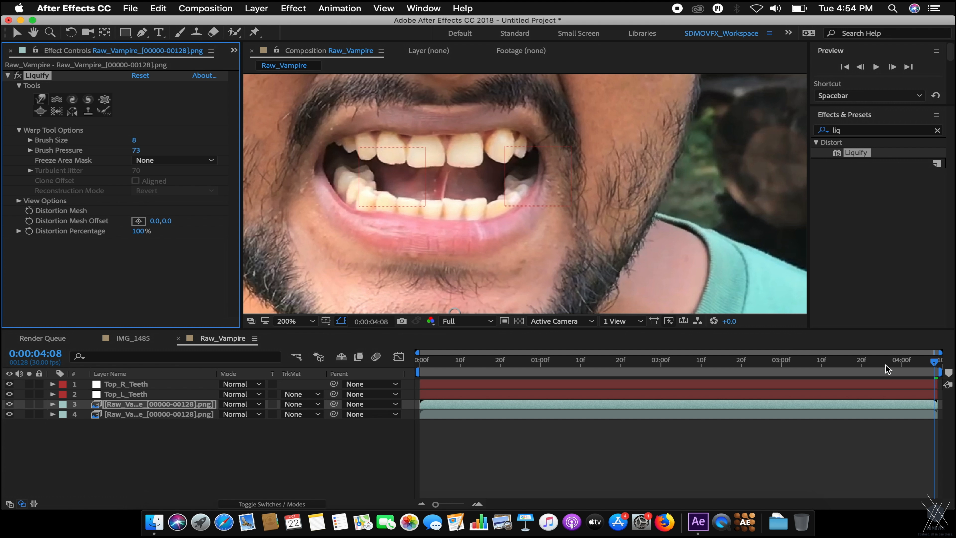
key("comma")
left_click_drag(896, 367, 771, 345)
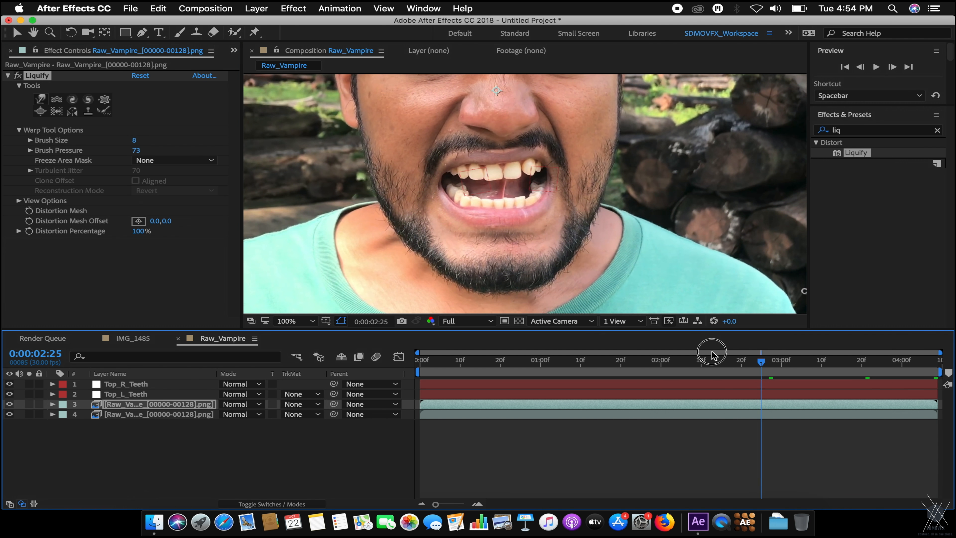
left_click(453, 359)
left_click_drag(455, 359, 948, 384)
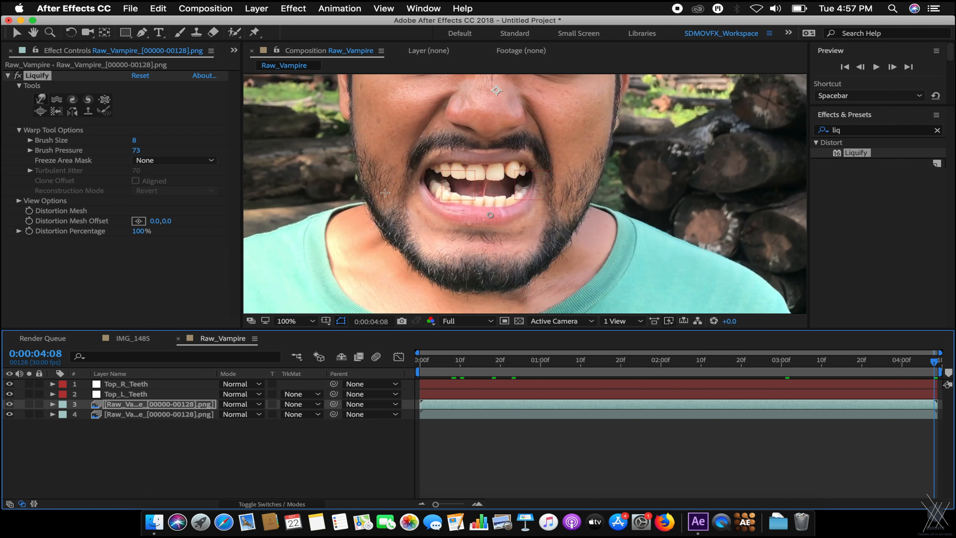
Centre the view on the teeth and reselect the Liquify warp brush.
key("space")
left_click_drag(544, 222, 542, 245)
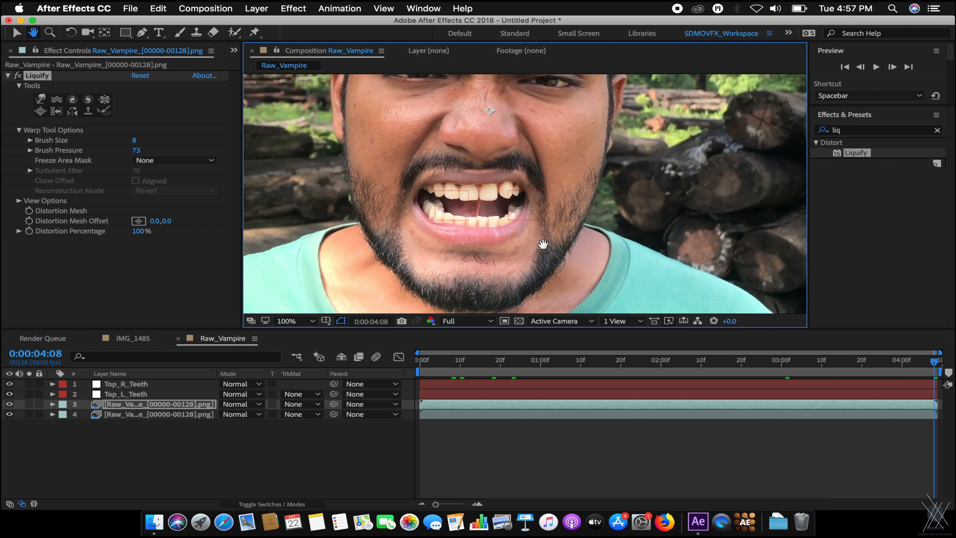
scroll(495, 214, "up", 1)
left_click_drag(410, 227, 502, 214)
scroll(409, 180, "down", 1)
left_click(42, 101)
left_click(41, 99)
scroll(527, 199, "up", 4)
left_click_drag(482, 198, 550, 192)
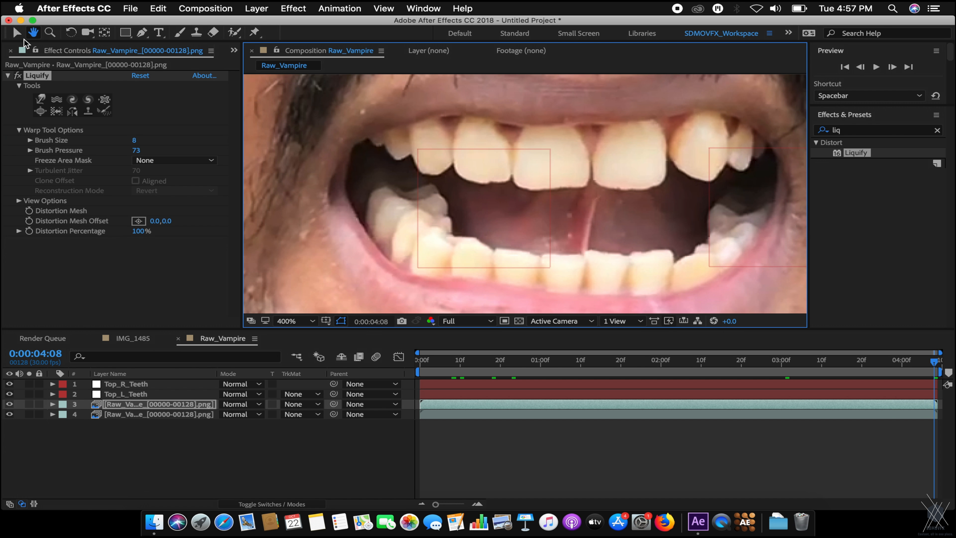
left_click(16, 32)
left_click(40, 99)
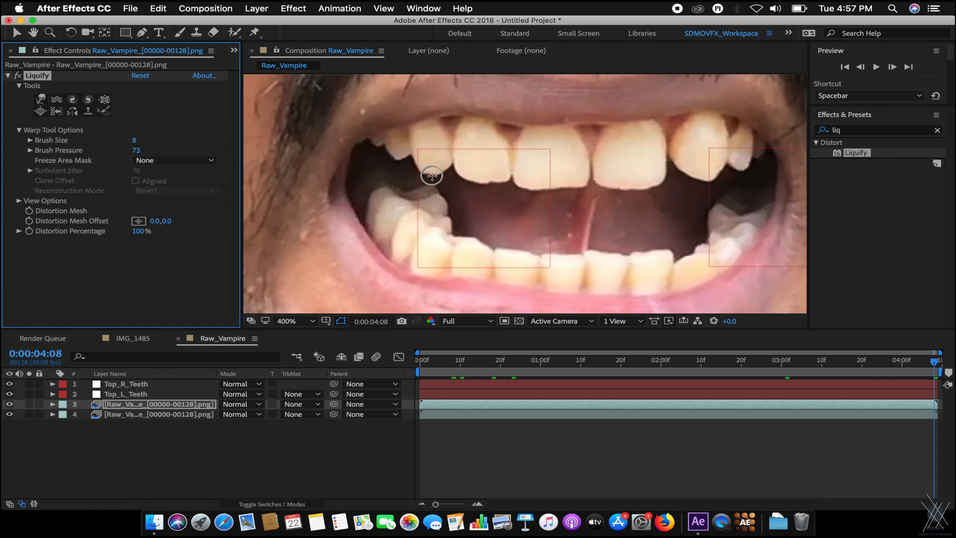
Move the view over the left-side teeth and lower Brush Size to 5.
key("h")
left_click_drag(484, 176, 587, 178)
scroll(584, 178, "up", 1)
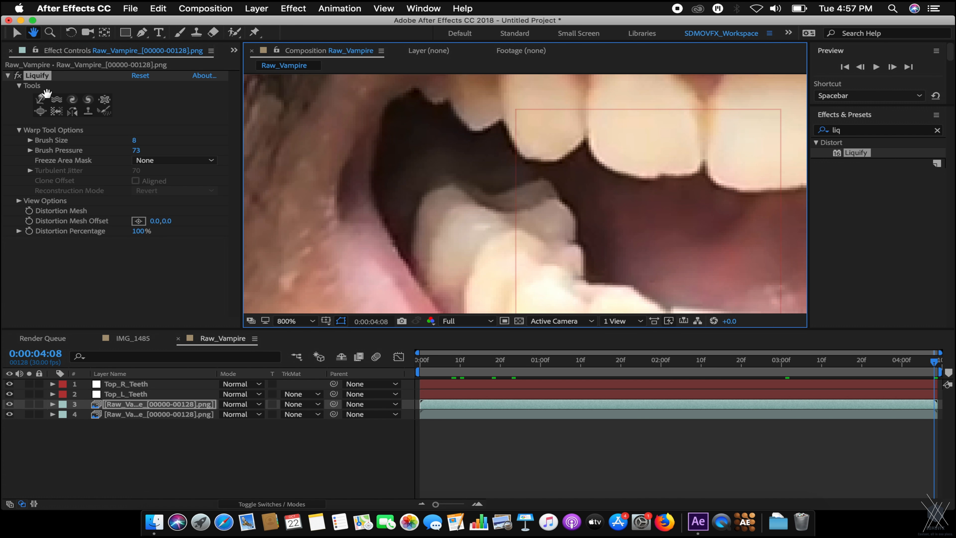
left_click(17, 32)
scroll(612, 203, "down", 1)
left_click_drag(610, 199, 593, 212)
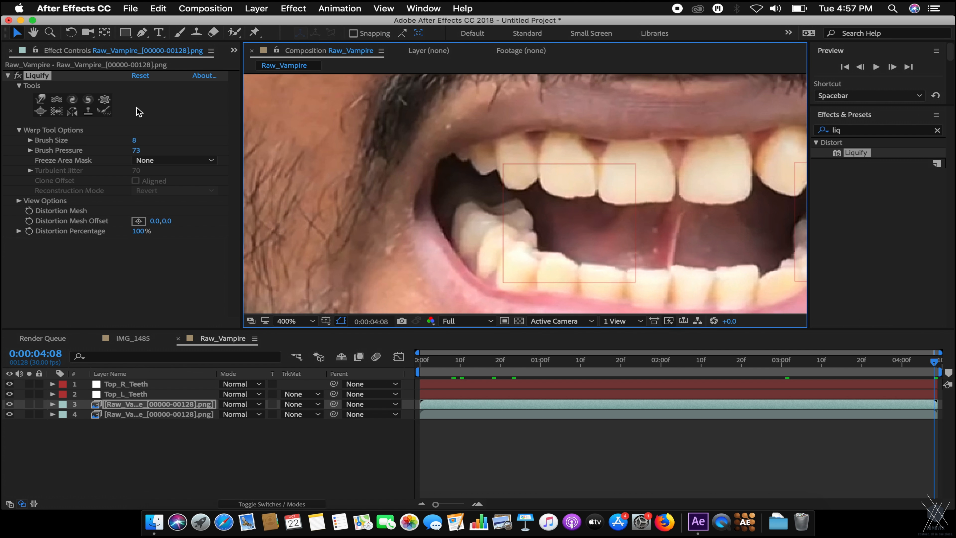
left_click(41, 99)
left_click(136, 141)
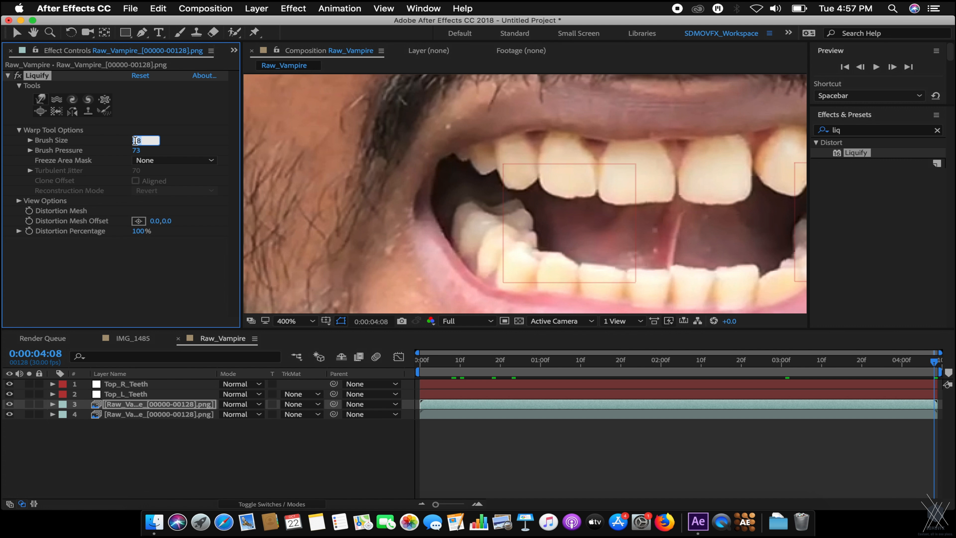
key("Return")
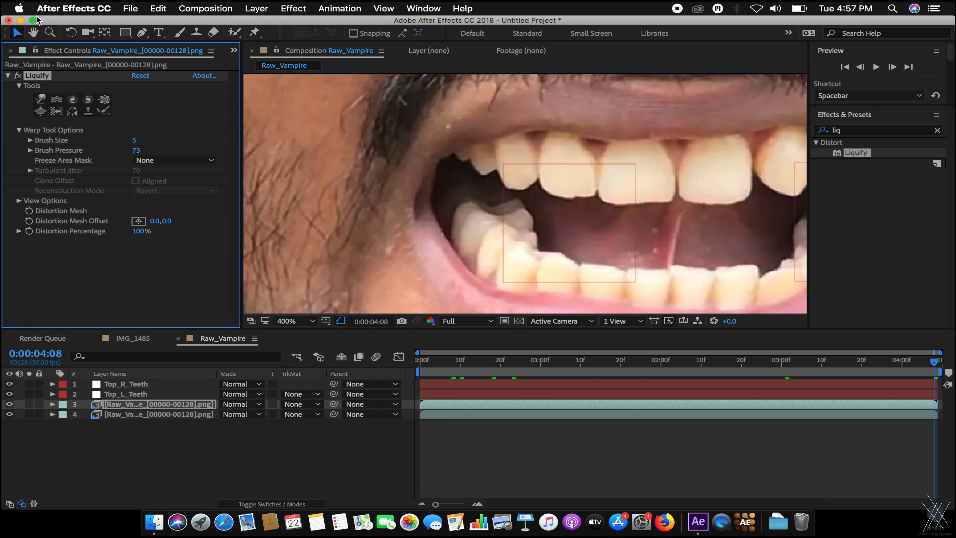
With the Liquify Warp brush, drag the upper left canine's tip down into a point.
left_click(41, 99)
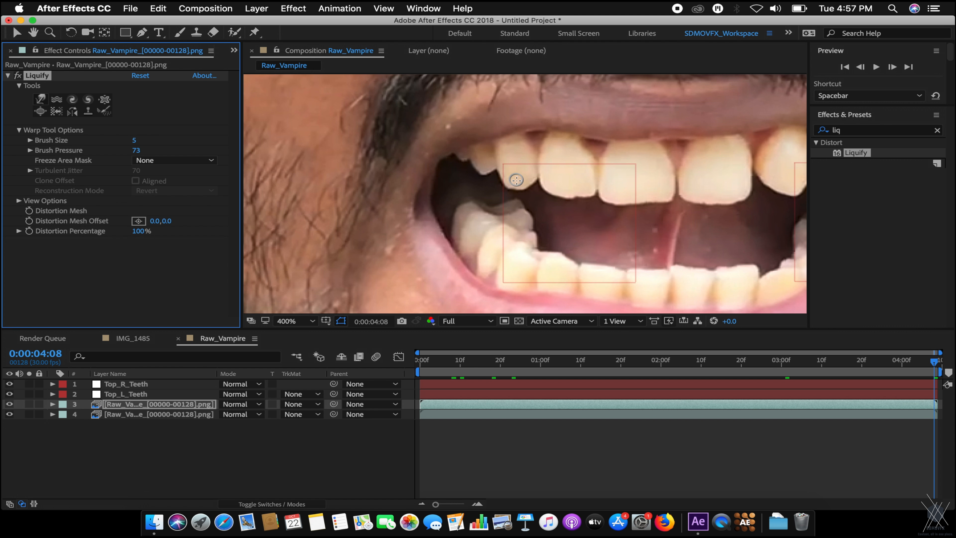
left_click(512, 184)
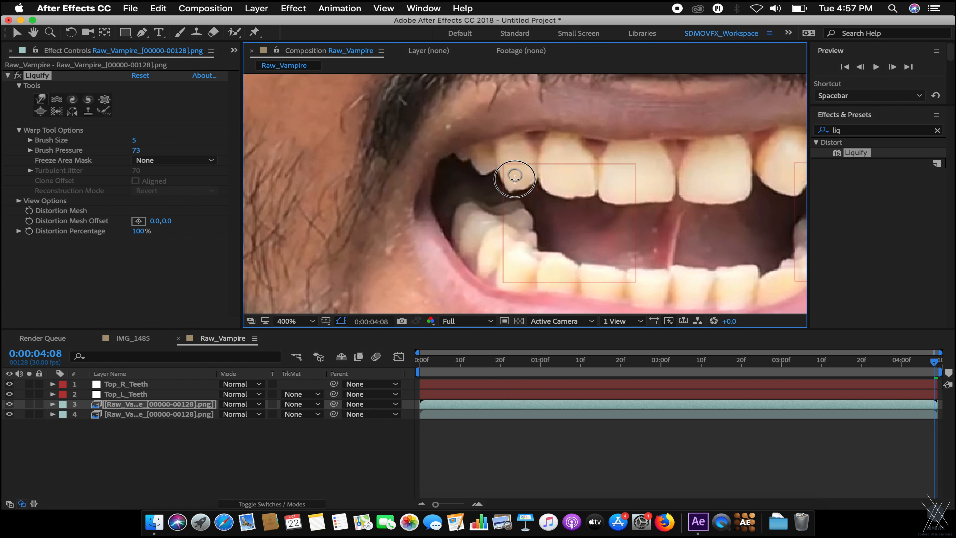
mouse_move(514, 192)
left_mouse_down()
mouse_move(510, 201)
mouse_move(505, 180)
mouse_move(517, 201)
left_mouse_up()
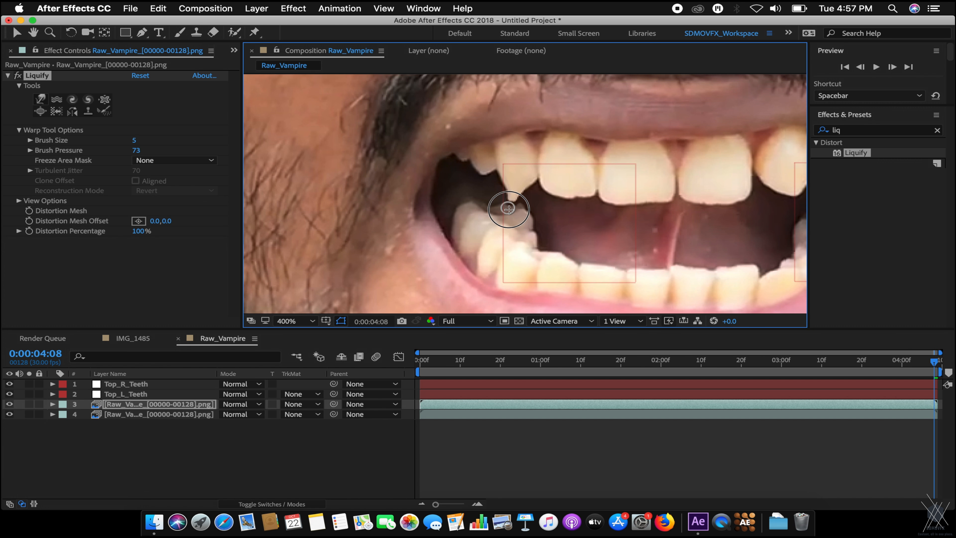
scroll(512, 201, "up", 1)
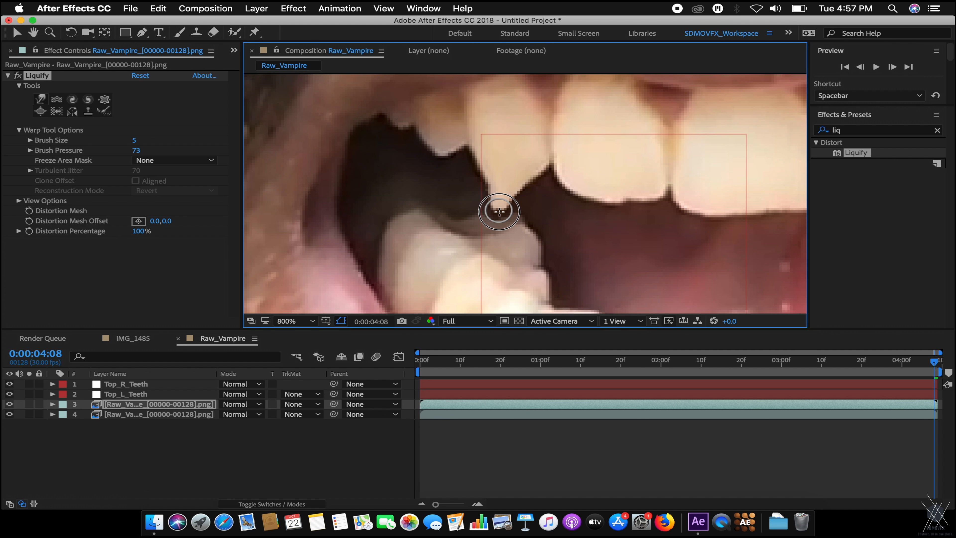
scroll(496, 219, "down", 4)
scroll(506, 198, "up", 4)
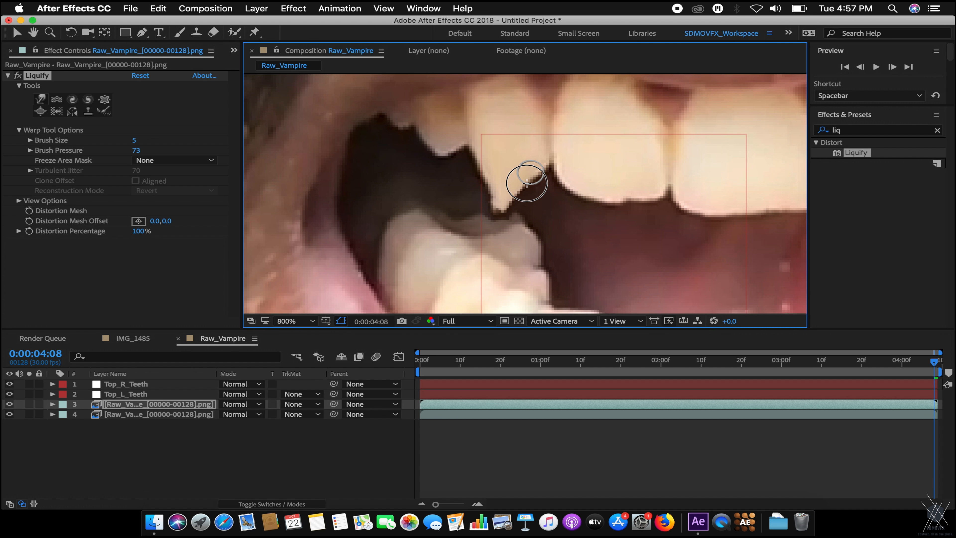
scroll(501, 202, "down", 2)
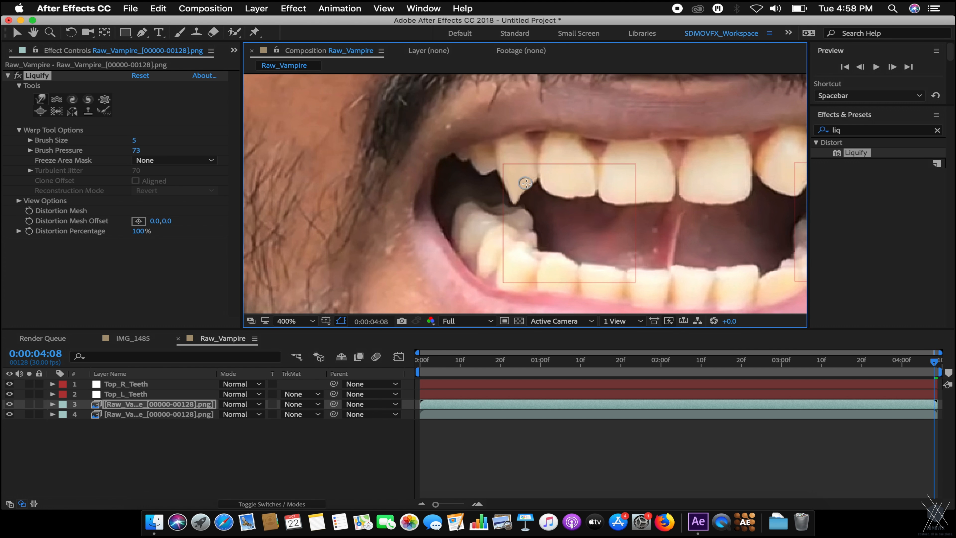
mouse_move(515, 202)
left_mouse_down()
mouse_move(516, 212)
mouse_move(506, 179)
mouse_move(520, 208)
mouse_move(529, 183)
mouse_move(513, 210)
mouse_move(531, 183)
mouse_move(512, 204)
left_mouse_up()
Refine the left fang's right edge down to a sharp tip, then pan toward the right-side teeth.
key("comma")
key("comma")
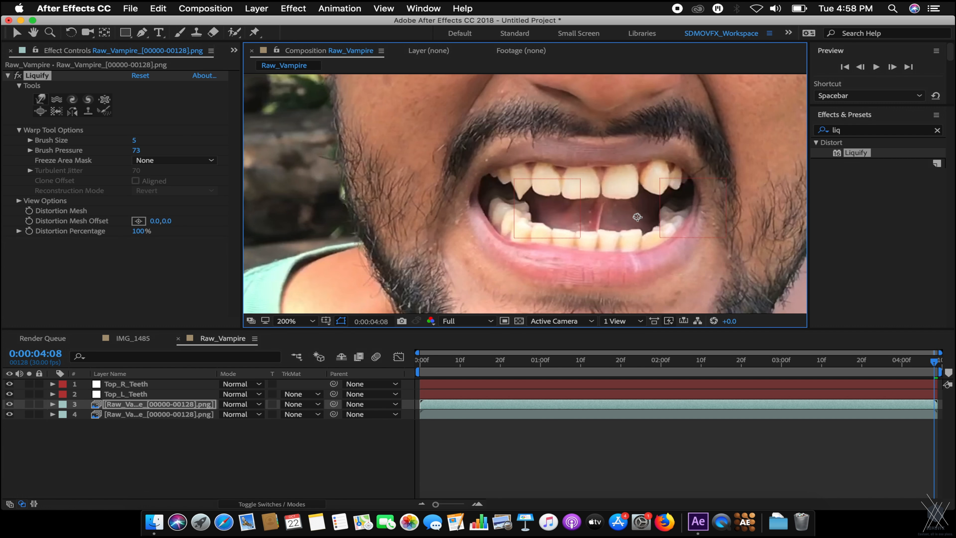
key("period")
key("period")
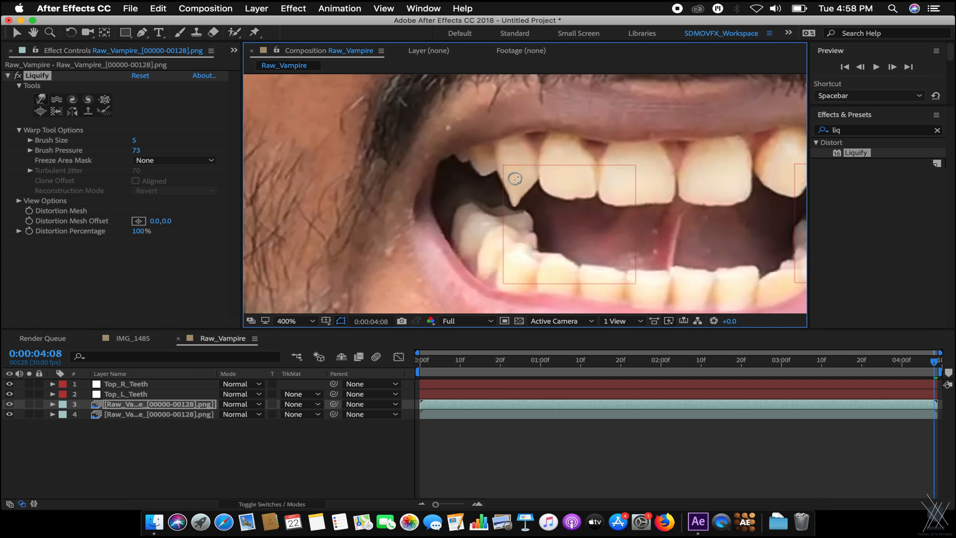
left_click_drag(531, 182, 513, 202)
key("space")
left_click_drag(581, 182, 462, 170)
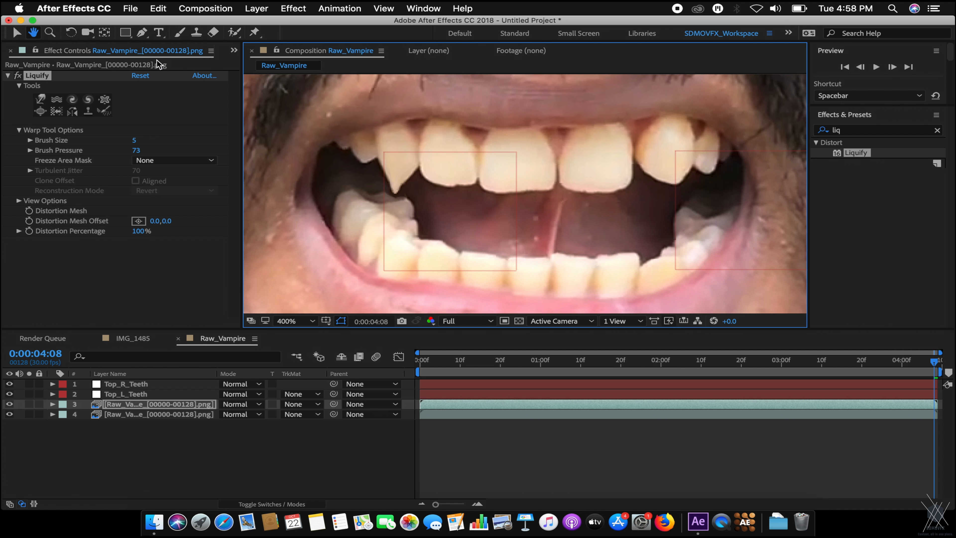
Push the adjacent upper tooth's lower edge downward with the Liquify Warp brush.
left_click(43, 100)
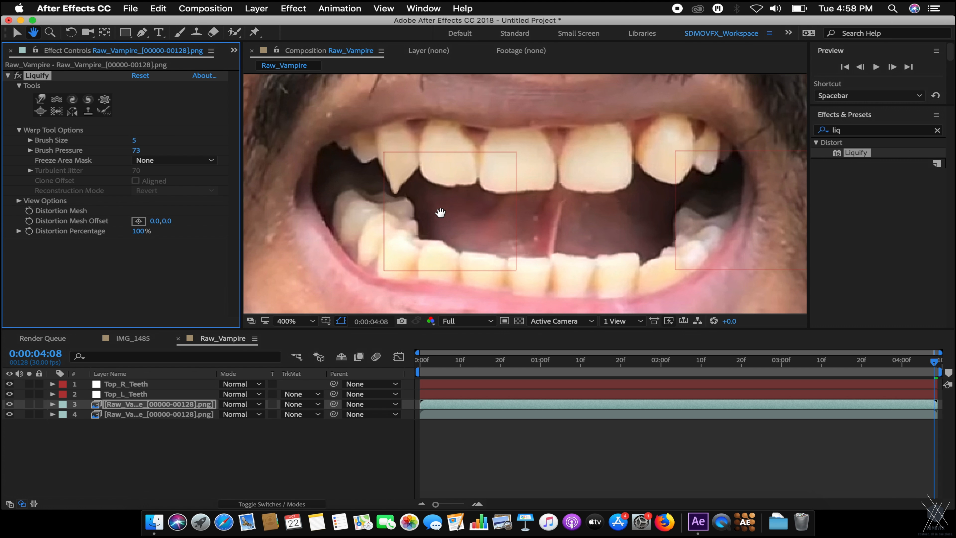
left_click(16, 32)
left_click(46, 97)
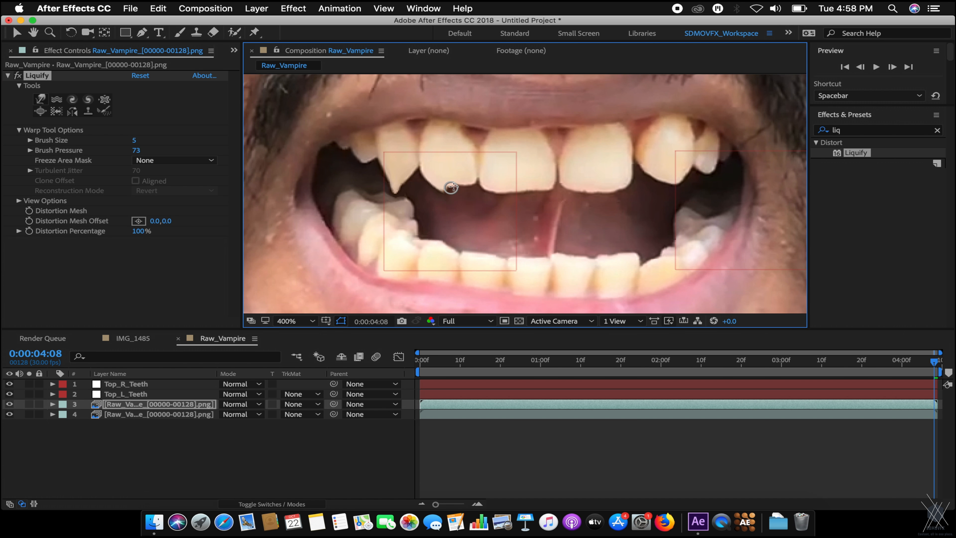
mouse_move(449, 192)
left_mouse_down()
mouse_move(472, 185)
mouse_move(437, 200)
mouse_move(461, 186)
mouse_move(445, 197)
mouse_move(447, 169)
mouse_move(461, 179)
mouse_move(440, 195)
mouse_move(453, 178)
mouse_move(440, 208)
mouse_move(455, 186)
mouse_move(442, 204)
mouse_move(443, 172)
mouse_move(451, 169)
mouse_move(450, 183)
mouse_move(436, 211)
mouse_move(442, 183)
mouse_move(425, 172)
mouse_move(444, 213)
left_mouse_up()
mouse_move(429, 178)
left_mouse_down()
mouse_move(450, 221)
mouse_move(451, 196)
left_mouse_up()
Sharpen the second tooth into a fang tip with several refining warp strokes.
scroll(510, 202, "down", 2)
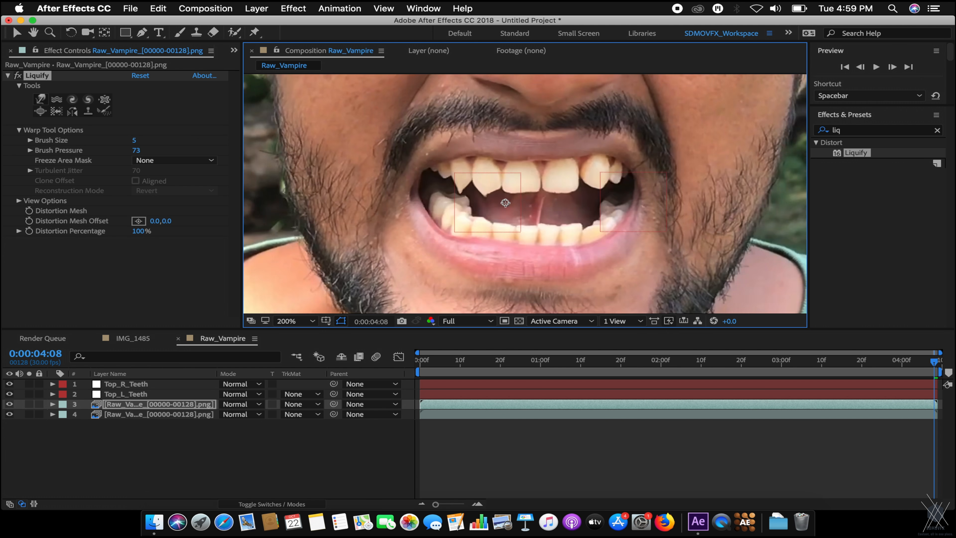
scroll(515, 203, "down", 1)
scroll(514, 203, "up", 5)
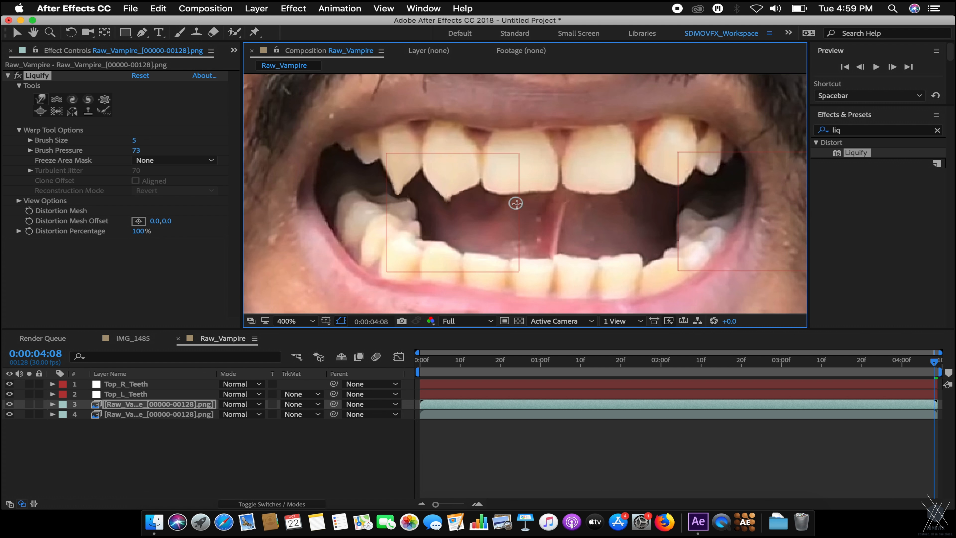
mouse_move(465, 187)
left_mouse_down()
mouse_move(448, 203)
mouse_move(469, 184)
mouse_move(445, 200)
mouse_move(460, 189)
mouse_move(444, 215)
mouse_move(458, 193)
mouse_move(439, 185)
mouse_move(450, 212)
mouse_move(443, 184)
mouse_move(450, 209)
mouse_move(473, 186)
mouse_move(443, 206)
mouse_move(471, 182)
mouse_move(449, 206)
mouse_move(436, 185)
mouse_move(453, 208)
left_mouse_up()
mouse_move(464, 192)
left_mouse_down()
mouse_move(439, 211)
mouse_move(463, 192)
mouse_move(440, 211)
mouse_move(459, 193)
mouse_move(432, 189)
mouse_move(452, 207)
mouse_move(451, 212)
left_mouse_up()
left_click_drag(448, 213, 455, 207)
mouse_move(454, 203)
left_mouse_down()
mouse_move(474, 184)
mouse_move(450, 212)
mouse_move(459, 202)
mouse_move(430, 209)
mouse_move(462, 206)
mouse_move(430, 201)
left_mouse_up()
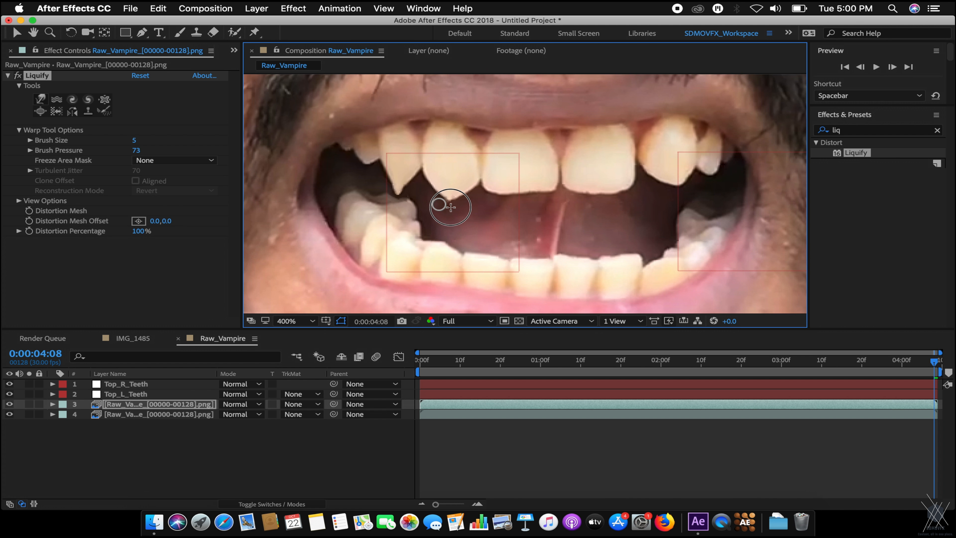
Zoom in on the right upper canine and warp its tip down into a long point.
key("comma")
key("period")
key("comma")
key("comma")
key("comma")
key("period")
key("period")
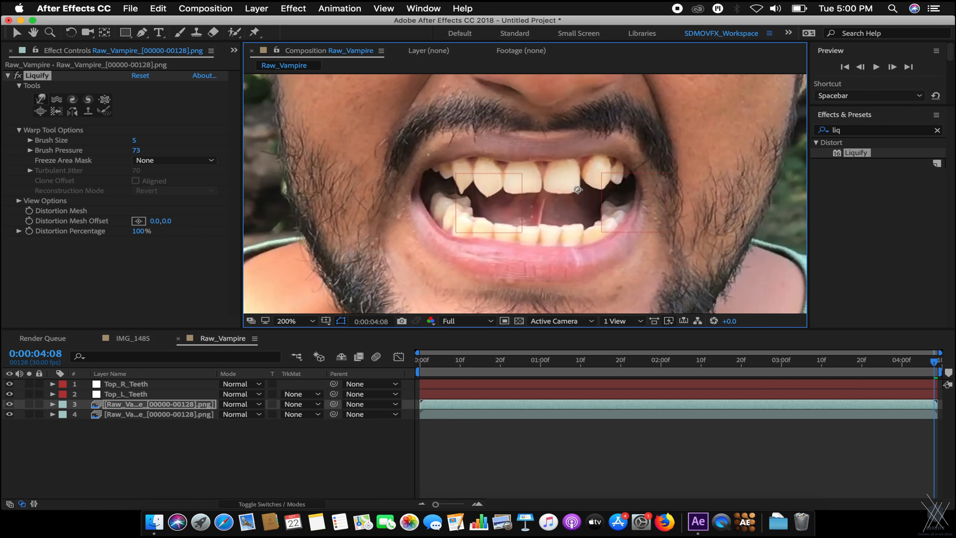
key("space")
left_click_drag(582, 188, 524, 195)
key("period")
key("comma")
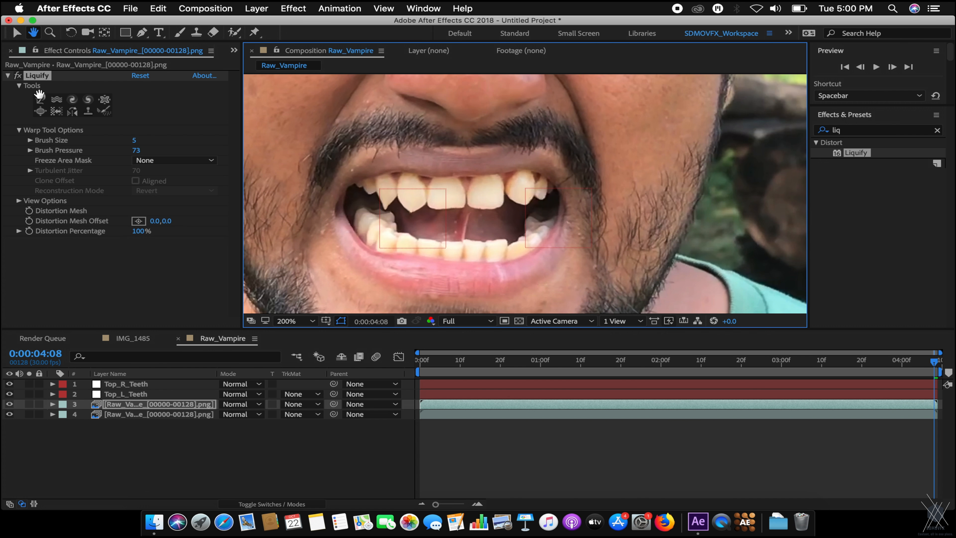
left_click(17, 32)
left_click(40, 100)
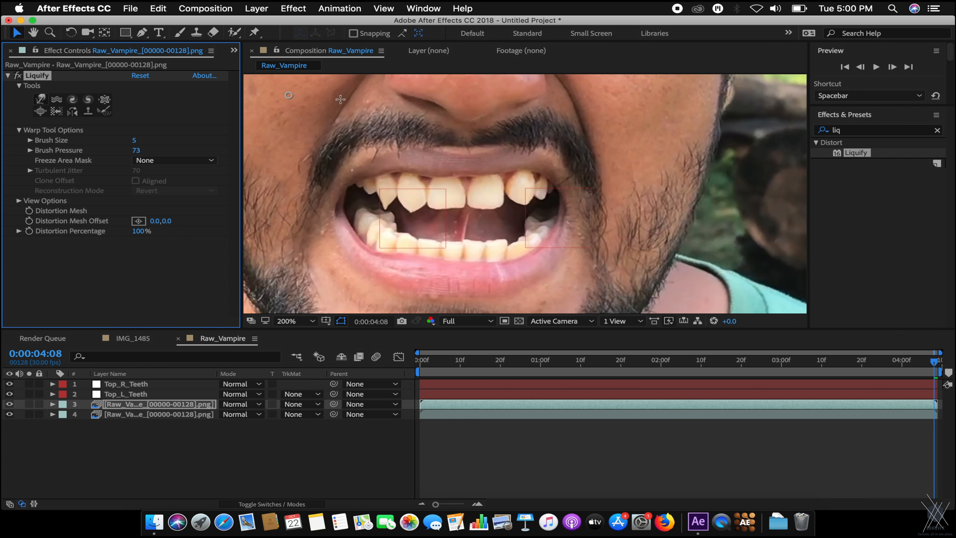
key("period")
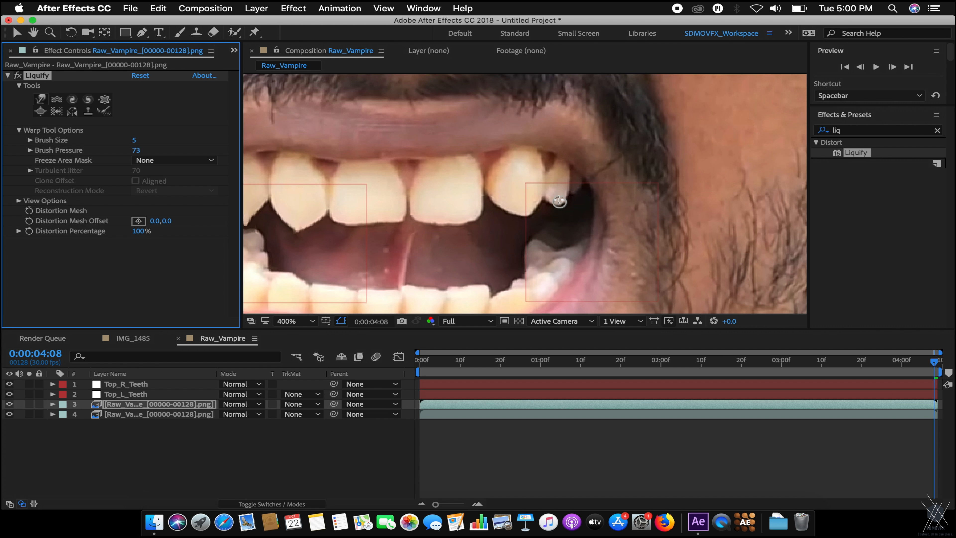
left_click_drag(557, 198, 556, 225)
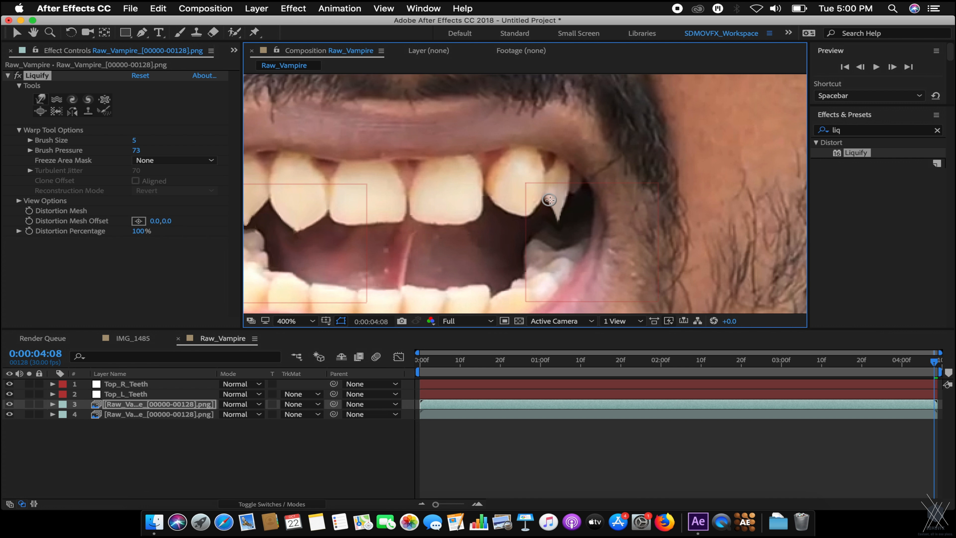
mouse_move(557, 225)
left_mouse_down()
mouse_move(560, 197)
mouse_move(558, 229)
mouse_move(560, 196)
mouse_move(559, 234)
mouse_move(551, 200)
mouse_move(557, 226)
mouse_move(566, 197)
mouse_move(560, 231)
left_mouse_up()
Narrow and sharpen the right fang into a long, slim point.
left_click_drag(565, 188, 558, 228)
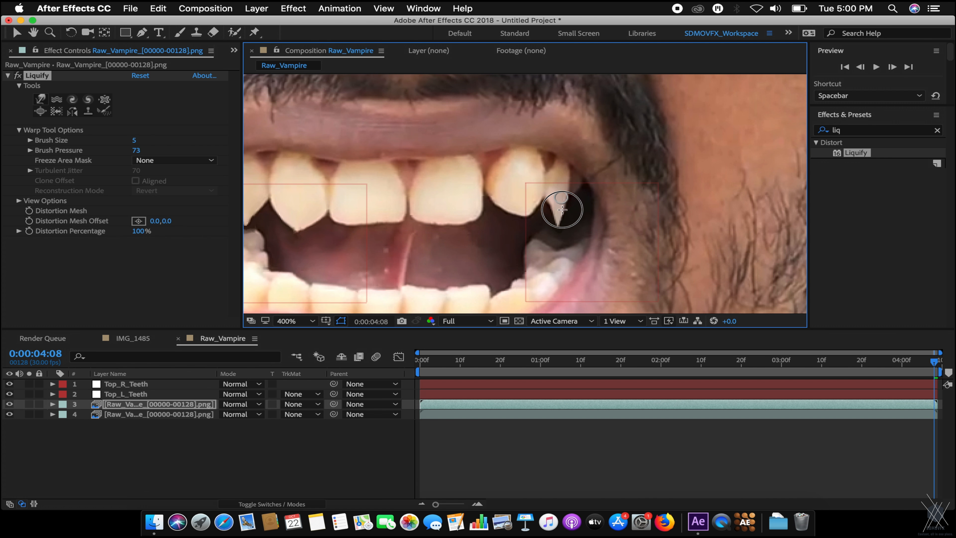
left_click_drag(555, 213, 561, 228)
left_click_drag(561, 191, 561, 228)
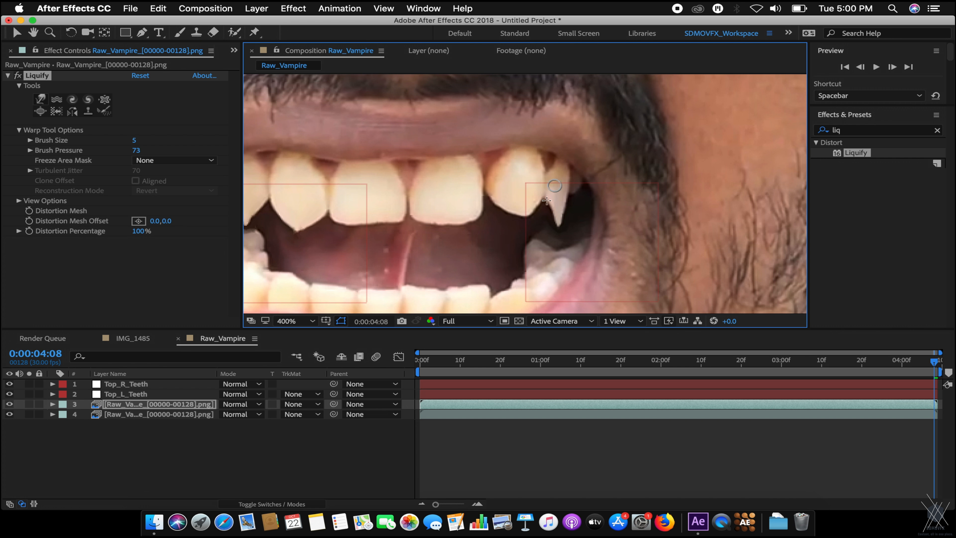
key("slash")
key("period")
key("period")
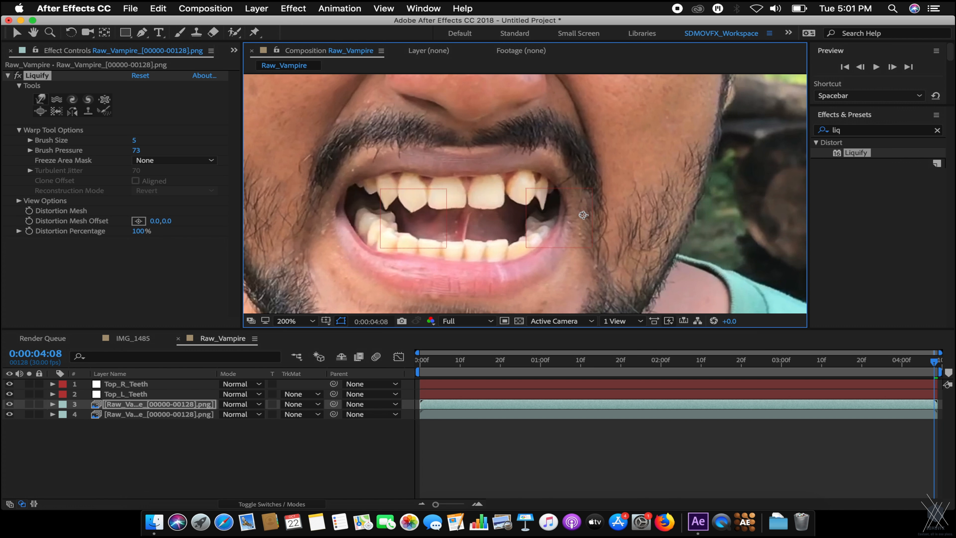
left_click_drag(557, 210, 560, 235)
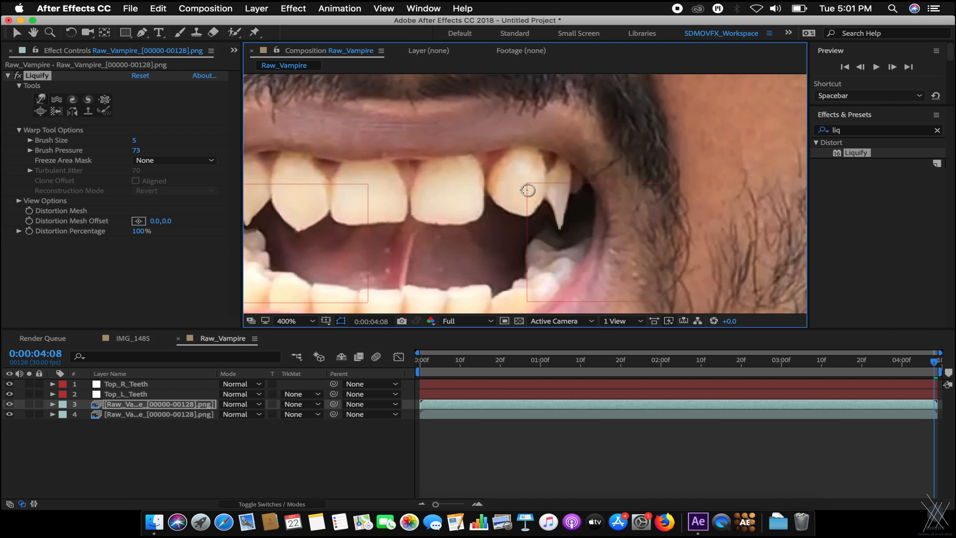
Smooth the canine's lower-left edge and narrow both sides of its tip, then zoom out.
mouse_move(501, 210)
left_mouse_down()
mouse_move(498, 202)
mouse_move(527, 225)
left_mouse_up()
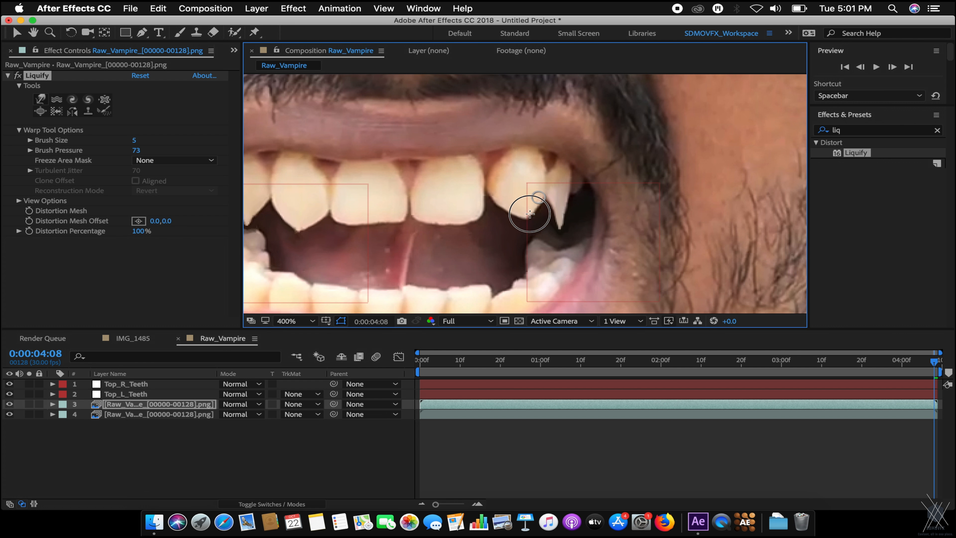
left_click_drag(532, 194, 534, 192)
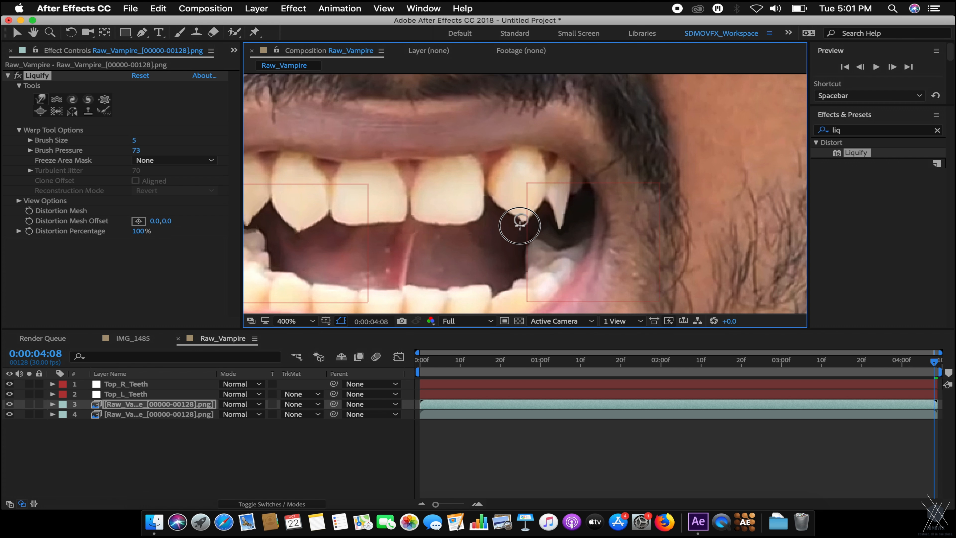
left_click_drag(499, 199, 522, 223)
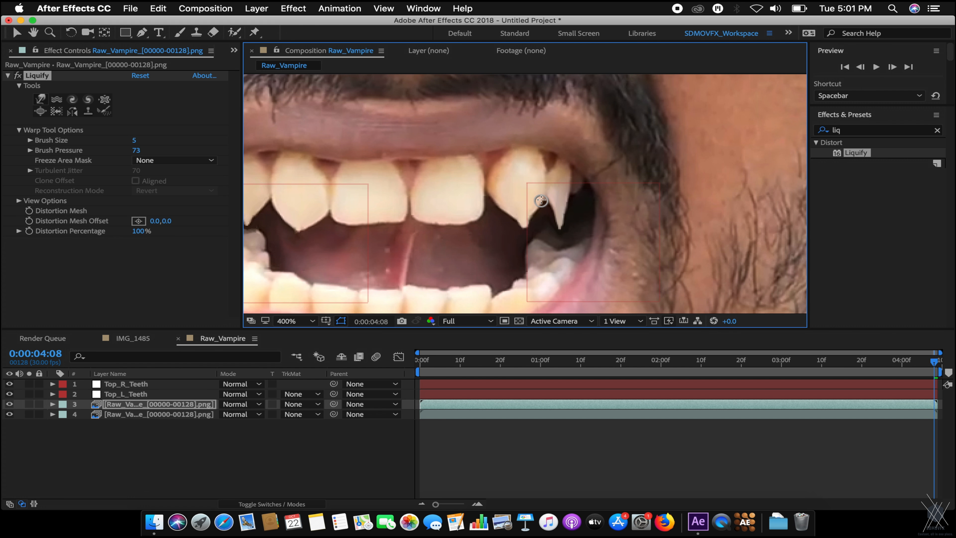
mouse_move(526, 224)
left_mouse_down()
mouse_move(503, 207)
mouse_move(523, 230)
mouse_move(501, 204)
mouse_move(525, 231)
mouse_move(503, 208)
mouse_move(519, 230)
mouse_move(502, 210)
mouse_move(517, 226)
left_mouse_up()
mouse_move(513, 227)
left_mouse_down()
mouse_move(534, 213)
mouse_move(510, 224)
mouse_move(526, 226)
left_mouse_up()
mouse_move(516, 227)
left_mouse_down()
mouse_move(503, 213)
mouse_move(522, 230)
left_mouse_up()
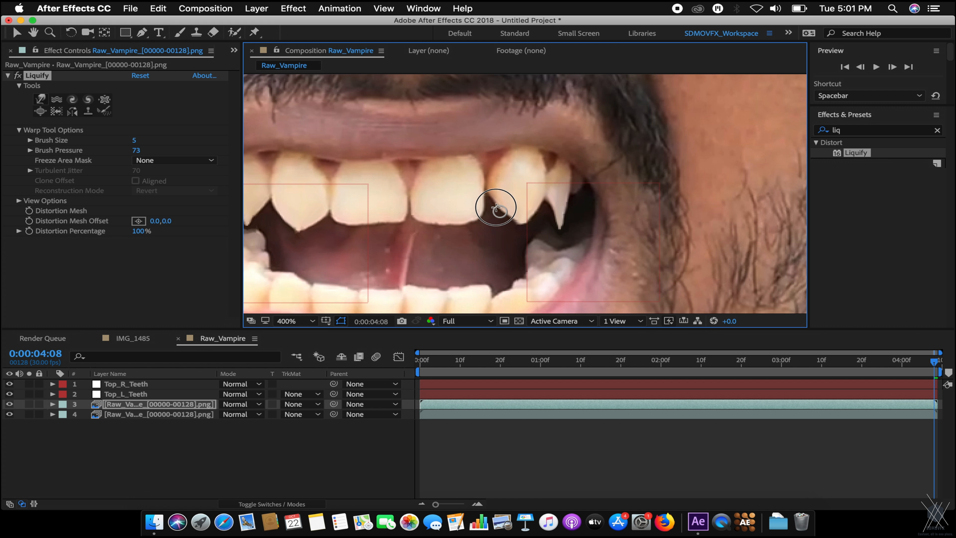
key("slash")
key("comma")
key("period")
key("comma")
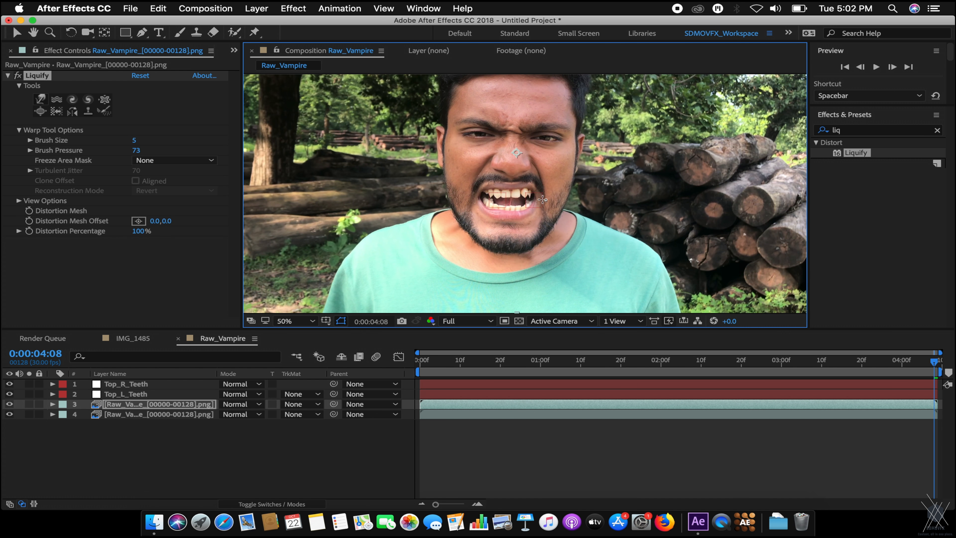
key("period")
key("period")
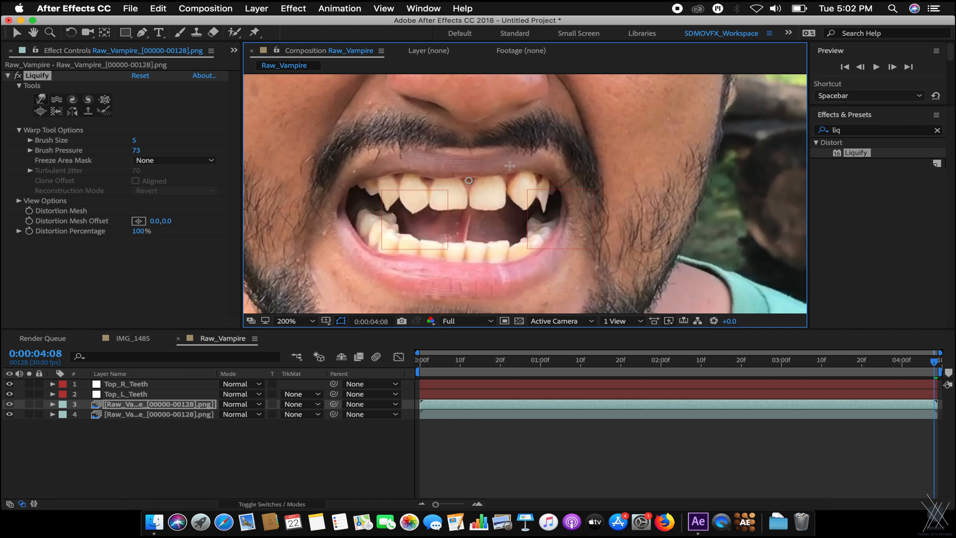
key("comma")
key("period")
left_click(16, 33)
scroll(490, 210, "down", 1)
scroll(489, 211, "up", 1)
scroll(482, 207, "down", 1)
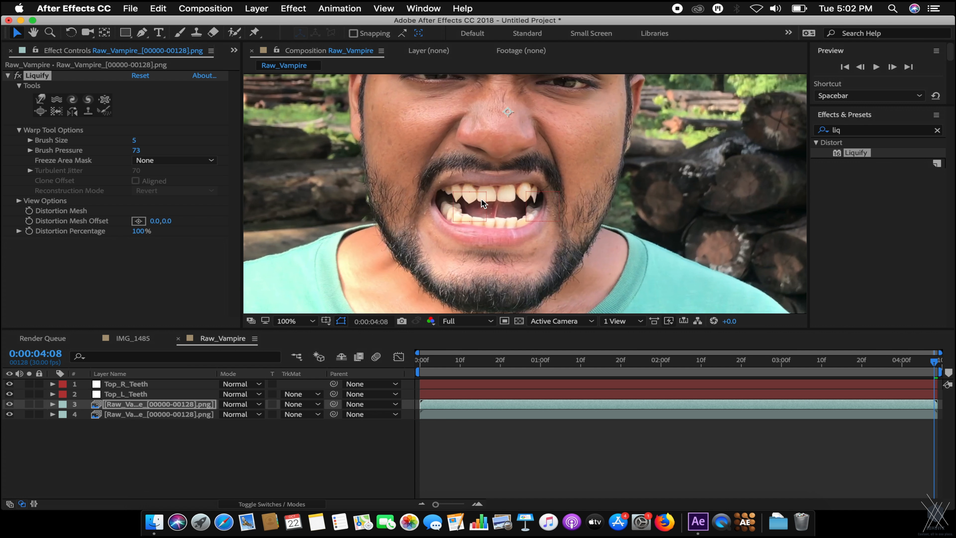
left_click(196, 407)
Apply Time > Freeze Frame to the warped layer at 0:00:04:08.
right_click(196, 406)
mouse_move(351, 127)
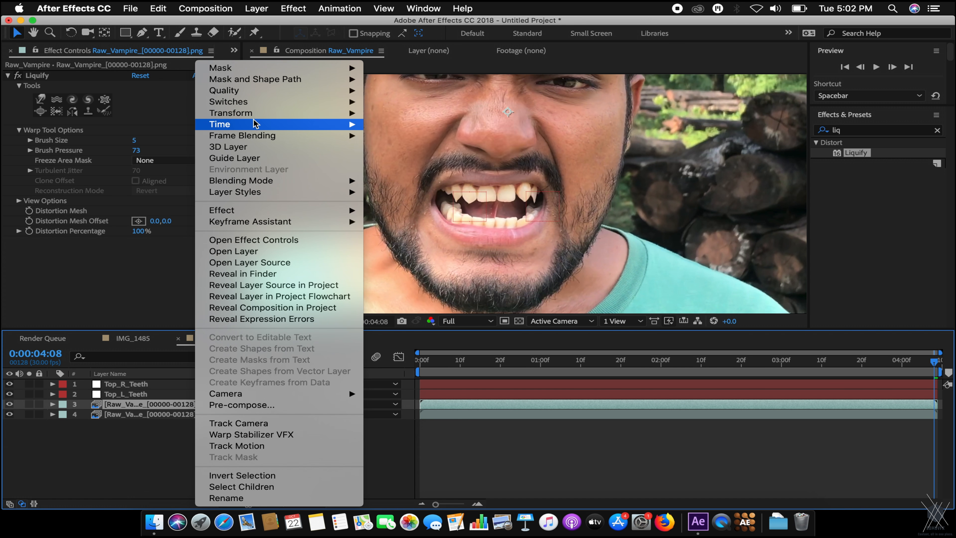
left_click(399, 158)
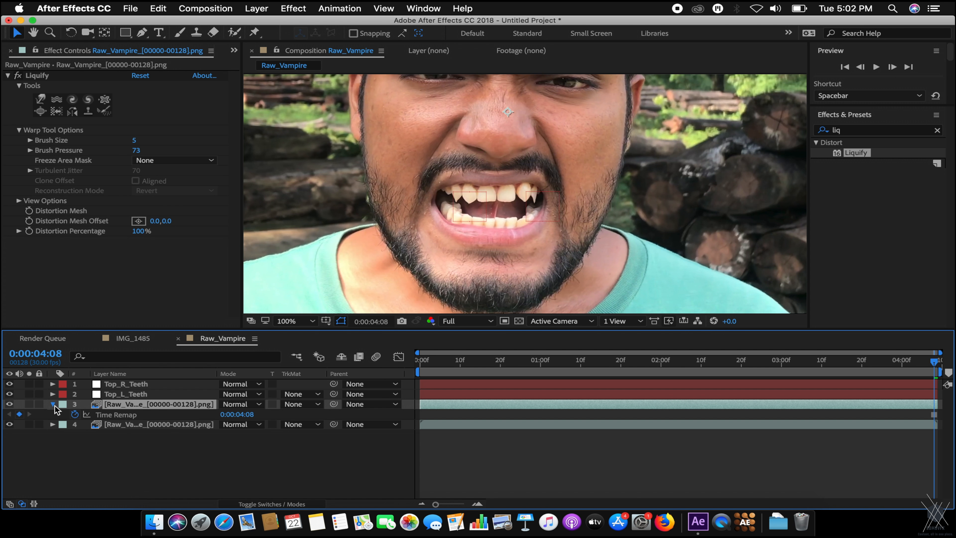
left_click(53, 404)
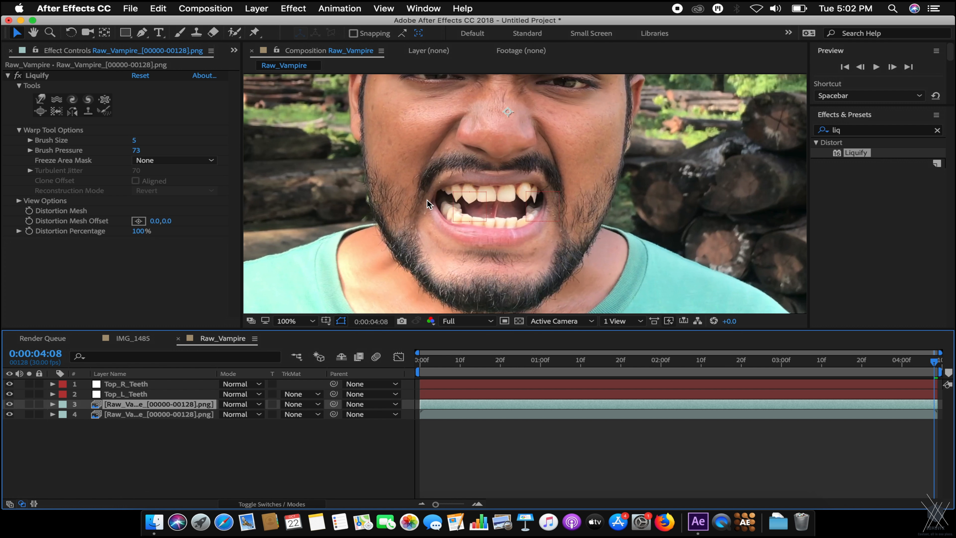
Pre-compose the frozen layer with Move all attributes into the new composition.
right_click(196, 406)
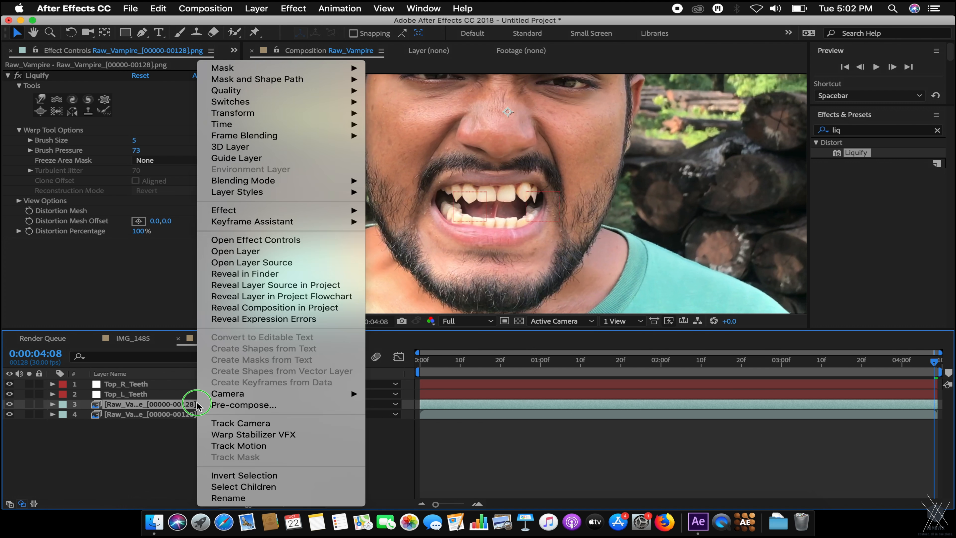
left_click(266, 400)
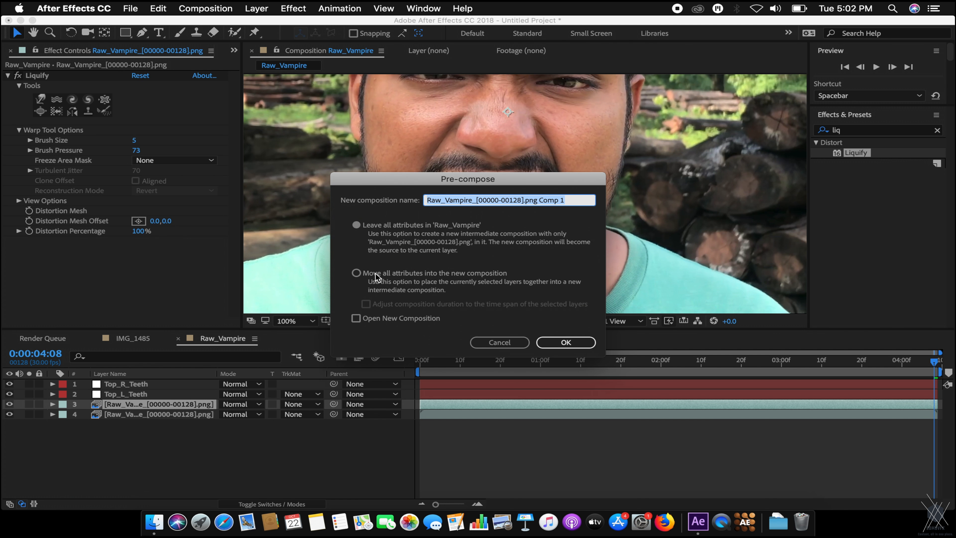
left_click(375, 275)
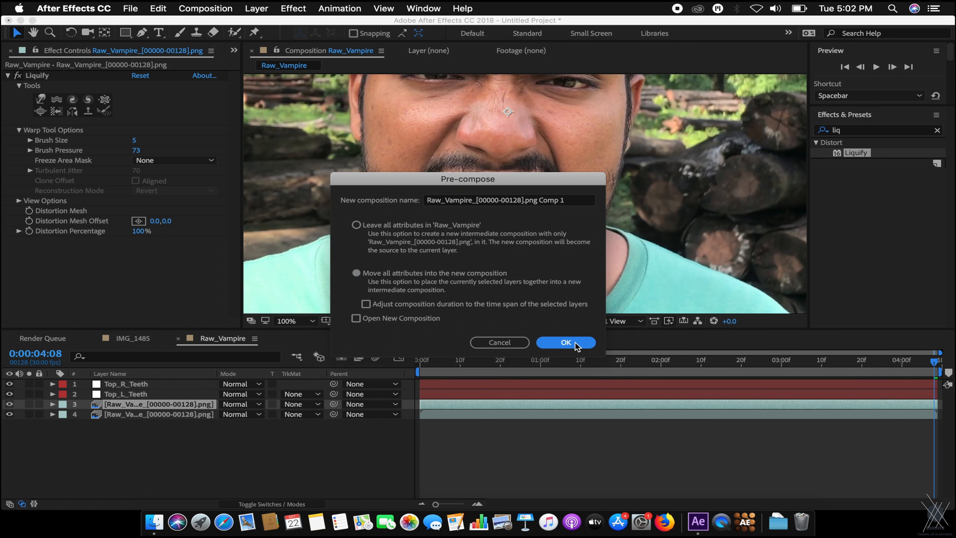
left_click(565, 342)
left_click_drag(640, 367, 936, 362)
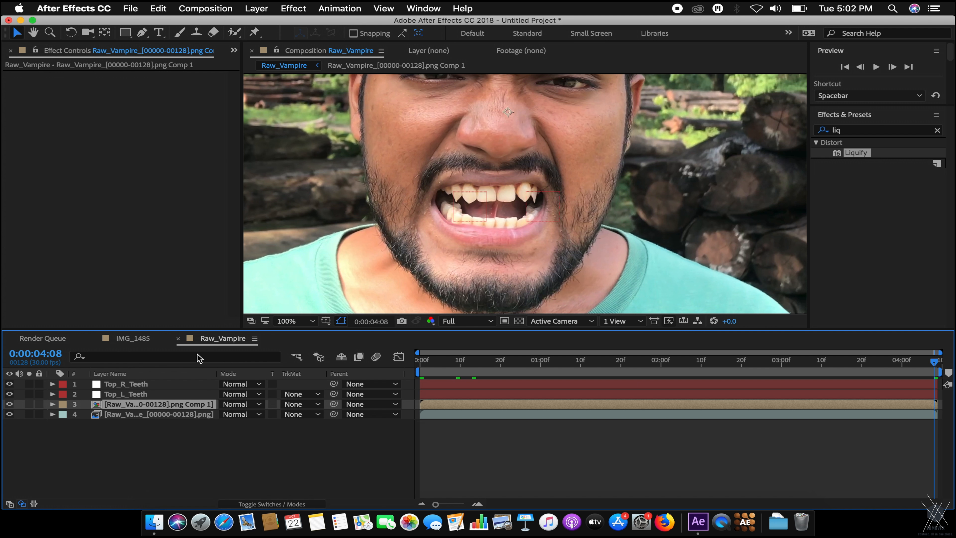
Duplicate the fang comp layer three times and rename the original layer 3 to Teeth_01.
key("super+d")
key("super+d")
key("super+d")
left_click(140, 414)
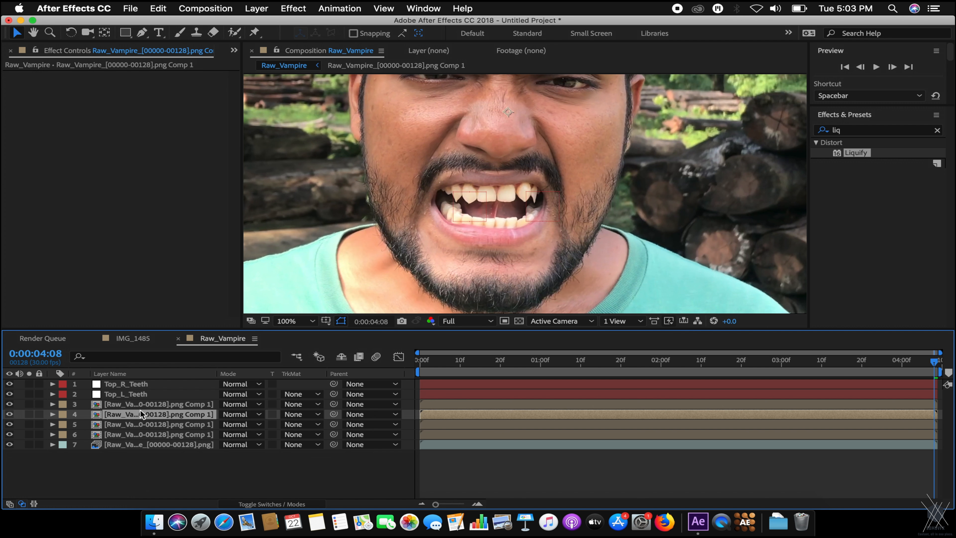
left_click(151, 425)
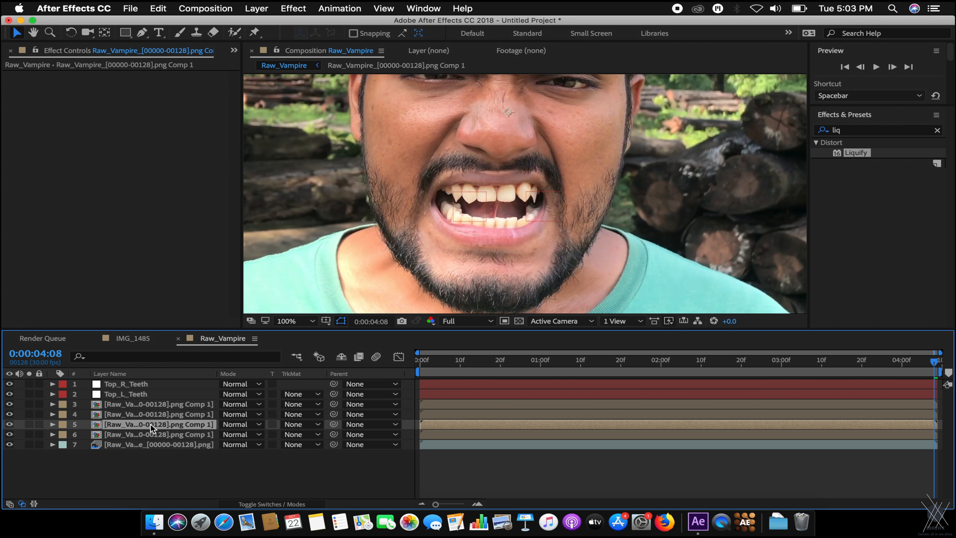
left_click(156, 404)
key("Return")
type("Teeth_01")
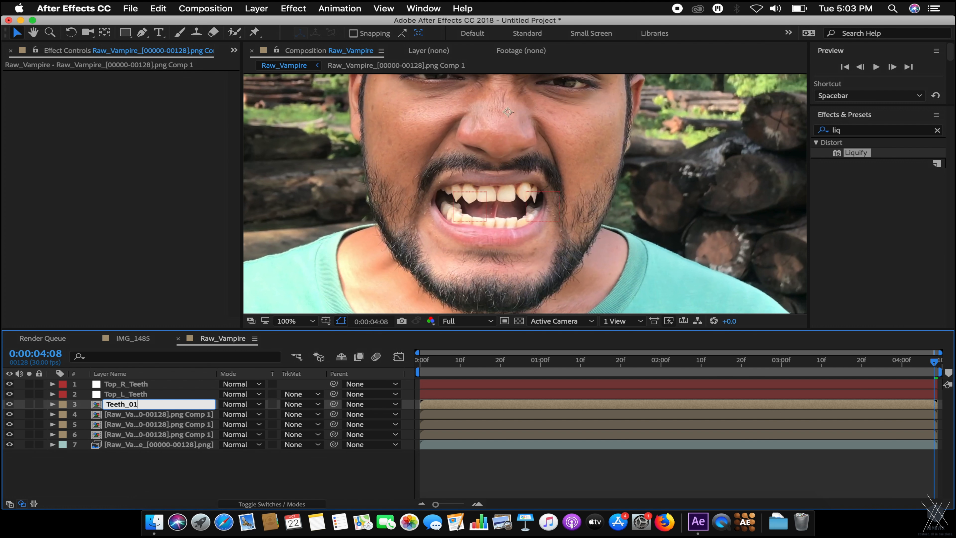
key("Return")
key("Return")
key("Return")
key("Down")
key("Return")
key("Return")
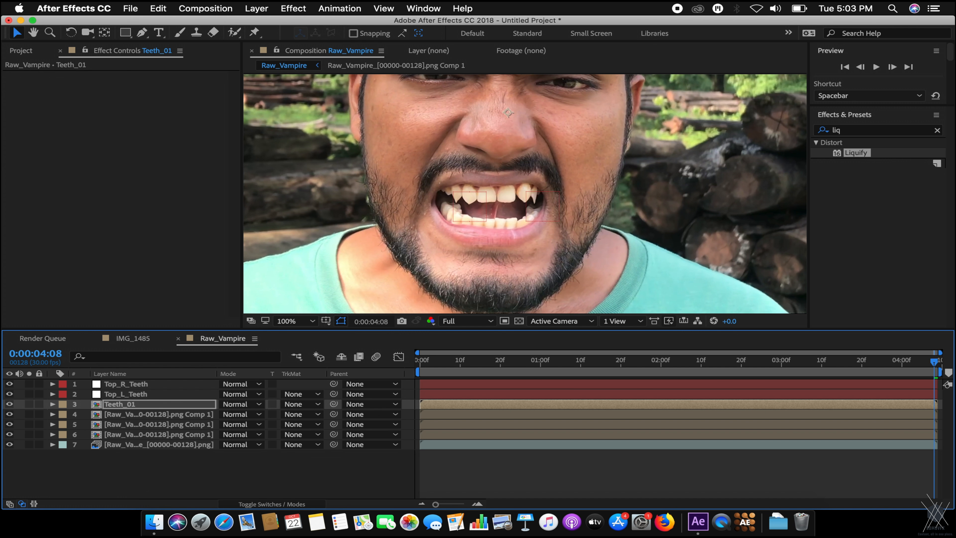
key("Return")
key("super+c")
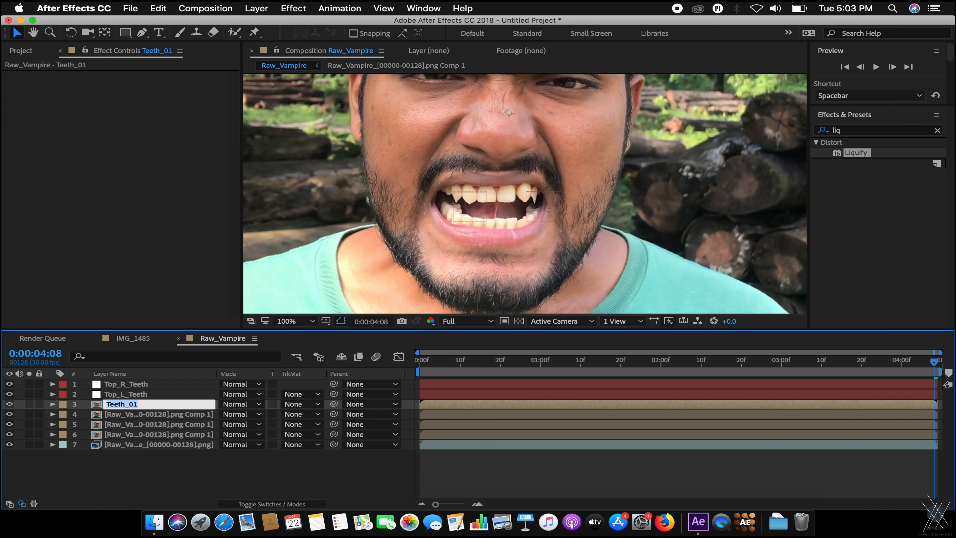
key("ctrl+Down")
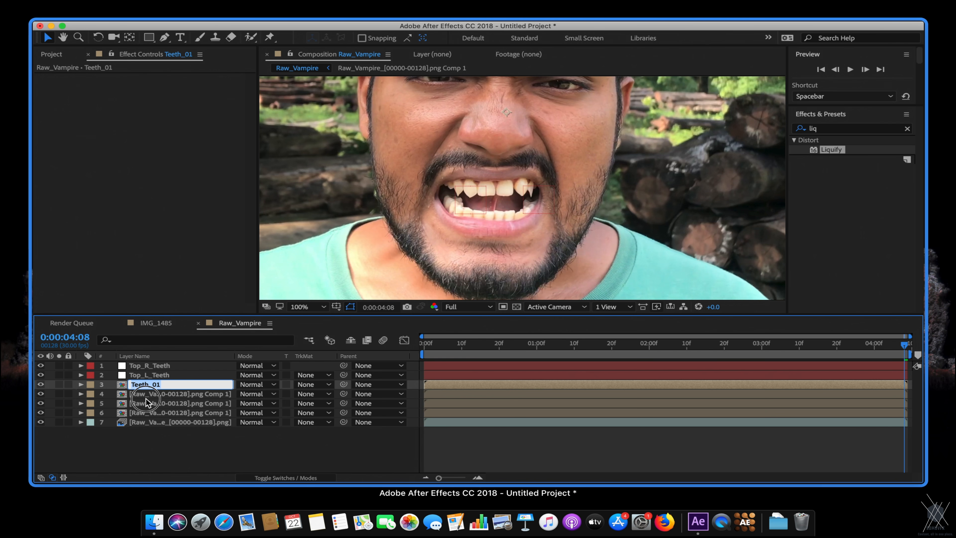
Rename layers 4 and 5 to Teeth_02 and Teeth_03.
left_click(160, 412)
left_click(161, 414)
key("Return")
key("super+v")
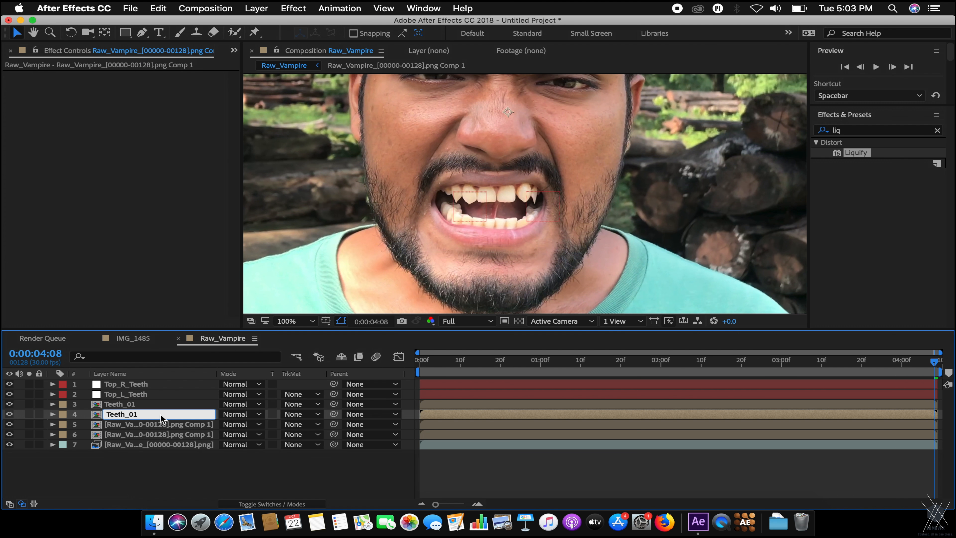
type("2")
key("Return")
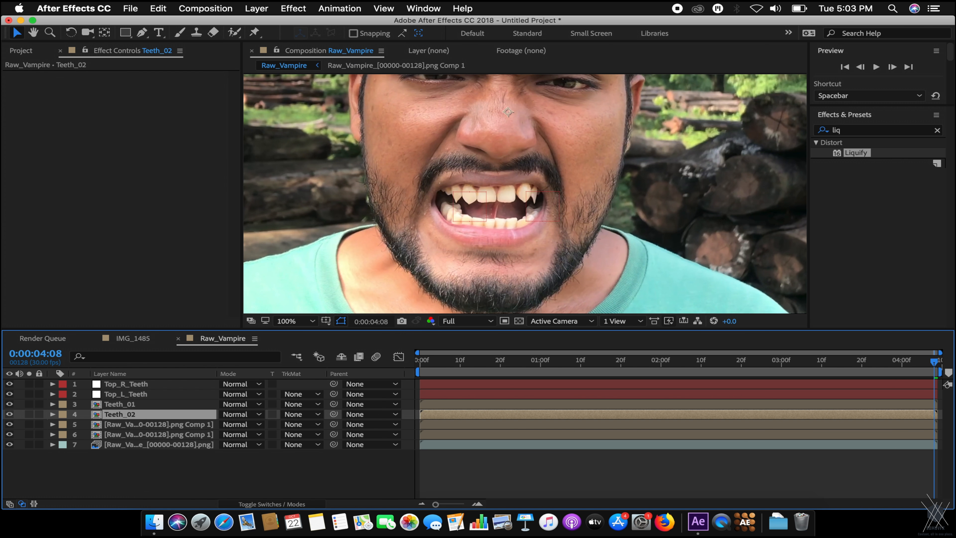
left_click(114, 428)
key("Return")
key("super+v")
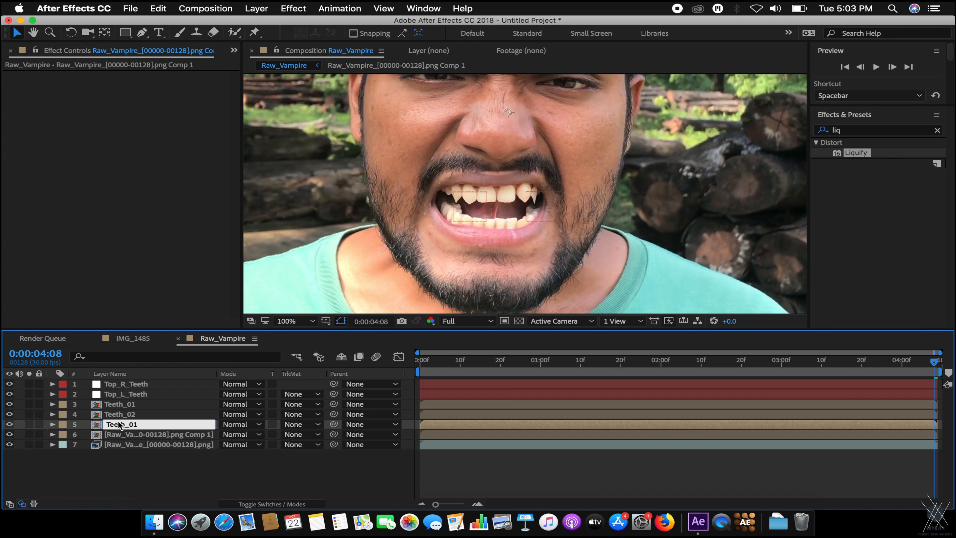
type("3")
key("Return")
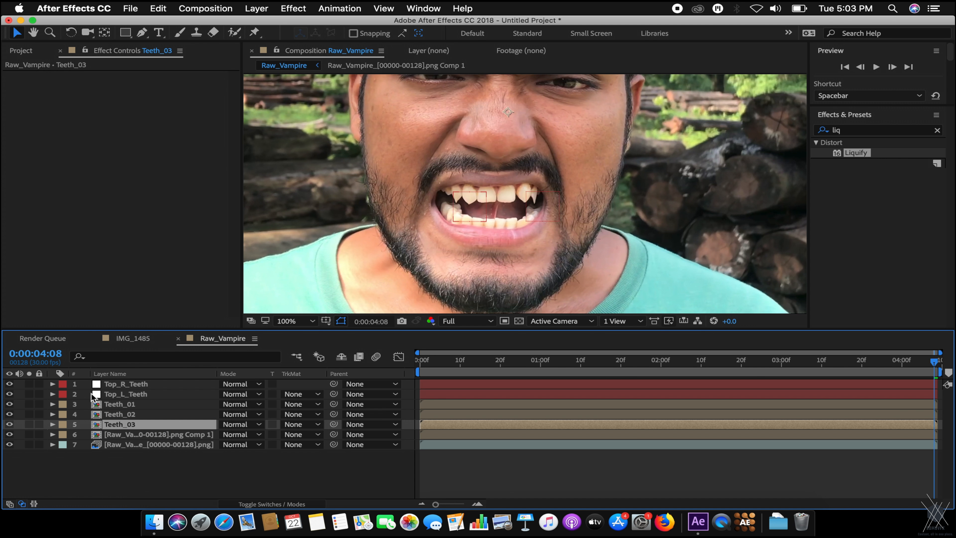
Rename layer 6 to Teeth_04 and move the playhead back to 0:00:00:00.
left_click(121, 437)
key("Return")
key("super+v")
type("4")
key("Return")
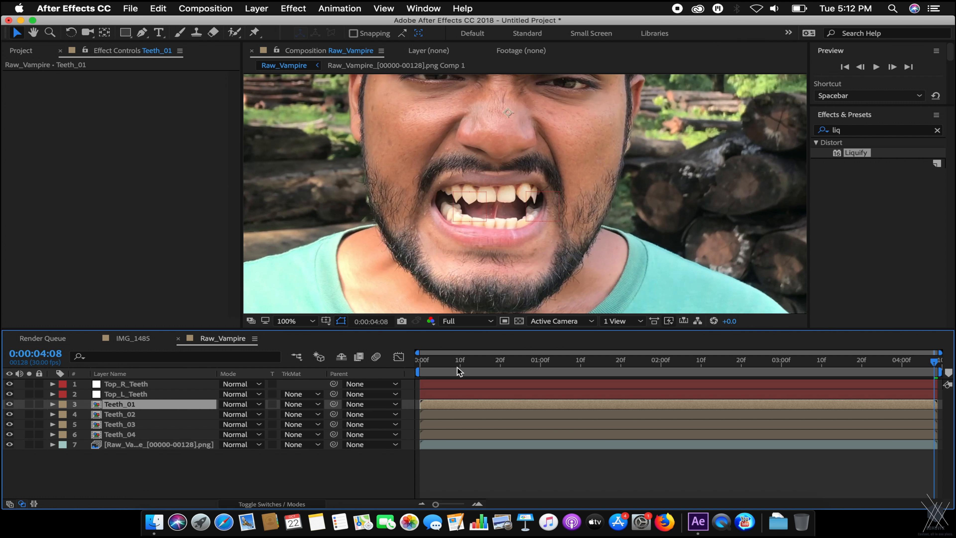
left_click_drag(459, 371, 420, 362)
left_click(136, 414)
left_click(138, 405)
Select Teeth_01, frame the left fang, and begin tracing its outline with Pen points.
scroll(500, 211, "up", 2)
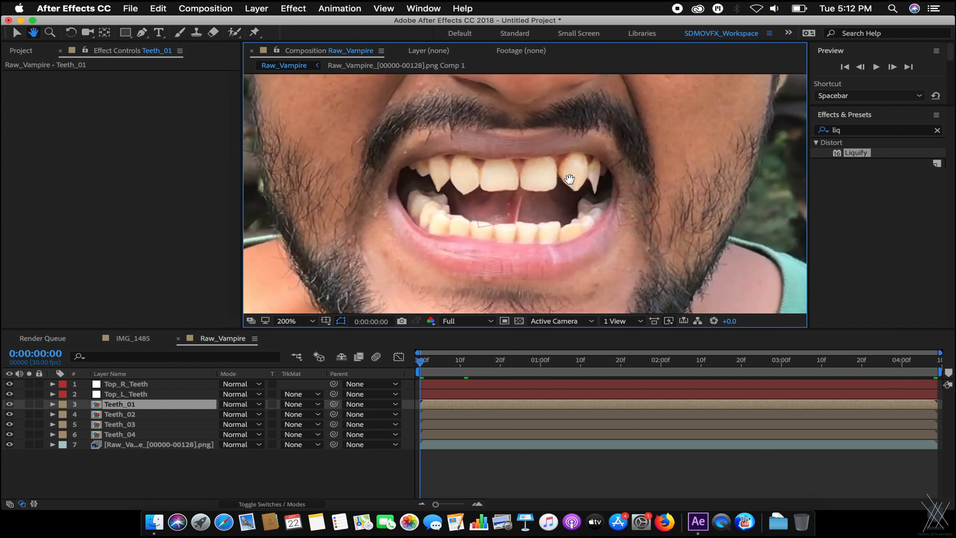
left_click(151, 394)
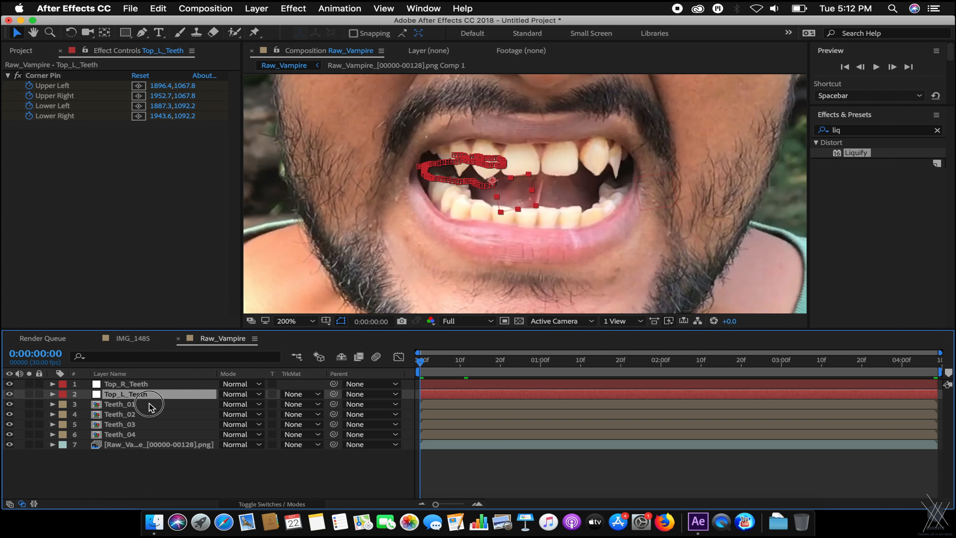
left_click(150, 404)
scroll(450, 156, "up", 2)
left_click_drag(451, 157, 556, 216)
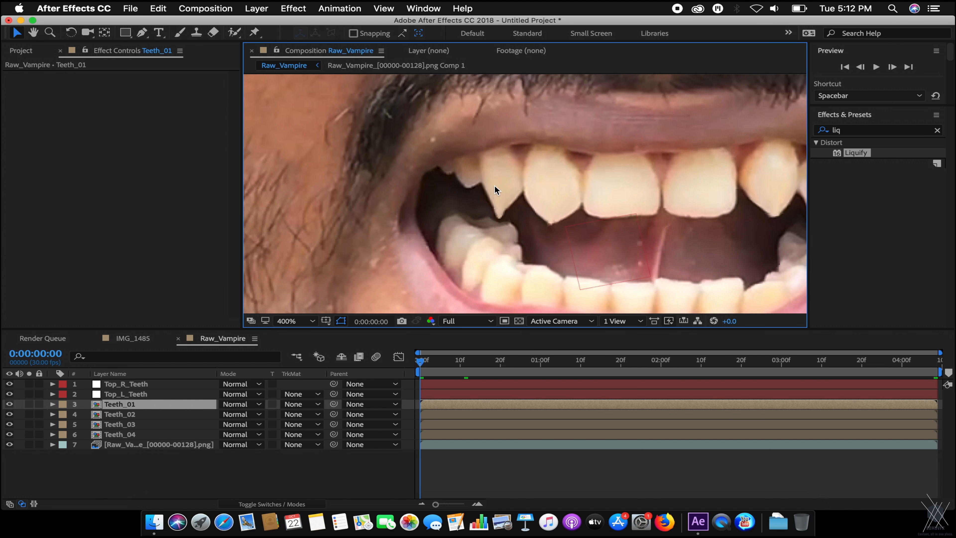
left_click(141, 32)
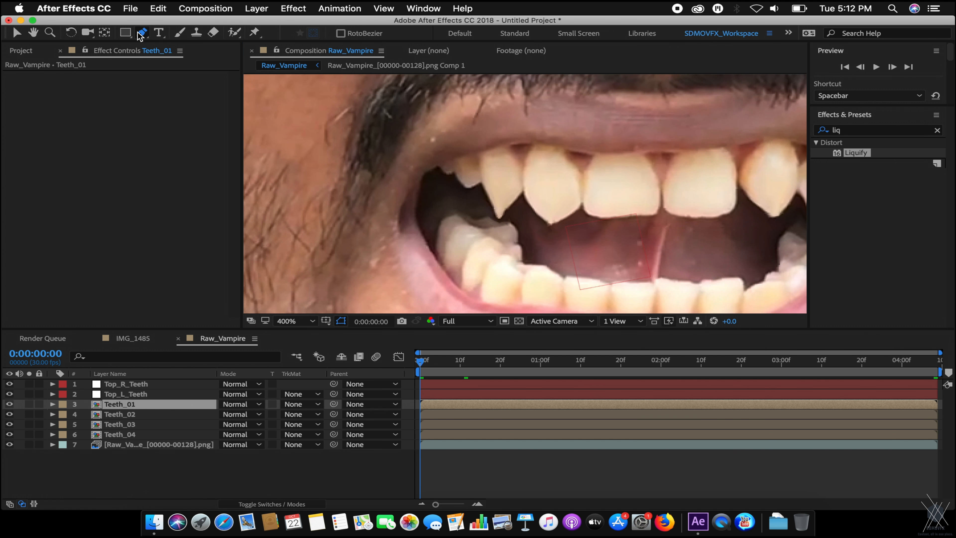
scroll(523, 261, "up", 2)
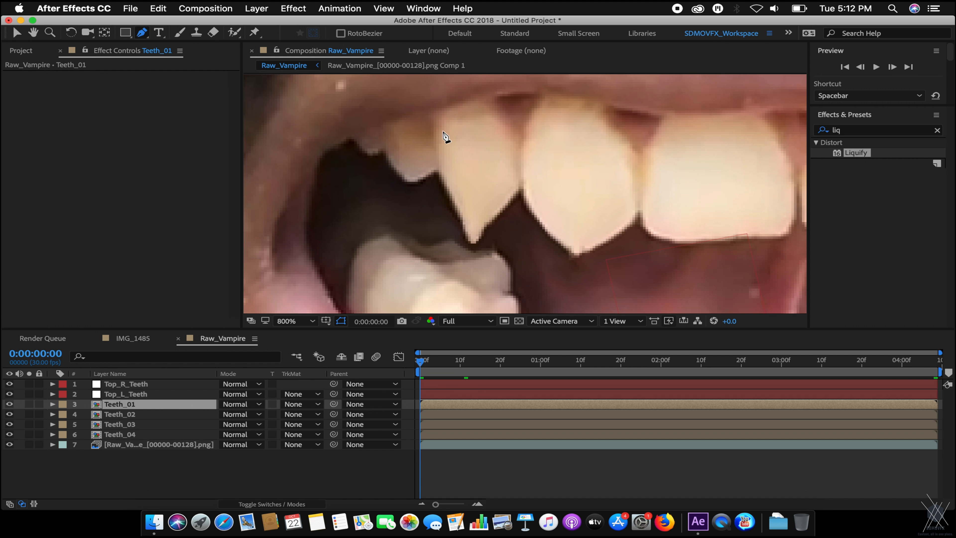
left_click(437, 116)
left_click(440, 174)
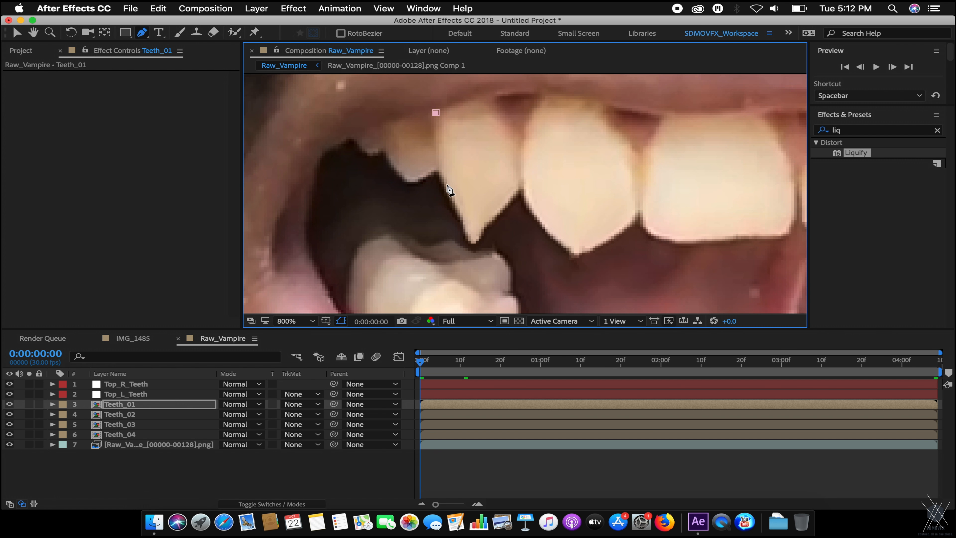
left_click(441, 178)
left_click_drag(462, 224, 464, 231)
left_click_drag(474, 244, 520, 183)
Finish the fang outline and close the mask on its first vertex.
key("super+z")
left_click_drag(520, 143, 518, 141)
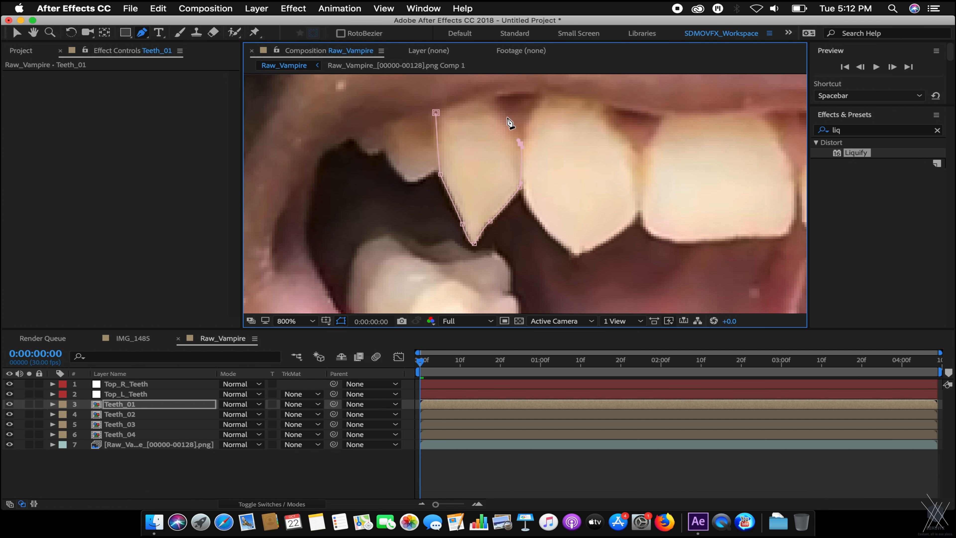
left_click(436, 113)
key("super+z")
left_click(436, 112)
mouse_move(437, 113)
left_mouse_down()
mouse_move(451, 111)
mouse_move(427, 117)
mouse_move(440, 115)
left_mouse_up()
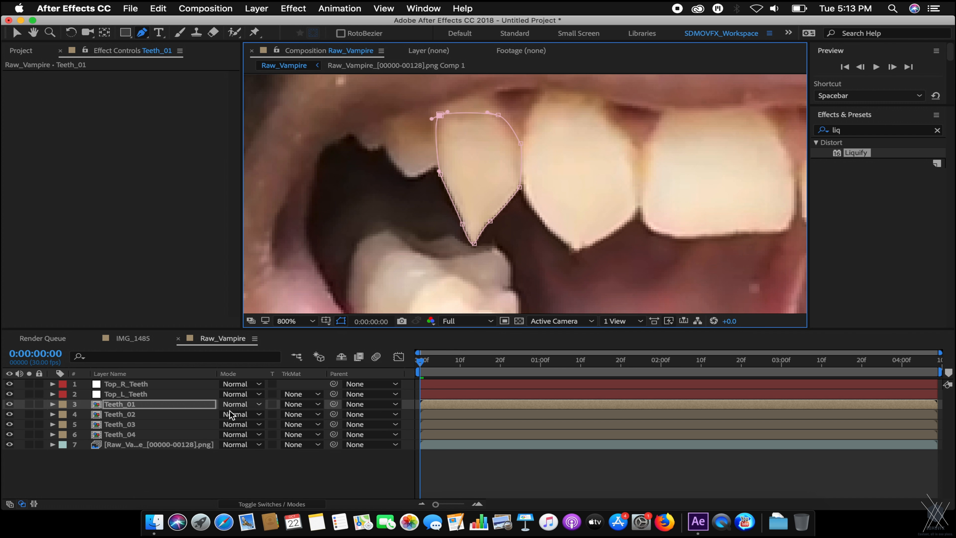
Adjust the mask by moving its top-left vertex onto the tooth.
left_click(190, 477)
scroll(471, 270, "down", 1)
scroll(517, 183, "up", 1)
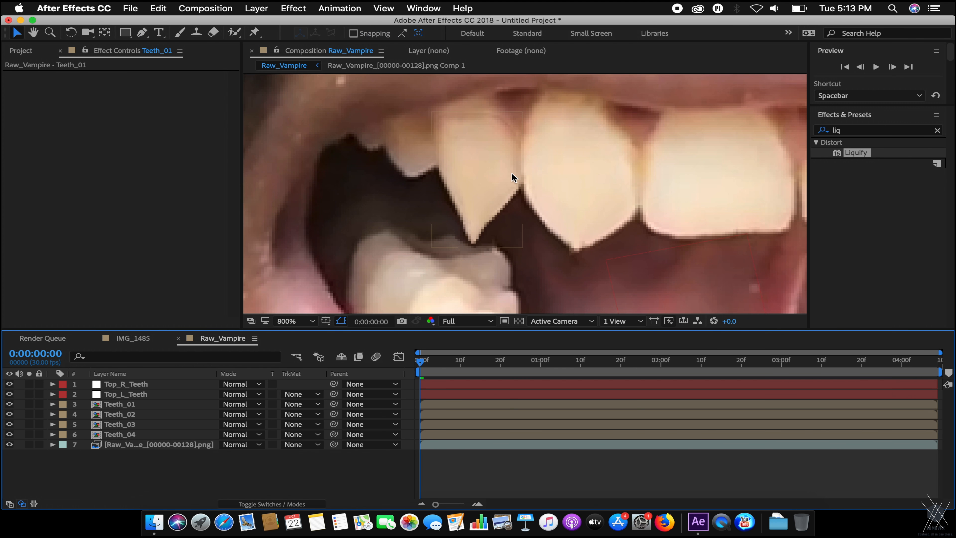
key("v")
left_click(491, 169)
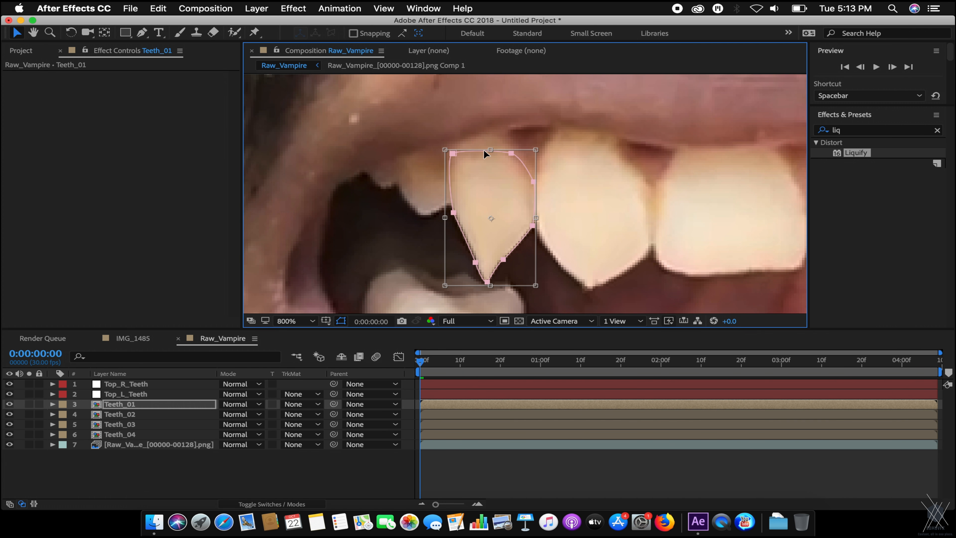
left_click(137, 414)
left_click(138, 406)
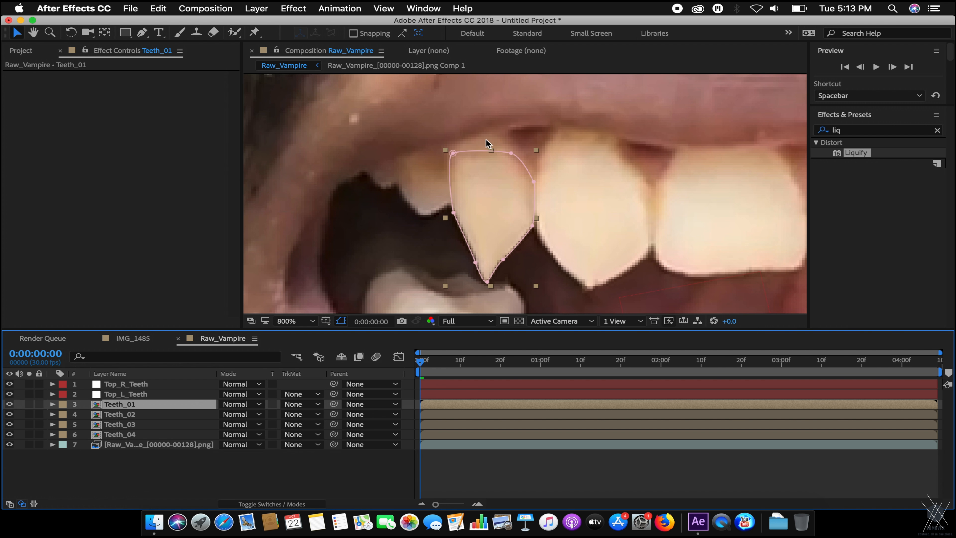
left_click(451, 155)
left_click_drag(453, 153, 457, 164)
double_click(509, 166)
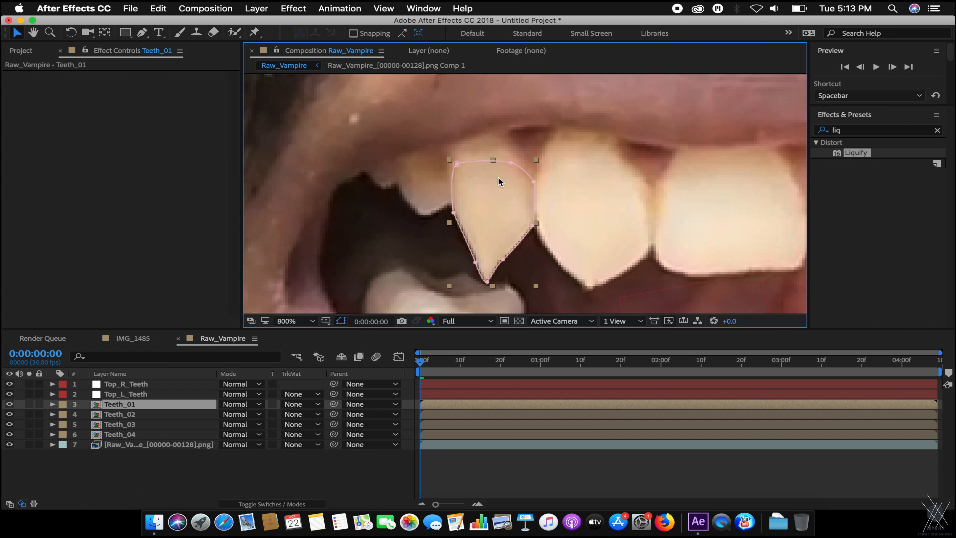
left_click(457, 166)
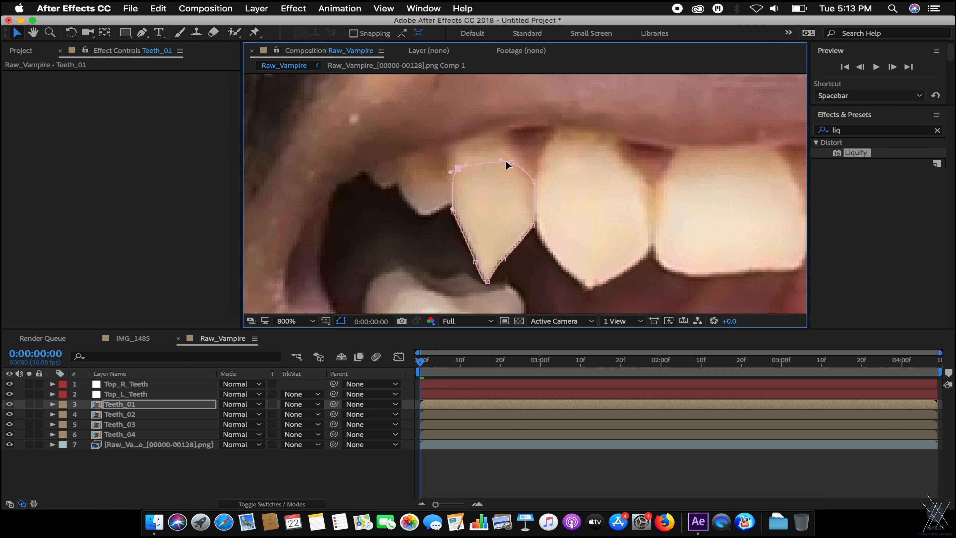
left_click(110, 406)
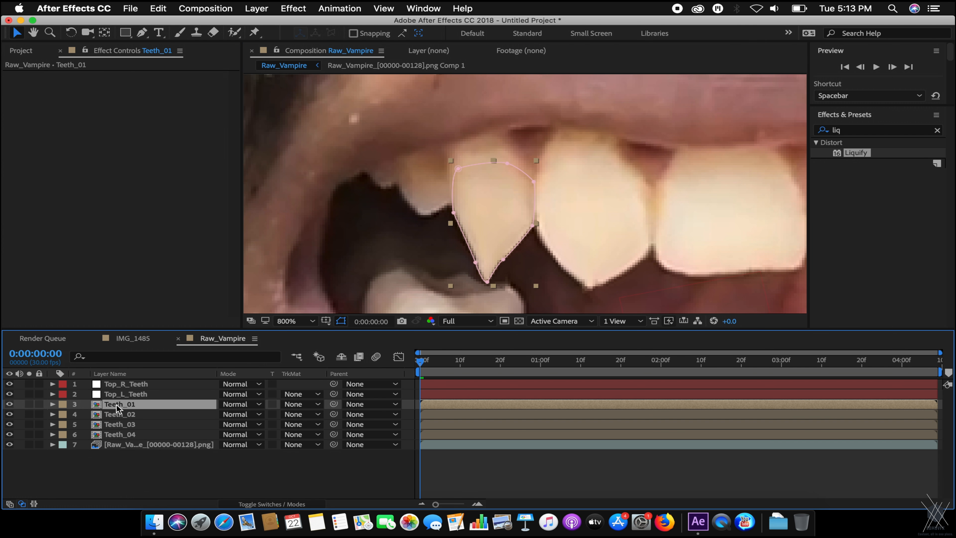
left_click(142, 33)
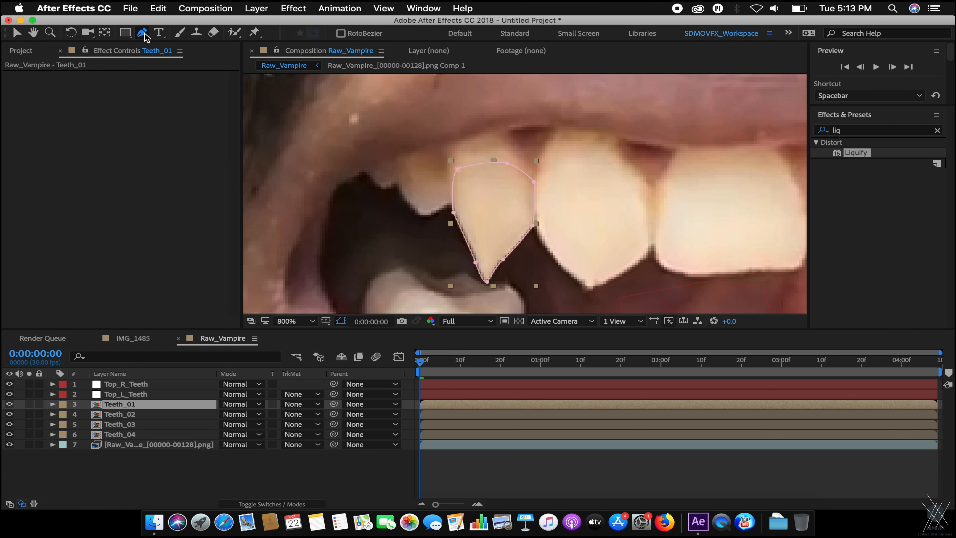
Draw a second Pen mask above the fang on Teeth_01 and select Mask 2.
left_click(429, 138)
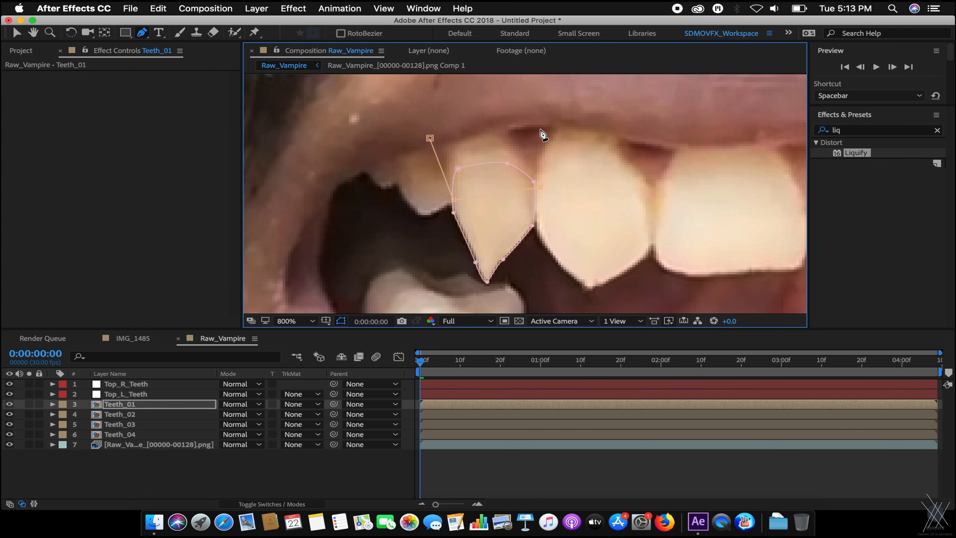
left_click(430, 138)
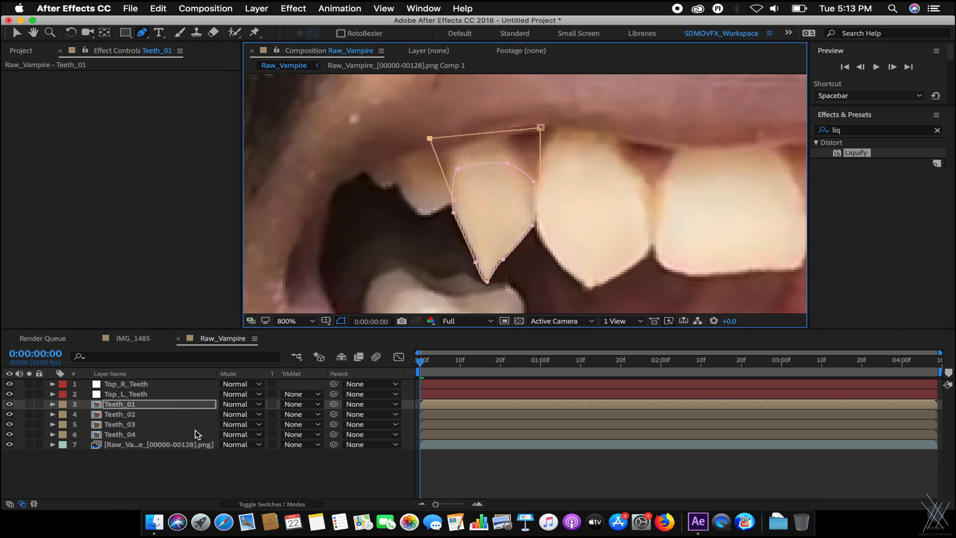
left_click(157, 405)
key("m")
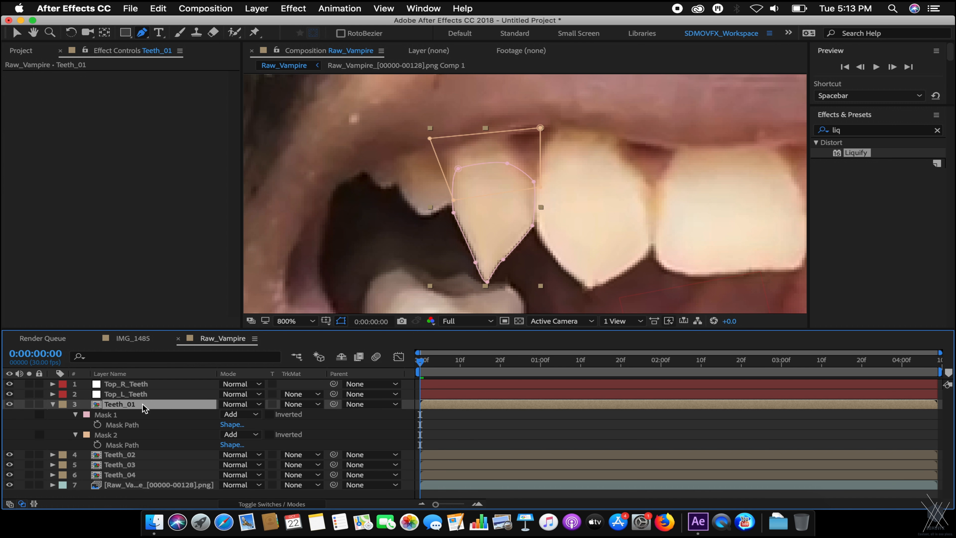
left_click(117, 435)
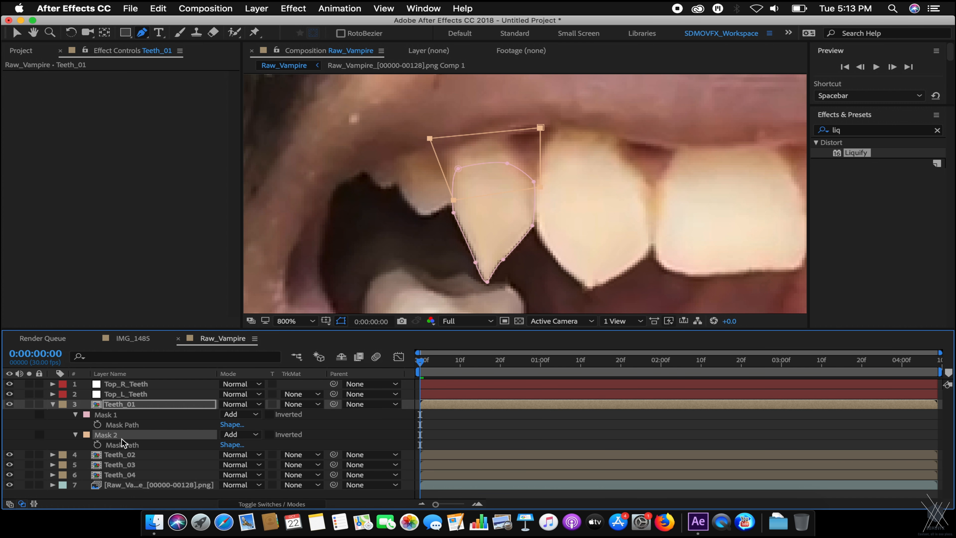
Set Mask 2's feather to about 12 pixels.
key("f")
left_click_drag(235, 447, 242, 445)
key("f")
left_click(145, 467)
key("v")
key("comma")
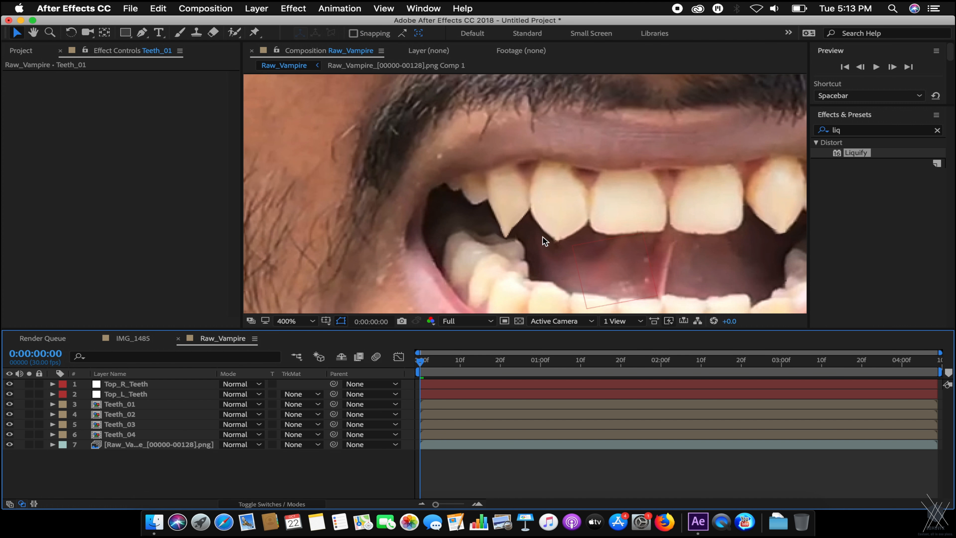
Parent the Teeth_01 fang layer to the Top_L_Teeth track with the pickwhip.
left_click_drag(422, 363, 932, 345)
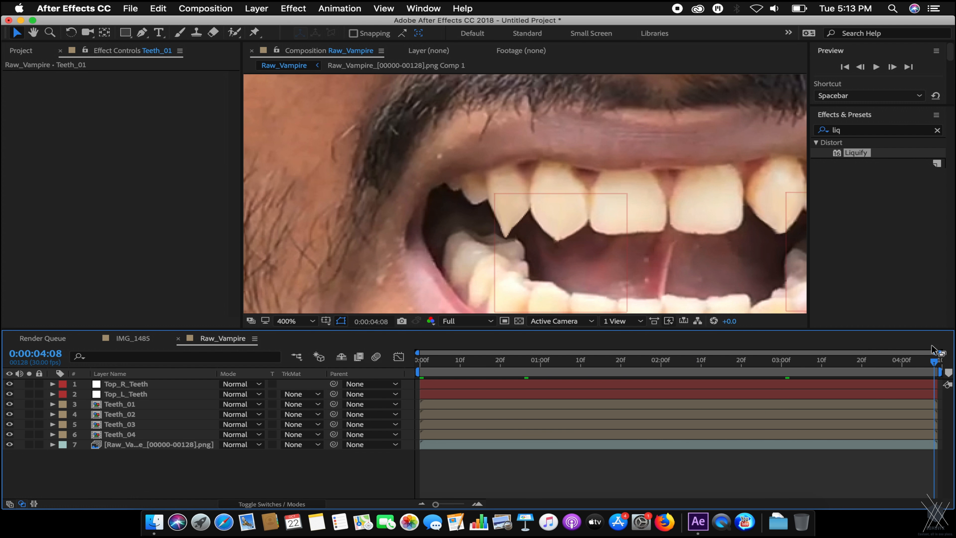
left_click_drag(497, 365, 277, 365)
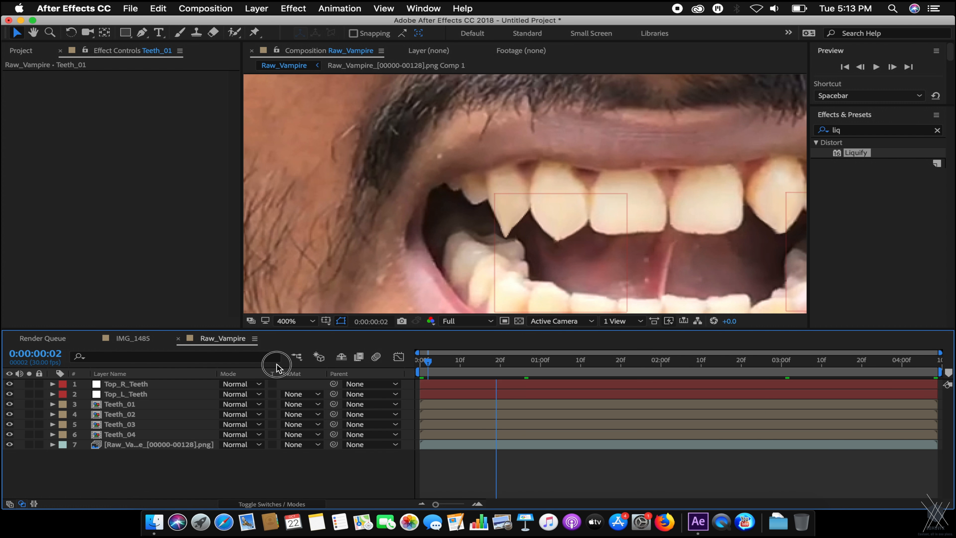
left_click(135, 406)
left_click_drag(333, 404, 152, 398)
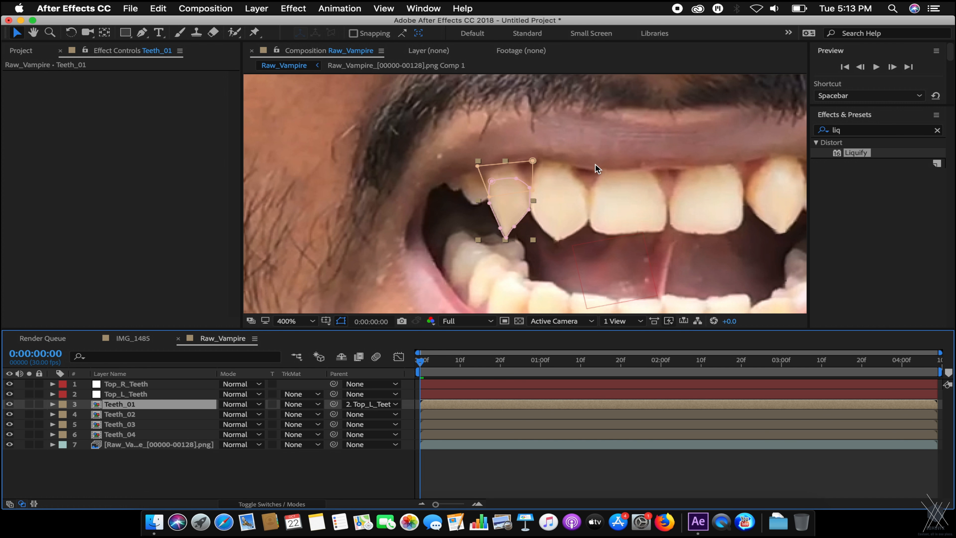
Hide Teeth_03 and check the fang at frame 13 and a closed-mouth frame.
left_click_drag(427, 372, 251, 360)
left_click(11, 424)
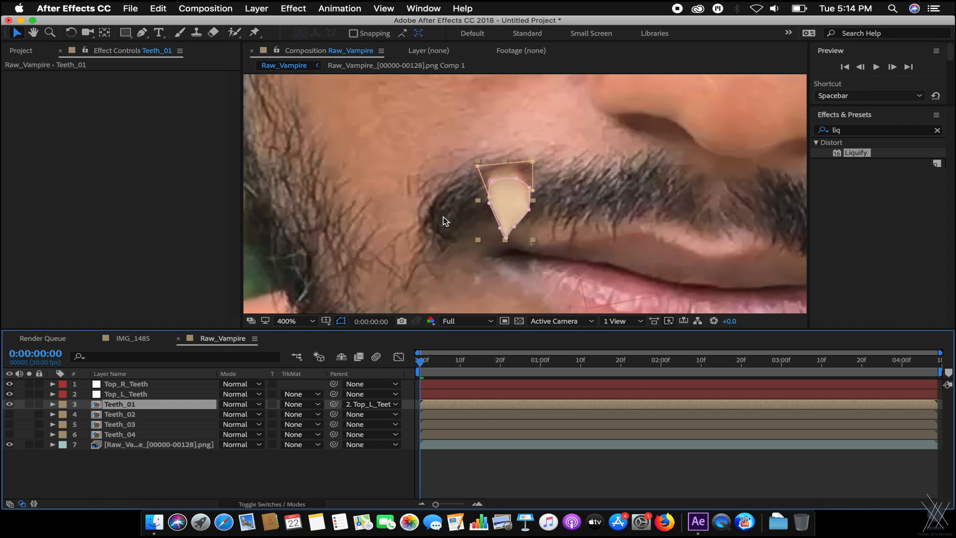
scroll(463, 206, "down", 2)
left_click(589, 361)
left_click_drag(589, 362, 676, 362)
Check the fang from 0:00:02:27 through 0:00:04:08, then select Teeth_02 at the 2-second mark.
left_click(769, 376)
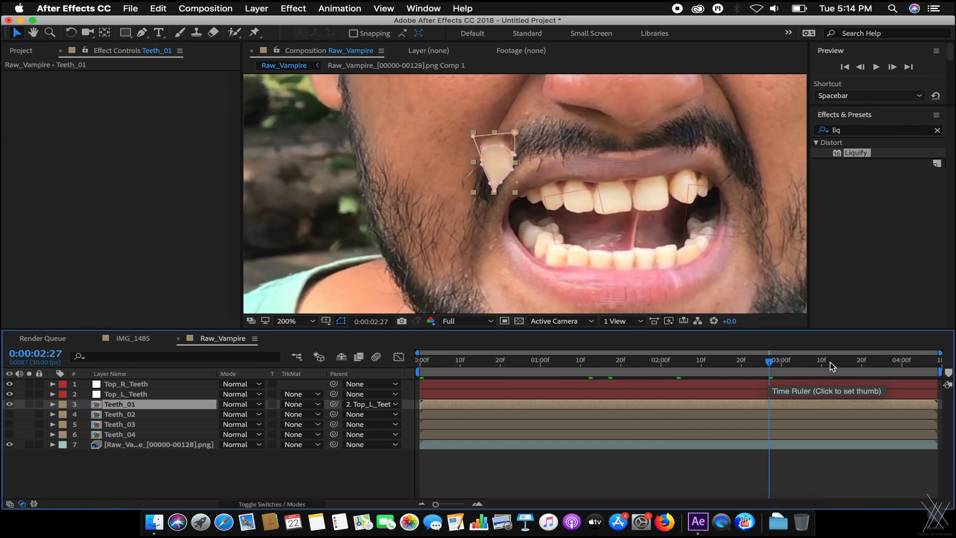
left_click(837, 362)
left_click(883, 363)
left_click(922, 362)
left_click(936, 360)
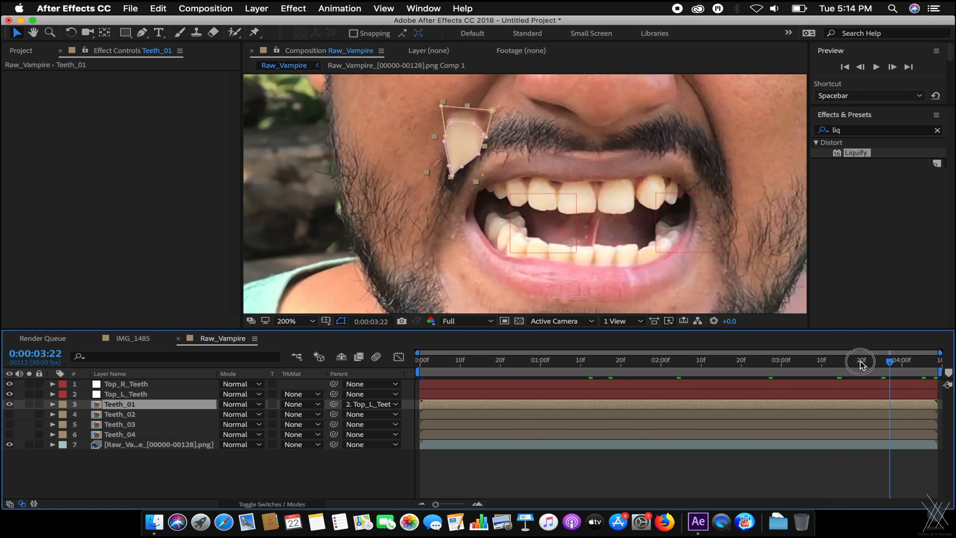
left_click(813, 362)
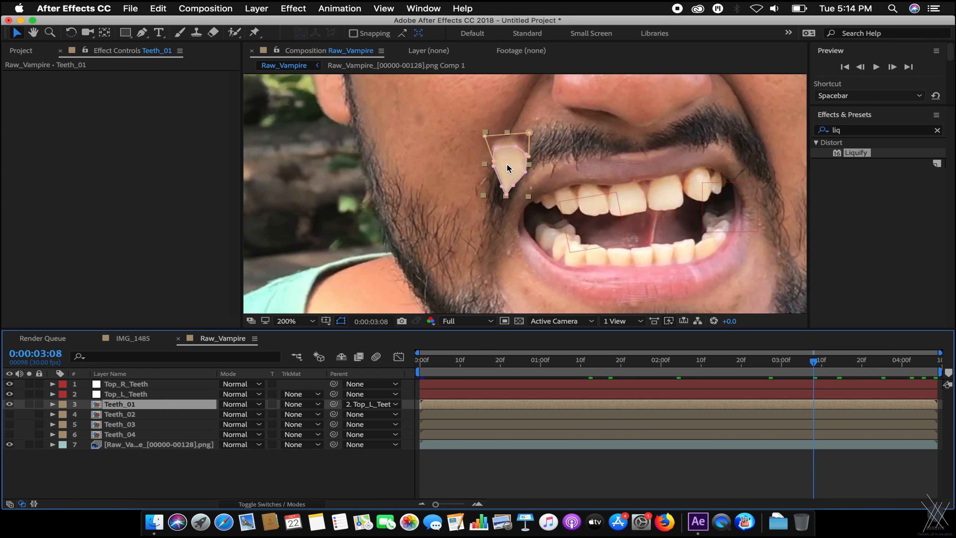
left_click(120, 414)
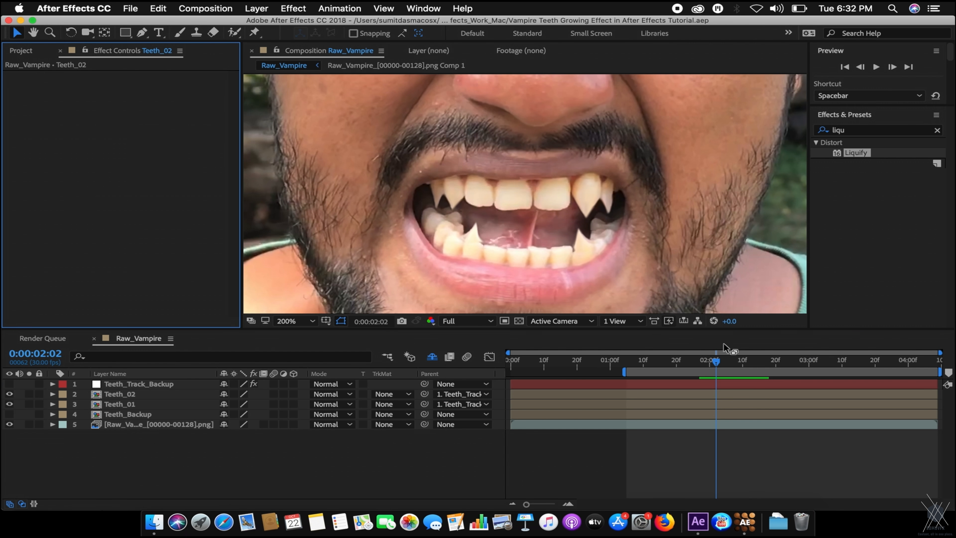
left_click_drag(715, 367, 709, 368)
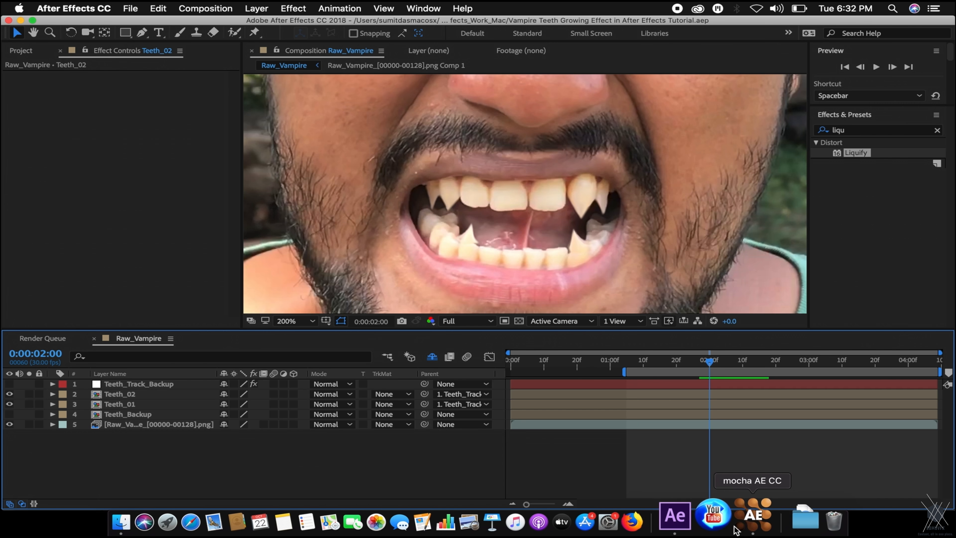
left_click(744, 522)
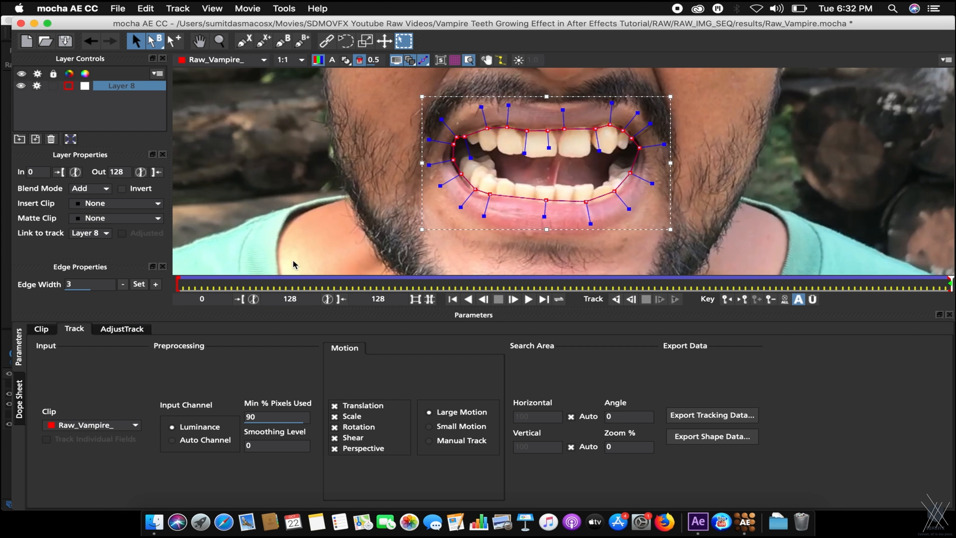
Scrub the mocha timeline back to an early tracked frame to inspect the mouth spline.
left_click_drag(182, 285, 818, 285)
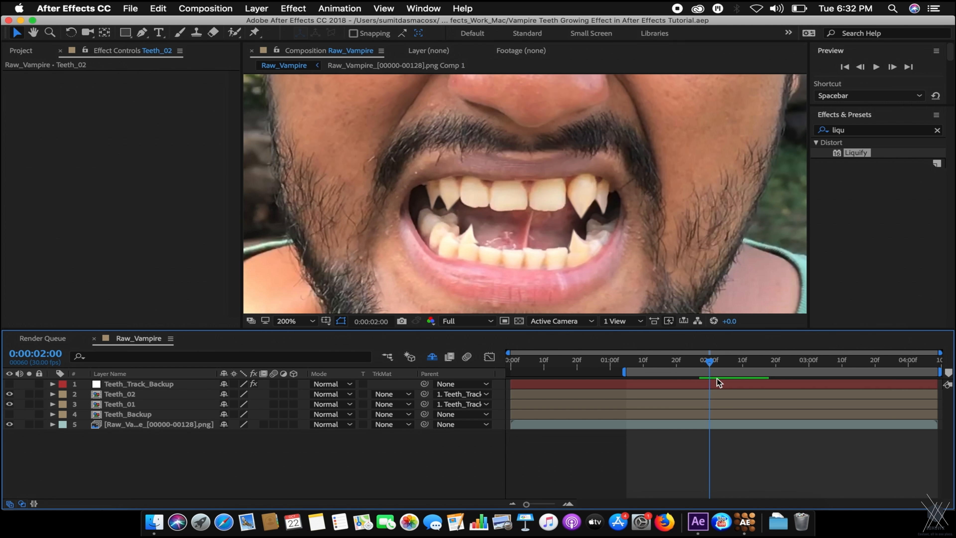
left_click_drag(715, 368, 823, 362)
scroll(722, 160, "up", 2)
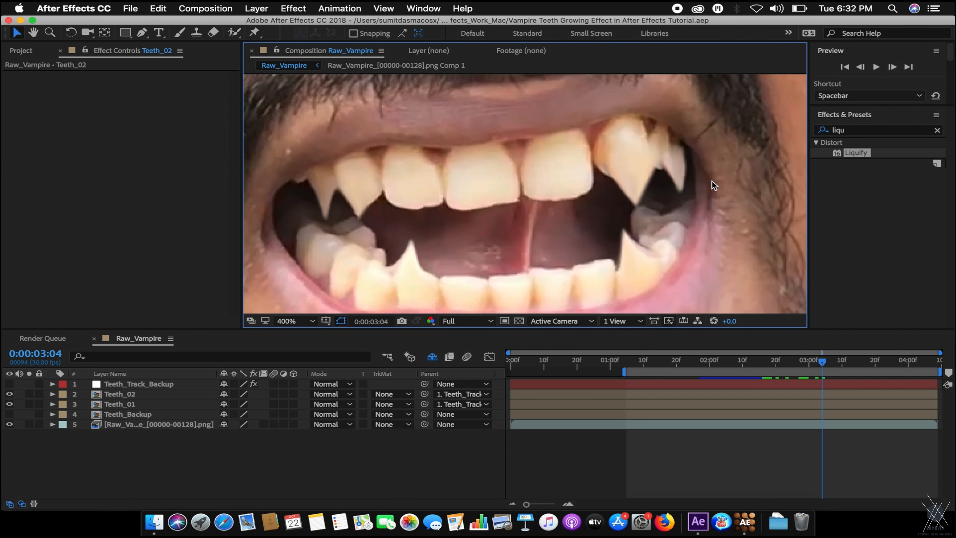
left_click(661, 164)
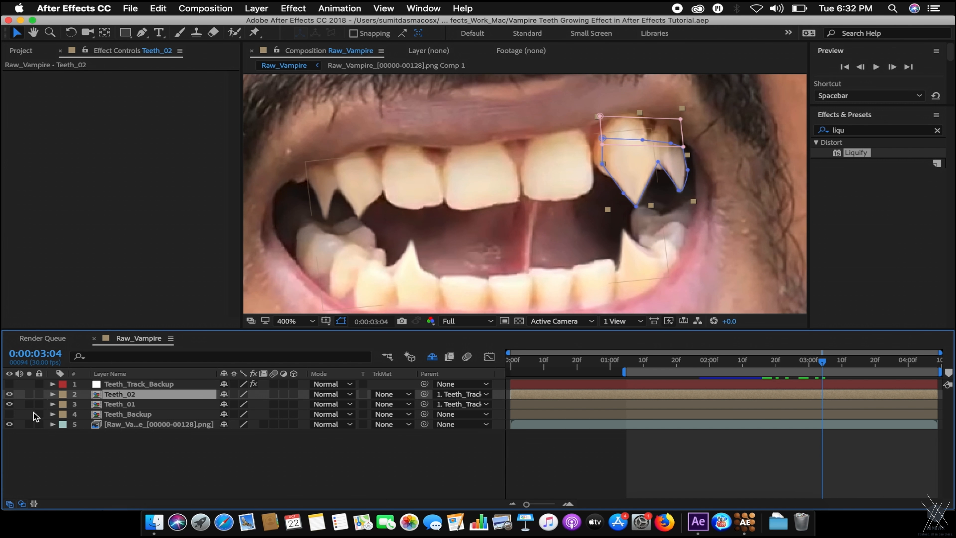
left_click(120, 414)
left_click(120, 404)
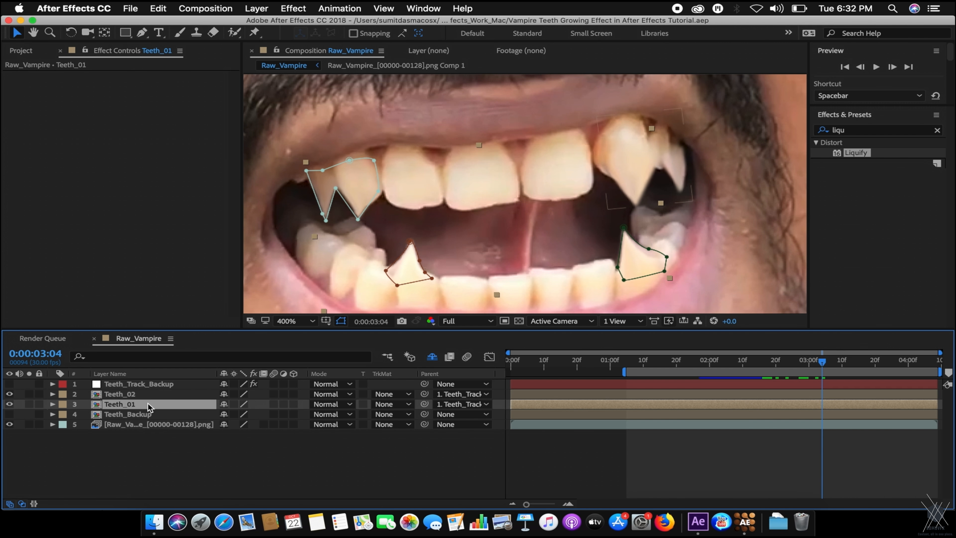
left_click(9, 403)
left_click(9, 404)
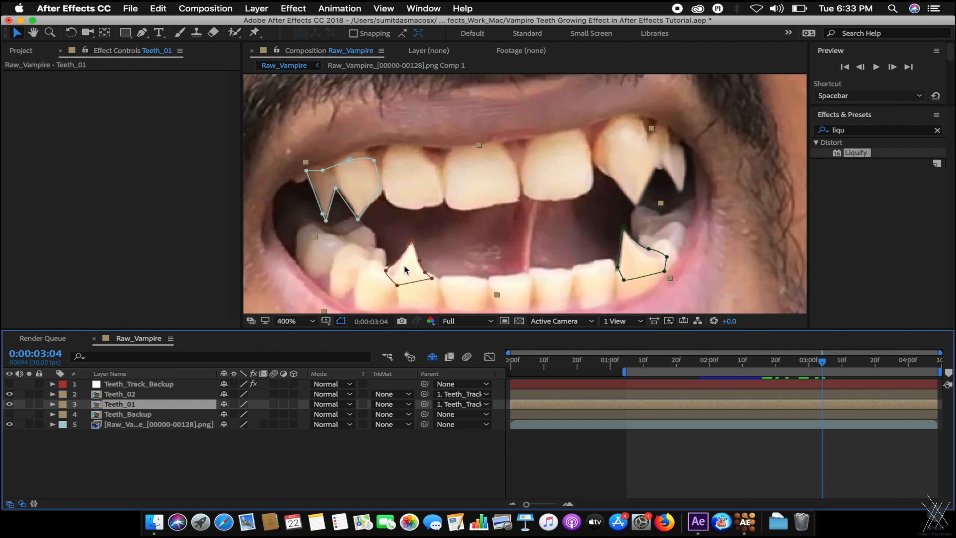
left_click(636, 362)
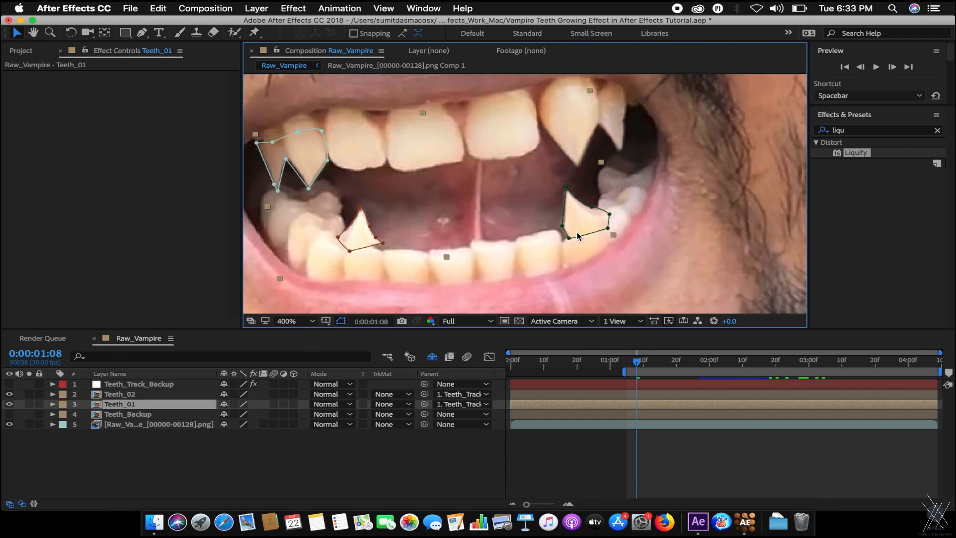
left_click_drag(659, 363, 935, 380)
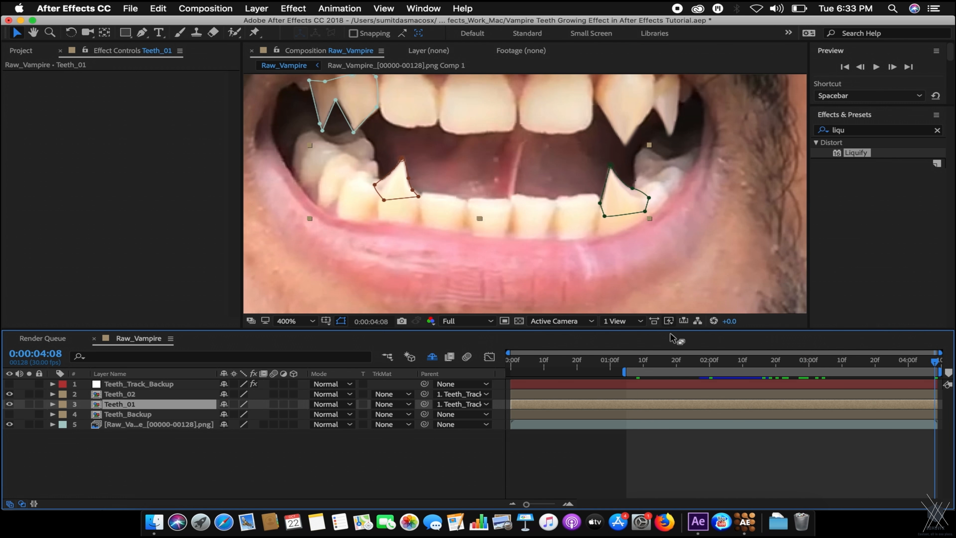
left_click(130, 394)
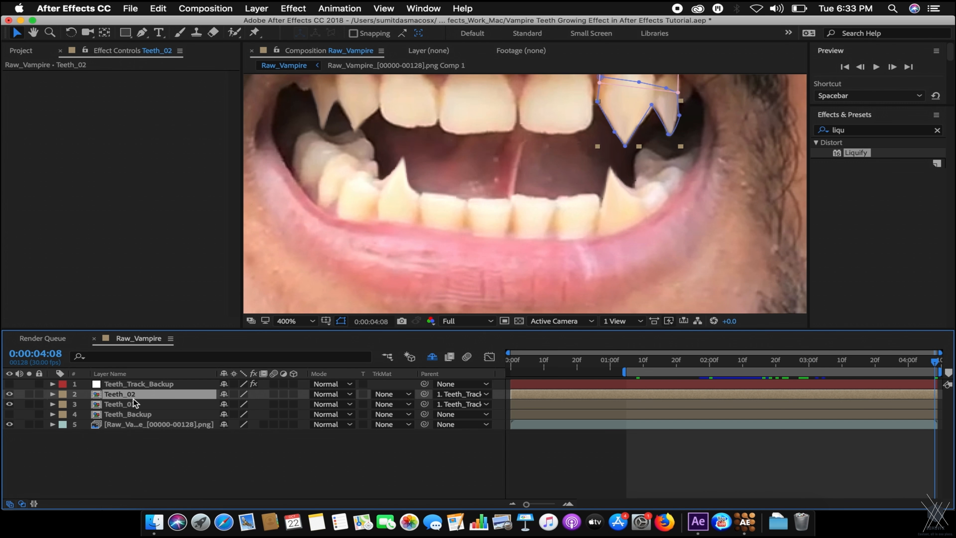
scroll(492, 252, "up", 3)
scroll(492, 253, "up", 3)
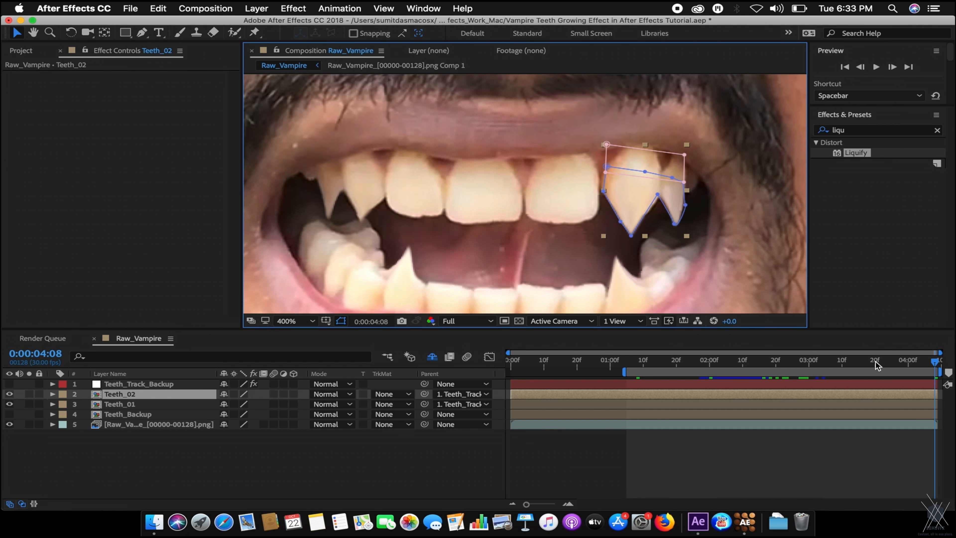
Start Teeth_02's Position keyframes at 4:08 and find frames where the right fang drifts.
key("p")
left_click(86, 404)
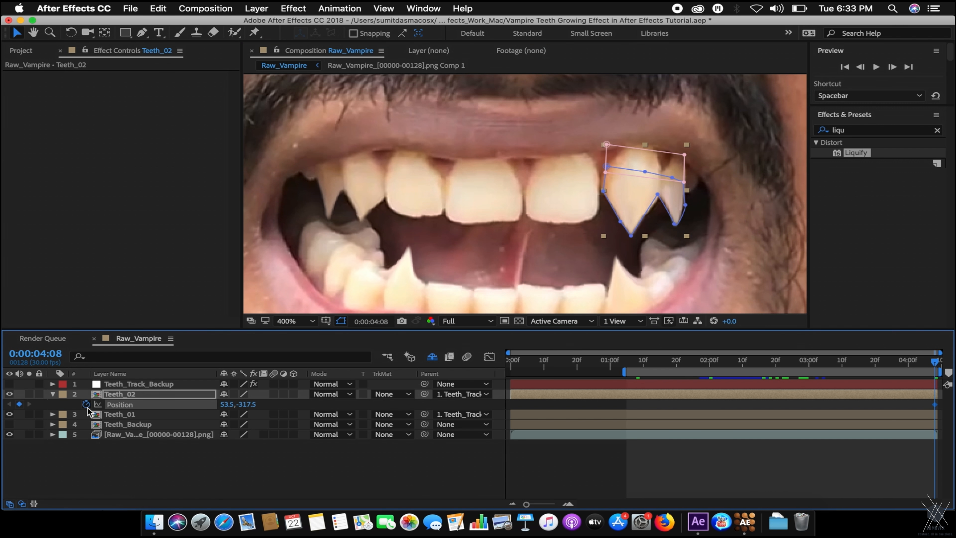
left_click_drag(931, 359, 917, 360)
left_click(341, 323)
scroll(480, 242, "up", 3)
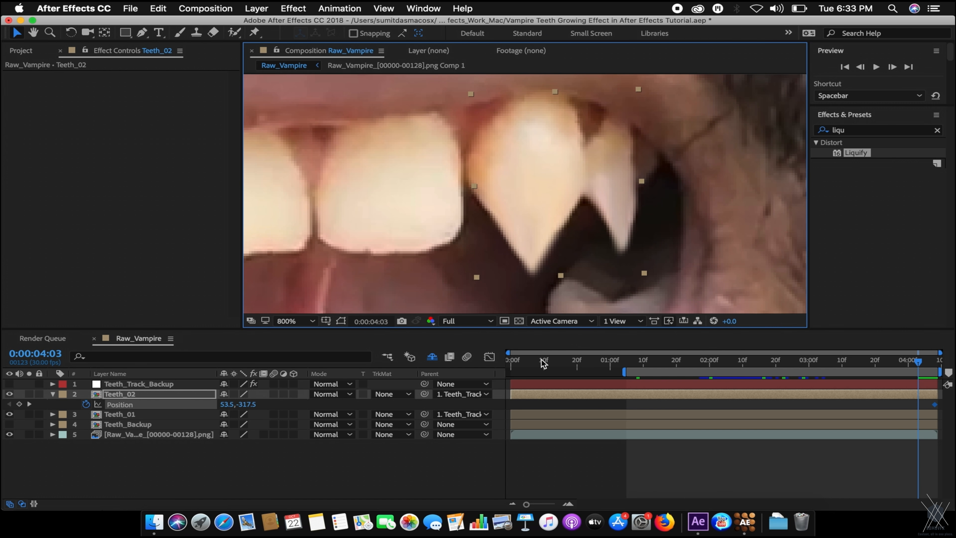
left_click_drag(924, 368, 871, 356)
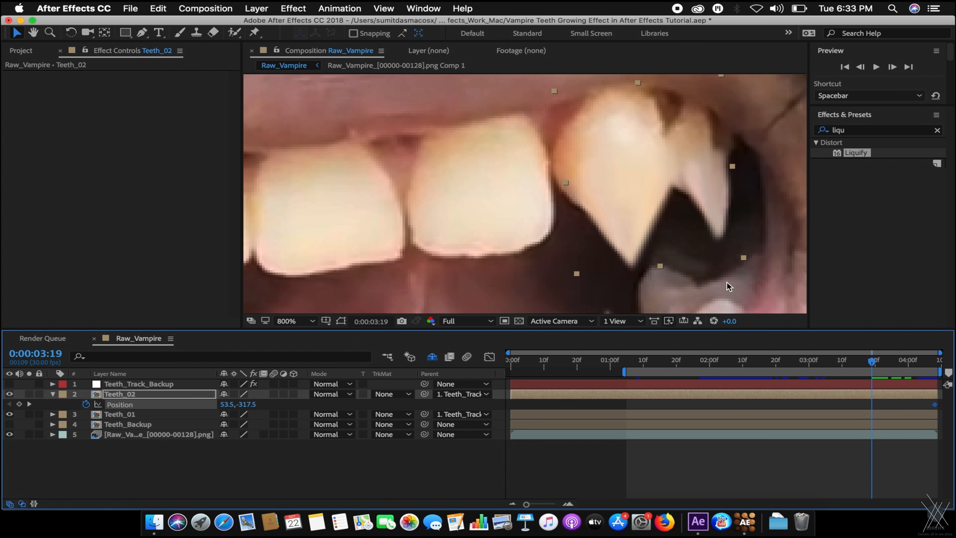
At 3:19, nudge the Teeth_02 fang slightly left to keep it on the tooth.
key("space")
left_click_drag(680, 245, 578, 261)
key("comma")
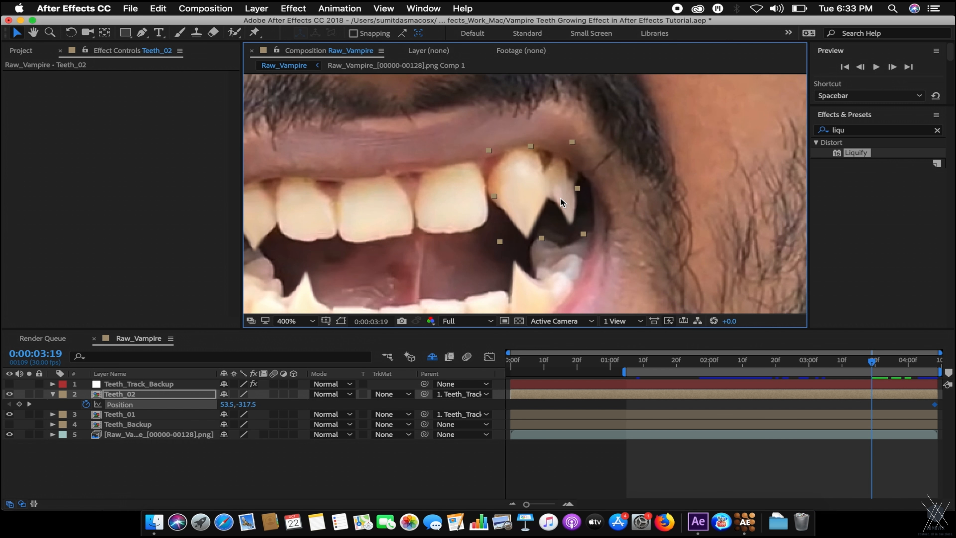
key("period")
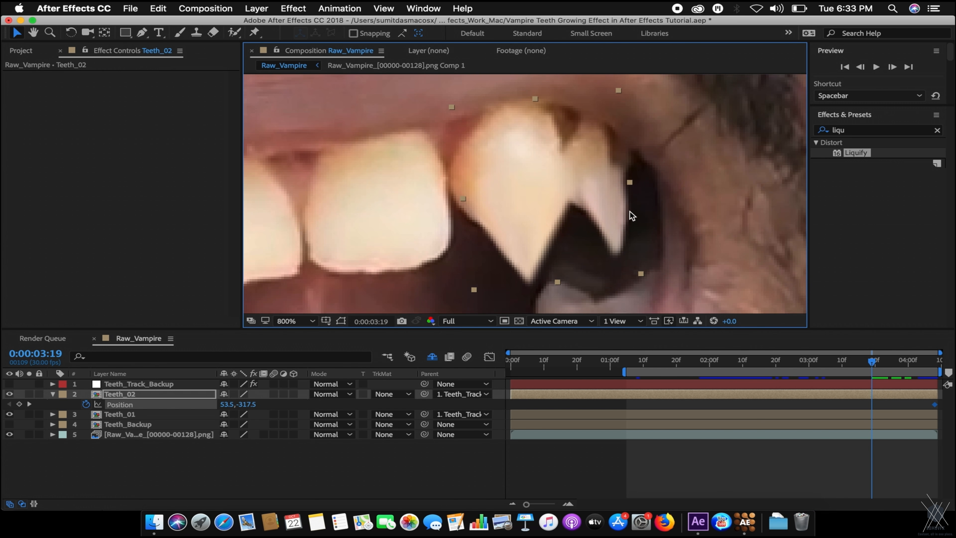
left_click_drag(604, 212, 596, 213)
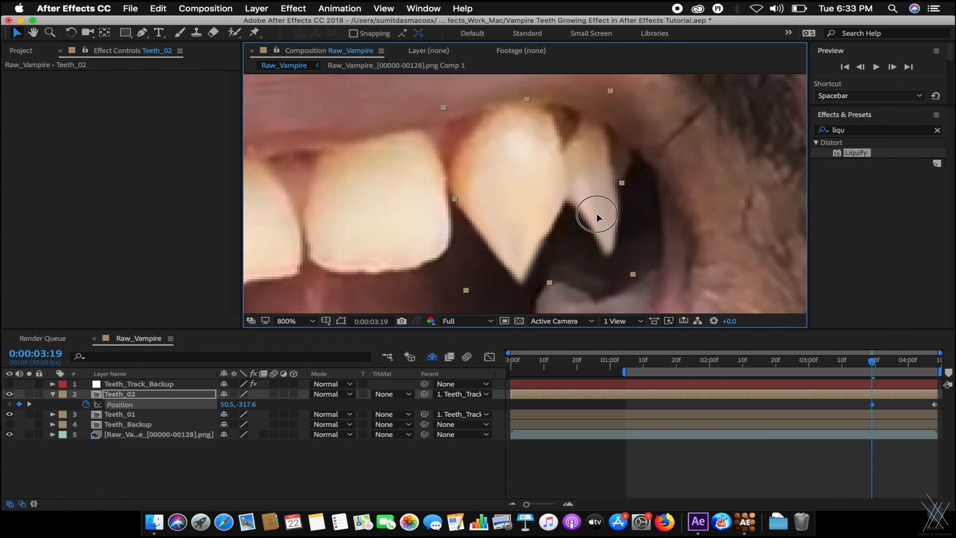
mouse_move(873, 367)
left_mouse_down()
mouse_move(919, 369)
mouse_move(874, 368)
left_mouse_up()
Pan the zoomed view and review frames 3:04 to 4:08 for fang alignment.
scroll(625, 211, "down", 1)
left_click_drag(579, 191, 579, 141)
scroll(606, 194, "up", 1)
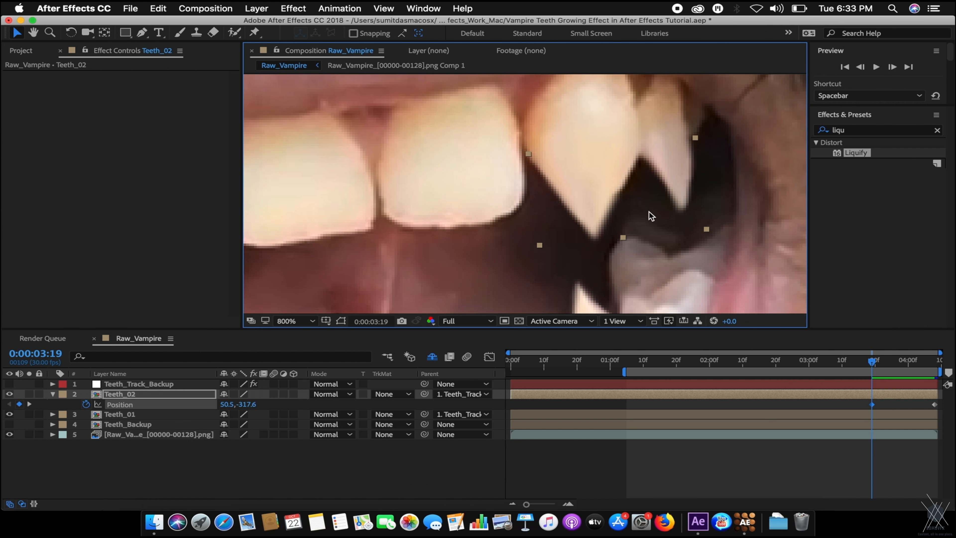
scroll(650, 214, "down", 1)
left_click_drag(601, 207, 684, 189)
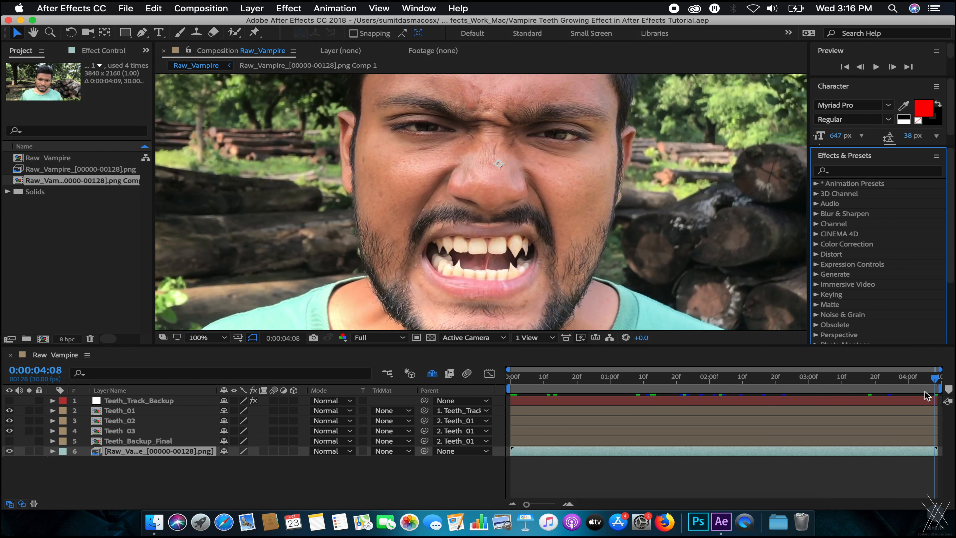
mouse_move(927, 378)
left_mouse_down()
mouse_move(895, 377)
mouse_move(936, 376)
left_mouse_up()
scroll(508, 203, "up", 1)
scroll(509, 204, "down", 1)
left_click_drag(539, 256, 543, 228)
left_click_drag(924, 378, 822, 378)
scroll(648, 246, "up", 1)
scroll(648, 247, "down", 1)
scroll(649, 260, "up", 1)
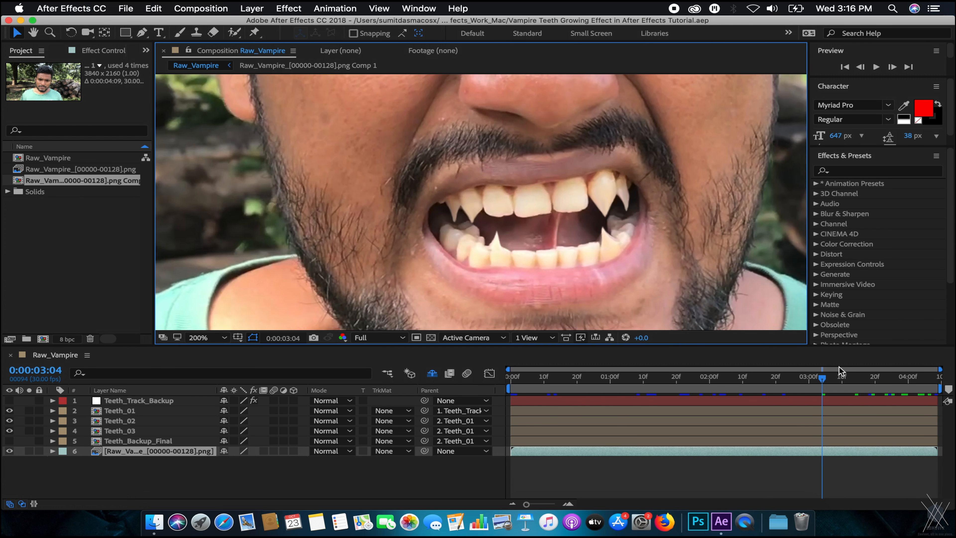
At 4:08, check position keyframes of Teeth_01 through Teeth_Backup_Final, then deselect.
left_click(864, 377)
left_click_drag(864, 376, 929, 378)
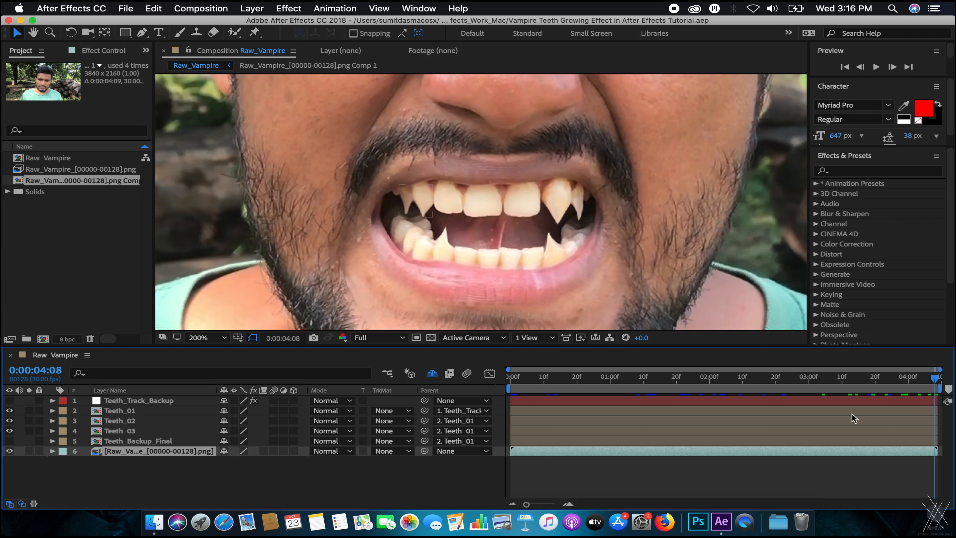
left_click(120, 411)
left_click(124, 442, "shift")
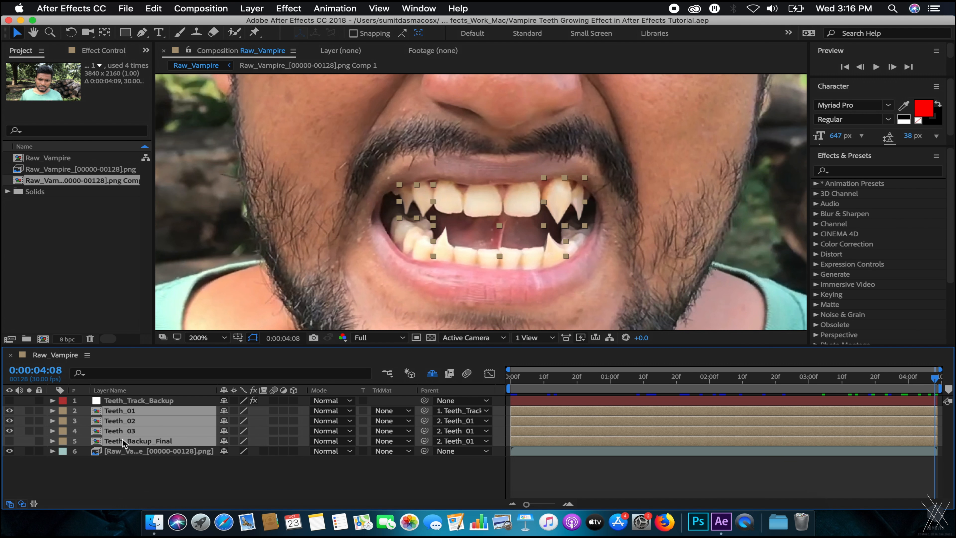
key("p")
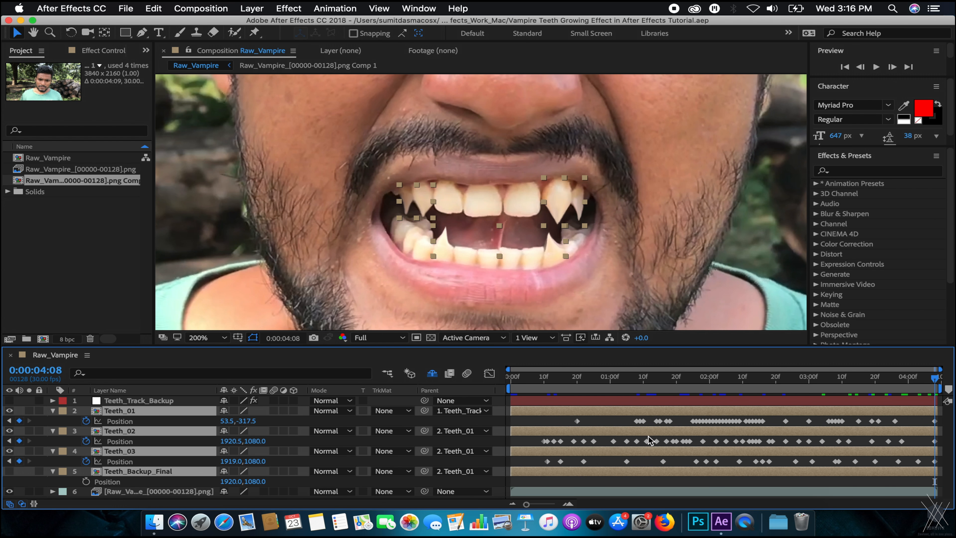
key("p")
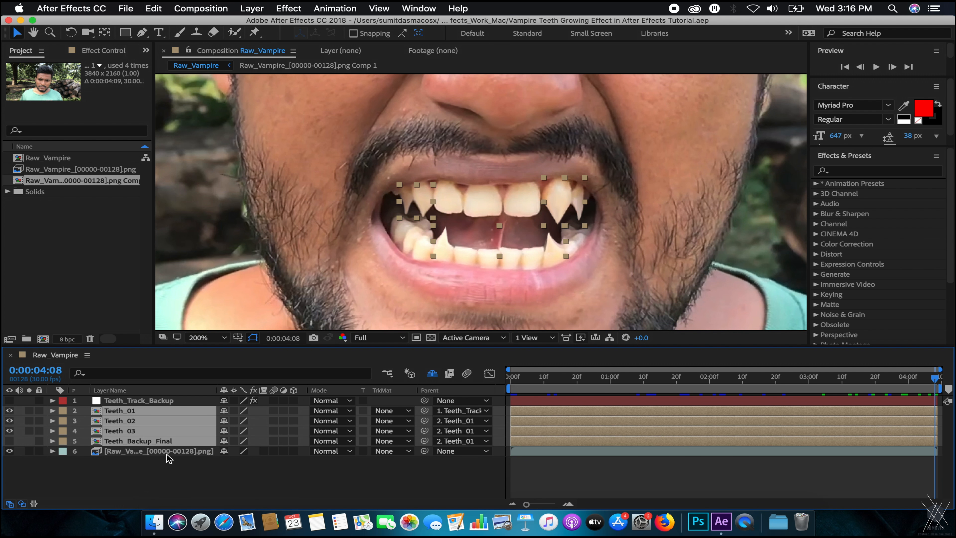
left_click(175, 467)
Move back toward the clip's start and select layers Teeth_01, Teeth_02 and Teeth_03.
left_click_drag(922, 390, 590, 380)
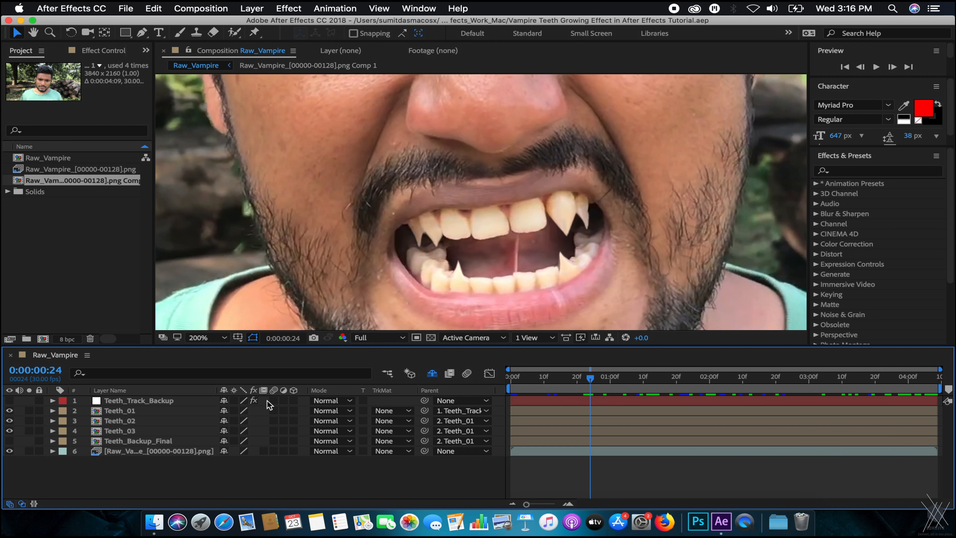
left_click(119, 411)
left_click(120, 421, "shift")
left_click(121, 431, "shift")
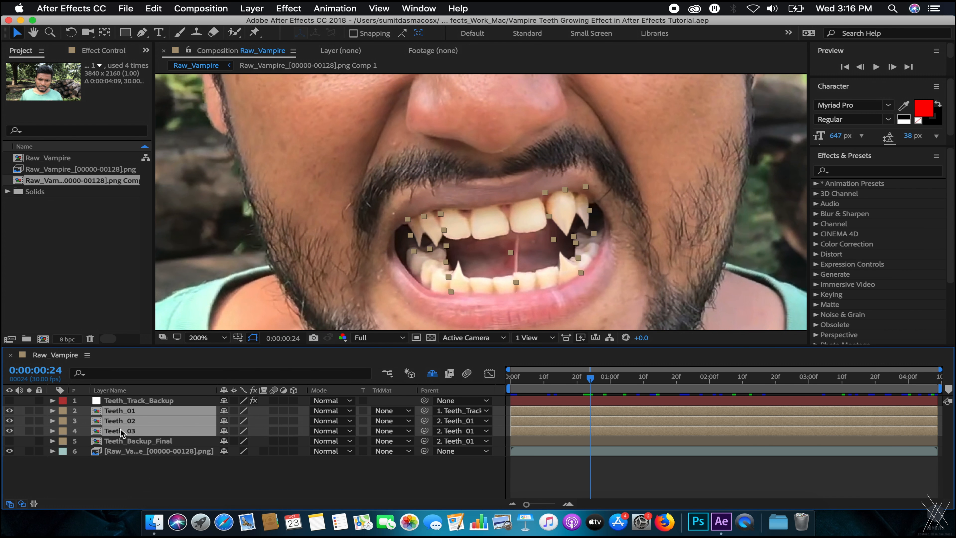
Reveal the masks and keyframe Teeth_01's Mask 2 path at 0:00:00:21.
key("m")
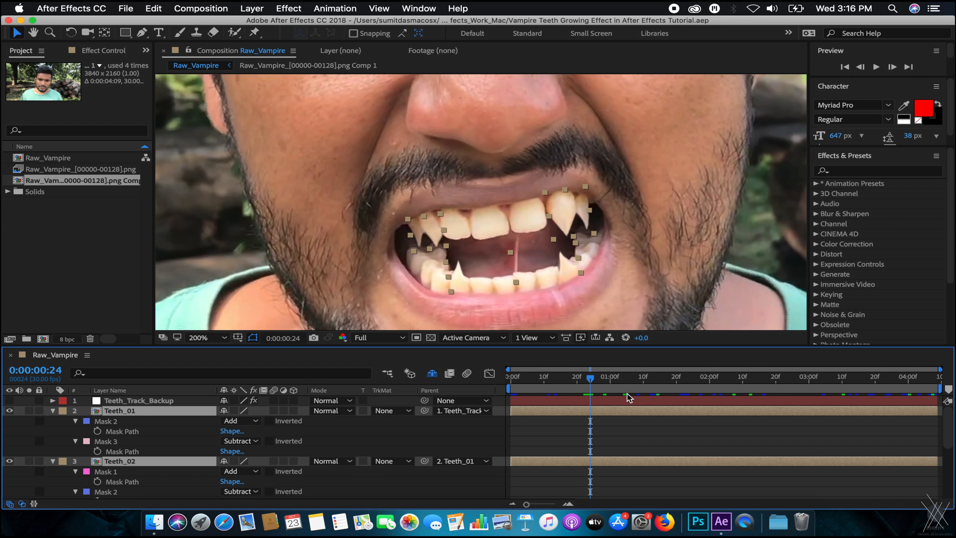
left_click_drag(580, 383, 556, 384)
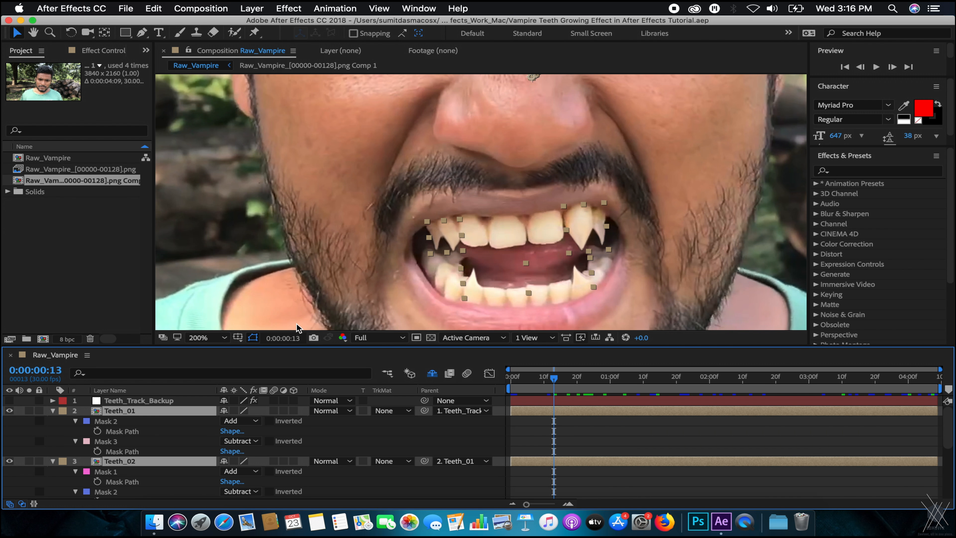
left_click(150, 431)
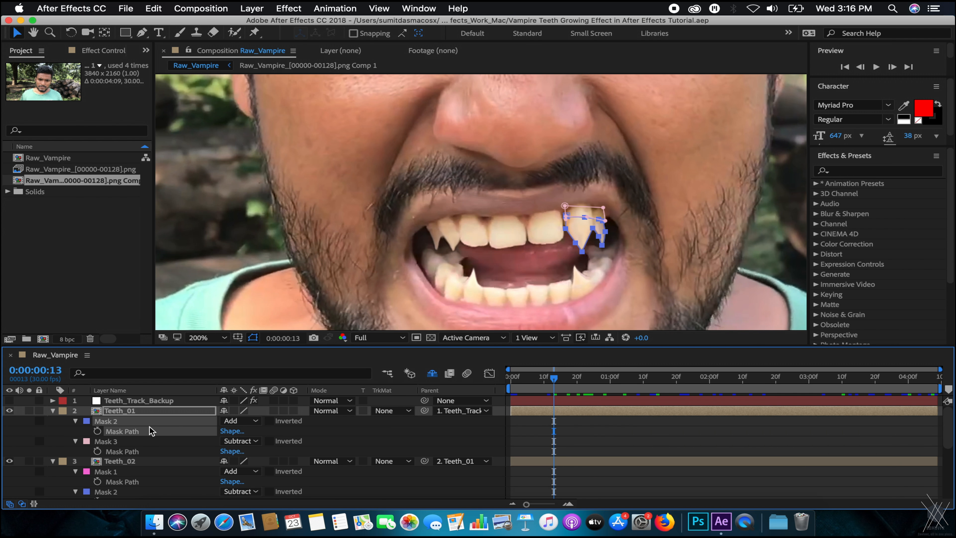
left_click(152, 413)
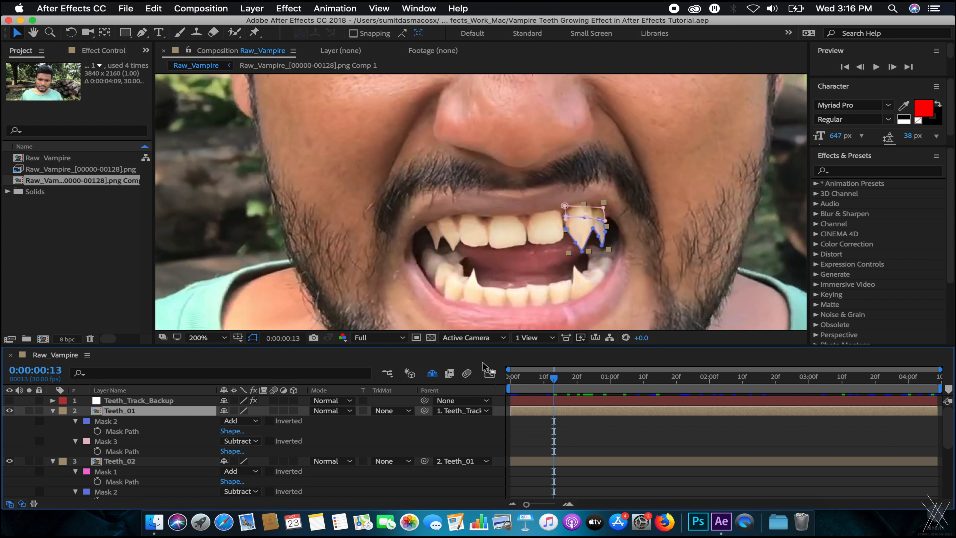
left_click_drag(547, 383, 580, 382)
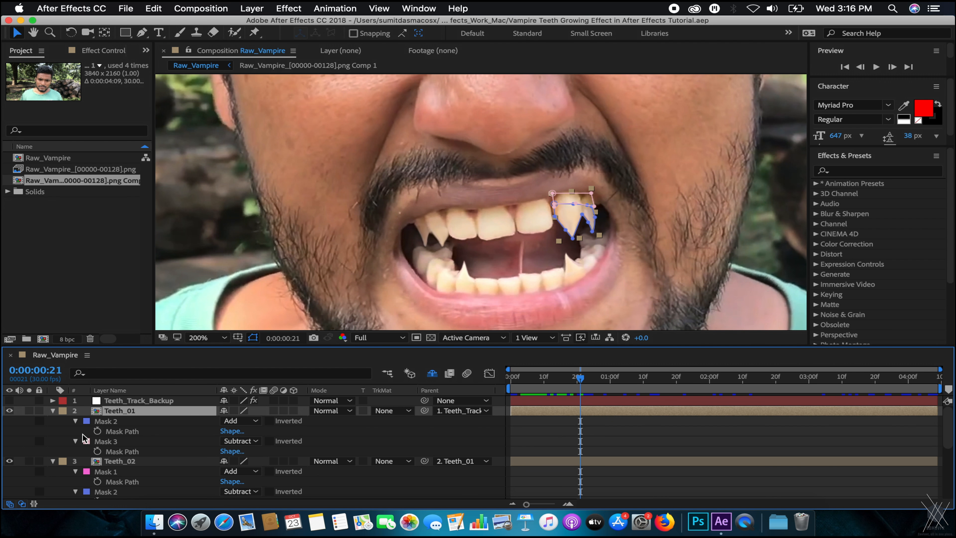
left_click(97, 431)
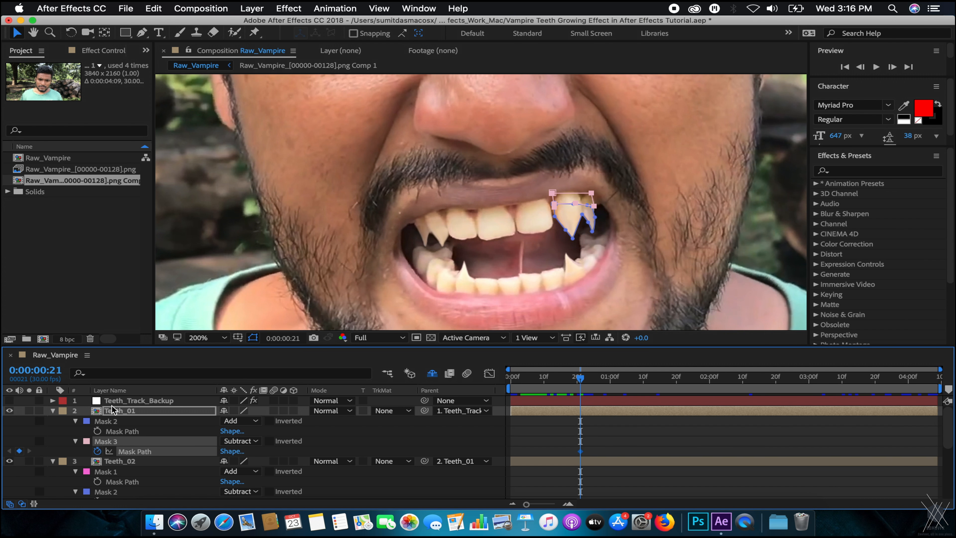
left_click(97, 430)
left_click(97, 431)
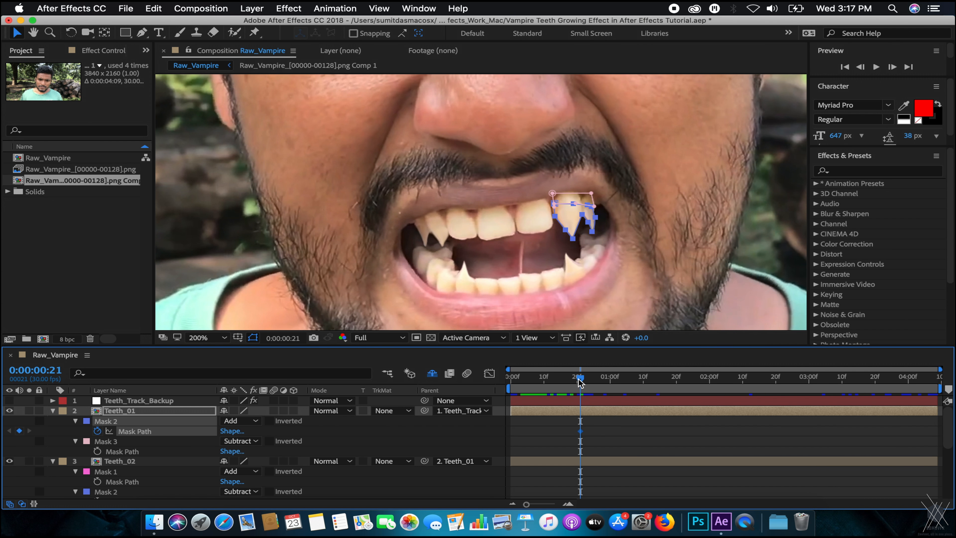
Add a second Mask 2 path keyframe for Teeth_01 at 0:00:01:00.
left_click_drag(581, 381, 607, 382)
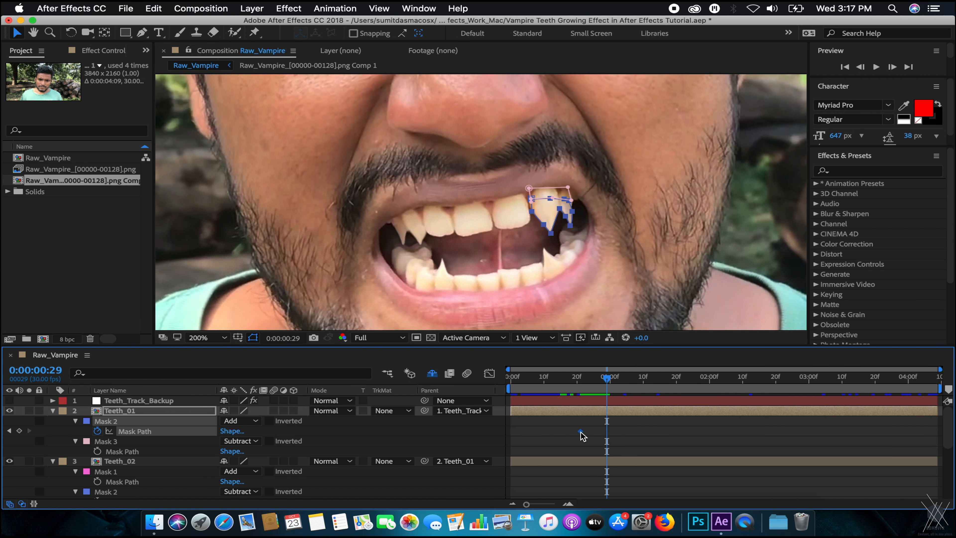
left_click_drag(580, 432, 599, 431)
key("super+z")
left_click(581, 390)
mouse_move(584, 387)
left_mouse_down()
mouse_move(612, 386)
mouse_move(582, 388)
left_mouse_up()
left_click(19, 430)
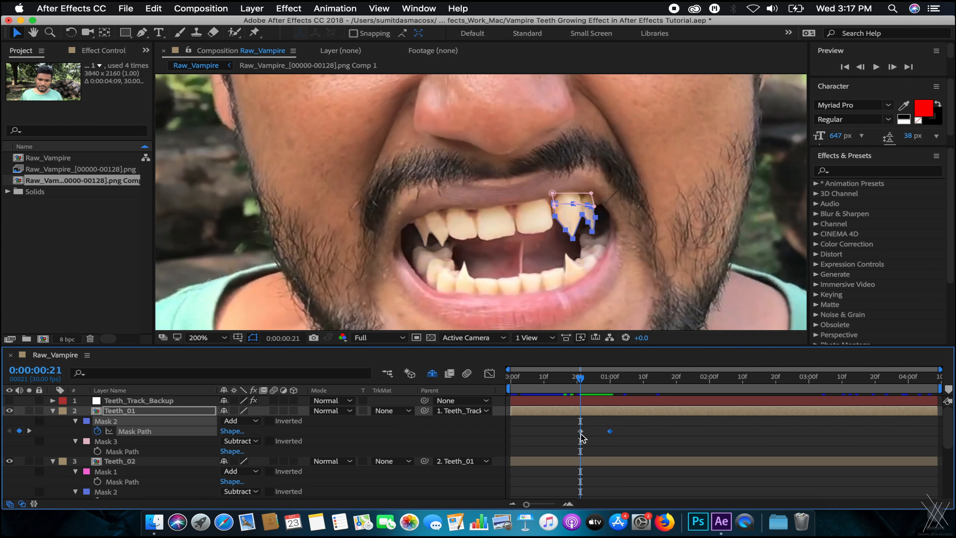
scroll(603, 219, "up", 2)
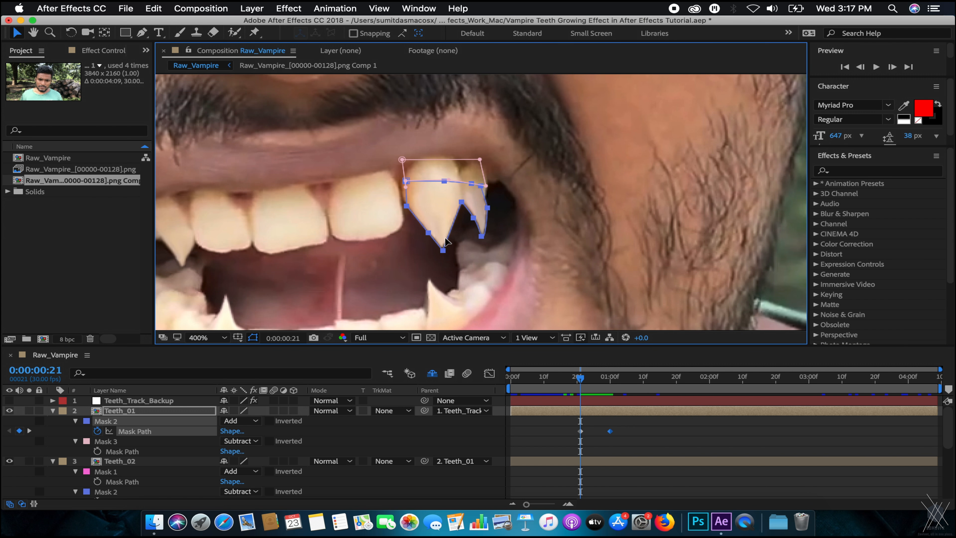
Switch to point editing and select the fang-tip vertex of Teeth_01's Mask 2.
left_click_drag(443, 252, 443, 233)
key("super+z")
left_click(140, 34)
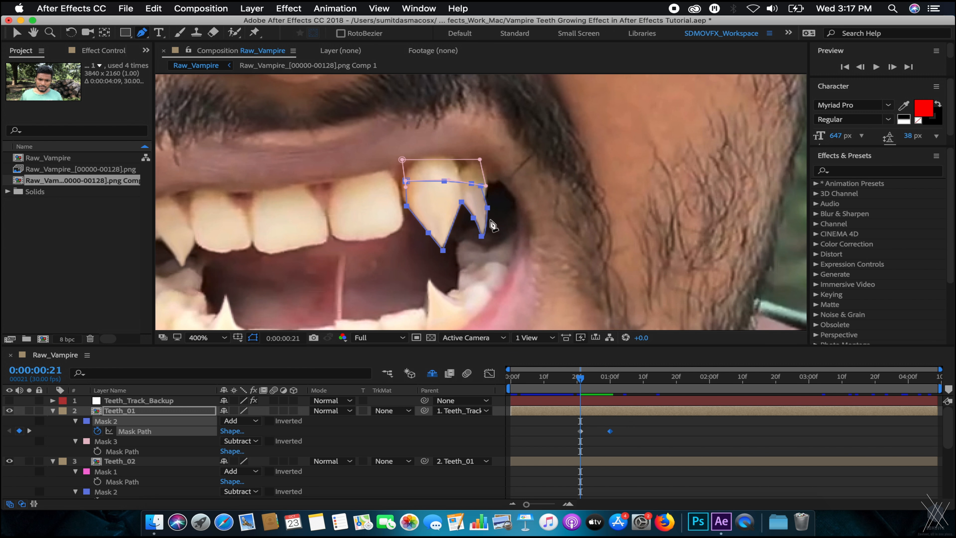
left_click(115, 462)
left_click(148, 402)
left_click(140, 411)
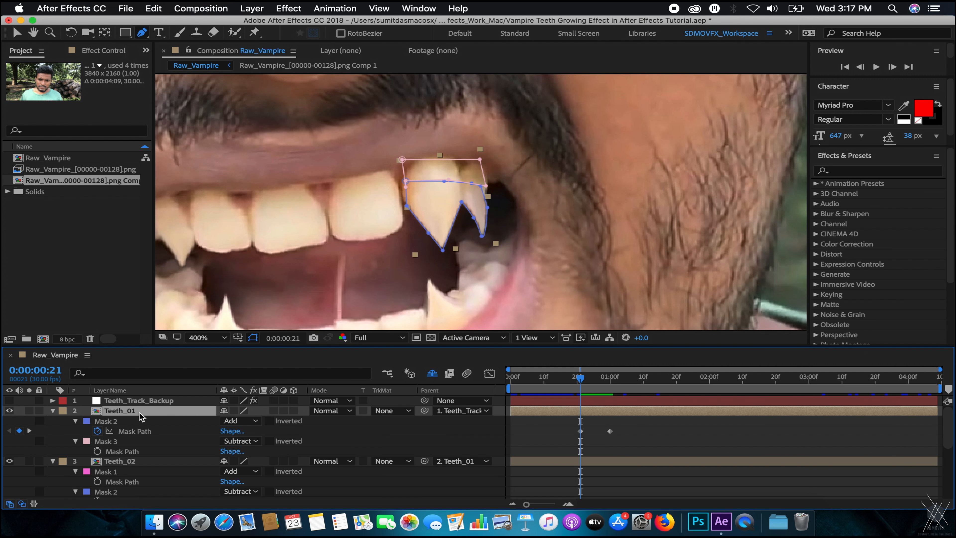
left_click(443, 244)
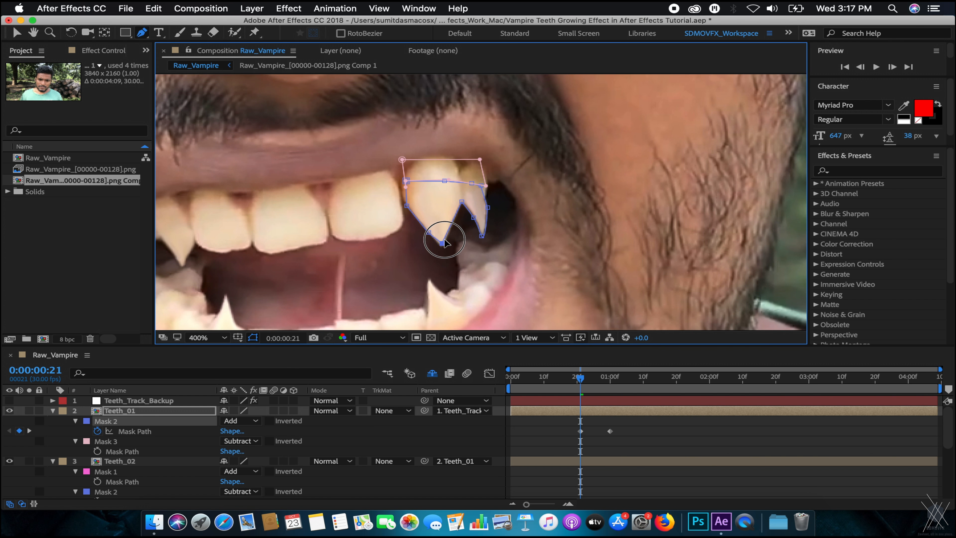
Pull the fang-tip points up to collapse the fang, then check the tooth at frame 16.
mouse_move(439, 215)
left_mouse_down()
mouse_move(446, 199)
mouse_move(452, 222)
mouse_move(436, 197)
mouse_move(426, 220)
left_mouse_up()
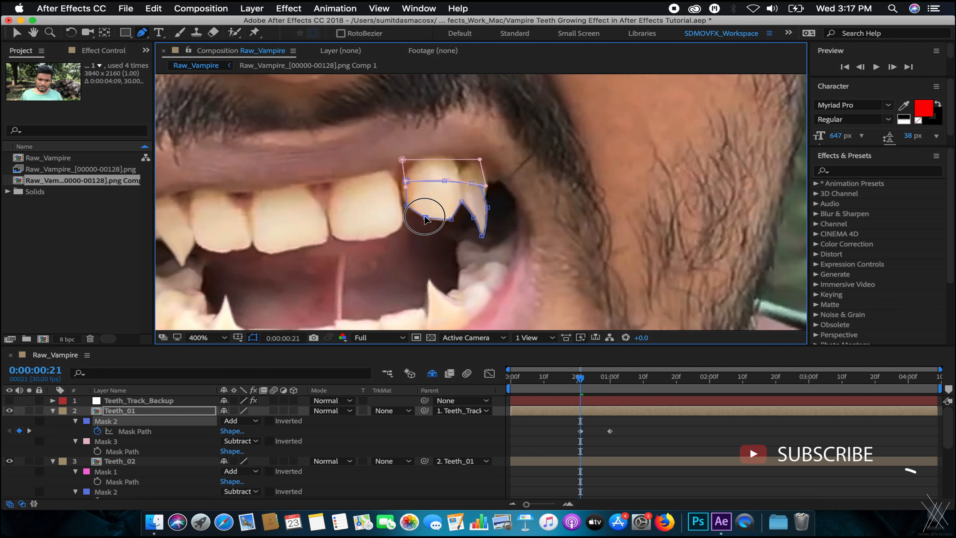
left_click_drag(483, 236, 451, 187)
scroll(496, 197, "up", 1)
key("super+z")
key("super+z")
left_click(467, 199)
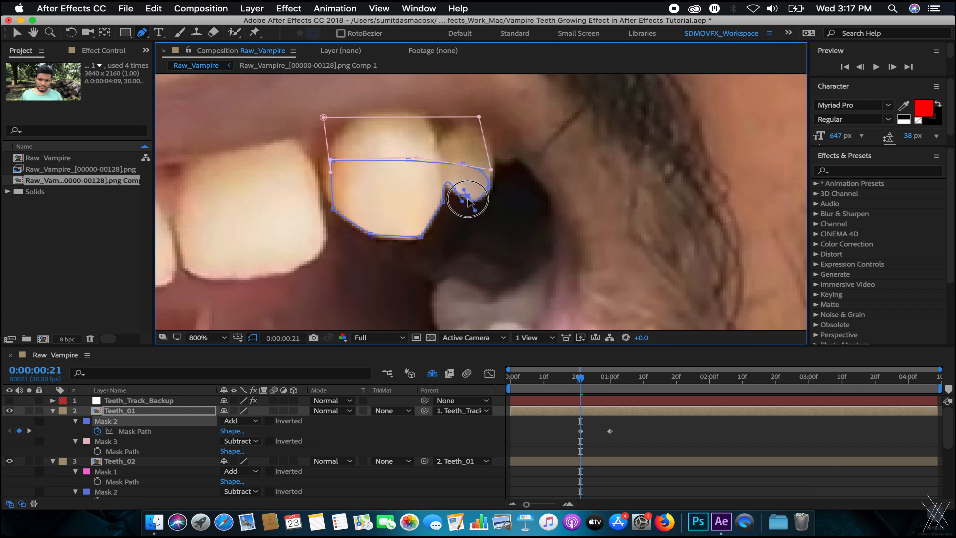
key("comma")
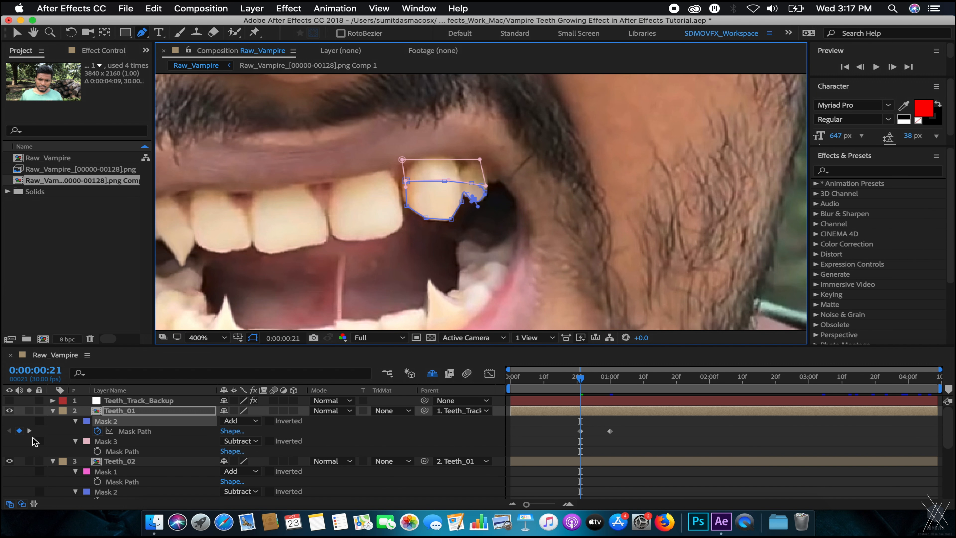
left_click(400, 386)
mouse_move(589, 381)
left_mouse_down()
mouse_move(560, 380)
mouse_move(611, 386)
mouse_move(574, 387)
left_mouse_up()
scroll(502, 179, "down", 1)
Add an Opacity keyframe to Teeth_01 at frame 15 and review its position keyframes.
scroll(508, 189, "up", 1)
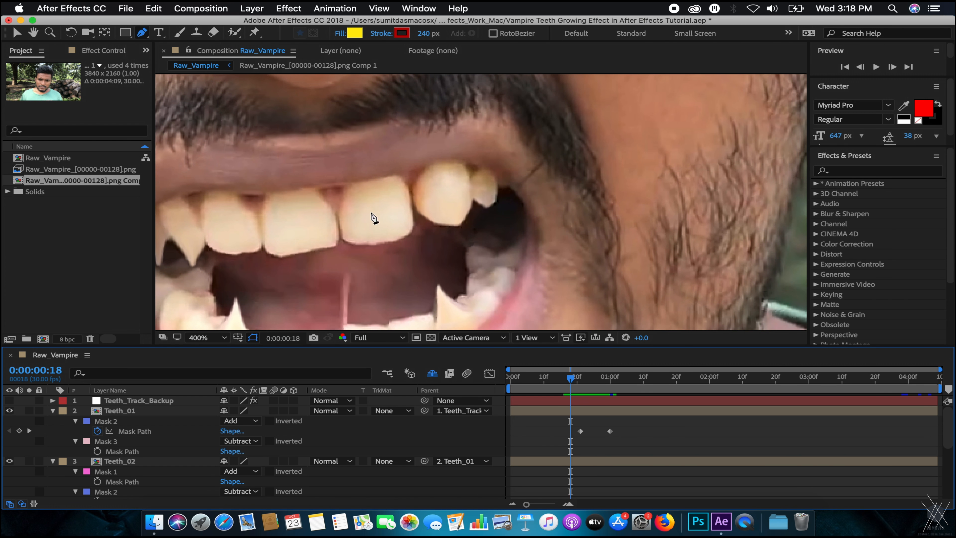
left_click(558, 381)
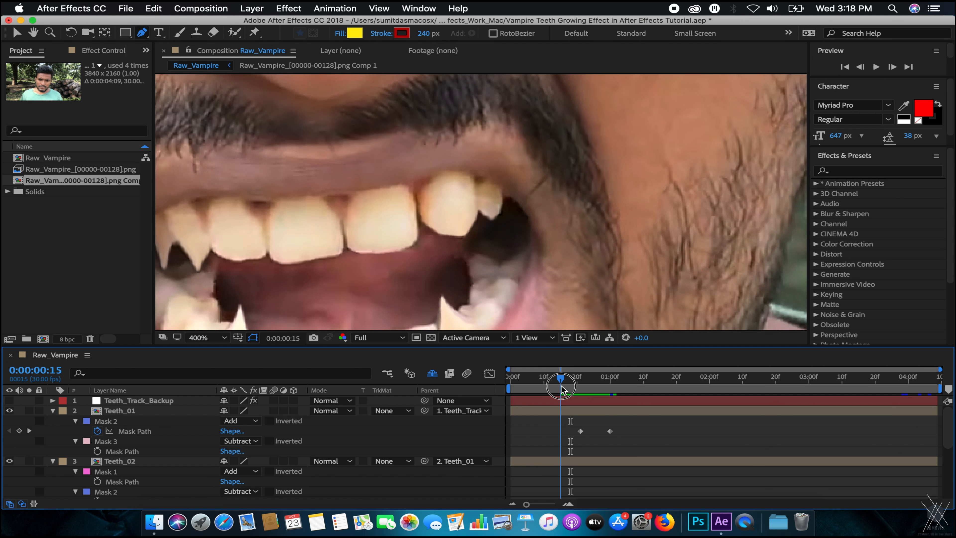
left_click(109, 413)
key("t")
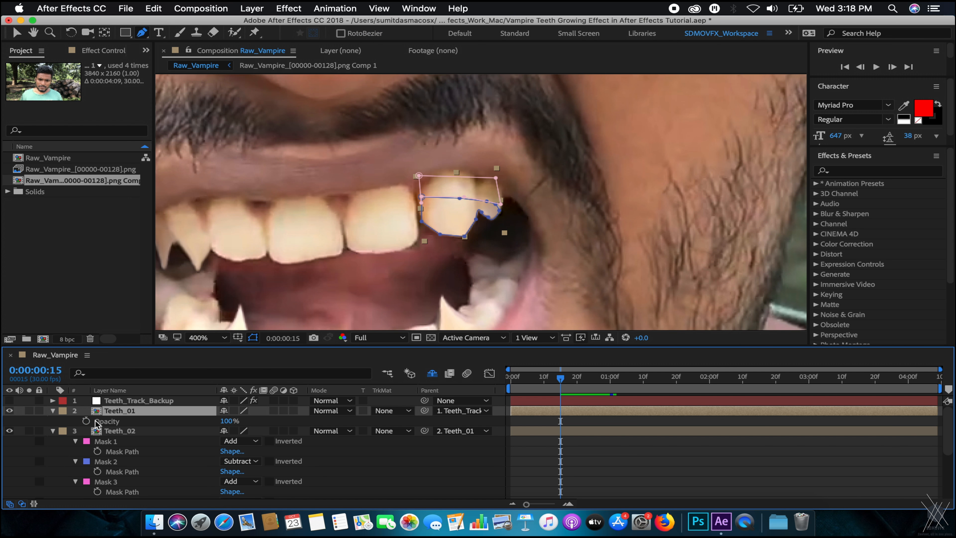
left_click(89, 420)
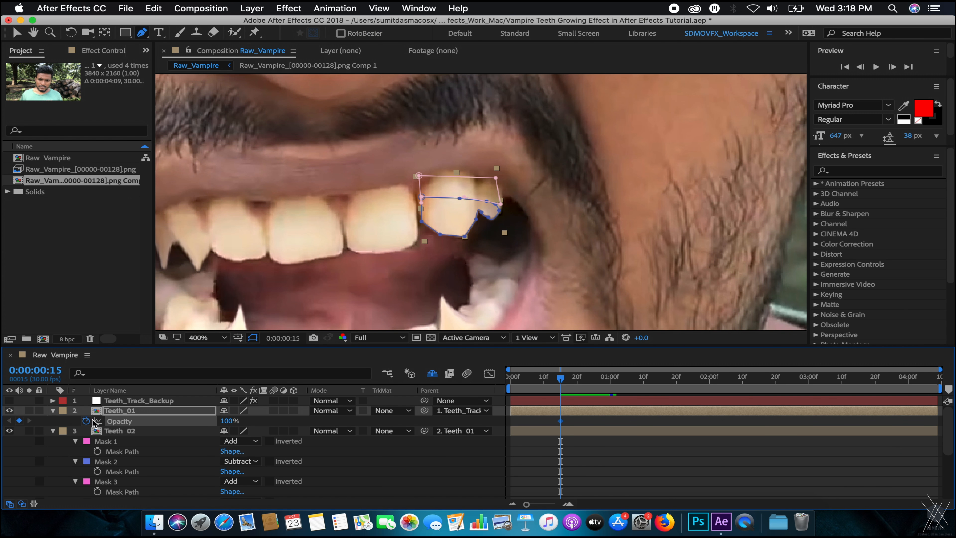
key("u")
key("t")
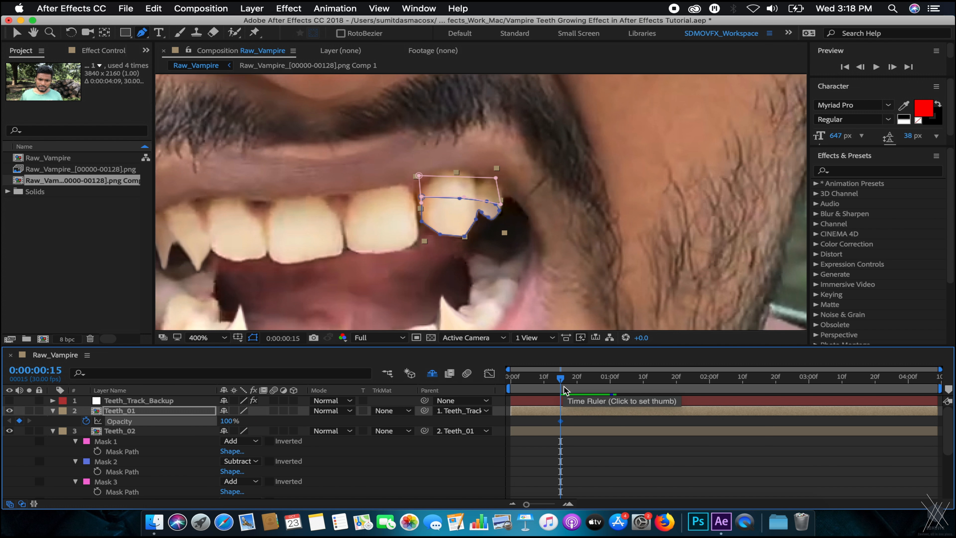
key("p")
left_click_drag(563, 386, 577, 390)
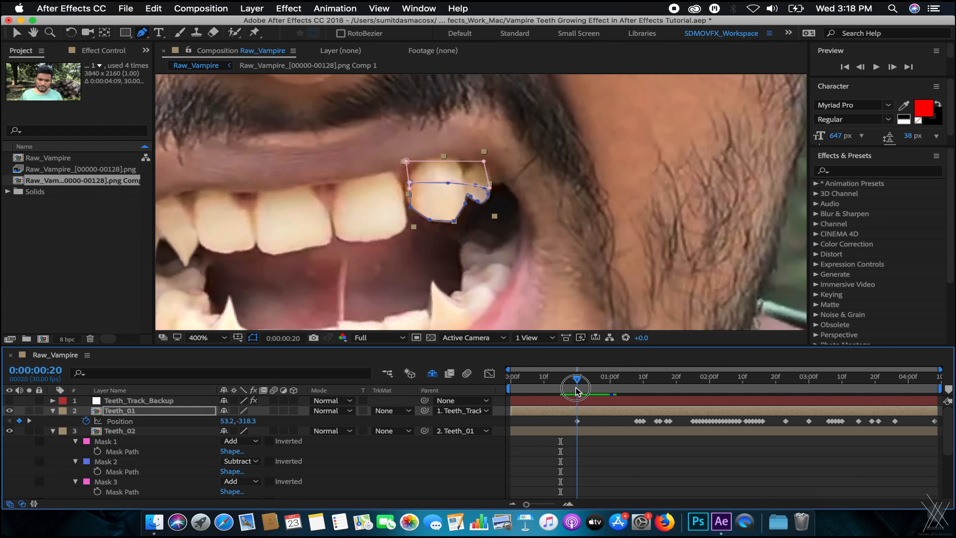
Key Teeth_01's opacity at 0% on frame 15 and 100% on frame 20.
key("t")
left_click(561, 385)
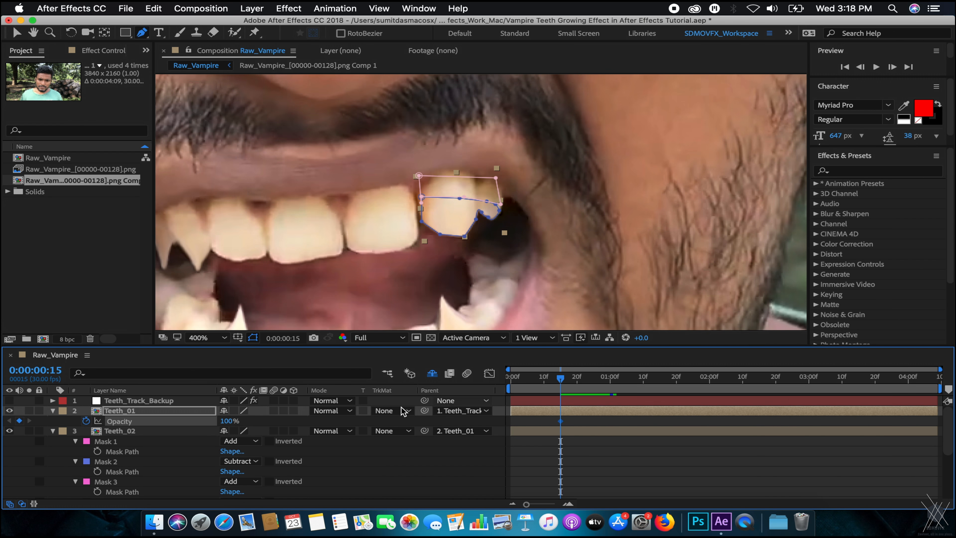
left_click_drag(225, 420, 113, 414)
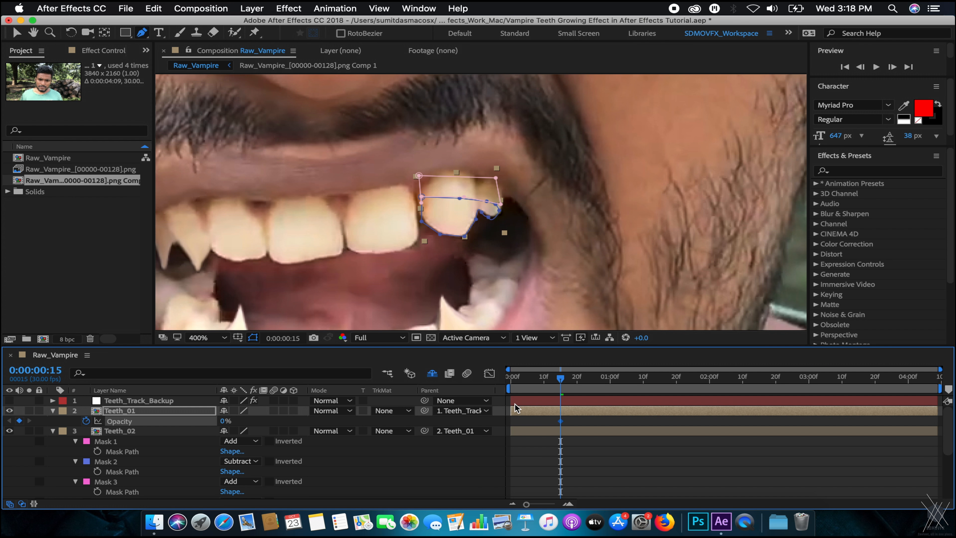
key("p")
left_click(566, 386)
left_click_drag(565, 386, 576, 385)
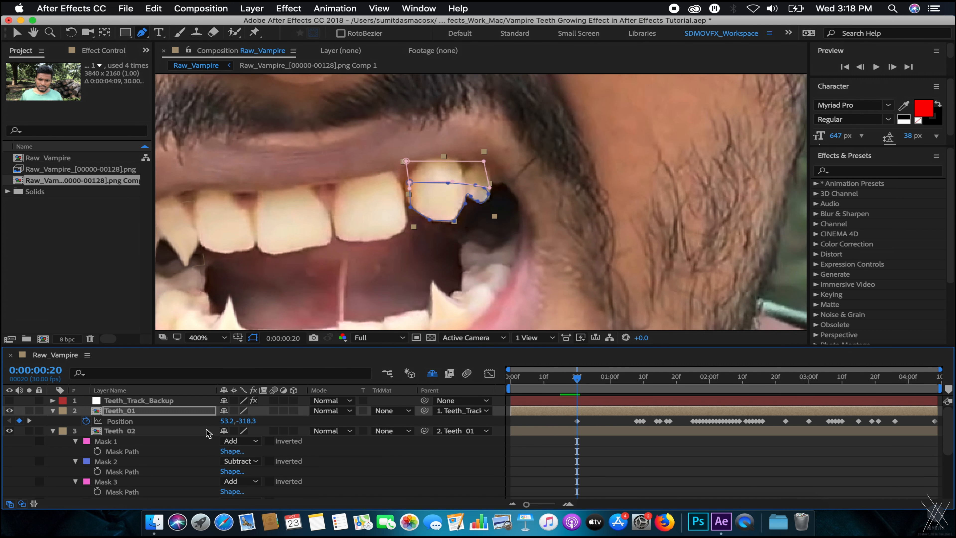
key("t")
left_click_drag(223, 422, 335, 420)
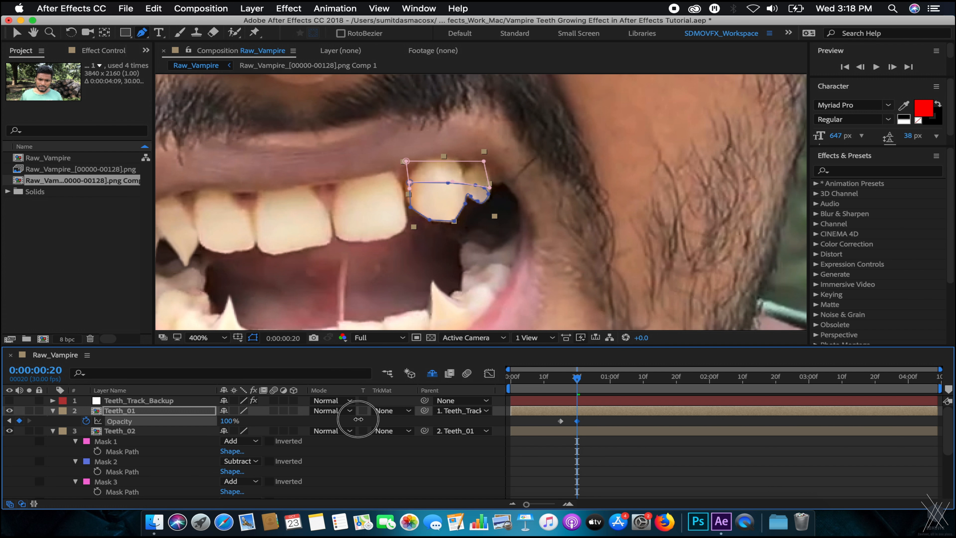
left_click(567, 381)
mouse_move(567, 382)
left_mouse_down()
mouse_move(553, 381)
mouse_move(604, 384)
mouse_move(580, 386)
left_mouse_up()
Check the fade at frame 23 with mask outlines hidden and the view panned onto the mouth.
left_click_drag(552, 421, 588, 427)
left_click_drag(572, 390, 613, 389)
left_click(253, 337)
scroll(503, 249, "down", 1)
left_click_drag(456, 214, 514, 229)
key("v")
left_click_drag(421, 271, 484, 246)
scroll(422, 227, "up", 1)
scroll(422, 228, "down", 1)
scroll(394, 199, "up", 1)
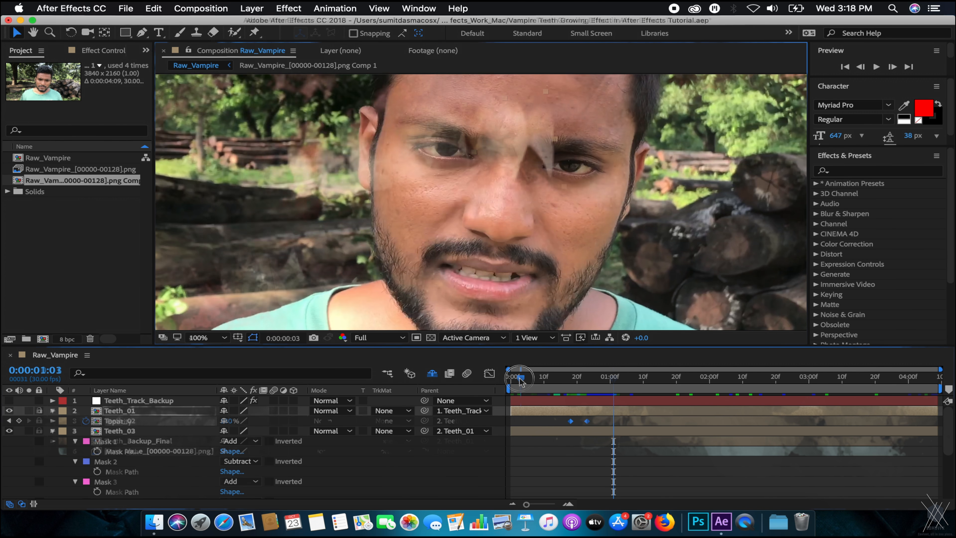
Preview the fang growth, then compare frame 26's full fangs with frame 18's normal teeth.
mouse_move(524, 377)
left_mouse_down()
mouse_move(781, 366)
mouse_move(528, 388)
mouse_move(544, 378)
left_mouse_up()
key("space")
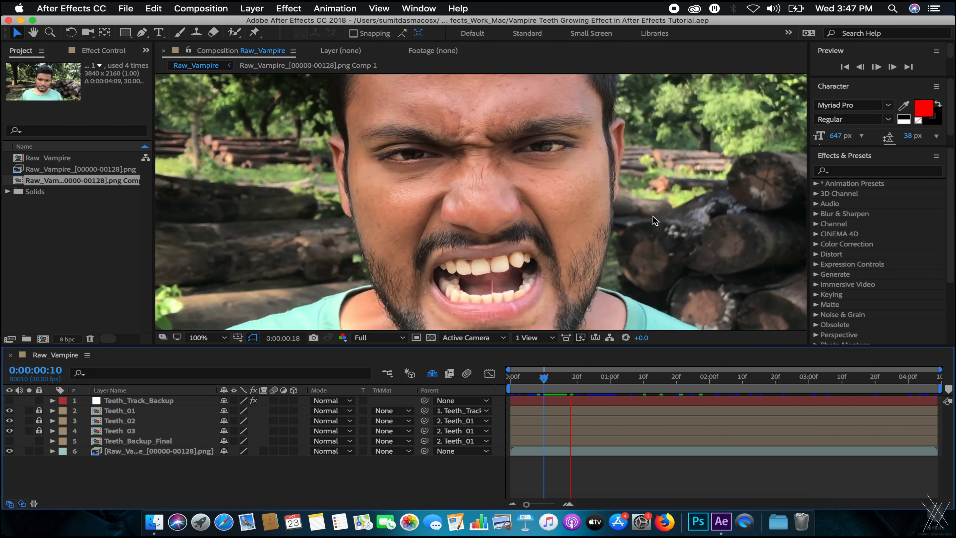
left_click(554, 379)
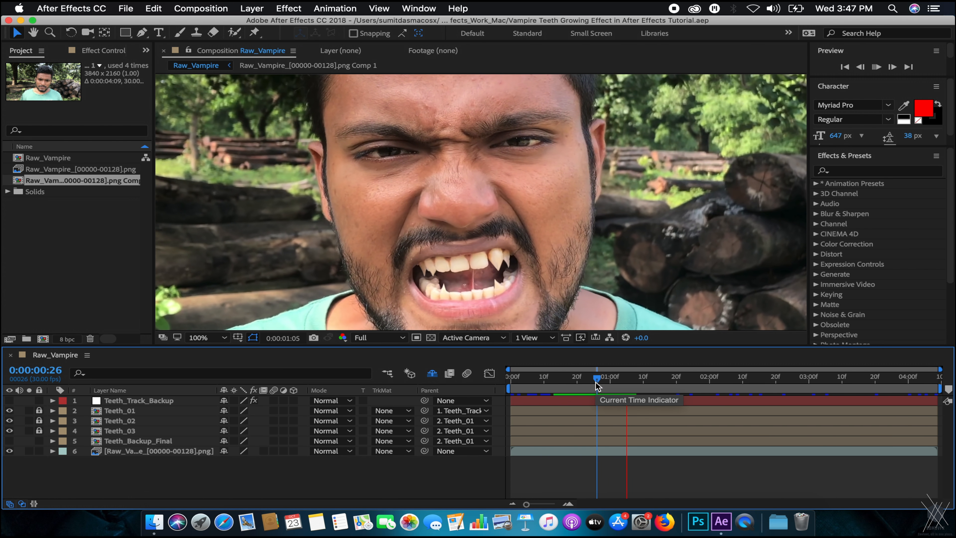
left_click(589, 383)
left_click_drag(590, 382, 571, 380)
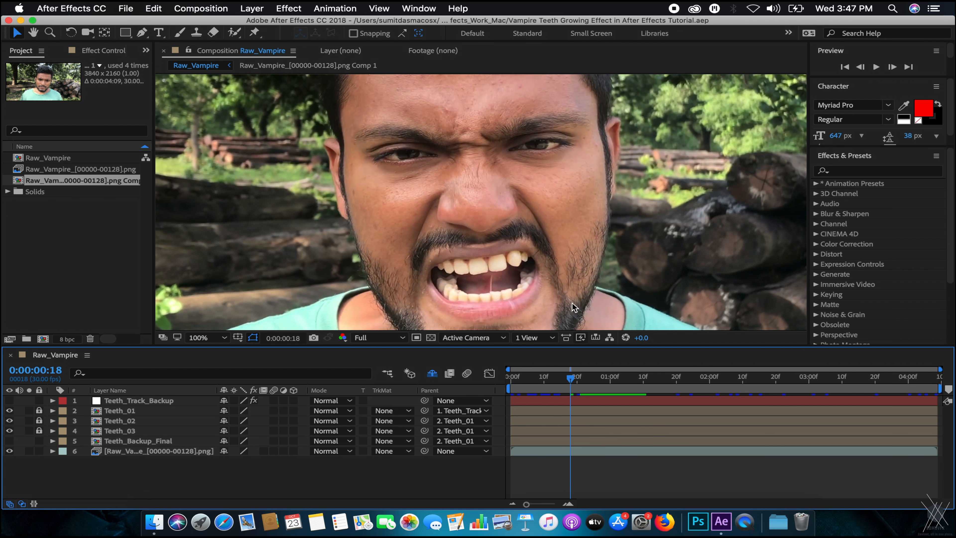
scroll(435, 169, "up", 1)
key("space")
left_click_drag(511, 171, 484, 288)
key("space")
left_click_drag(399, 240, 437, 221)
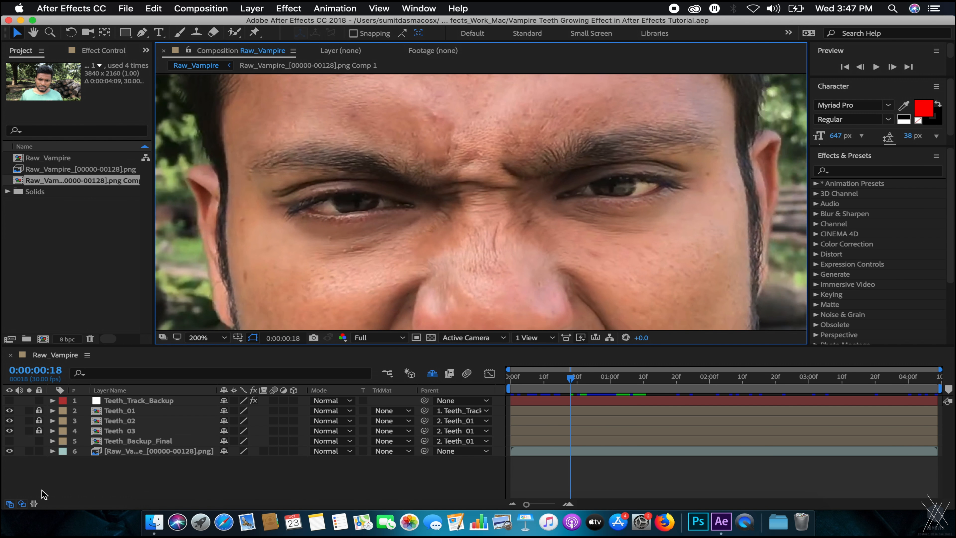
Create a Null Object layer, duplicate it with Cmd+D, and begin renaming layer 1.
right_click(140, 480)
mouse_move(177, 380)
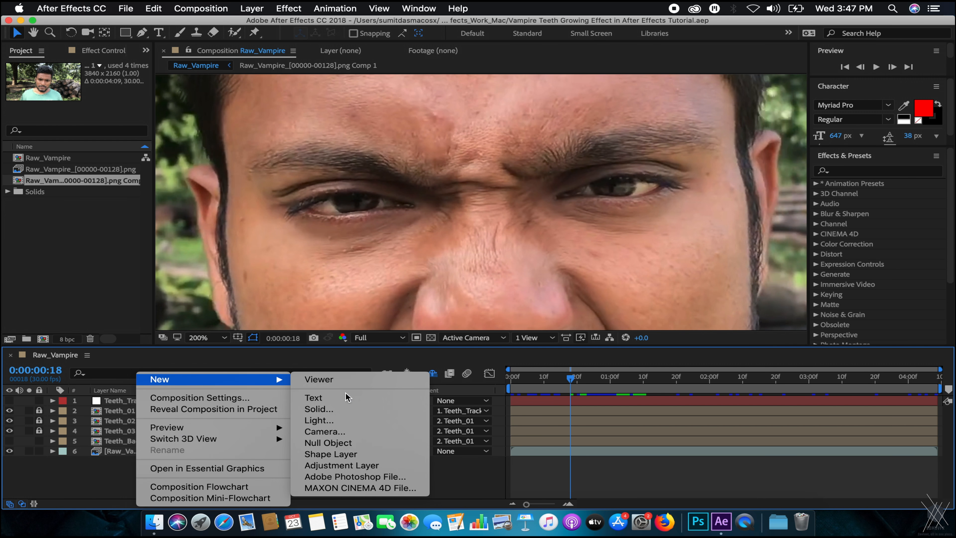
left_click(320, 445)
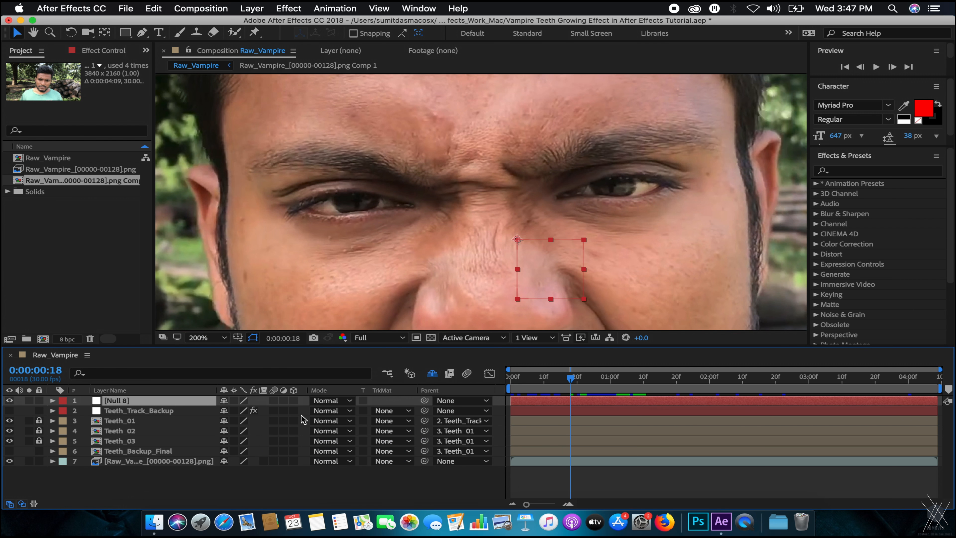
key("super+d")
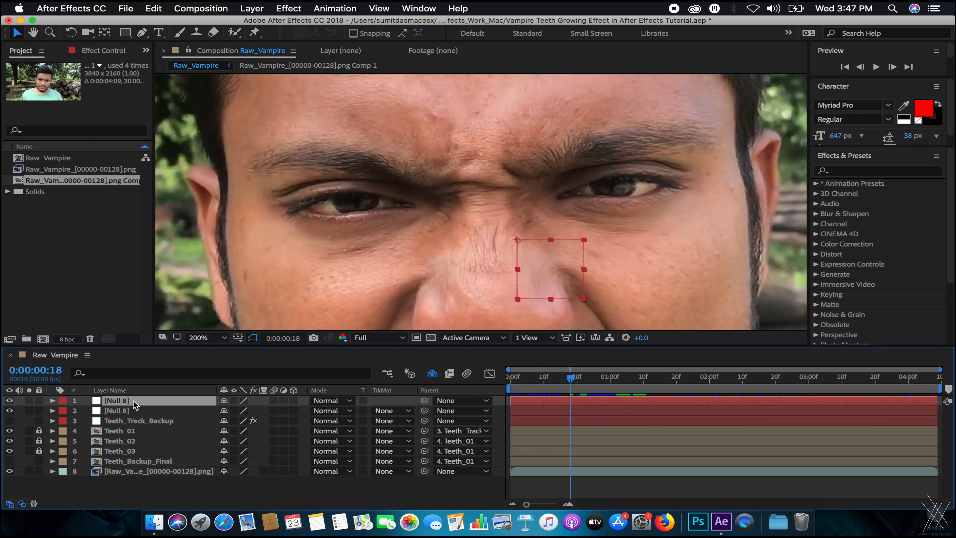
key("Return")
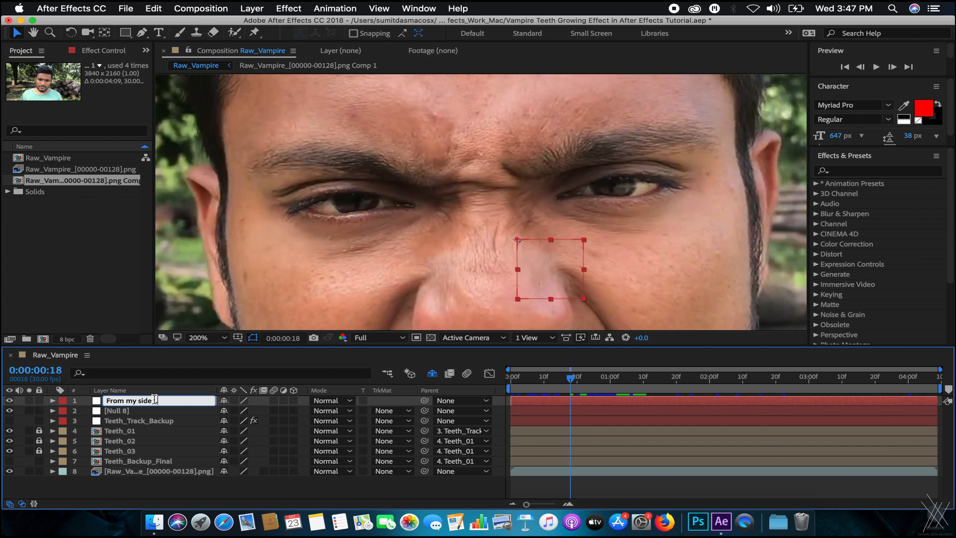
Rename the first null layer to 'From my side L'.
left_click(146, 412)
left_click(147, 405)
key("Return")
type("v")
key("Return")
key("super+c")
key("Return")
Rename the second null layer to 'From my side R' and save the project.
left_click(117, 410)
key("Return")
key("super+v")
key("Return")
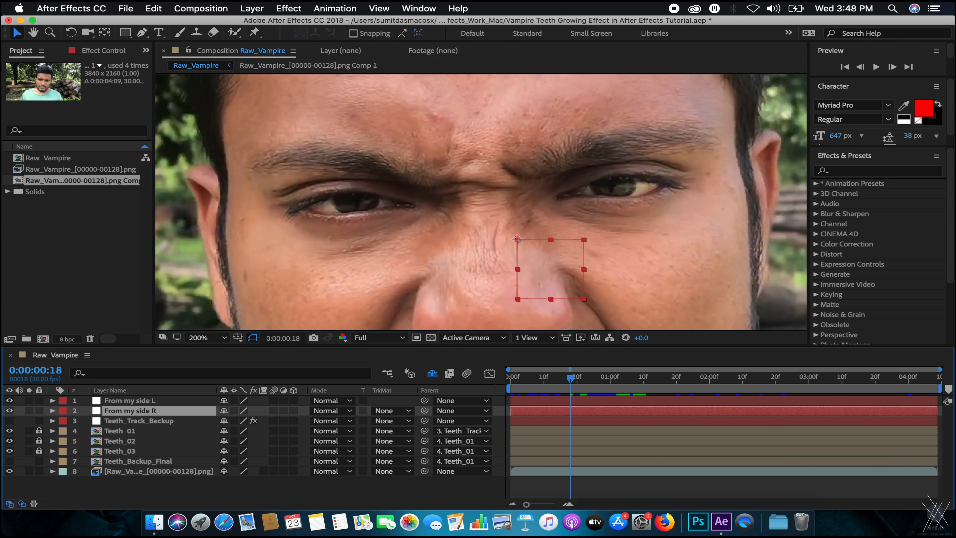
key("super+s")
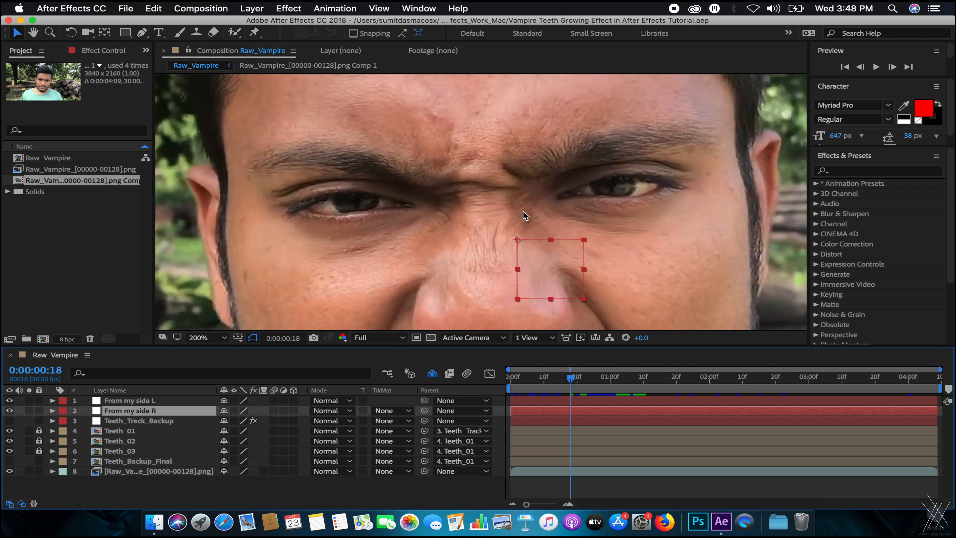
Return to the first frame, browse the Animation menu, and select the raw footage layer.
left_click(147, 401)
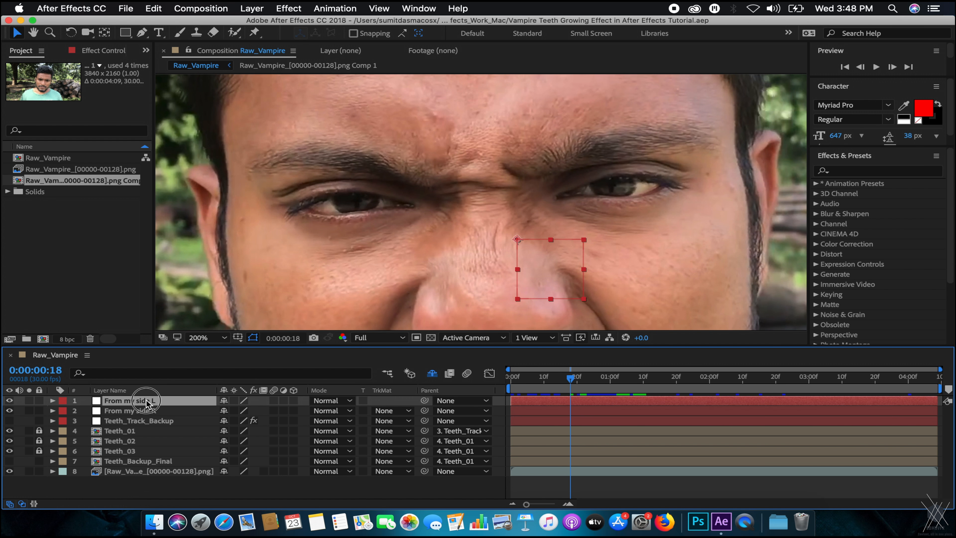
left_click_drag(534, 381, 452, 384)
scroll(560, 192, "down", 1)
scroll(560, 194, "up", 1)
left_click(353, 6)
left_click(353, 6)
left_click(354, 8)
mouse_move(301, 7)
left_click(335, 9)
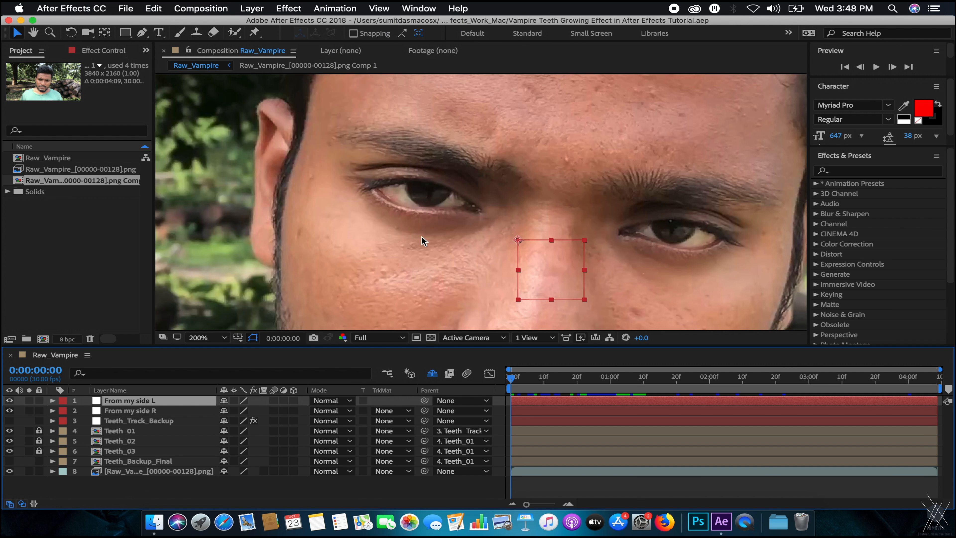
left_click(153, 462)
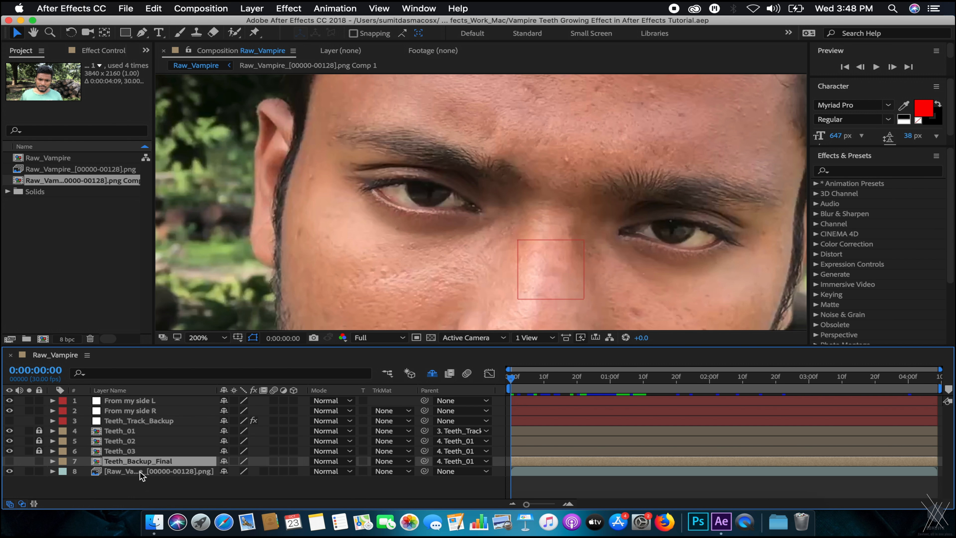
left_click(141, 471)
scroll(371, 277, "down", 1)
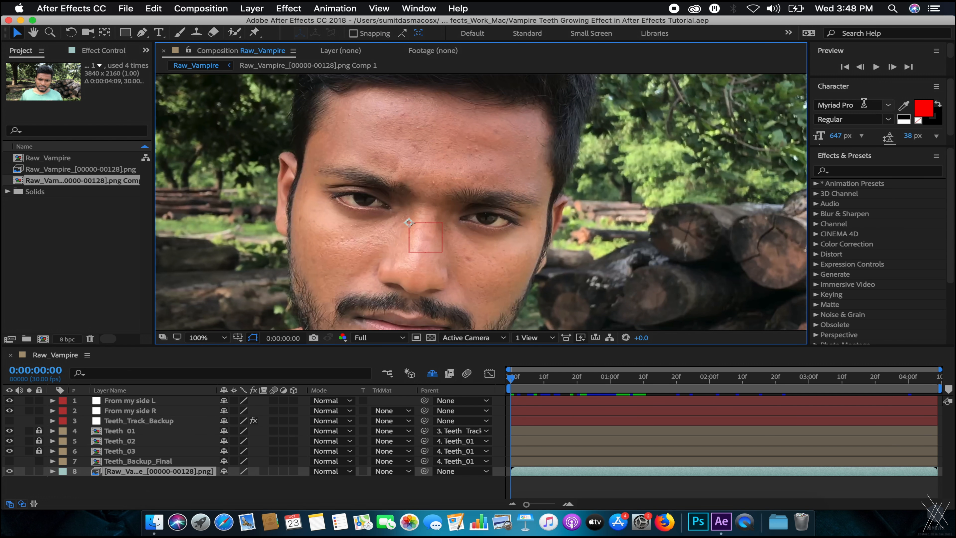
Start Track Motion on the footage at 400% zoom and place Track Point 1 on the eye.
left_click(349, 7)
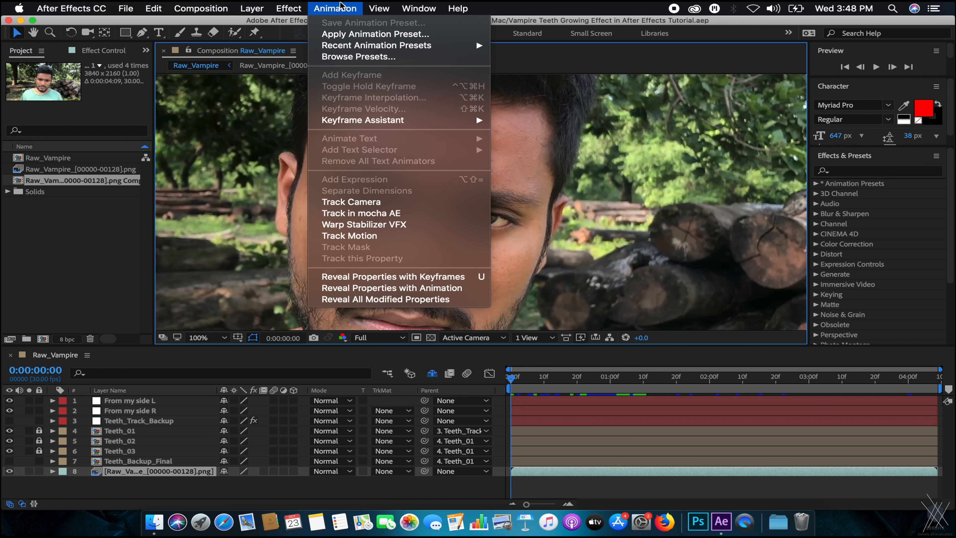
left_click(366, 235)
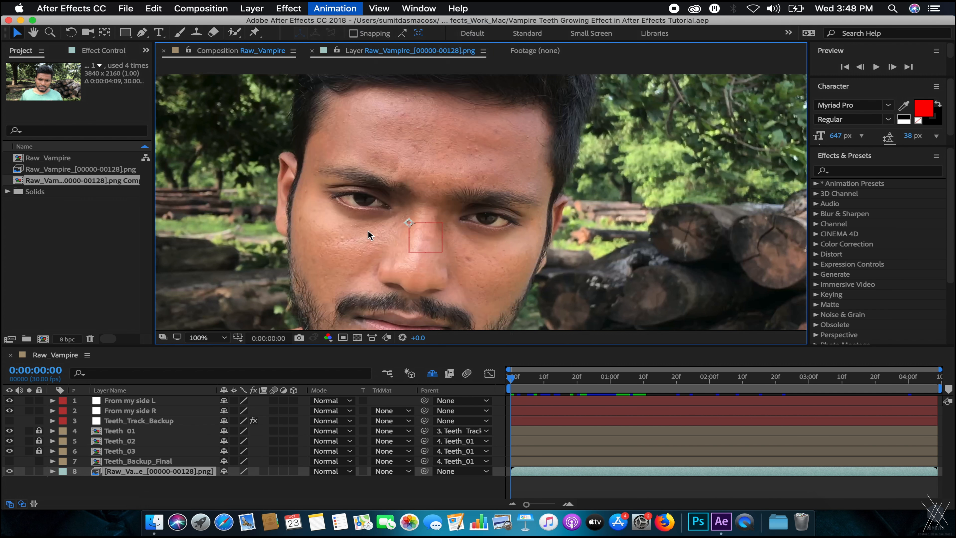
key("period")
key("period")
key("period")
key("period")
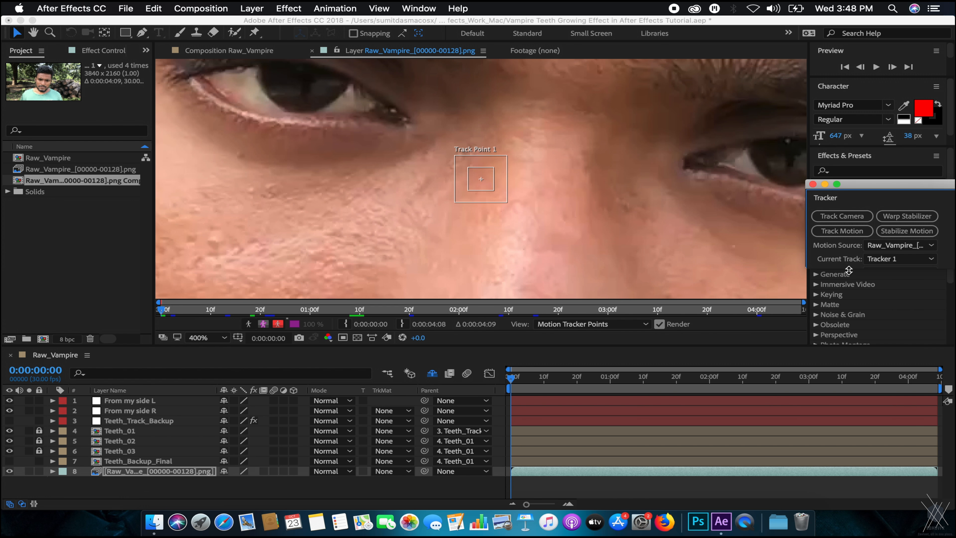
left_click_drag(849, 269, 848, 365)
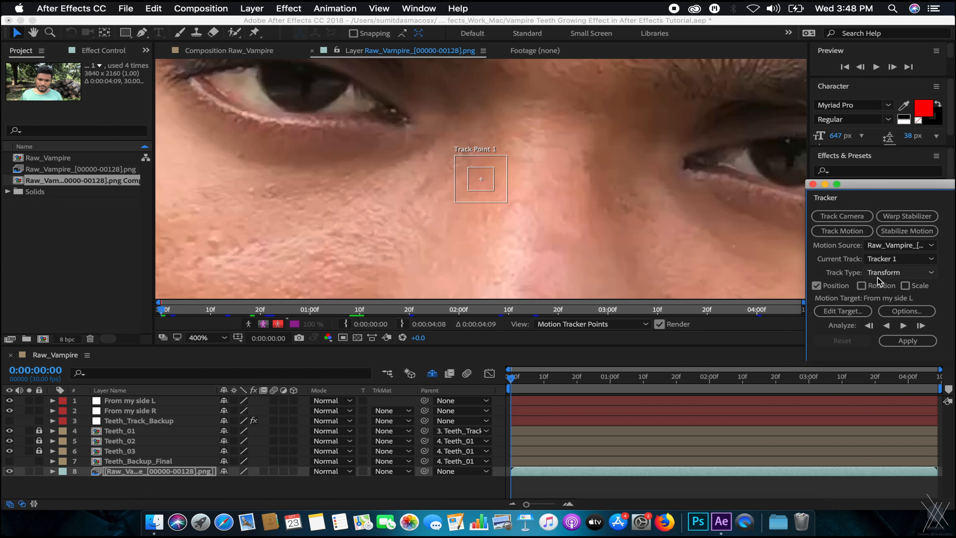
left_click_drag(401, 197, 567, 258)
left_click_drag(654, 250, 507, 209)
Analyze the eye track forward, then stop the analysis.
scroll(465, 182, "up", 1)
scroll(549, 177, "up", 1)
scroll(550, 178, "down", 2)
scroll(549, 178, "up", 1)
key("space")
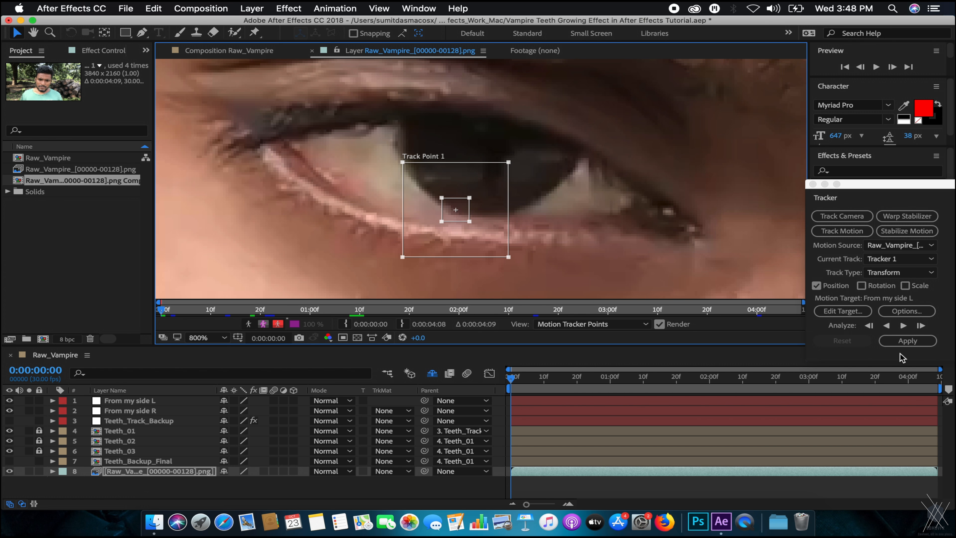
left_click(903, 326)
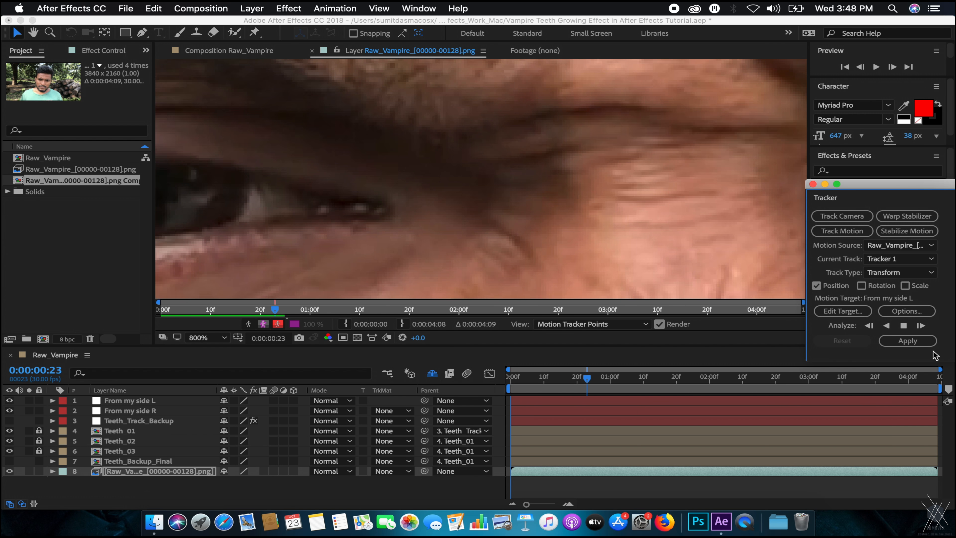
left_click(904, 326)
Go back to the first frame and re-track the eye forward, stopping at 1 second 11 frames.
scroll(486, 204, "down", 1)
scroll(485, 209, "down", 2)
scroll(469, 213, "up", 2)
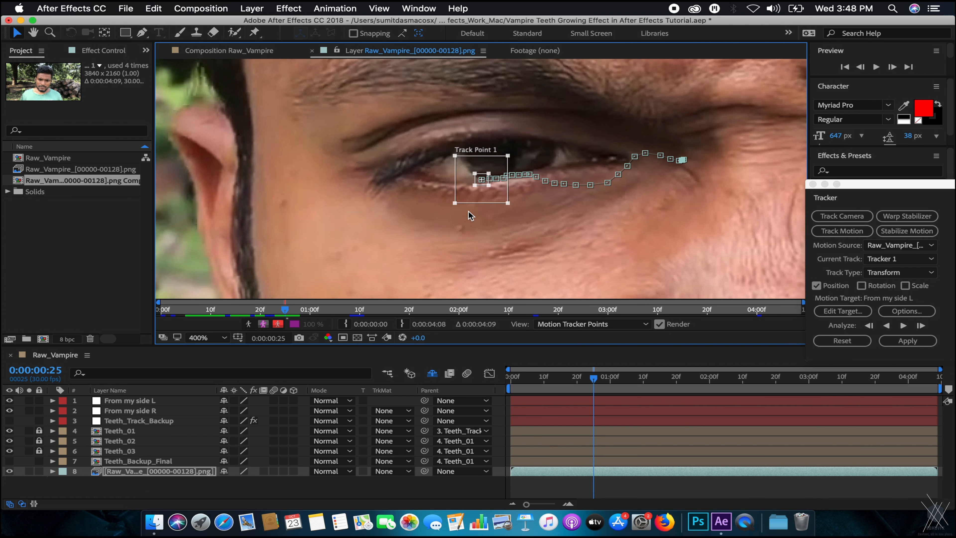
scroll(553, 205, "up", 2)
scroll(552, 209, "down", 2)
scroll(527, 222, "up", 1)
left_click_drag(570, 380, 431, 380)
left_click_drag(560, 231, 442, 247)
left_click(904, 326)
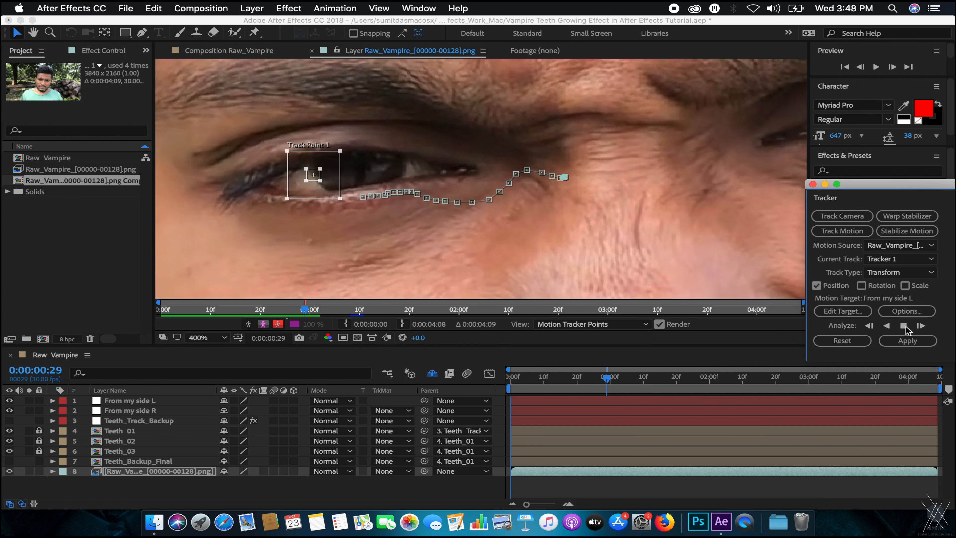
left_click(903, 326)
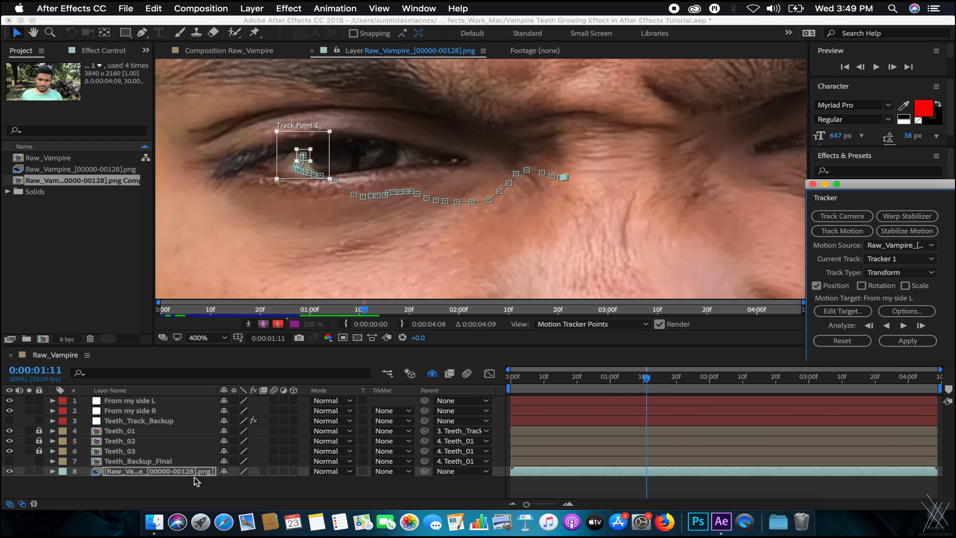
Delete Tracker 1 from the footage layer, close the Tracker panel, and save.
key("u")
left_click(105, 474)
key("Delete")
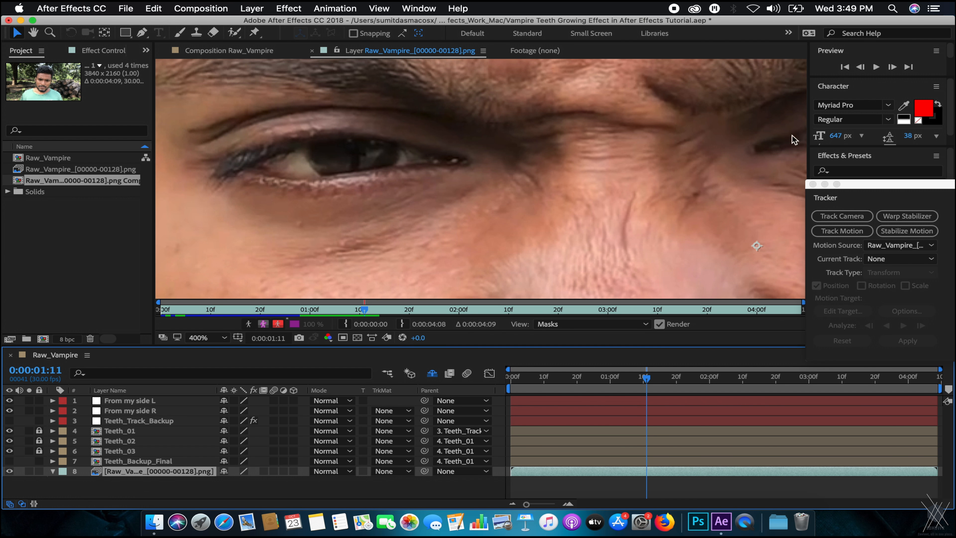
left_click(812, 184)
key("super+s")
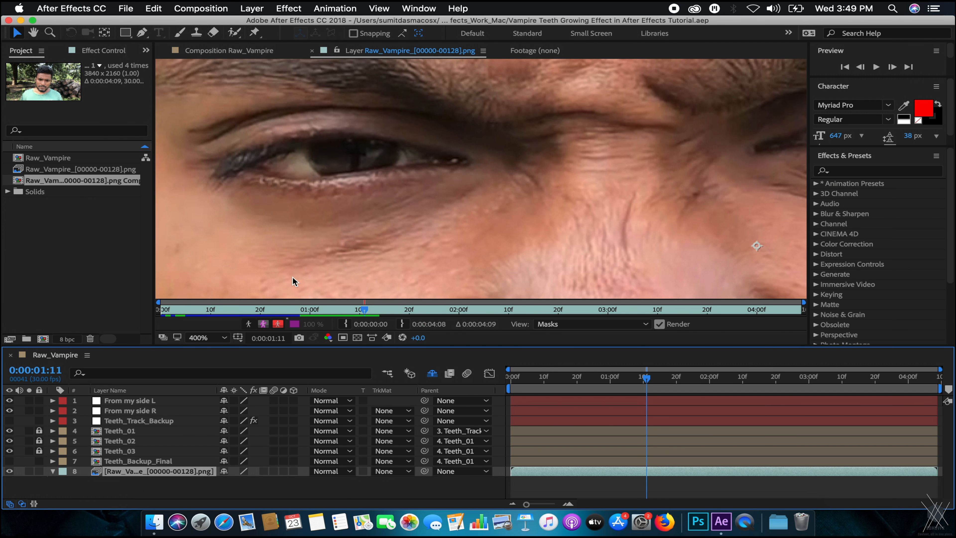
Return to the Raw_Vampire composition at its start, fit the frame, and preview the fang animation.
left_click(208, 338)
left_click(214, 333)
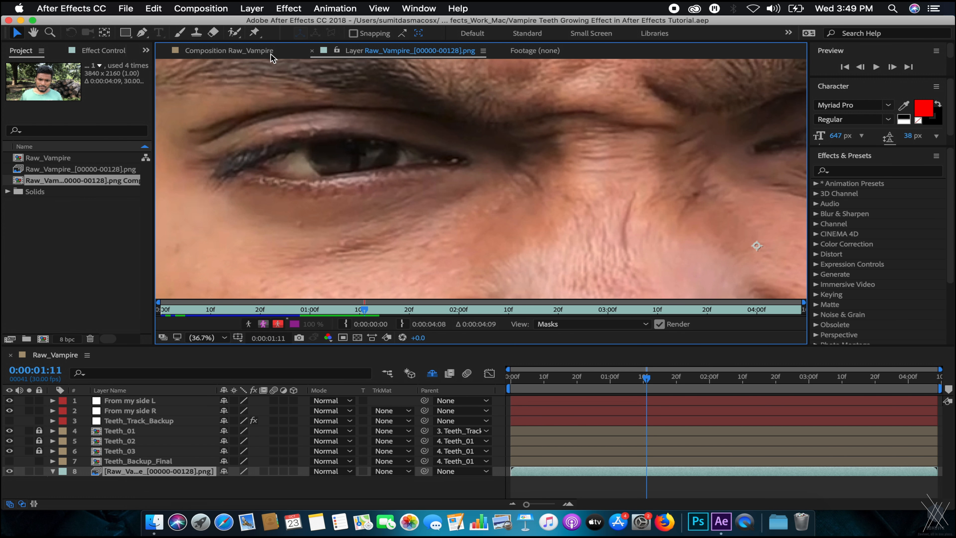
left_click(268, 51)
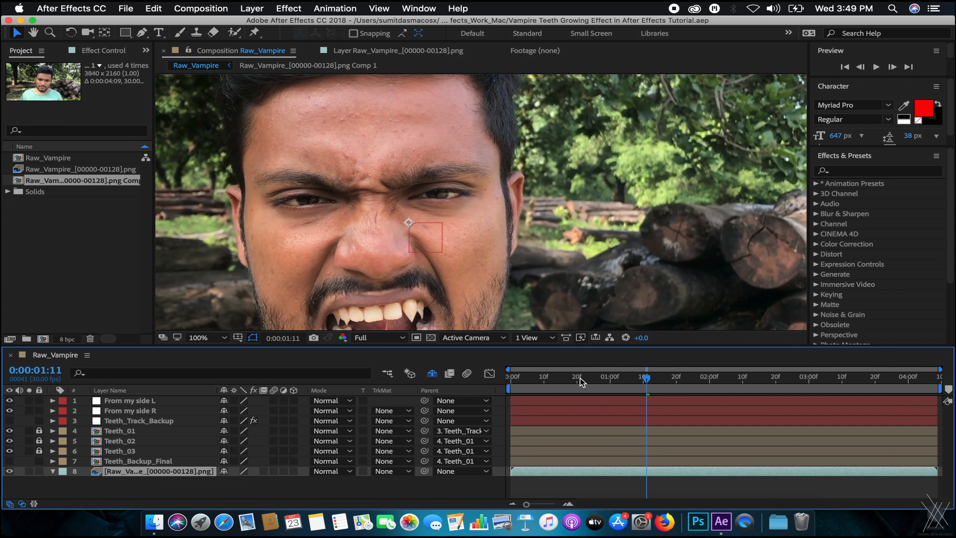
key("Home")
left_click(204, 338)
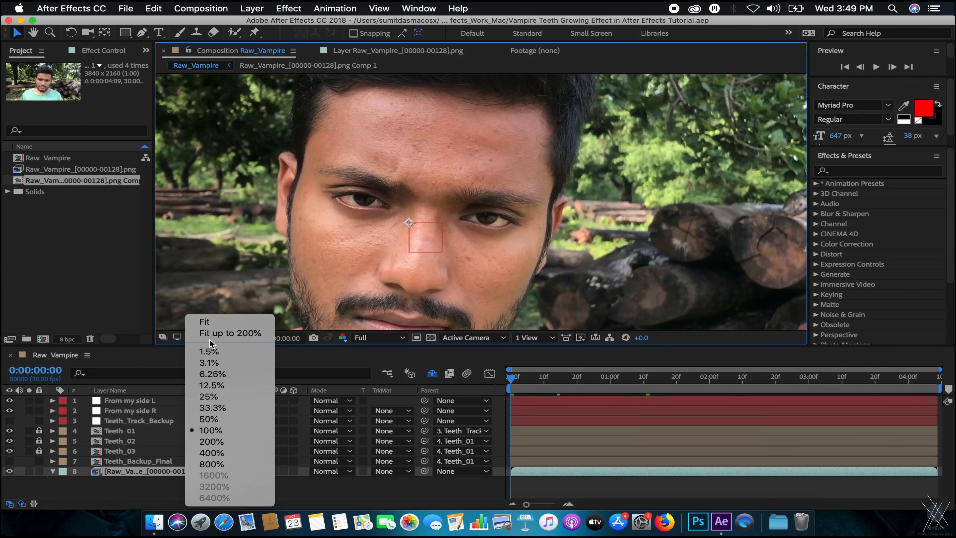
left_click(212, 297)
left_click(732, 364)
key("space")
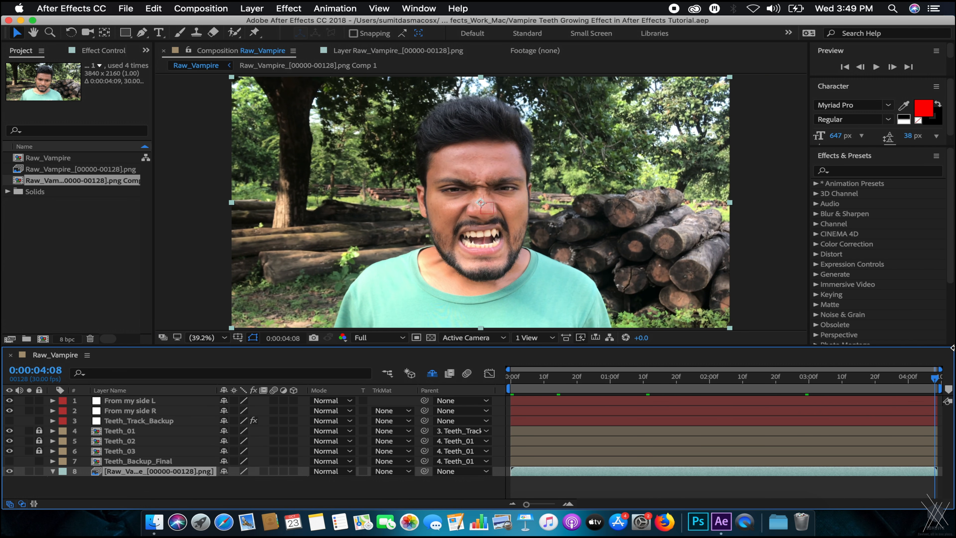
left_click_drag(901, 369, 948, 371)
left_click(286, 5)
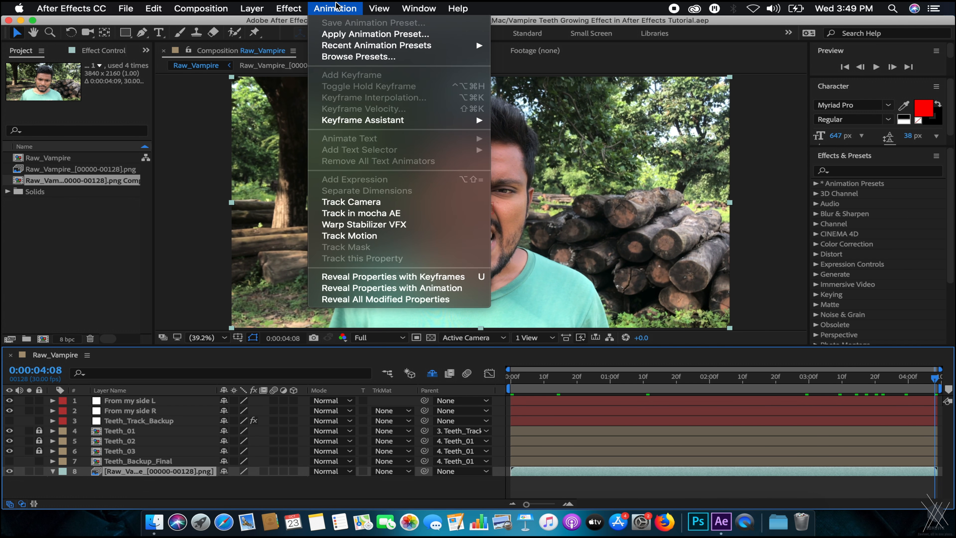
Send the footage to mocha AE, skip registration, and create project Demon_Eyes with frames 0–128.
left_click(355, 214)
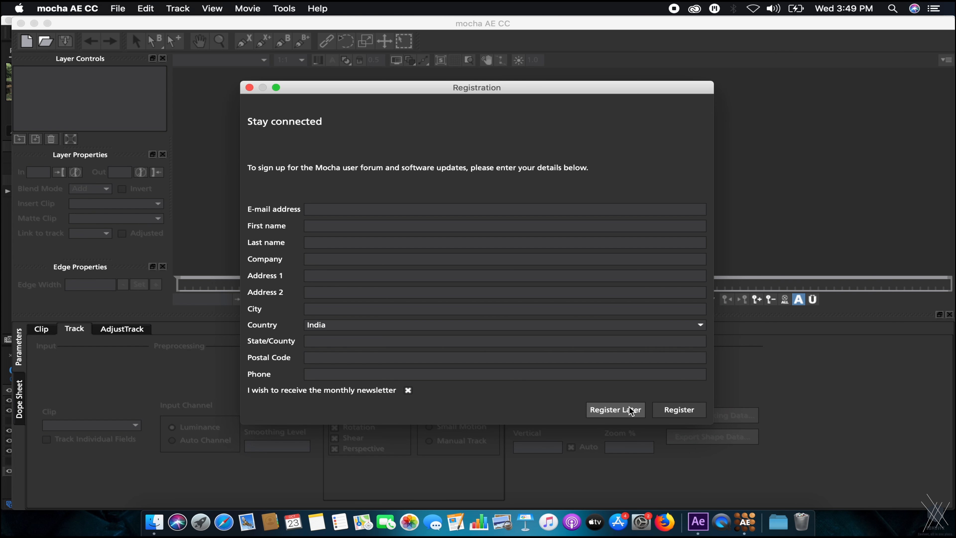
left_click(617, 406)
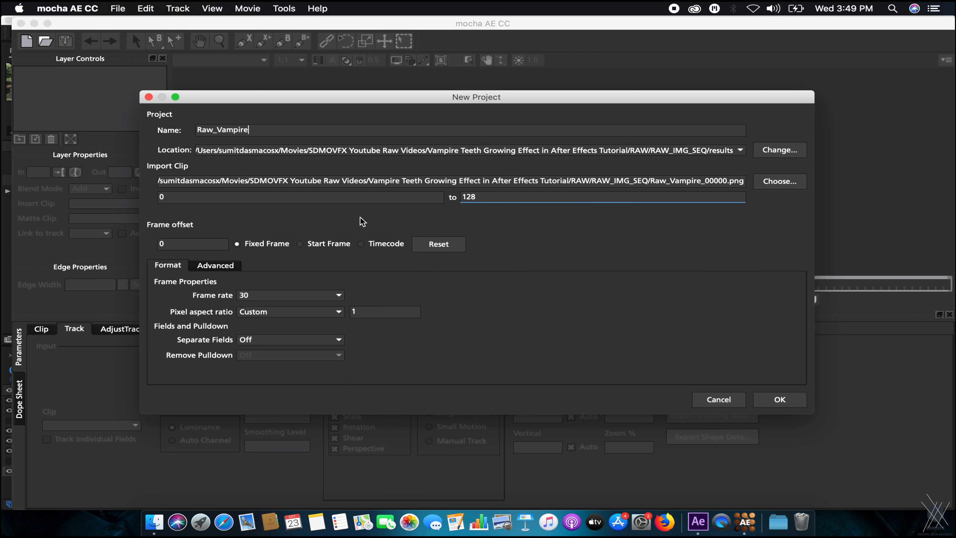
left_click(779, 400)
left_click(471, 280)
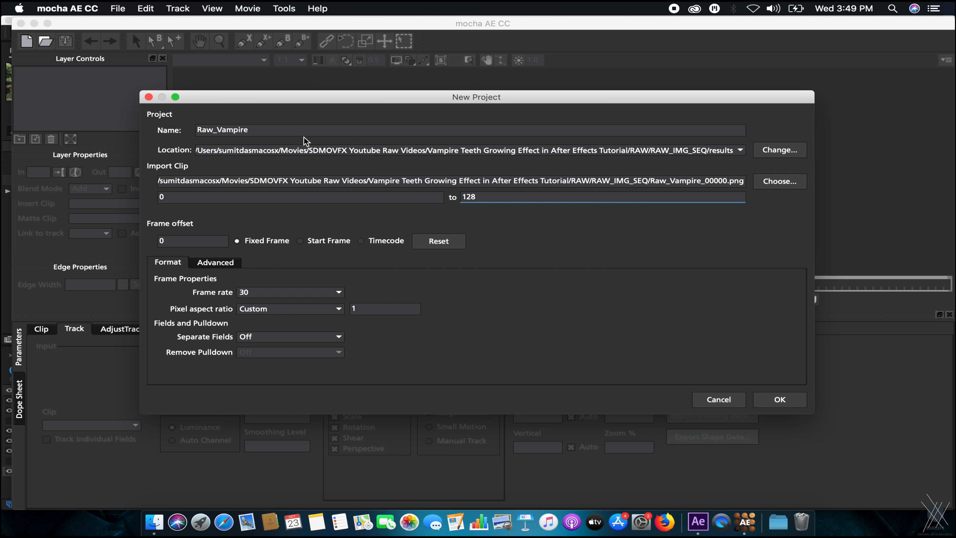
left_click_drag(281, 133, 133, 151)
key("Return")
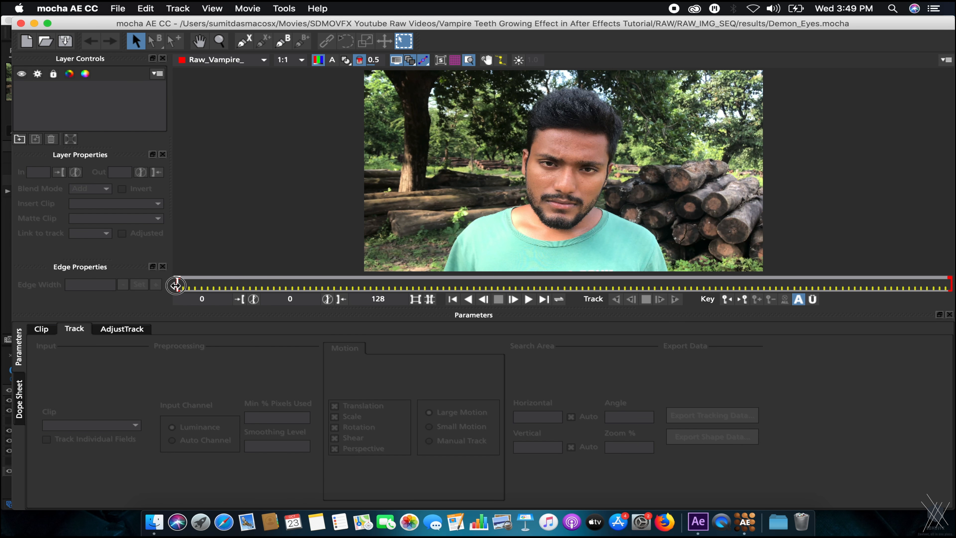
Go to frame 110, where he snarls, and zoom in on the left eye.
left_click_drag(480, 281, 951, 299)
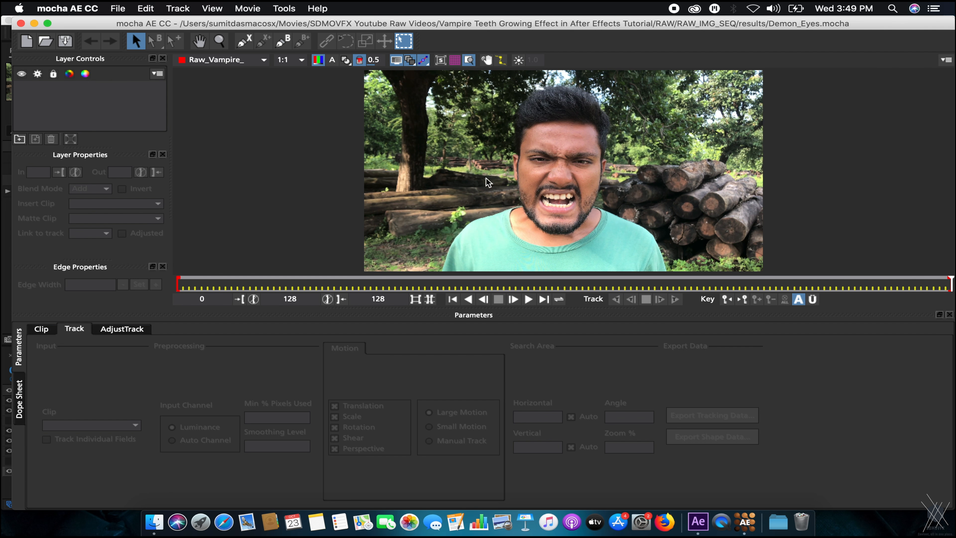
key("x")
key("z")
left_click_drag(523, 183, 744, 89)
key("x")
left_click_drag(623, 146, 361, 177)
key("z")
left_click_drag(361, 175, 529, 146)
key("x")
key("z")
key("z")
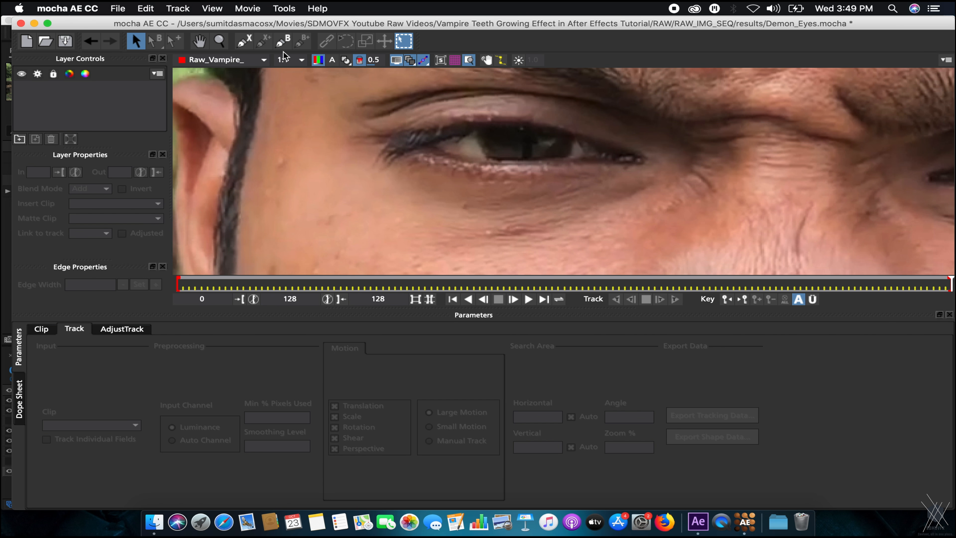
Draw a closed five-point X-spline around the eye outline.
left_click(242, 42)
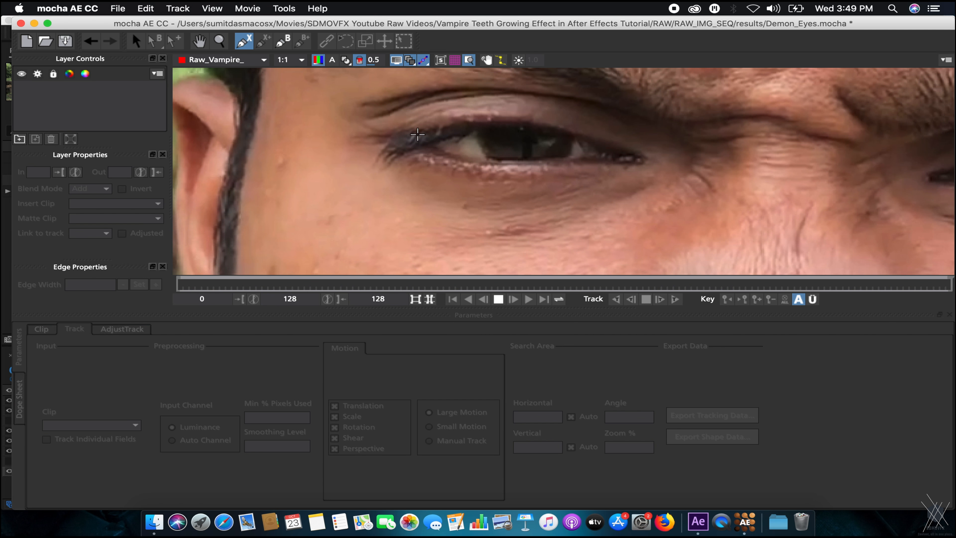
left_click(391, 136)
left_click(490, 121)
left_click(602, 139)
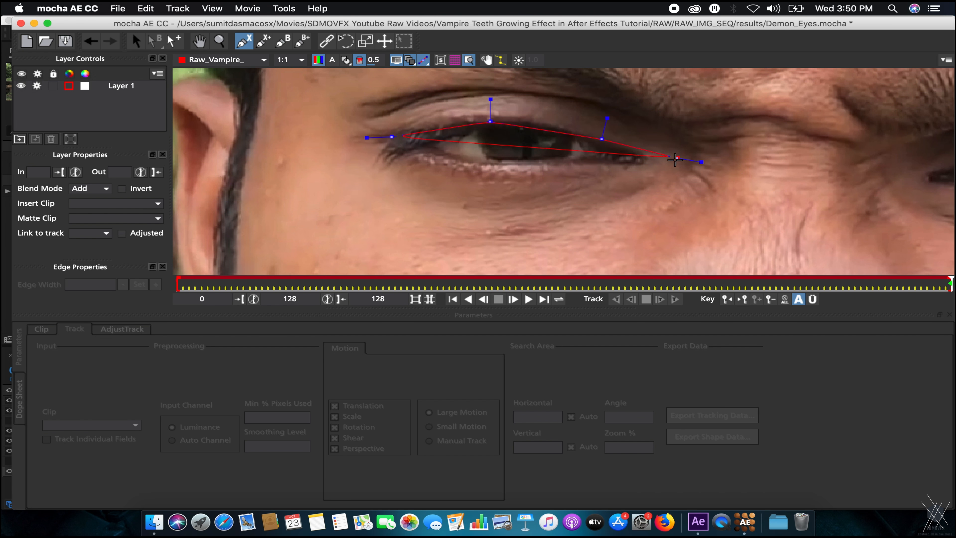
left_click(644, 159)
left_click(540, 161)
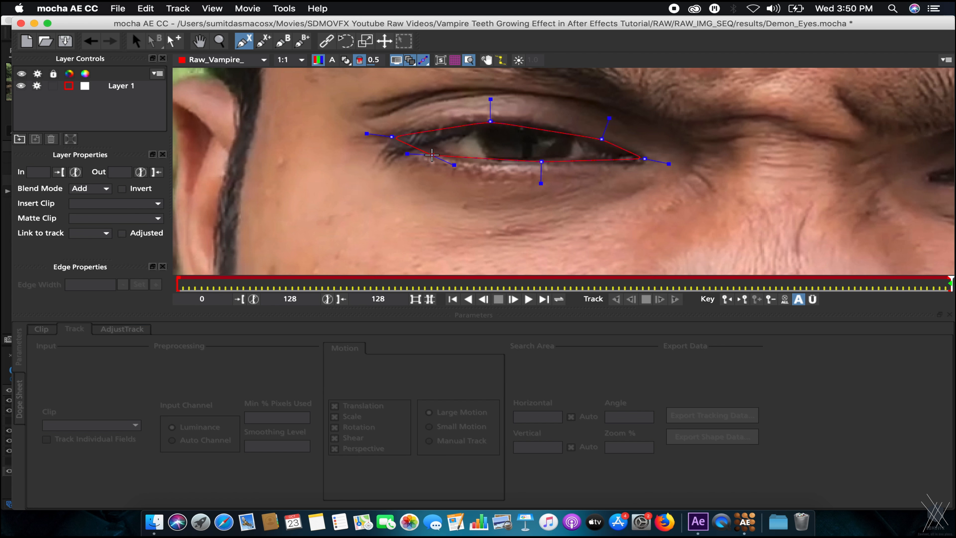
right_click(432, 155)
Enable Perspective motion for the shape and zoom out to the full frame.
key("z")
left_click_drag(699, 167, 461, 254)
key("x")
left_click_drag(558, 226, 473, 239)
left_click(362, 449)
key("z")
left_click_drag(695, 149, 661, 221)
Track the eye shape forward through the clip and scrub back to check it.
key("x")
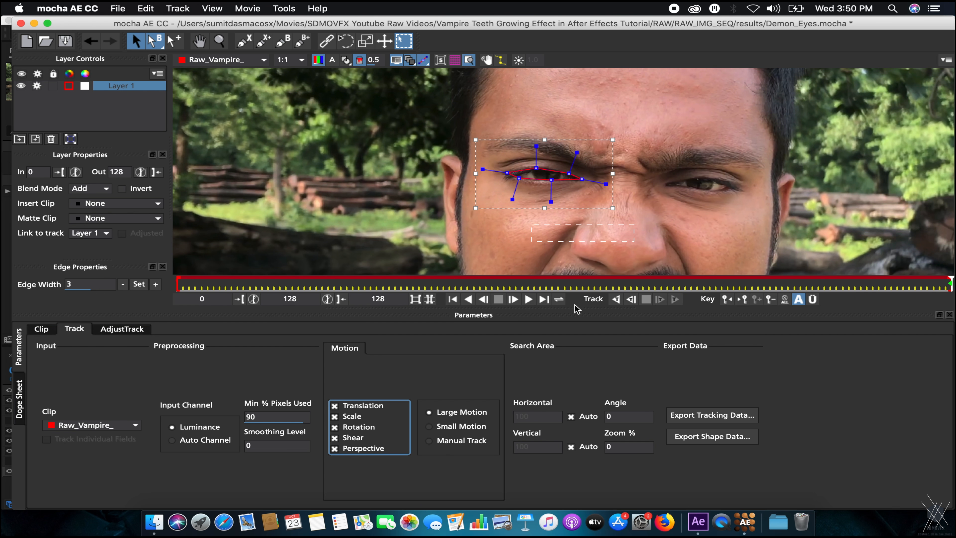
left_click(615, 299)
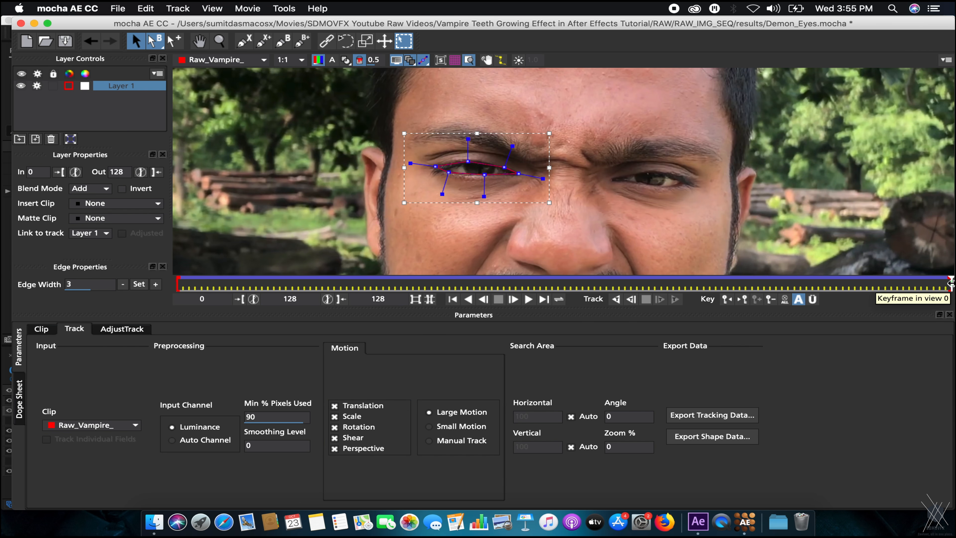
left_click_drag(903, 286, 949, 281)
Copy the After Effects Corner Pin tracking data to the clipboard and switch to After Effects.
left_click(712, 414)
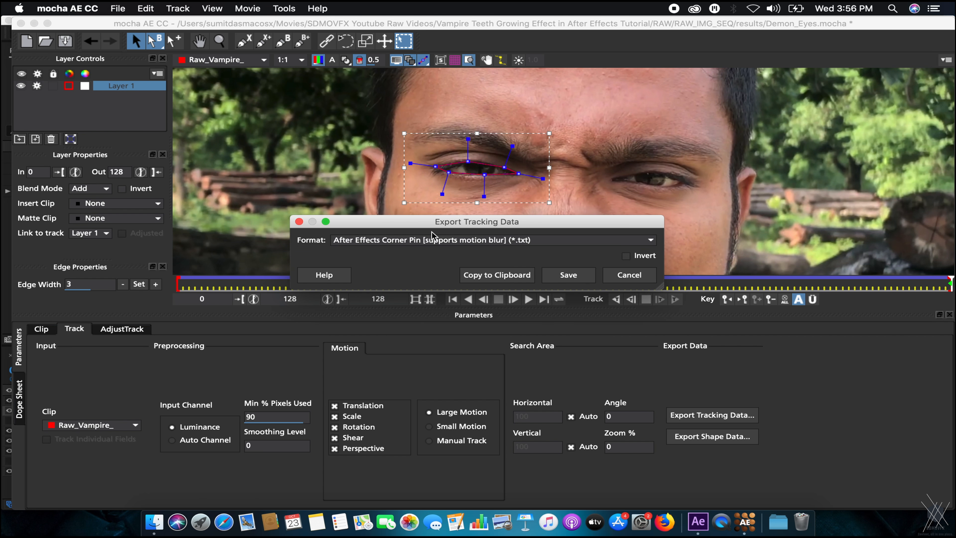
left_click(481, 273)
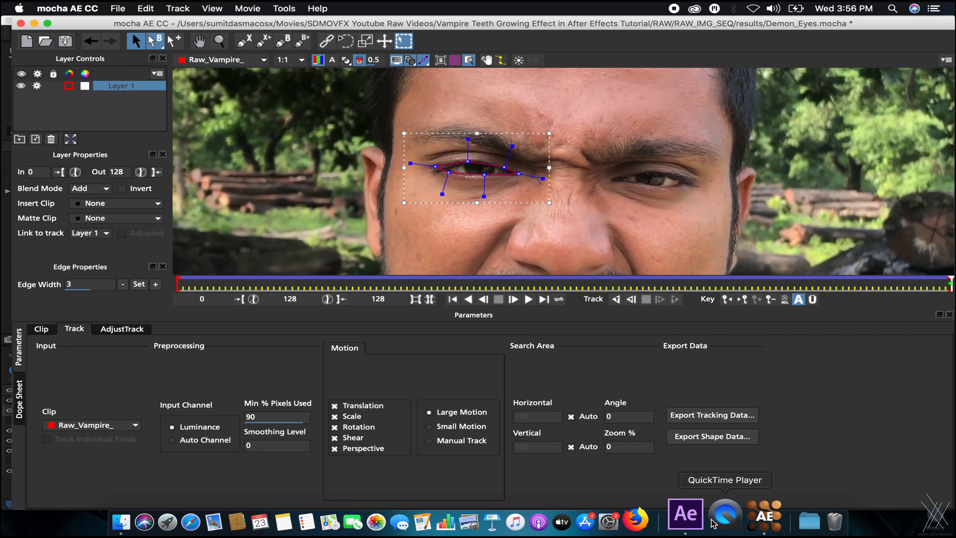
left_click(696, 523)
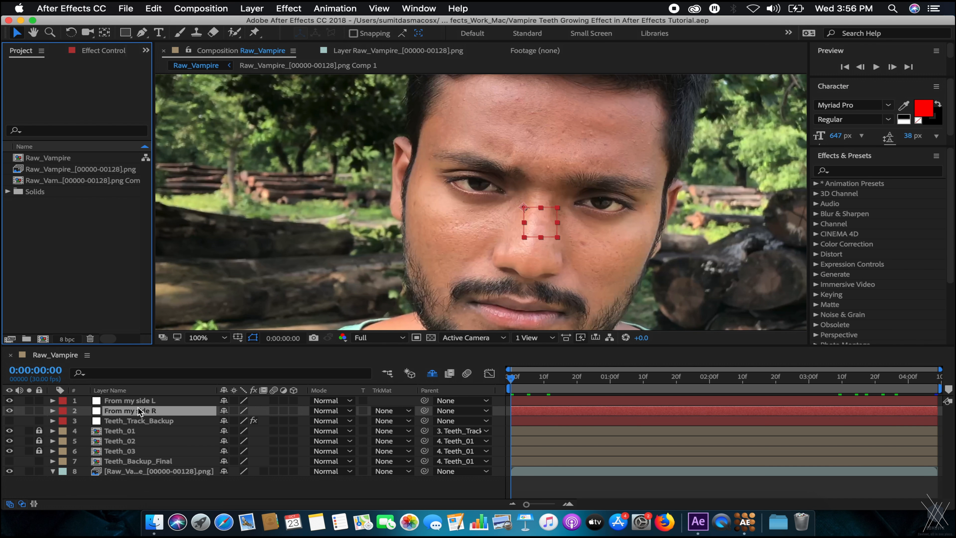
Check the From my side L tracking keyframes at frame 20, then return to the first frame.
left_click(451, 376)
left_click(142, 401)
left_click(138, 411)
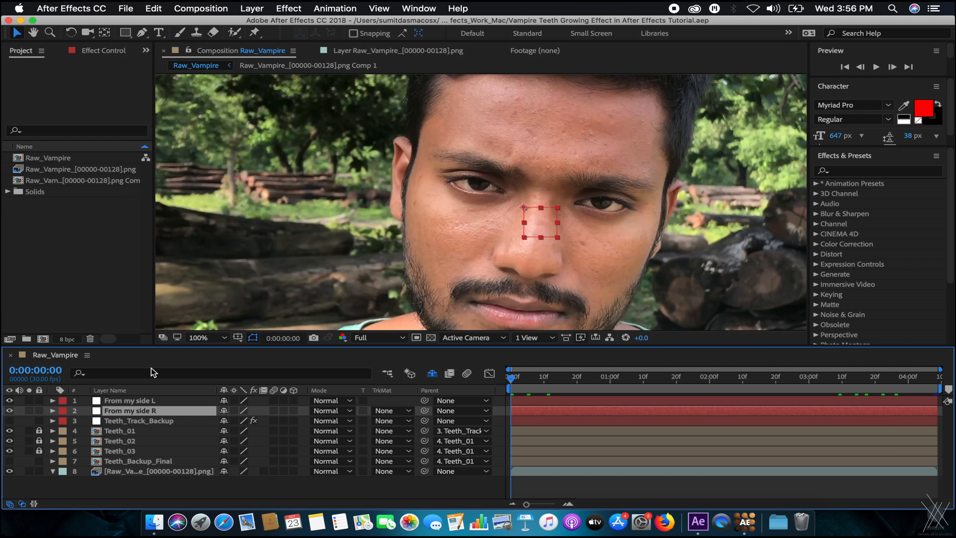
left_click(133, 401)
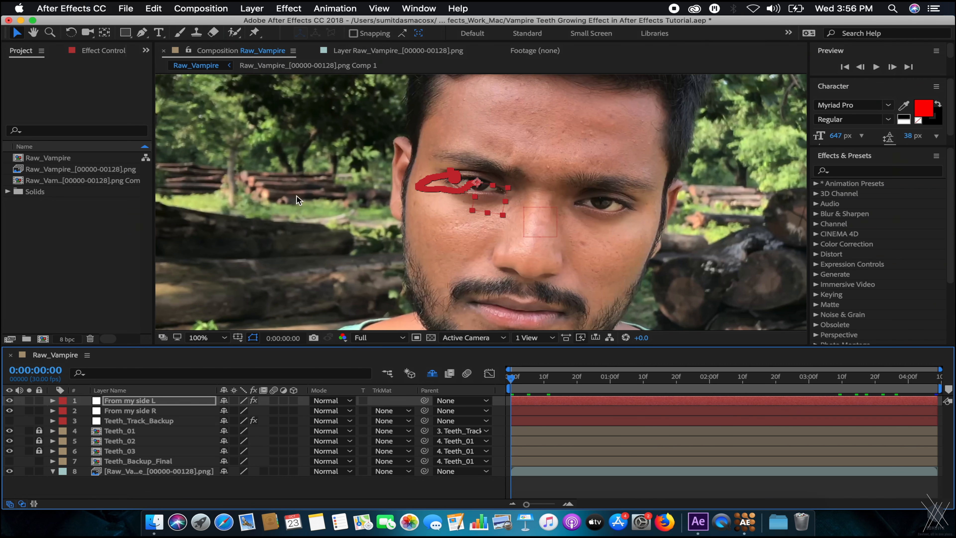
left_click_drag(523, 386, 579, 378)
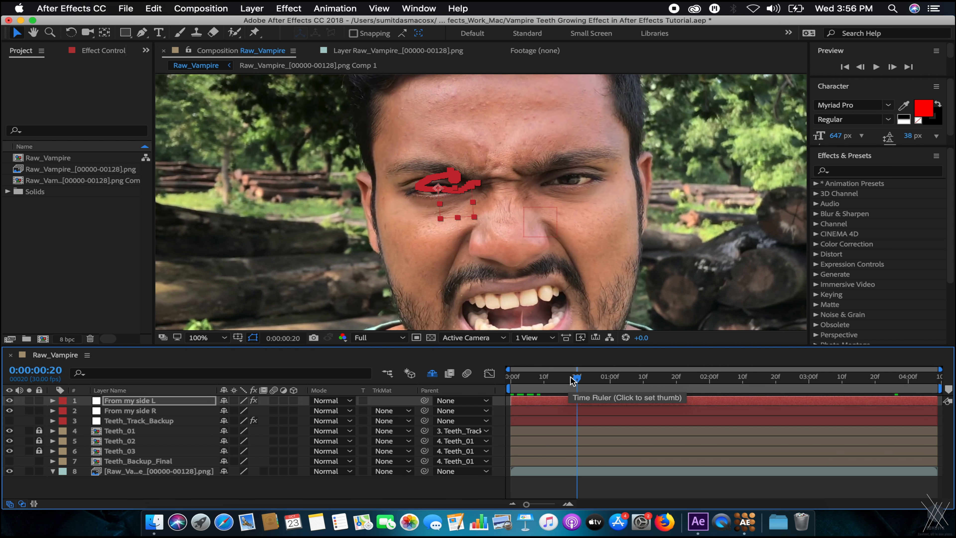
key("u")
key("u")
left_click_drag(564, 379, 477, 383)
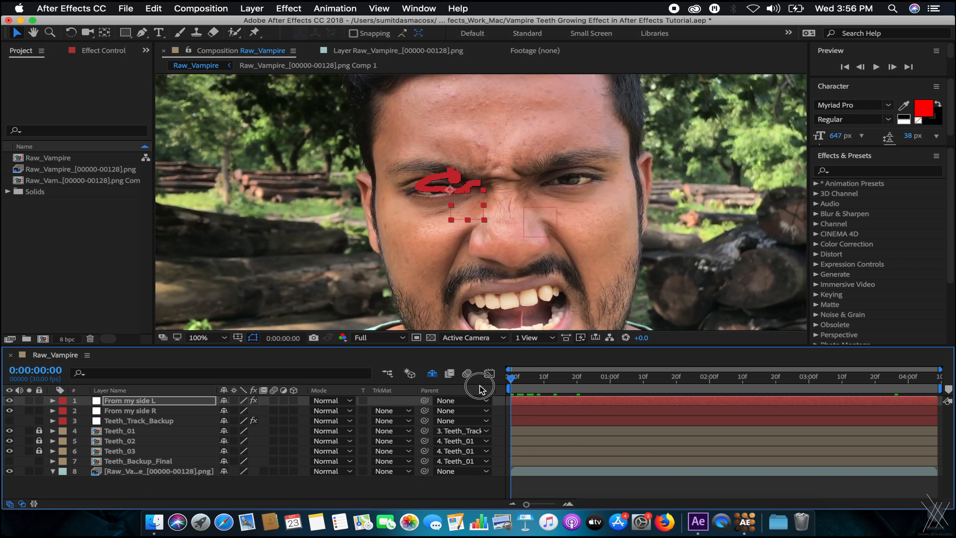
Deselect the layers and start a new solid layer with Cmd+Y.
left_click(138, 494)
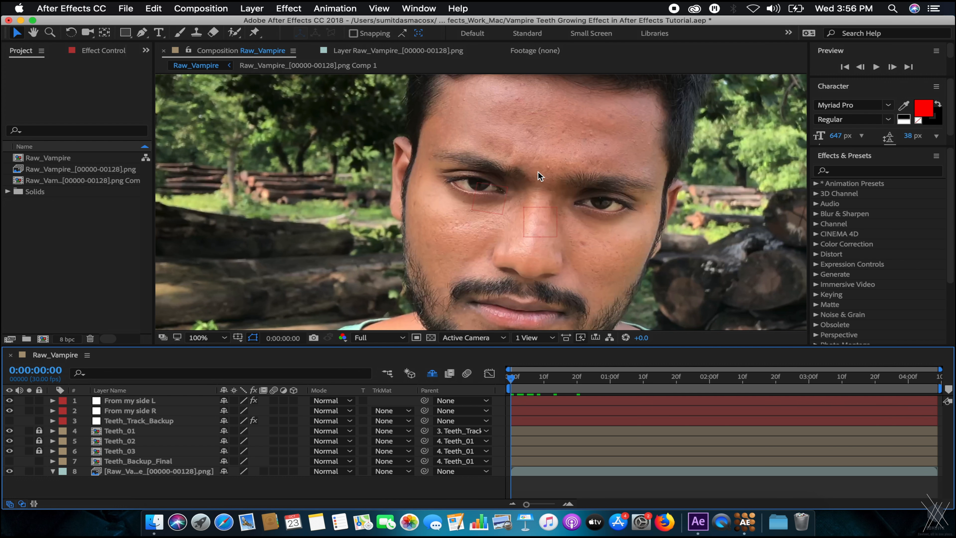
scroll(538, 174, "up", 2)
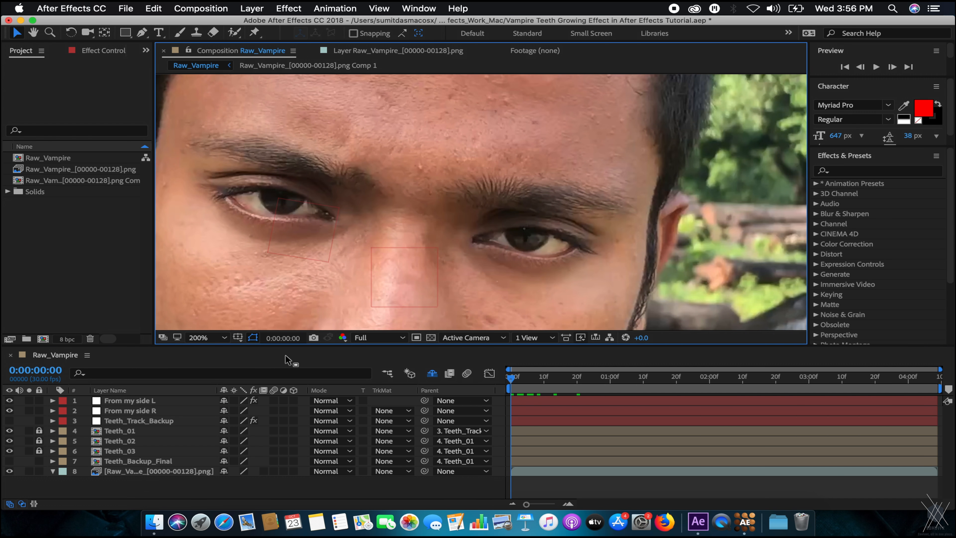
key("super+y")
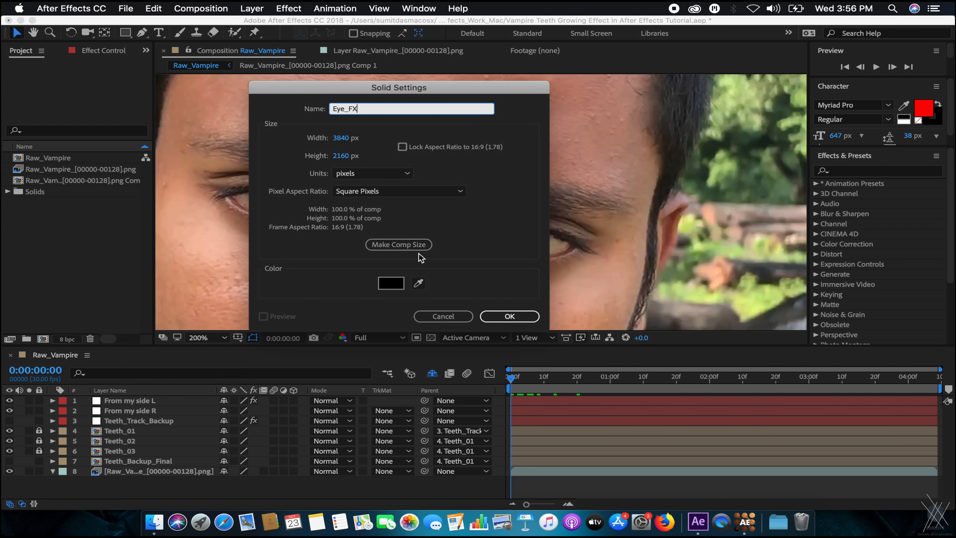
Create a comp-sized Eye_FX solid, then delete it.
left_click(410, 247)
left_click(515, 316)
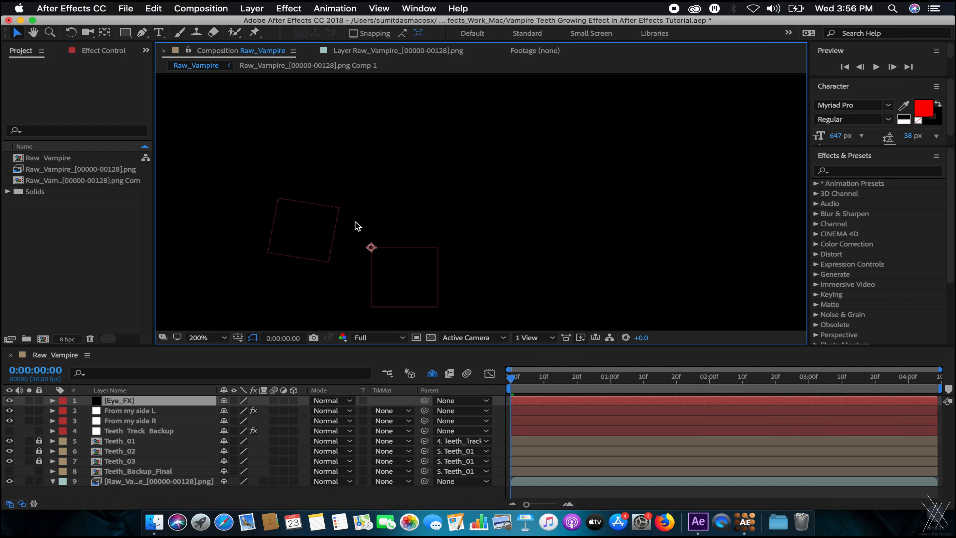
key("Delete")
Create a new solid, Dark Orange Solid 1, with its colour sampled from the dark of the eye.
key("super+y")
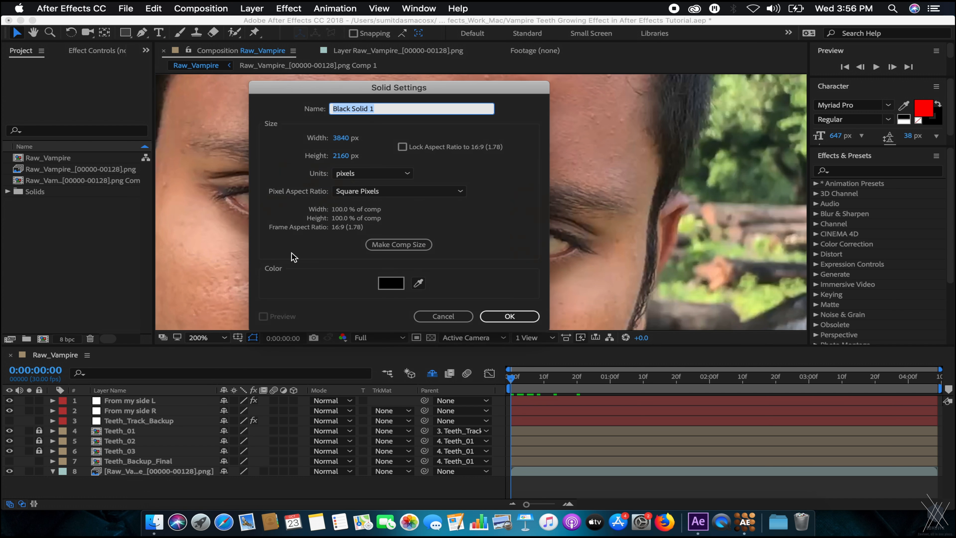
left_click_drag(380, 91, 124, 268)
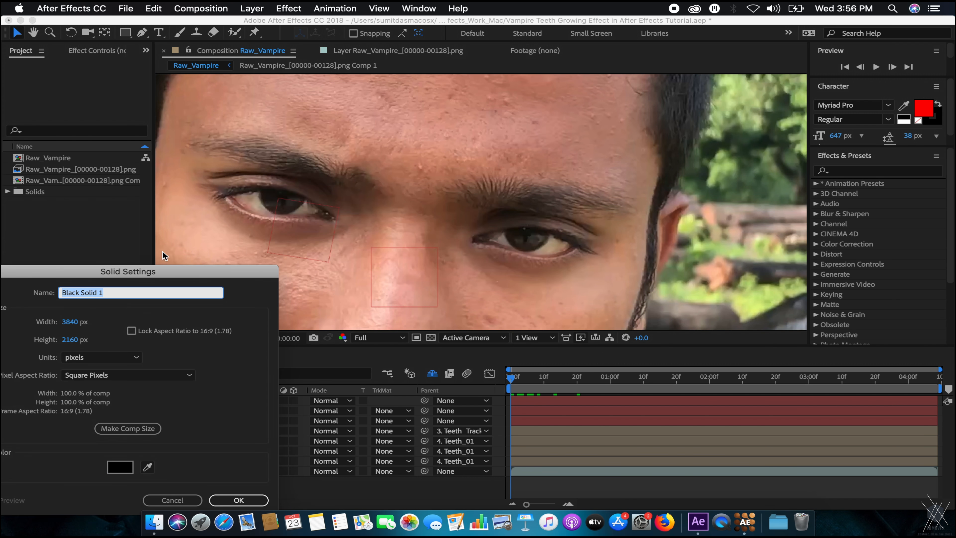
left_click(149, 467)
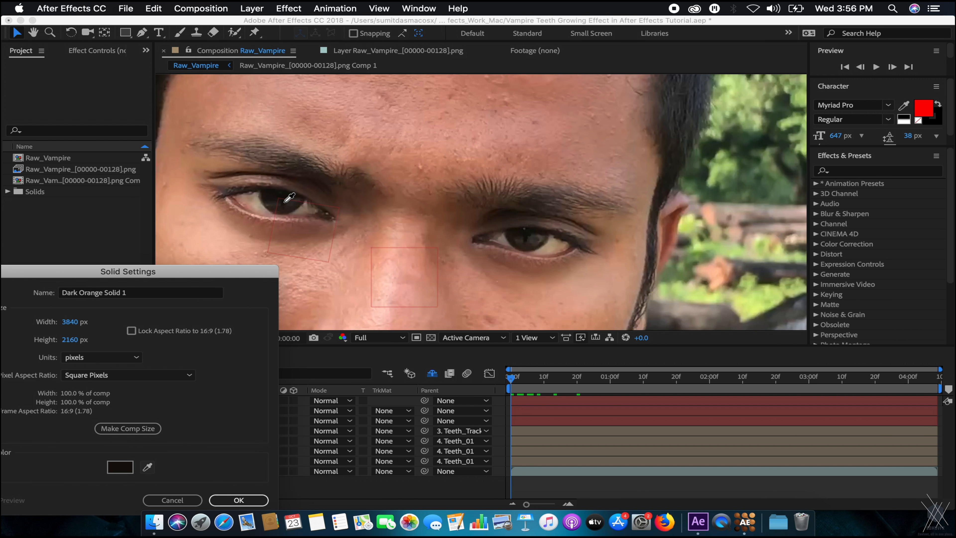
left_click(286, 206)
left_click(239, 500)
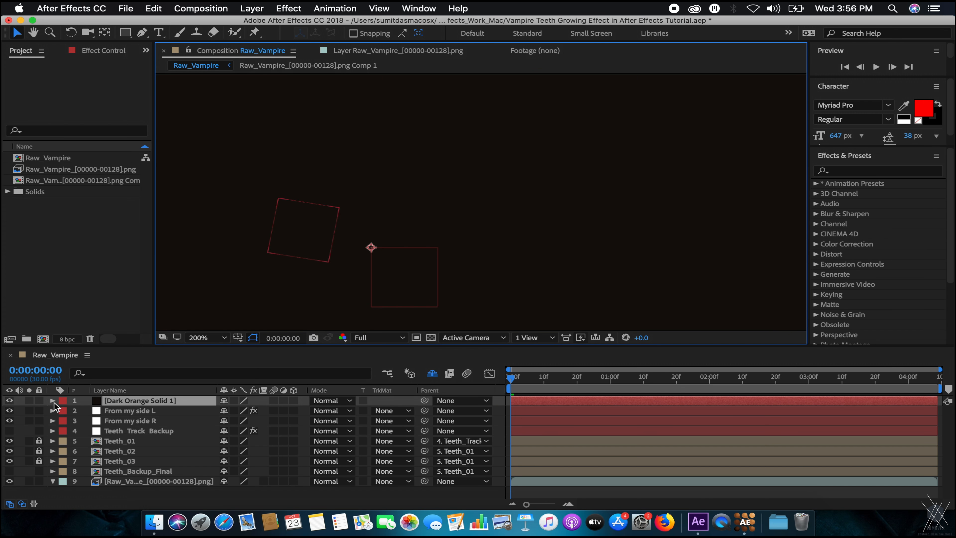
Hide the solid, centre the eye in view, and place the first curved Pen mask point.
left_click(11, 400)
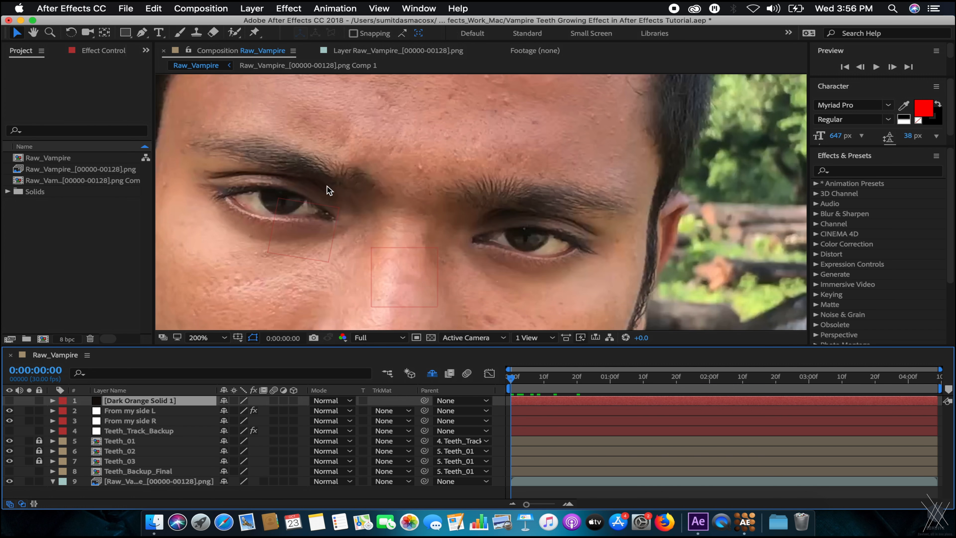
scroll(330, 188, "up", 1)
left_click_drag(378, 169, 696, 109)
left_click_drag(373, 213, 392, 245)
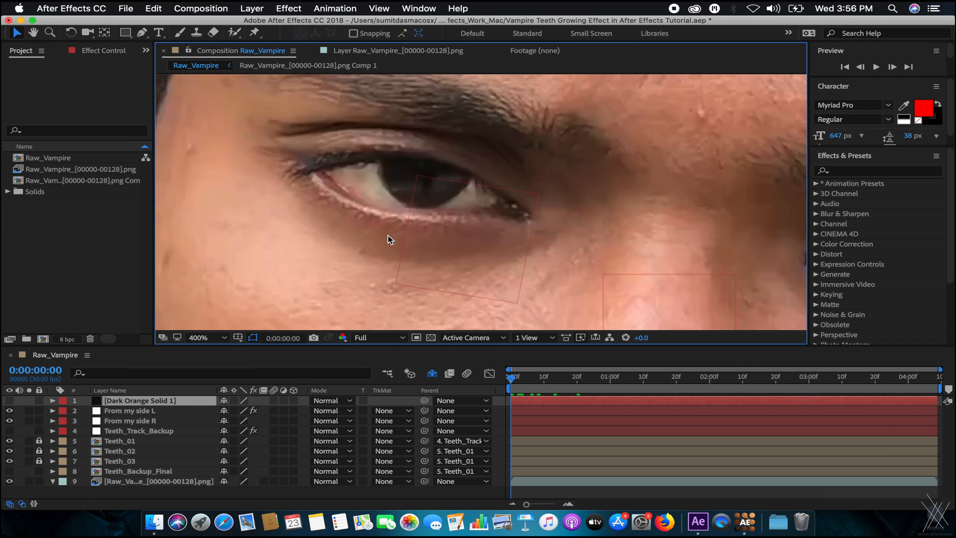
left_click(141, 33)
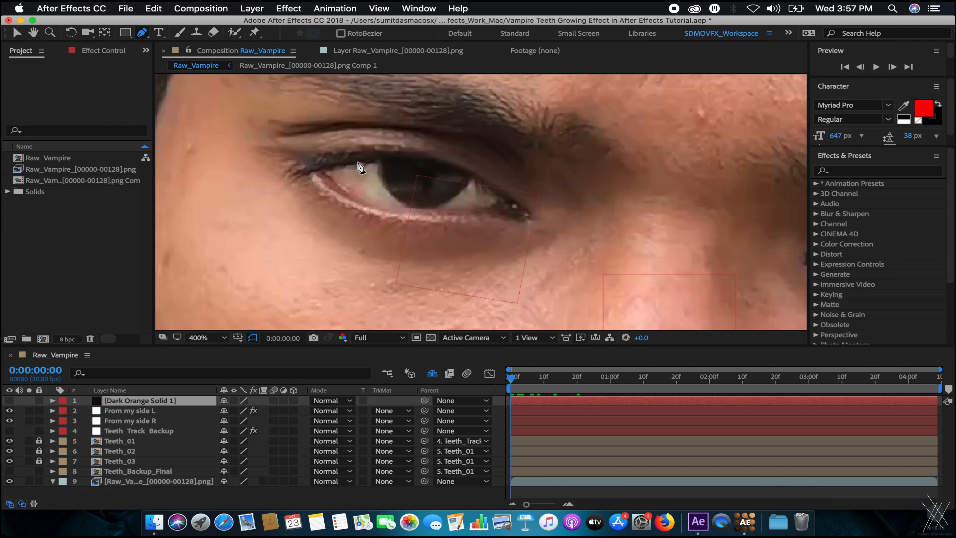
left_click(420, 157)
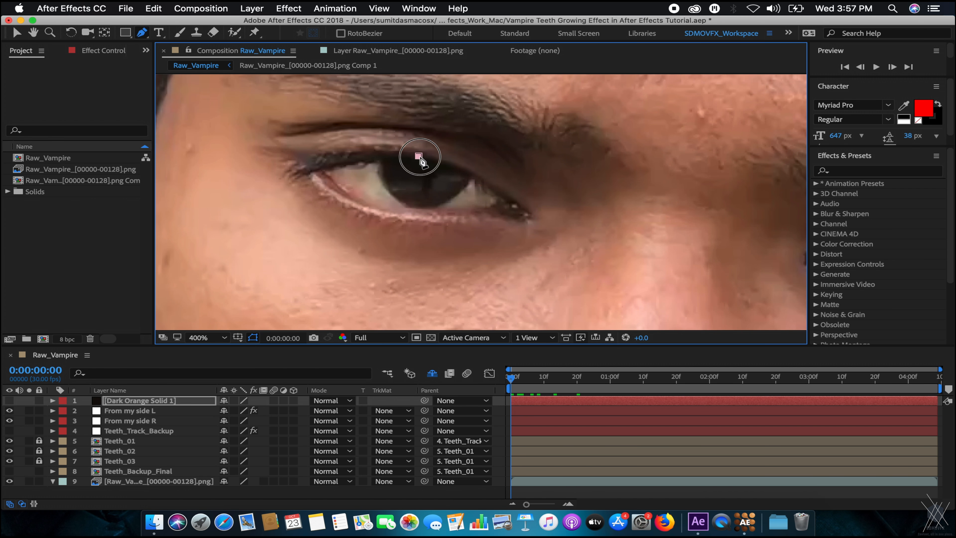
key("super+z")
left_click(411, 155)
left_click_drag(412, 156, 425, 156)
Add curved mask points around the upper and lower eyelids and close the eye mask.
scroll(430, 160, "up", 1)
scroll(557, 245, "down", 5)
left_click_drag(525, 120, 539, 126)
left_click_drag(600, 154, 612, 162)
left_click_drag(663, 197, 670, 203)
key("comma")
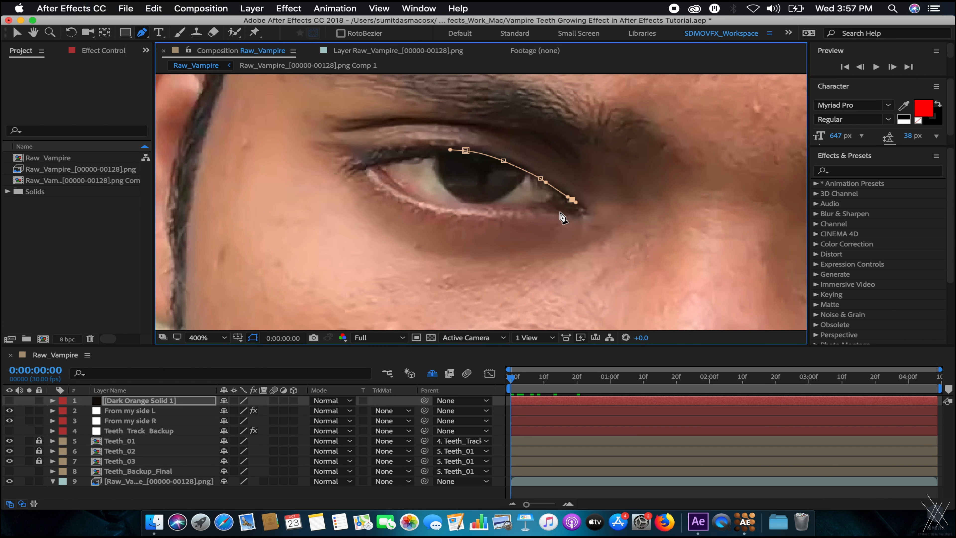
left_click_drag(526, 205, 513, 205)
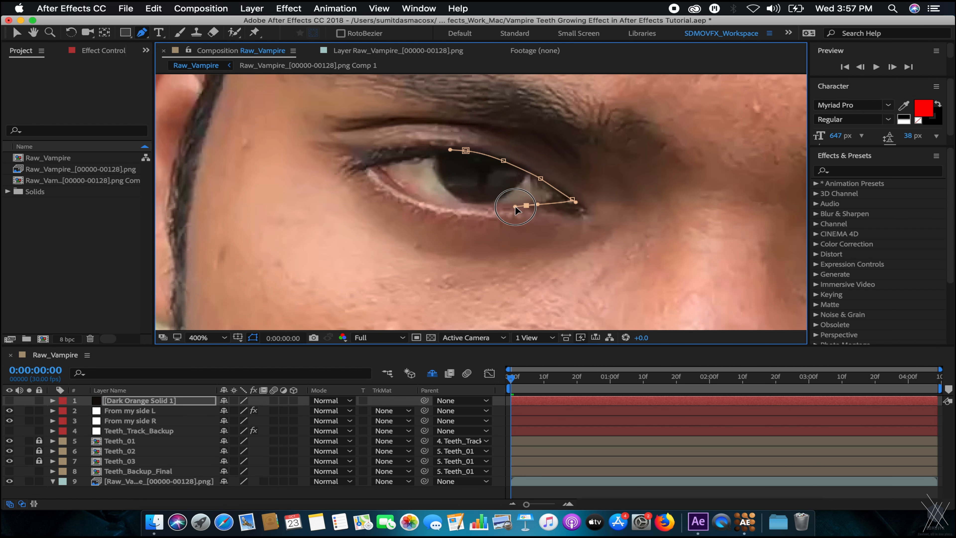
left_click_drag(413, 198, 375, 165)
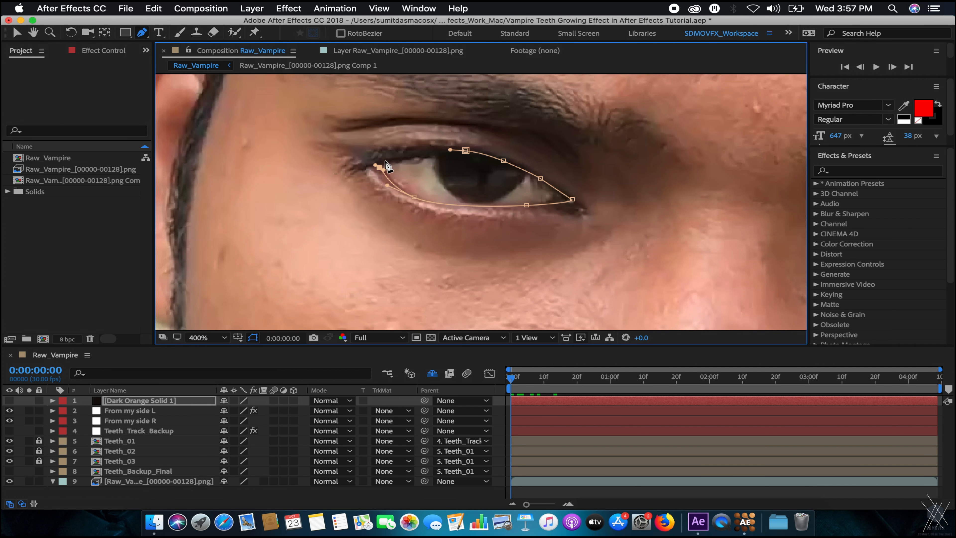
scroll(385, 160, "up", 1)
scroll(450, 198, "right", 4)
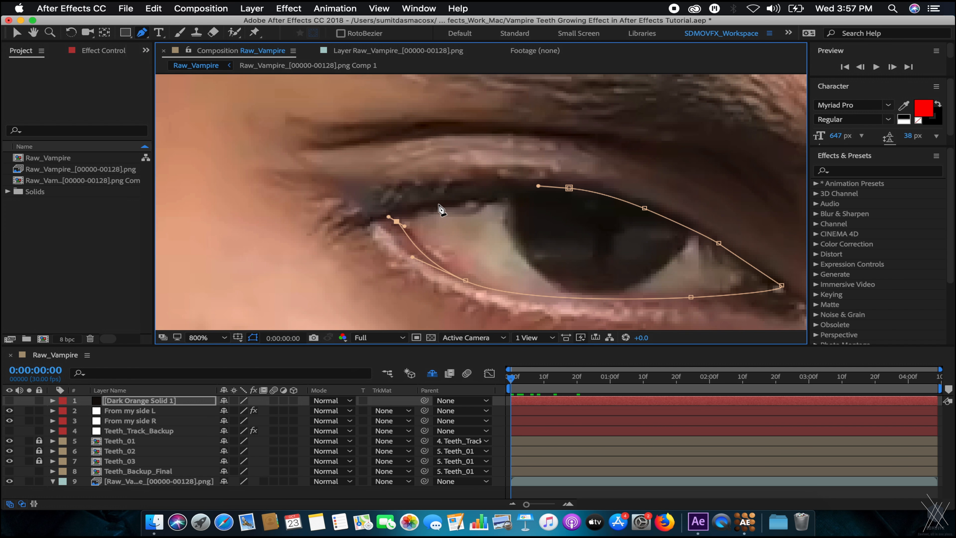
left_click_drag(488, 200, 530, 192)
left_click(566, 189)
Turn Dark Orange Solid 1 back on so the masked dark fill covers the eye.
scroll(615, 218, "down", 1)
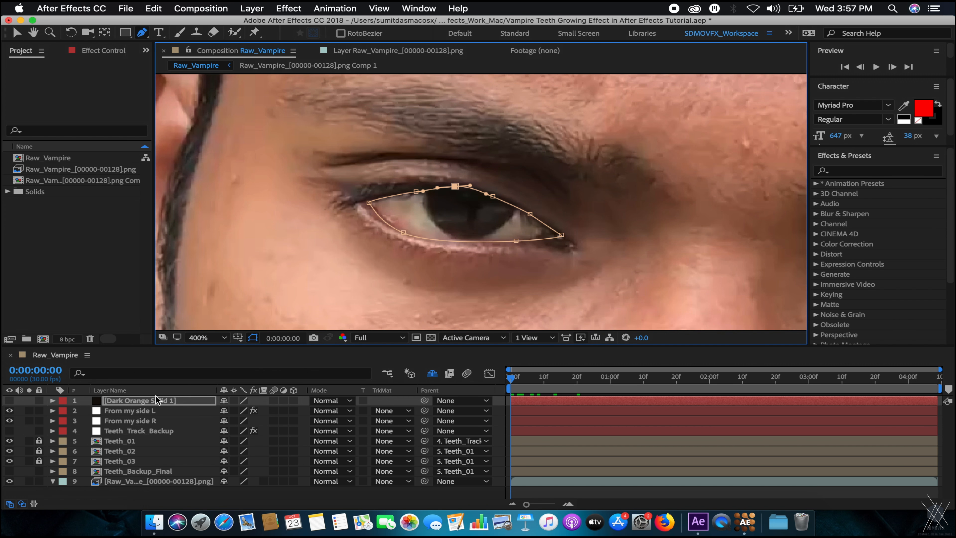
left_click(156, 400)
left_click(9, 401)
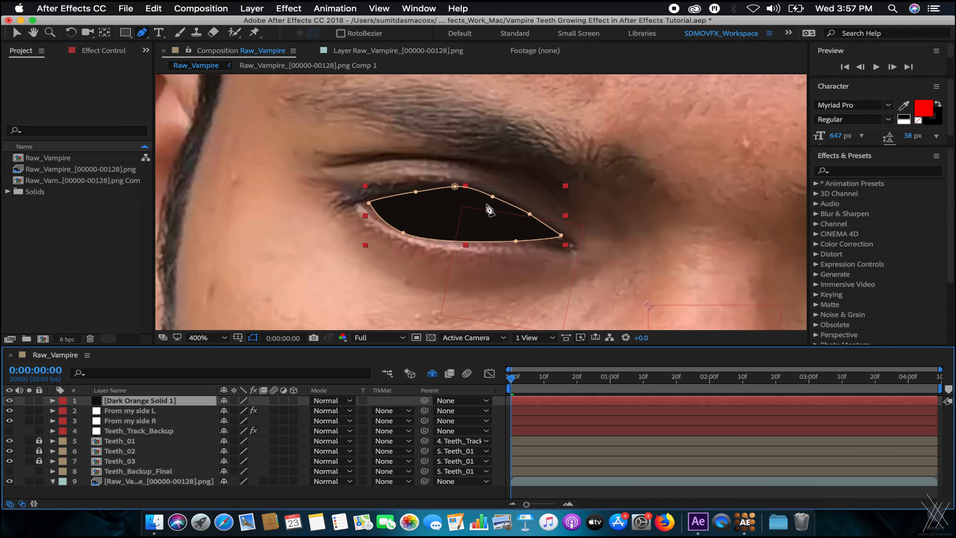
Set Mask Feather of Dark Orange Solid 1's eye mask to 10 px.
key("m")
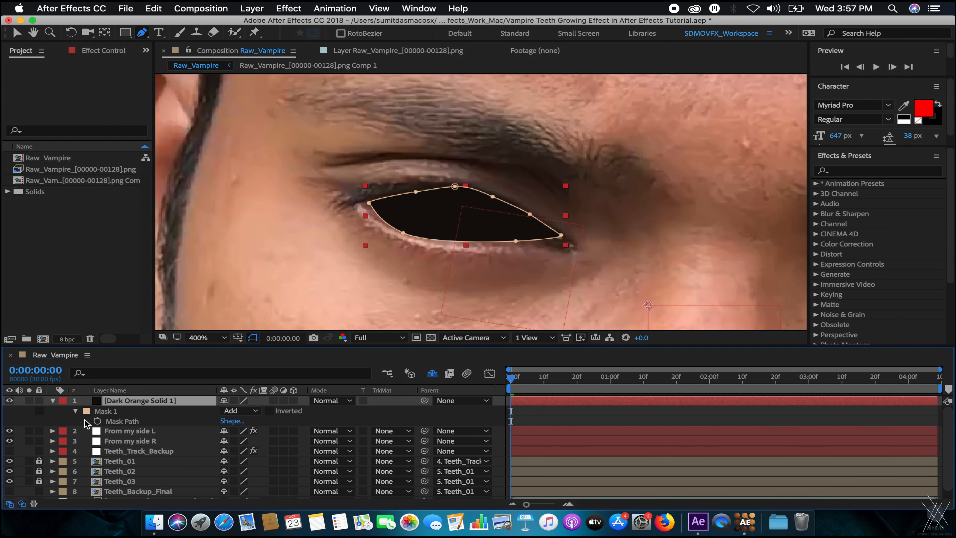
left_click(106, 411)
key("f")
left_click_drag(234, 421, 238, 421)
left_click(237, 421)
left_click(193, 415)
left_click(234, 422)
type("10")
key("Return")
key("f")
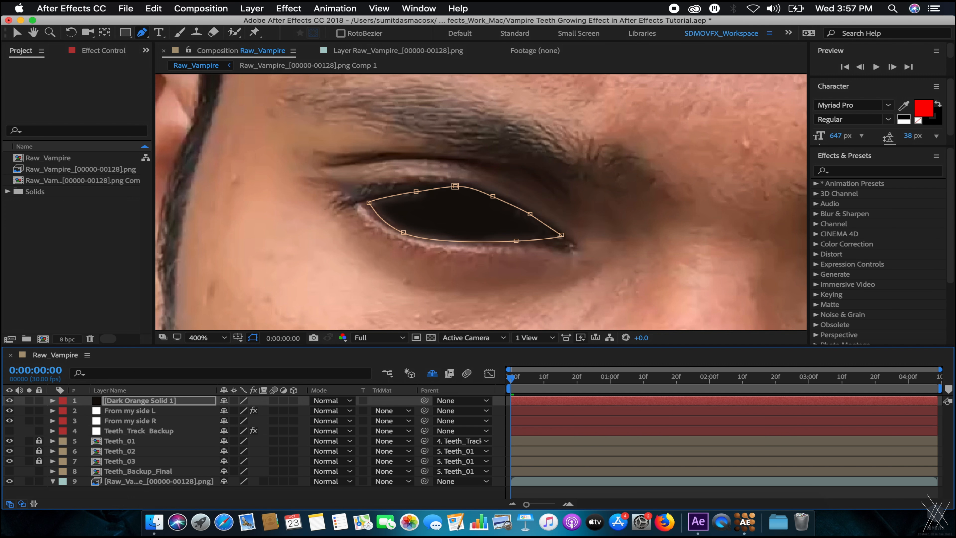
Collapse the solid's properties and save the project.
left_click(135, 440)
scroll(534, 209, "down", 1)
key("v")
scroll(618, 211, "down", 1)
scroll(617, 211, "up", 1)
scroll(617, 211, "down", 1)
scroll(617, 210, "up", 2)
scroll(598, 207, "down", 2)
scroll(597, 208, "up", 2)
key("super+s")
Hide and re-show Dark Orange Solid 1 to compare the feathered black eye with the original.
left_click(128, 400)
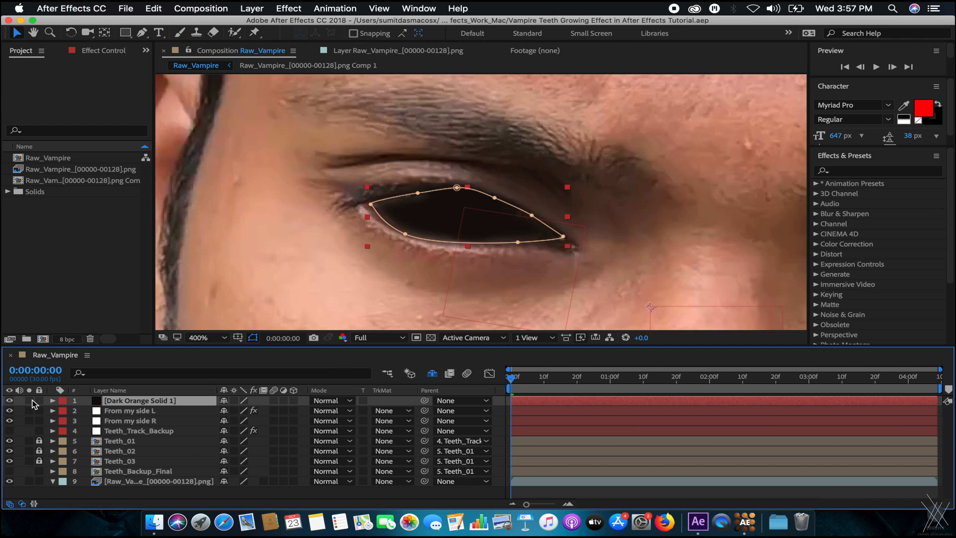
key("m")
left_click(8, 401)
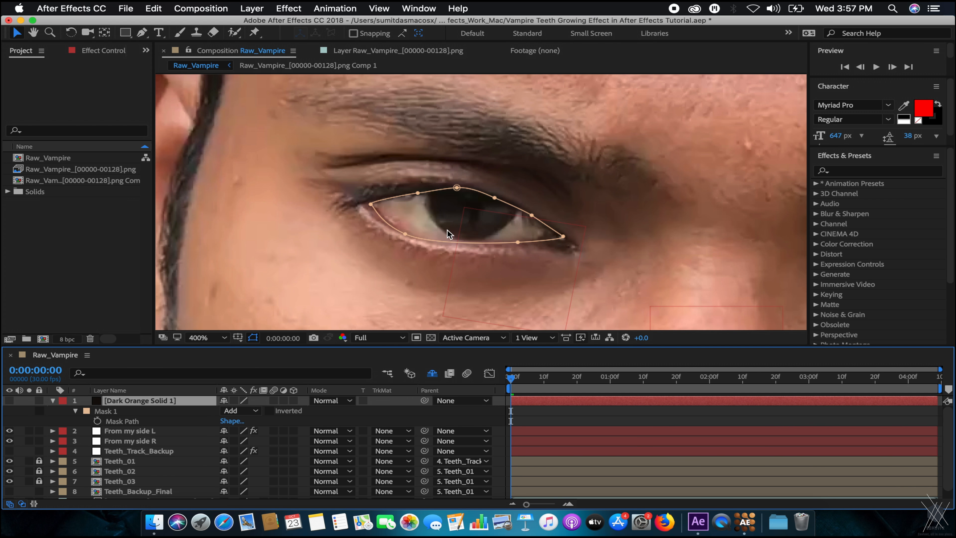
scroll(480, 201, "up", 1)
scroll(476, 207, "down", 2)
left_click_drag(617, 209, 486, 206)
scroll(414, 221, "up", 1)
scroll(416, 226, "left", 5)
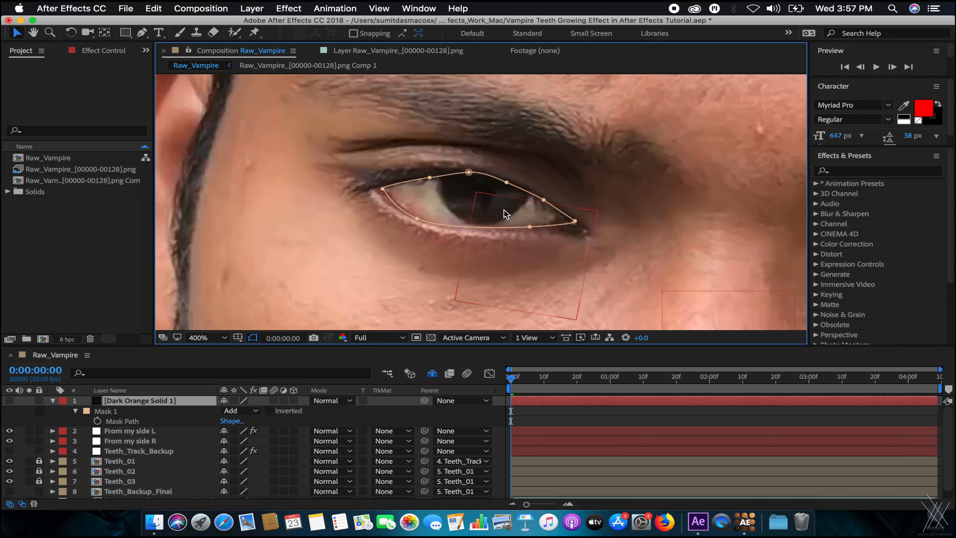
key("m")
left_click(10, 400)
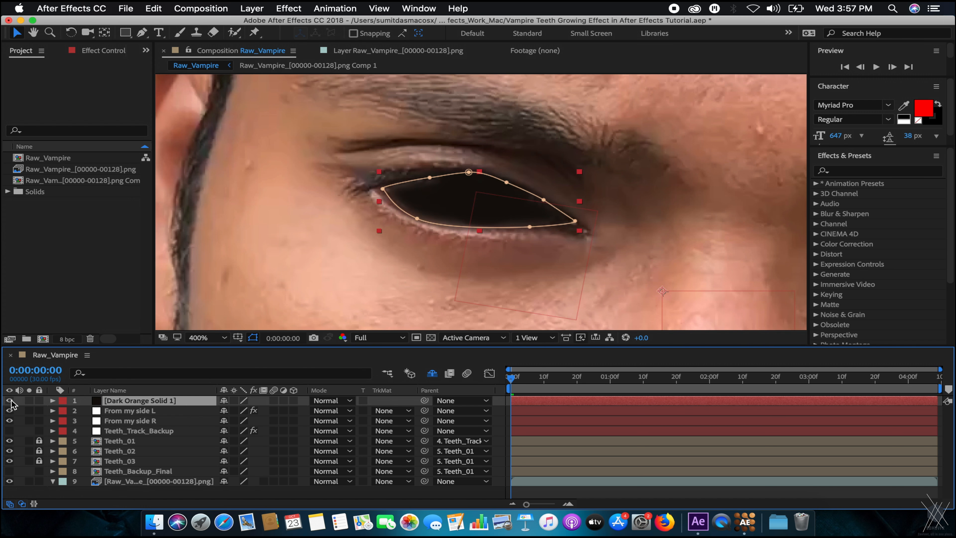
scroll(360, 261, "up", 1)
left_click_drag(462, 223, 463, 230)
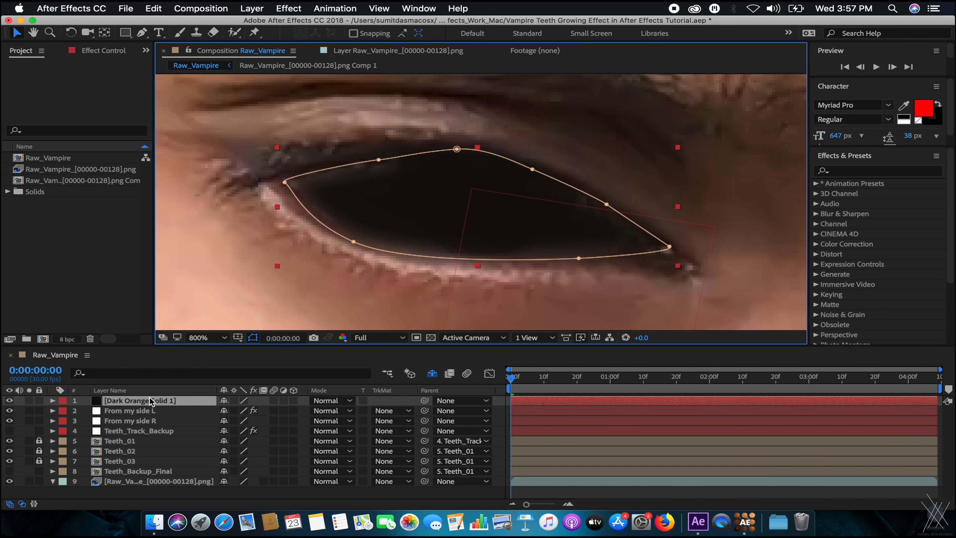
key("super+y")
Create a new light grey solid layer, Light Gray Solid 1.
left_click(120, 467)
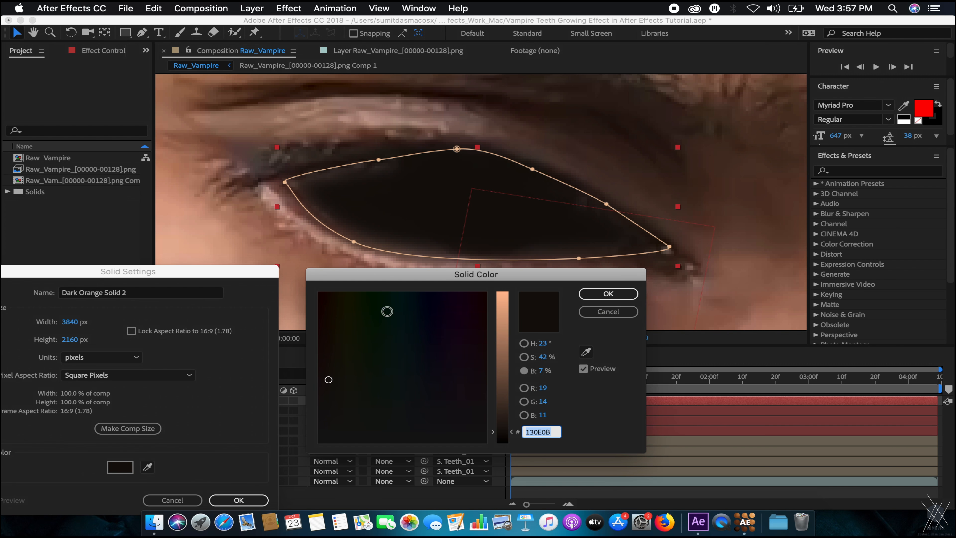
left_click_drag(504, 378, 516, 343)
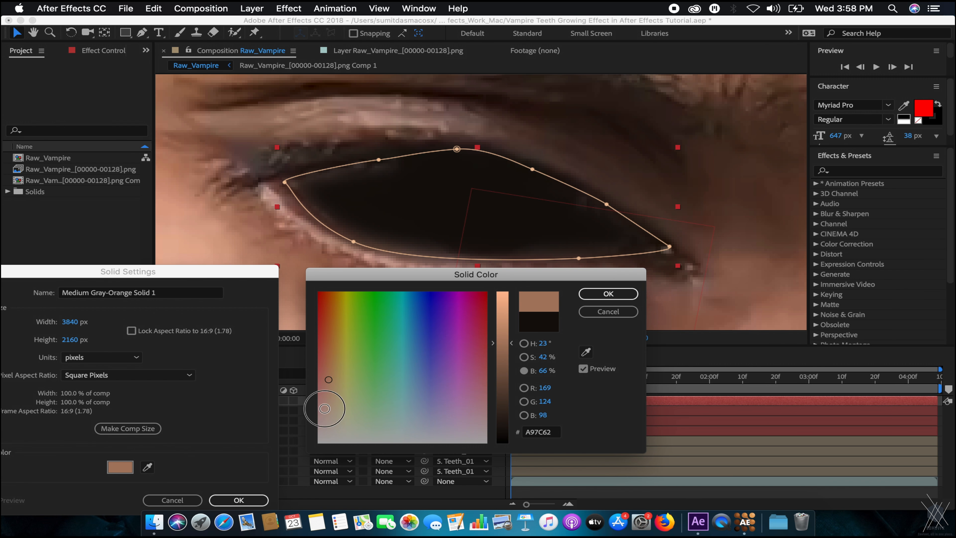
left_click(317, 440)
left_click(321, 442)
left_click_drag(508, 342, 506, 309)
left_click(608, 294)
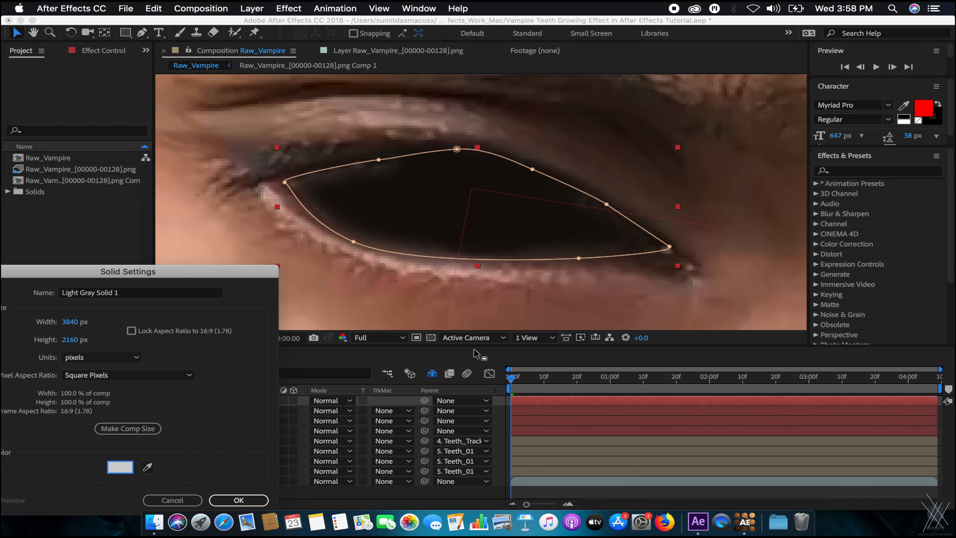
left_click(255, 500)
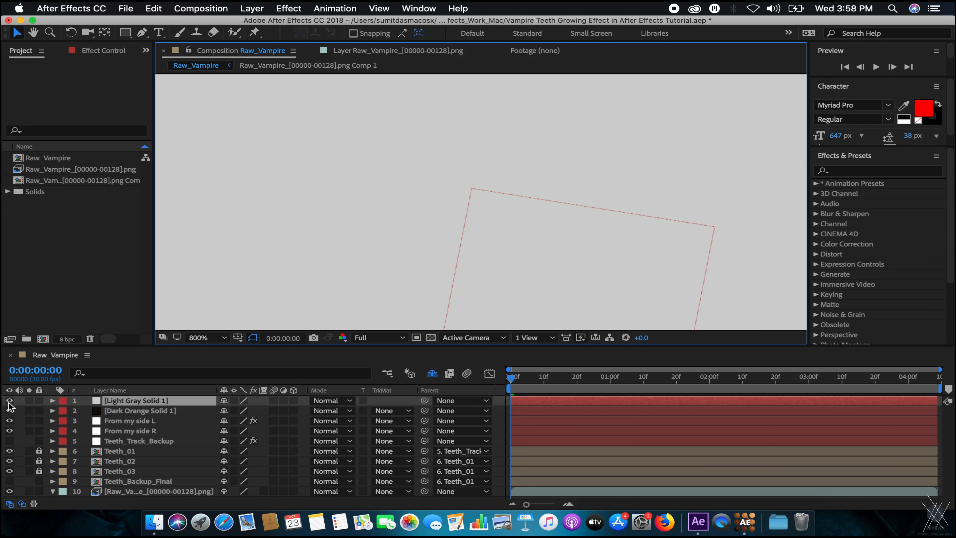
Draw a tiny ellipse mask inside the eye on Light Gray Solid 1.
left_click(9, 400)
key("period")
left_click_drag(126, 32, 180, 63)
left_click_drag(437, 175, 438, 176)
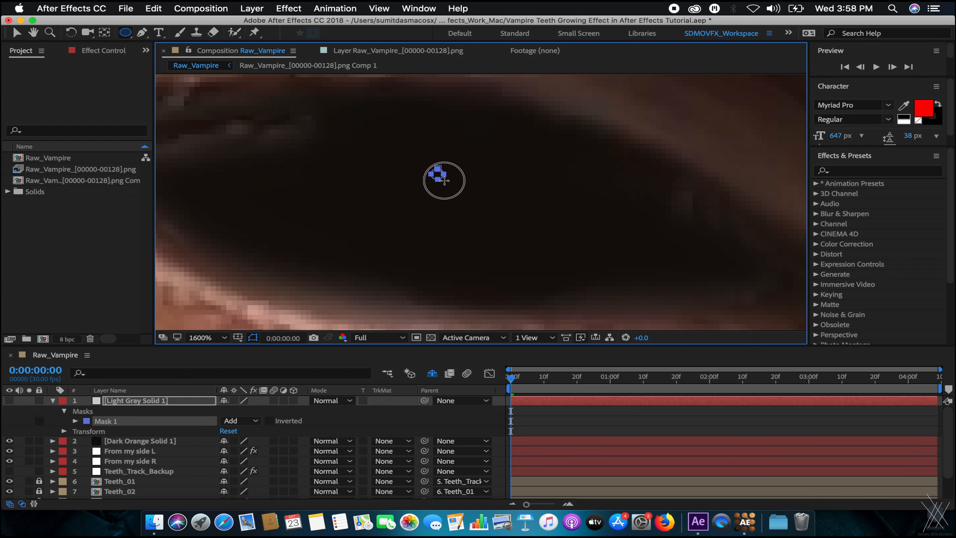
left_click(148, 401)
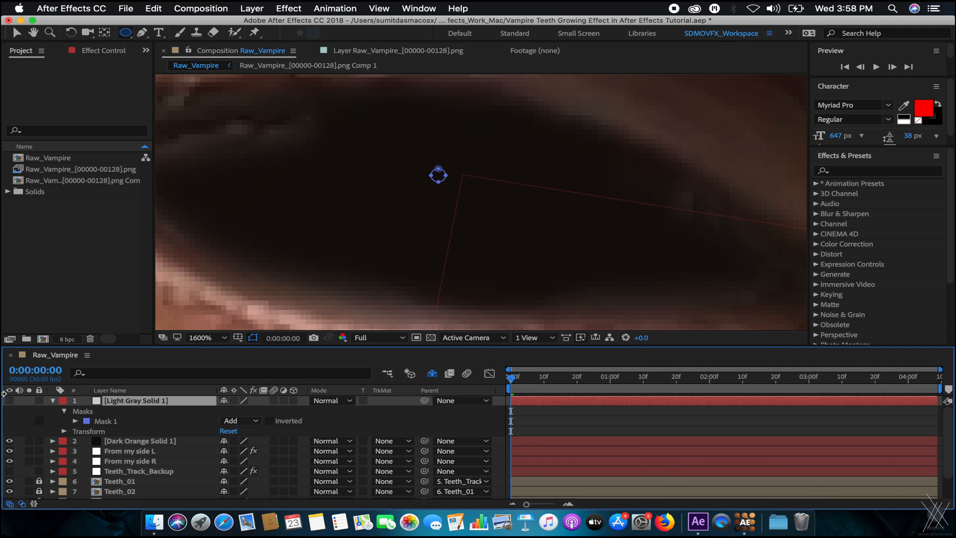
left_click(9, 401)
left_click(53, 401)
Move the small grey dot right onto the pupil.
key("comma")
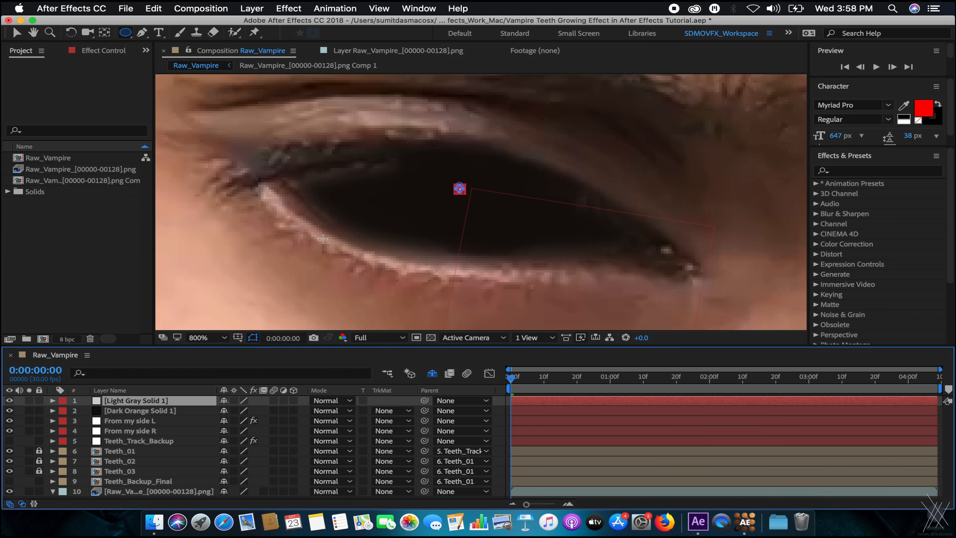
key("v")
left_click(460, 188)
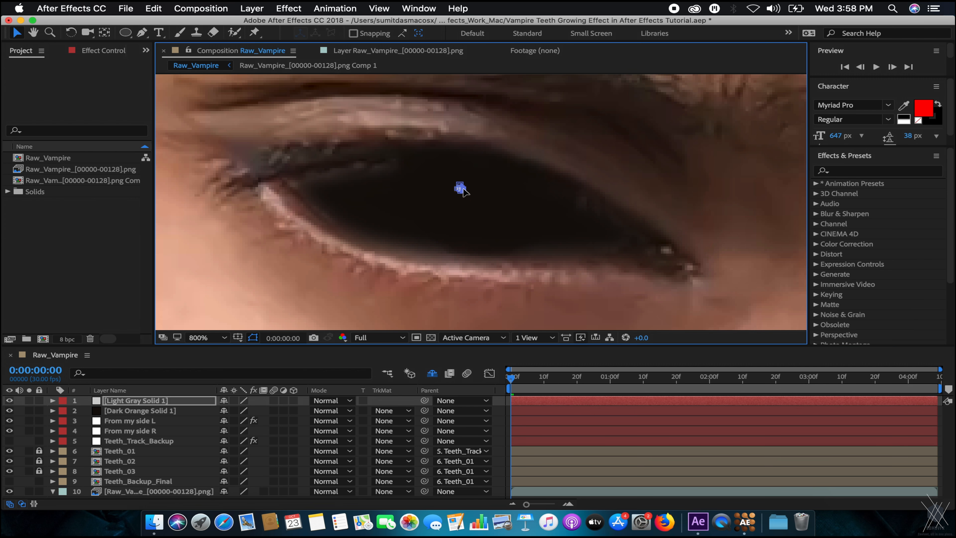
key("period")
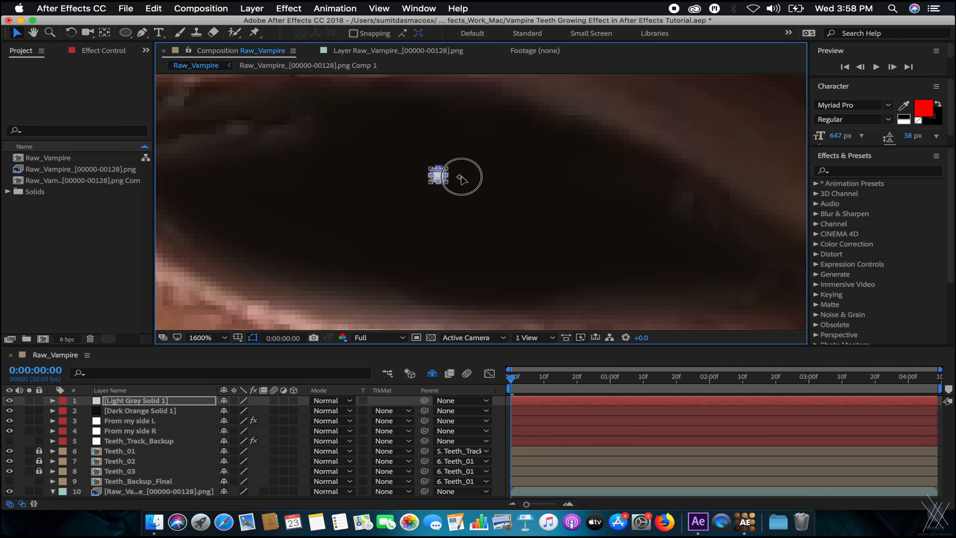
left_click_drag(432, 181, 541, 190)
left_click(141, 433)
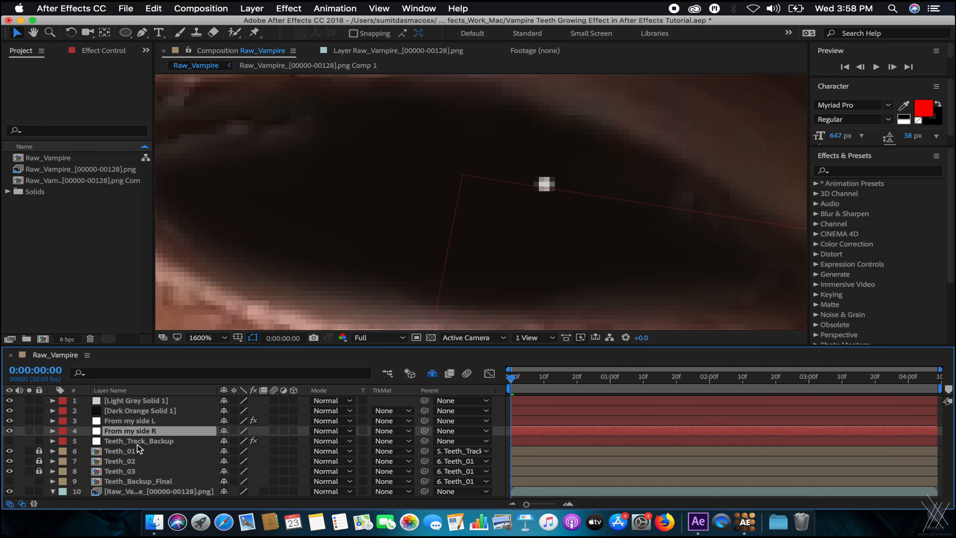
key("super+shift+a")
scroll(388, 222, "down", 3)
scroll(501, 208, "down", 2)
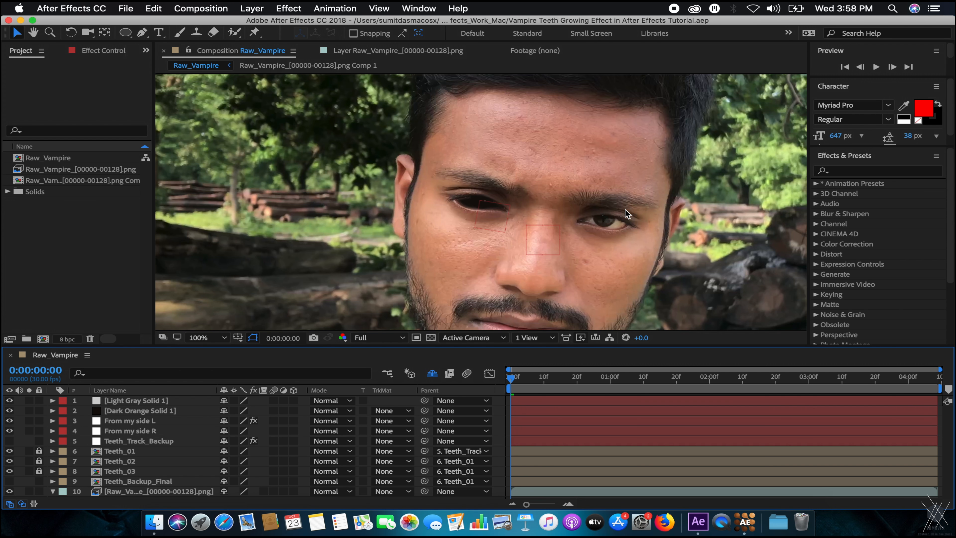
scroll(636, 209, "up", 4)
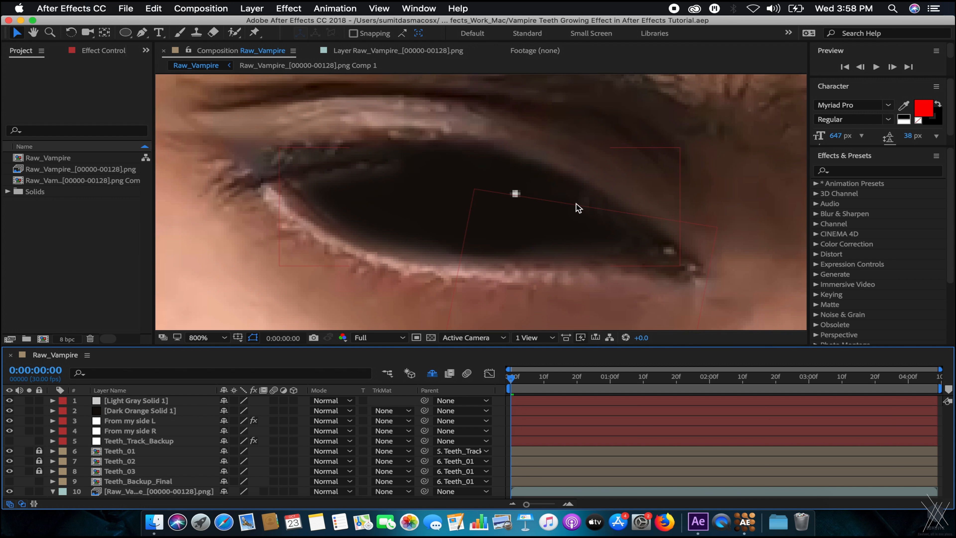
Enlarge the highlight dot's mask slightly with Free Transform.
left_click(516, 192)
scroll(563, 182, "up", 2)
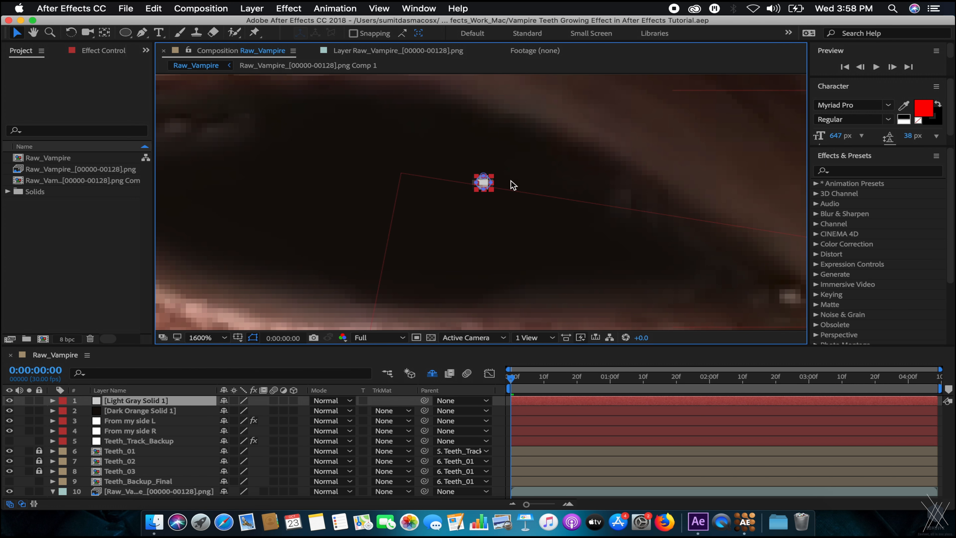
left_click(490, 185)
double_click(483, 175)
left_click_drag(490, 188, 499, 195)
left_click(133, 421)
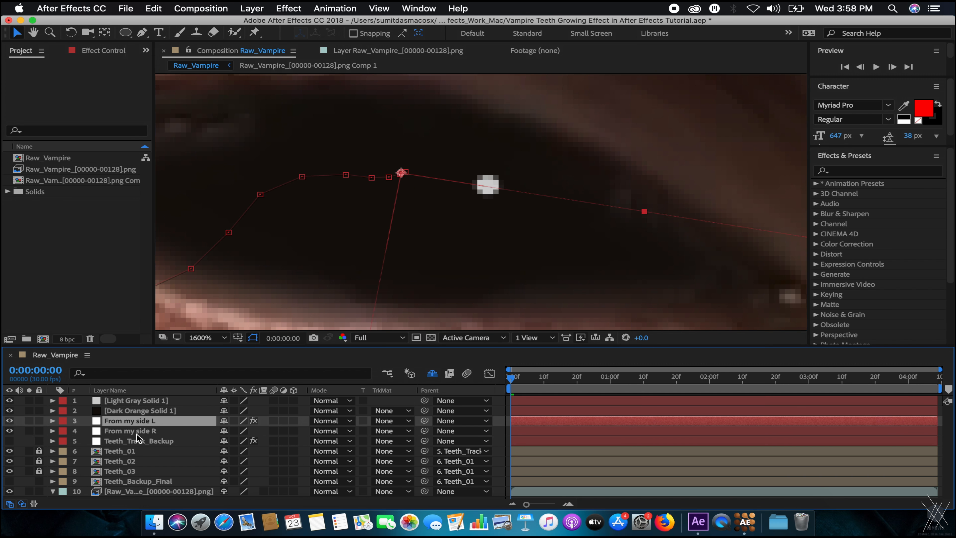
scroll(473, 226, "down", 10)
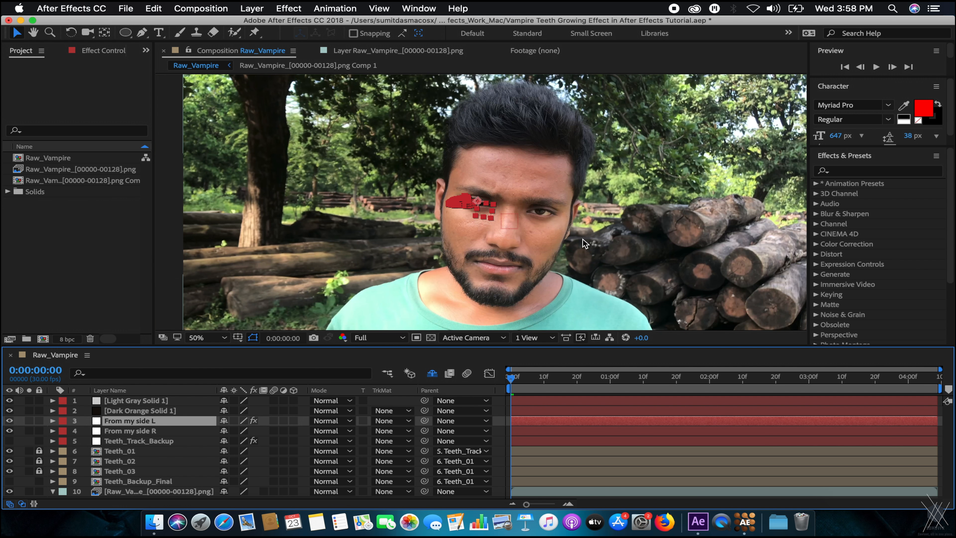
Save, then parent Light Gray Solid 1 and Dark Orange Solid 1 to From my side L.
left_click(657, 195)
scroll(649, 196, "up", 2)
scroll(649, 195, "down", 2)
scroll(649, 196, "up", 1)
key("super+s")
left_click(156, 409)
left_click(160, 402, "shift")
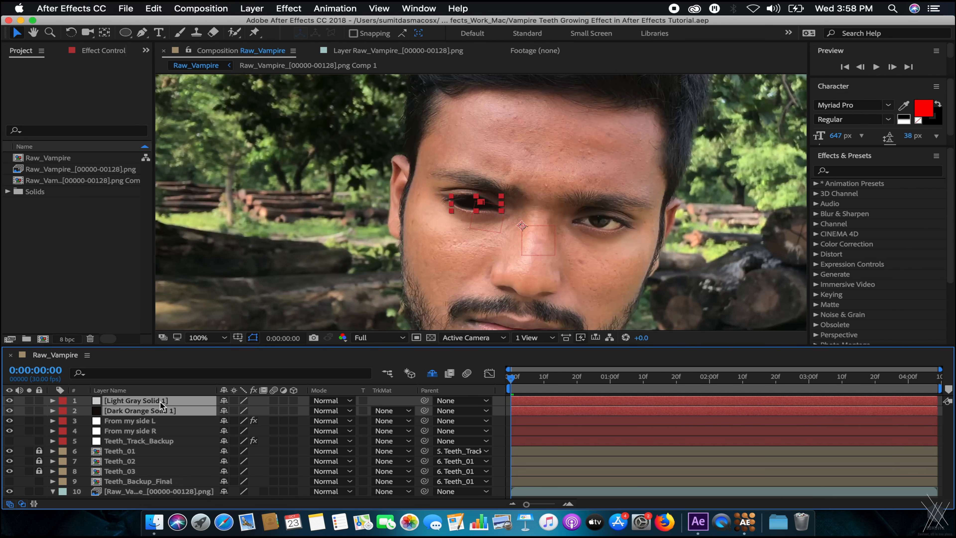
left_click_drag(425, 409, 158, 420)
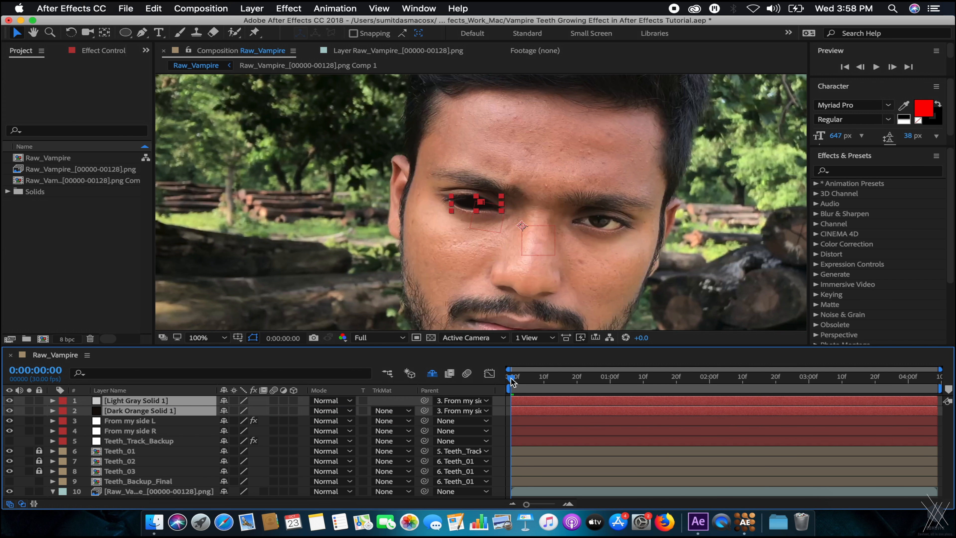
key("super+shift+a")
Preview the composition to check the black eye follows the face, then return to frame one.
left_click_drag(607, 230, 532, 206)
scroll(415, 212, "up", 1)
key("space")
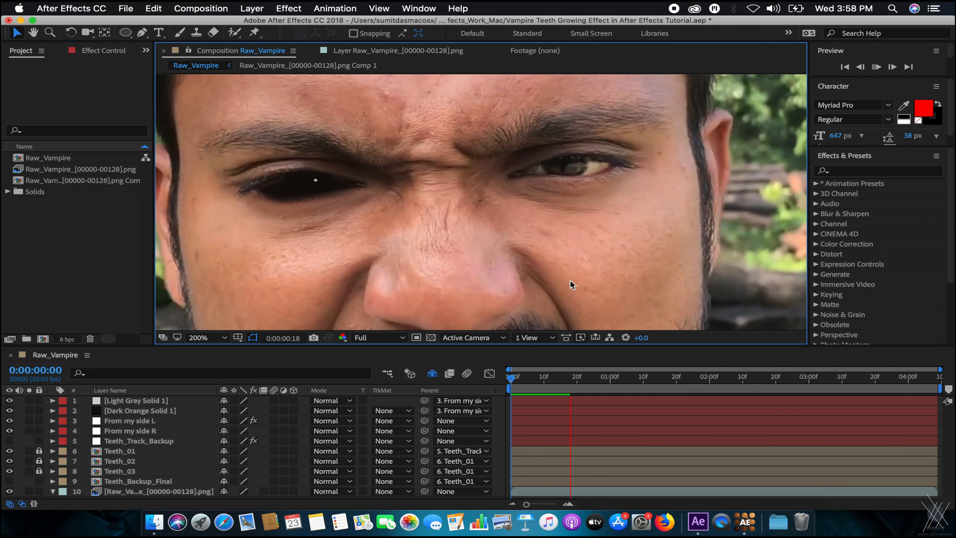
mouse_move(544, 382)
left_mouse_down()
mouse_move(512, 384)
mouse_move(571, 381)
mouse_move(533, 382)
mouse_move(544, 381)
left_mouse_up()
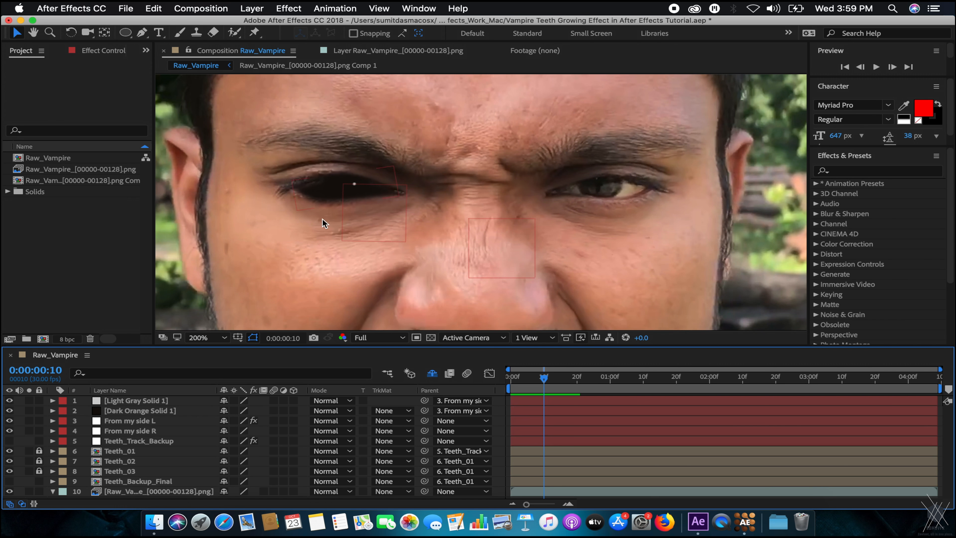
key("Home")
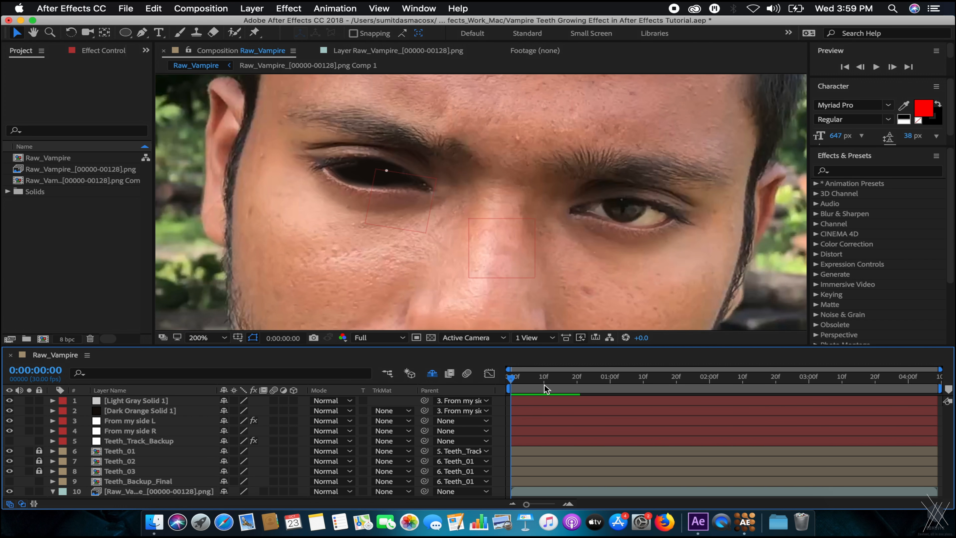
scroll(347, 155, "up", 1)
left_click_drag(371, 181, 520, 232)
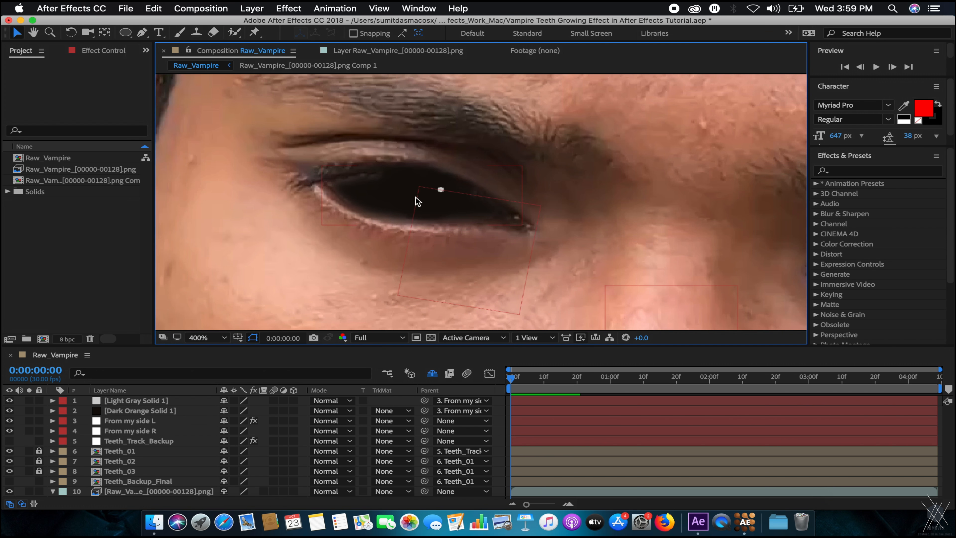
right_click(38, 207)
Open the Import File dialog and browse Movies into the vampire tutorial folder.
left_click(51, 181)
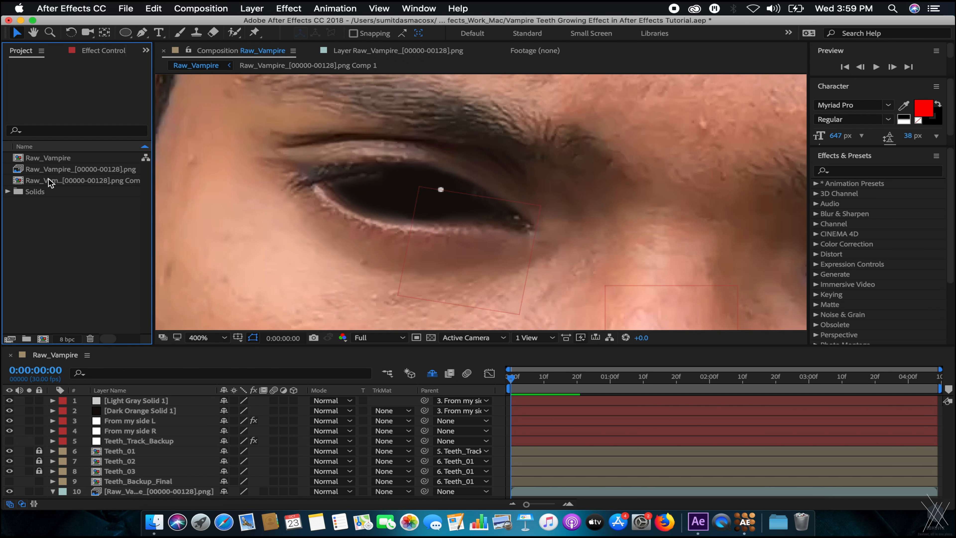
left_click(48, 216)
double_click(47, 212)
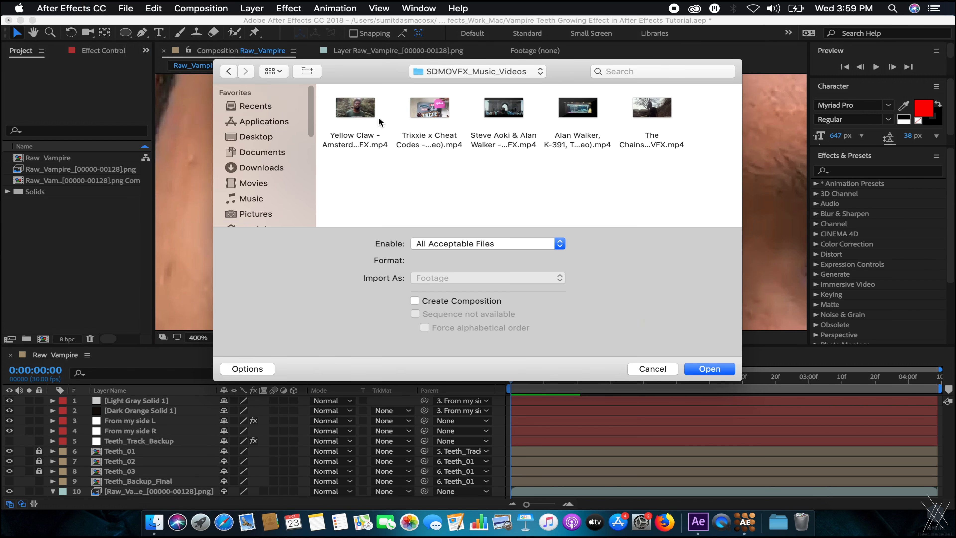
left_click(456, 69)
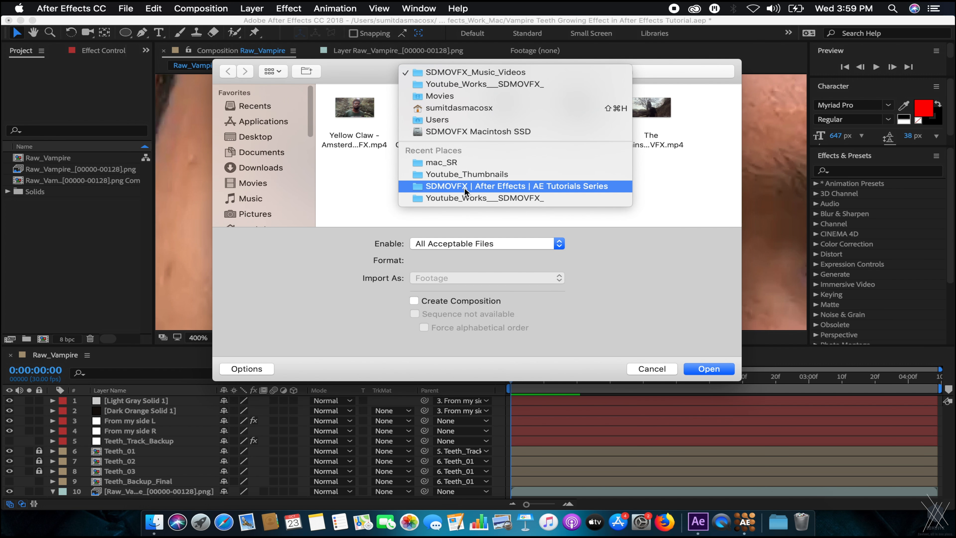
left_click(462, 197)
left_click(259, 186)
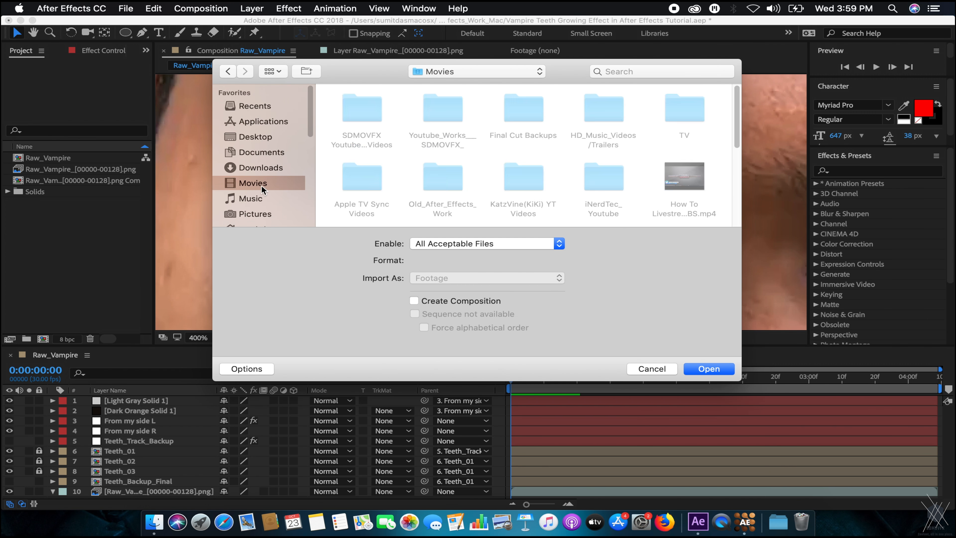
double_click(371, 111)
double_click(353, 110)
left_click(357, 111)
double_click(358, 111)
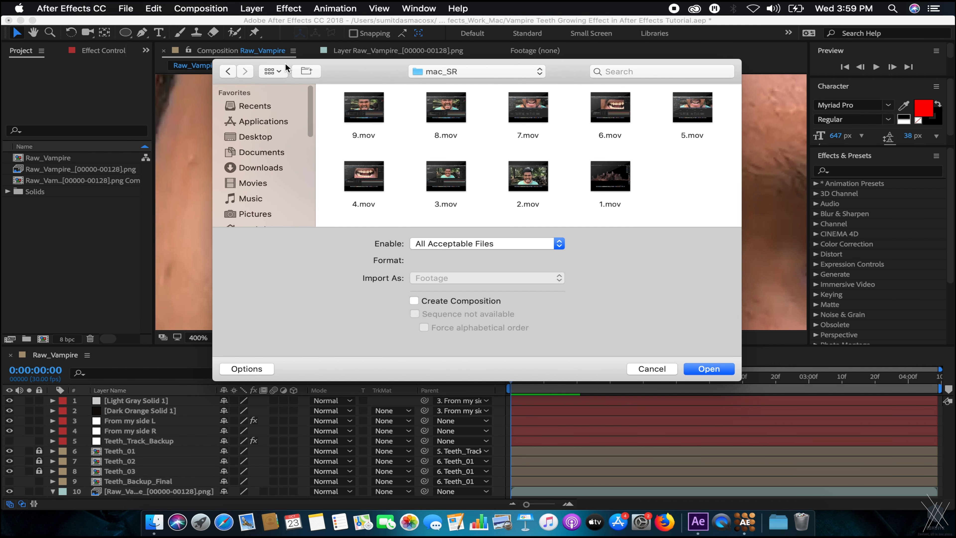
Choose Raw_Vampire_00128.png in RAW > RAW_IMG_SEQ with PNG Sequence unchecked.
left_click(229, 70)
double_click(428, 105)
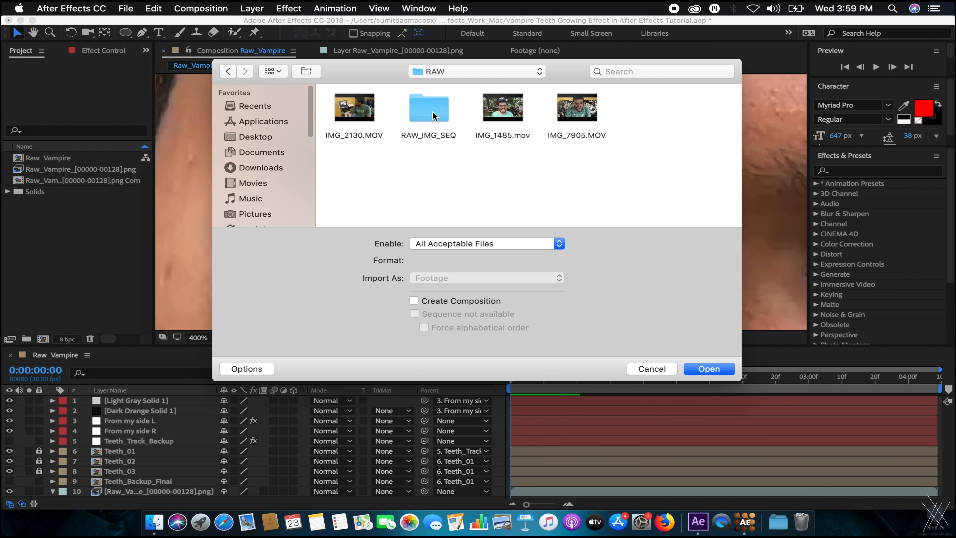
double_click(433, 113)
scroll(482, 117, "down", 20)
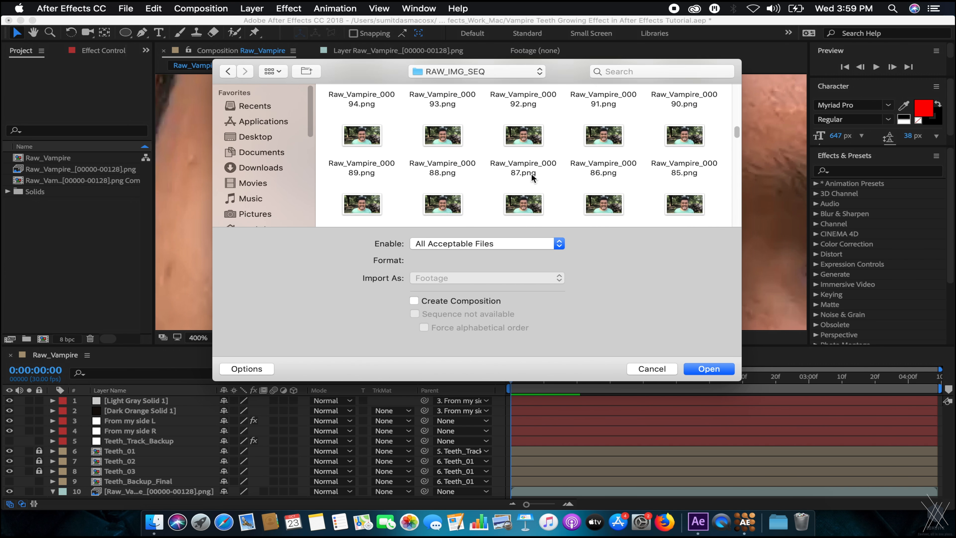
scroll(532, 175, "up", 20)
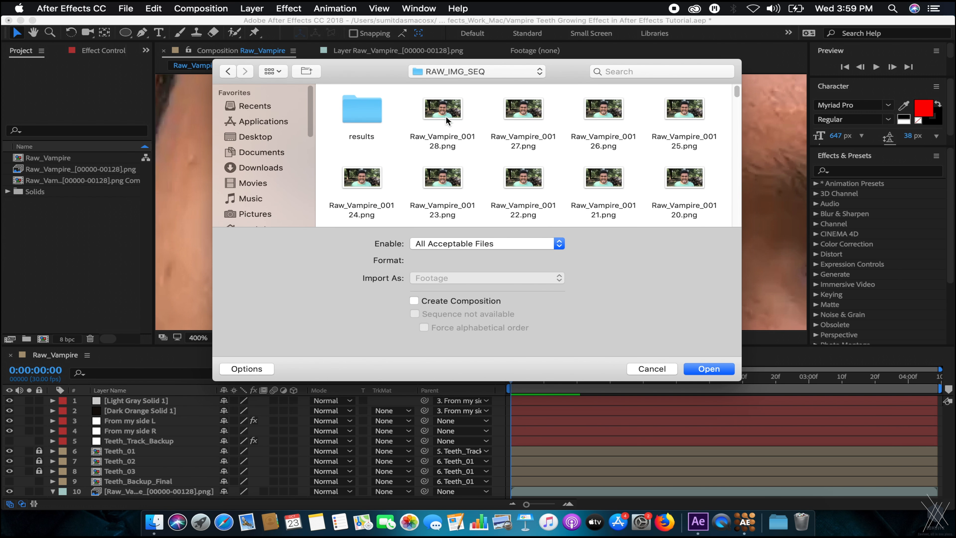
left_click(445, 114)
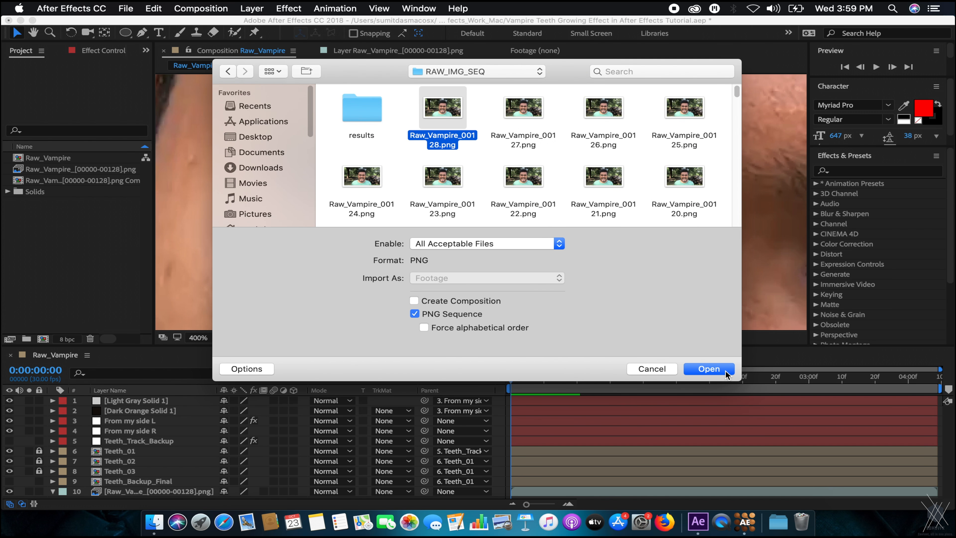
left_click(415, 313)
Import Raw_Vampire_00128.png as the top layer, roughly shrinking and positioning it.
left_click(702, 369)
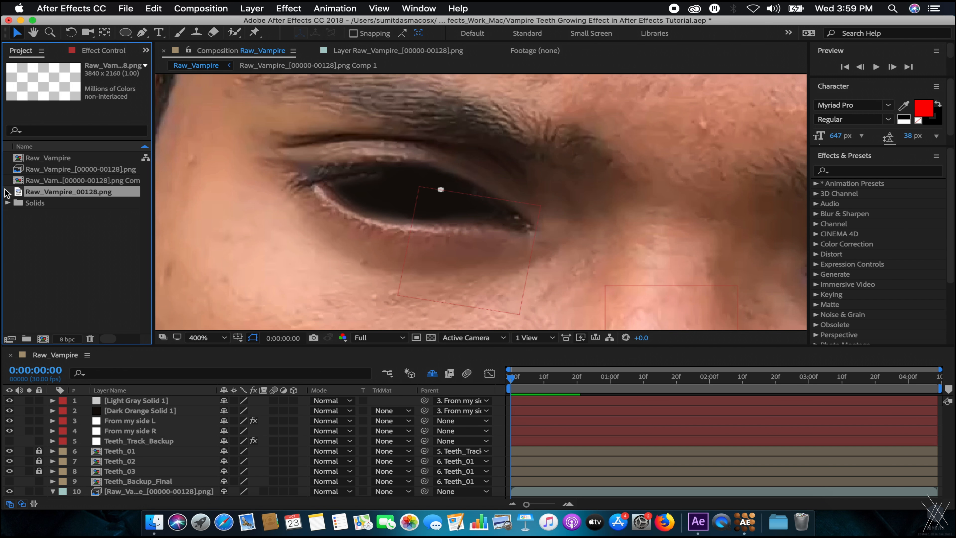
left_click_drag(76, 191, 128, 404)
scroll(437, 183, "down", 6)
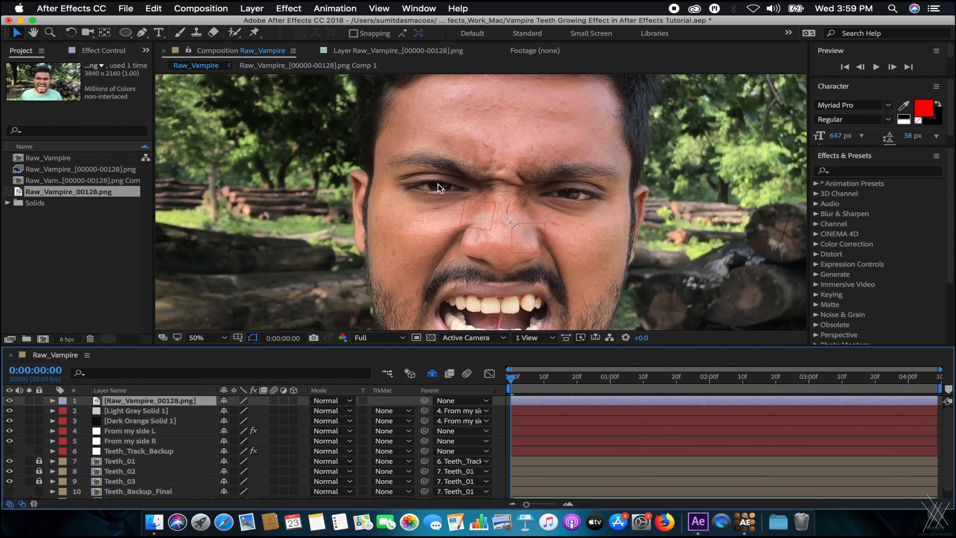
key("s")
left_click_drag(241, 410, 211, 401)
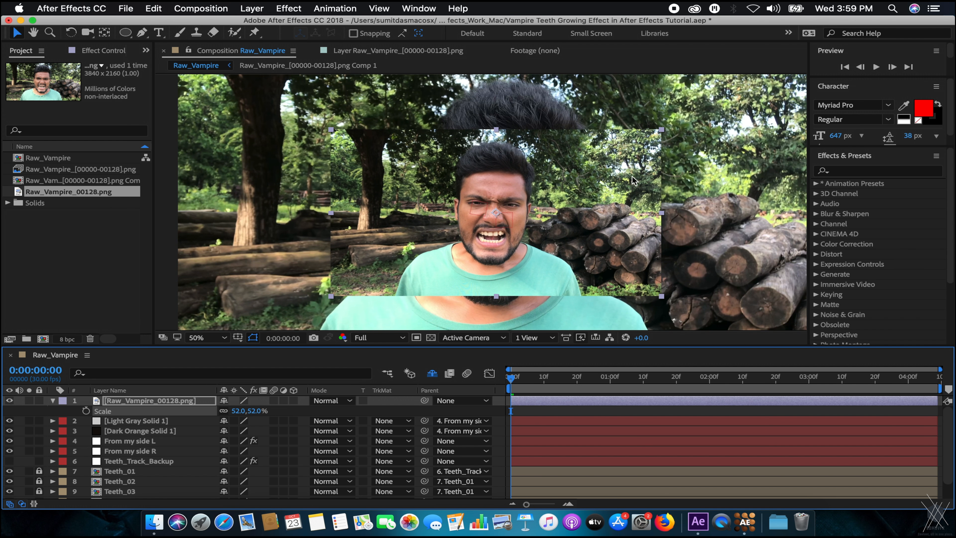
left_click_drag(583, 217, 430, 202)
key("period")
key("comma")
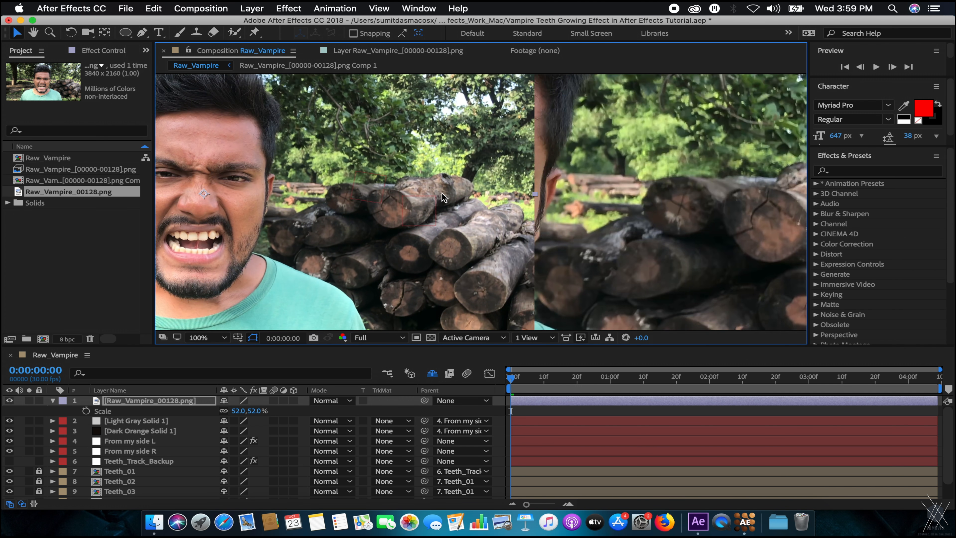
left_click_drag(265, 193, 344, 198)
key("period")
key("comma")
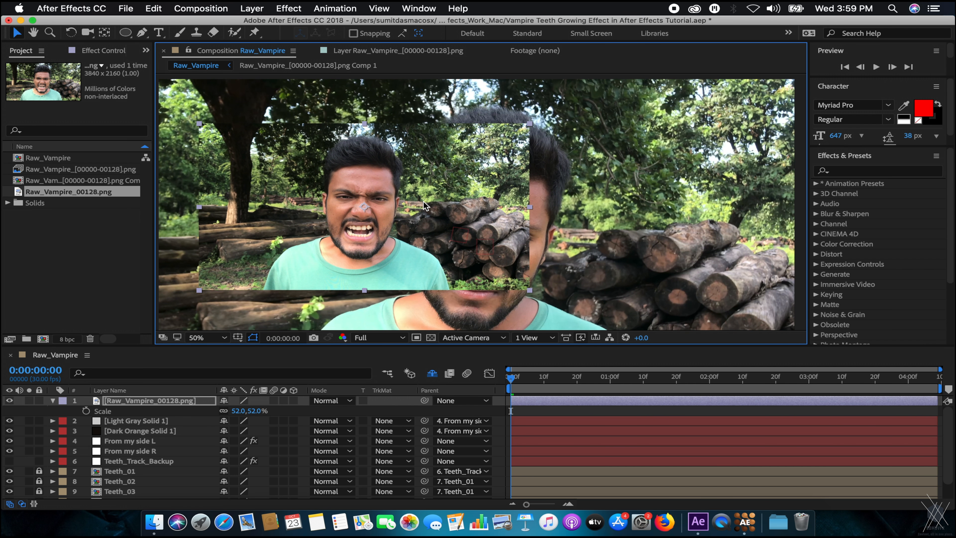
Set the face layer's Scale to 7% and centre it over the eye.
mouse_move(222, 411)
left_mouse_down()
mouse_move(200, 410)
mouse_move(211, 411)
left_mouse_up()
scroll(410, 244, "up", 1)
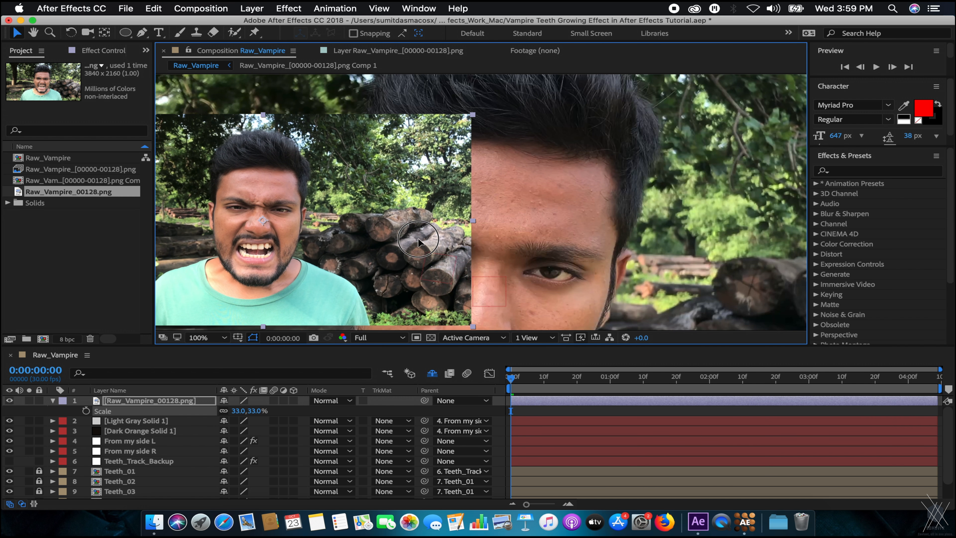
left_click(241, 410)
type("10")
key("Return")
scroll(354, 228, "up", 1)
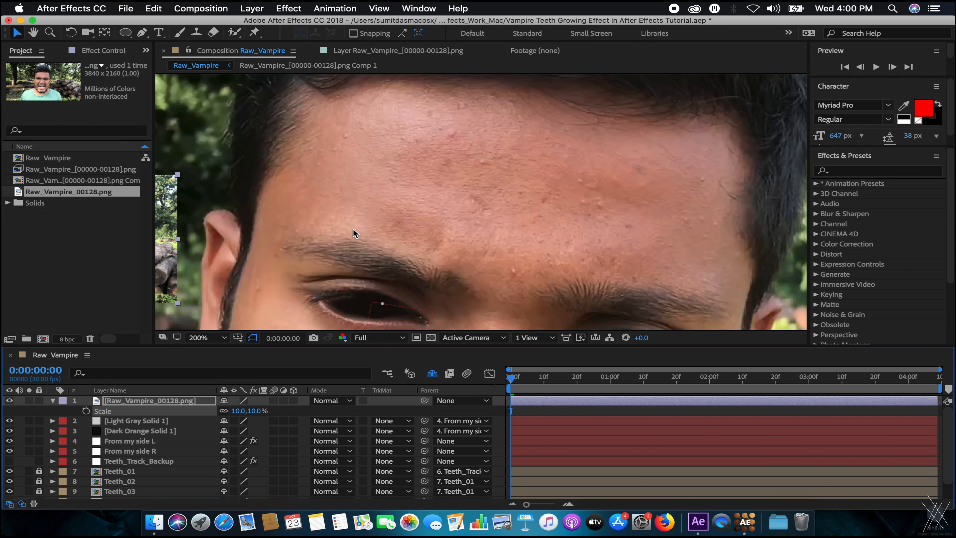
left_click_drag(179, 223, 459, 242)
scroll(459, 243, "up", 2)
left_click(240, 411)
type("7")
key("Return")
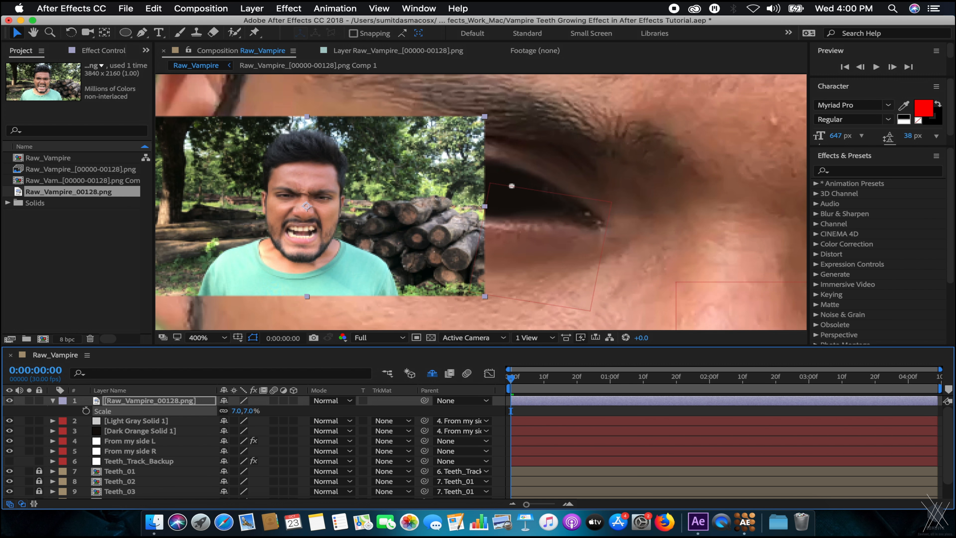
left_click_drag(343, 261, 459, 242)
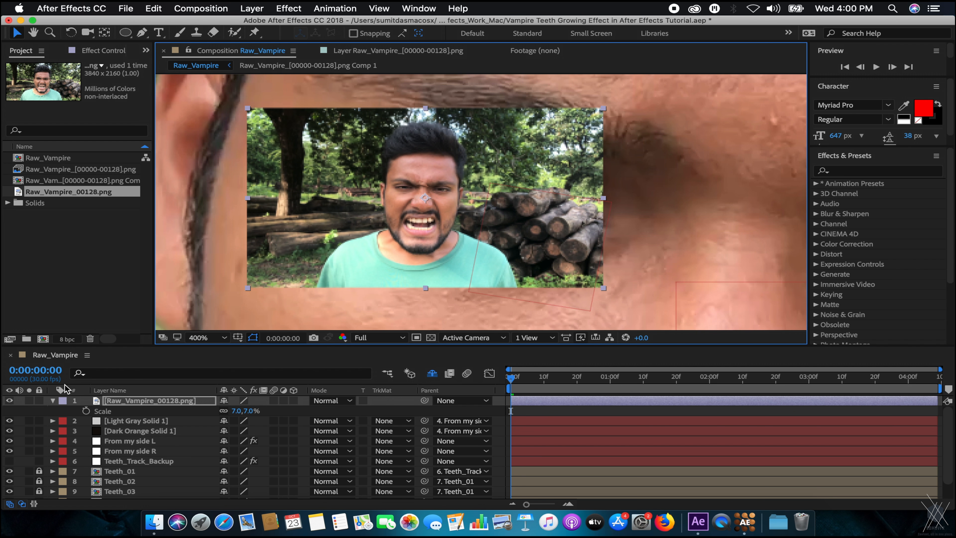
Toggle the face layer's visibility to compare, leaving it hidden and selected.
left_click(9, 401)
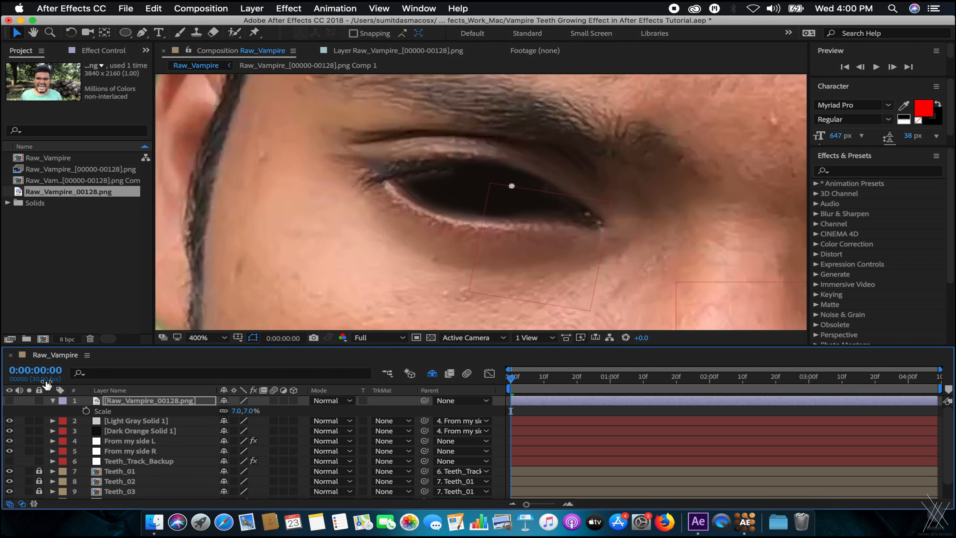
left_click(9, 401)
left_click(452, 167)
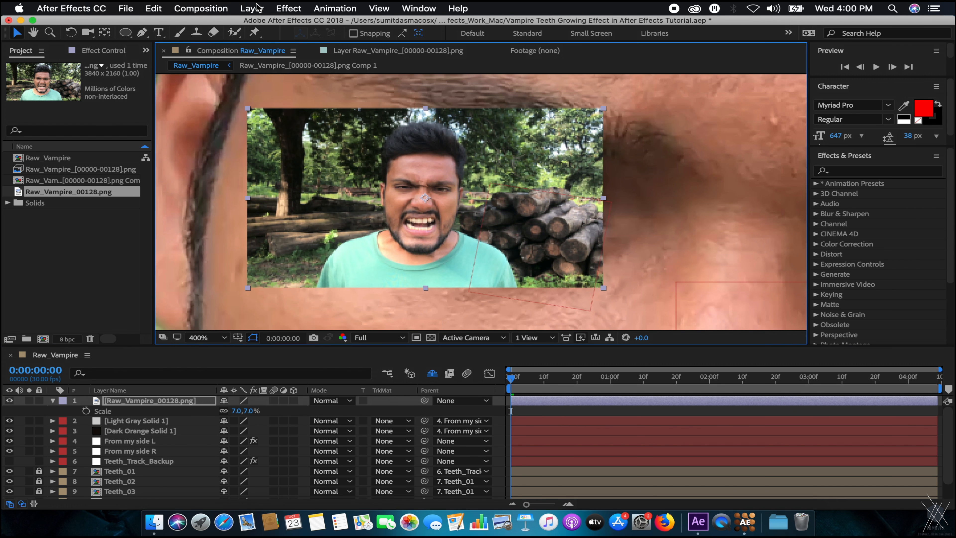
left_click(10, 401)
scroll(465, 177, "up", 1)
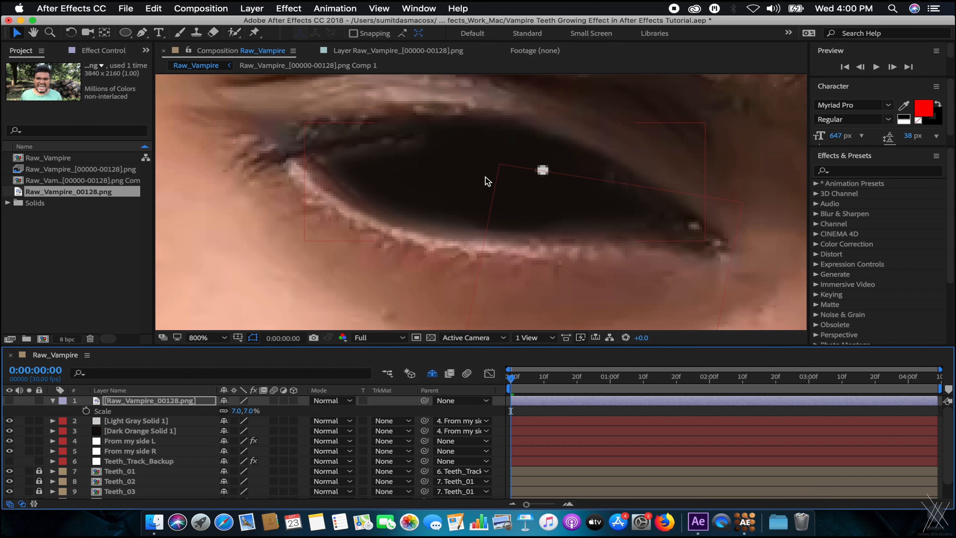
left_click(128, 421)
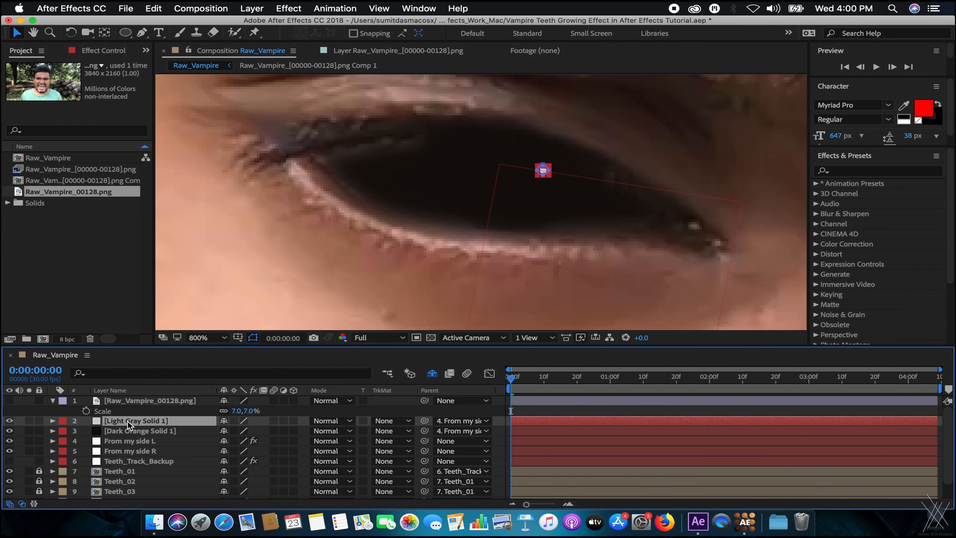
left_click(134, 401)
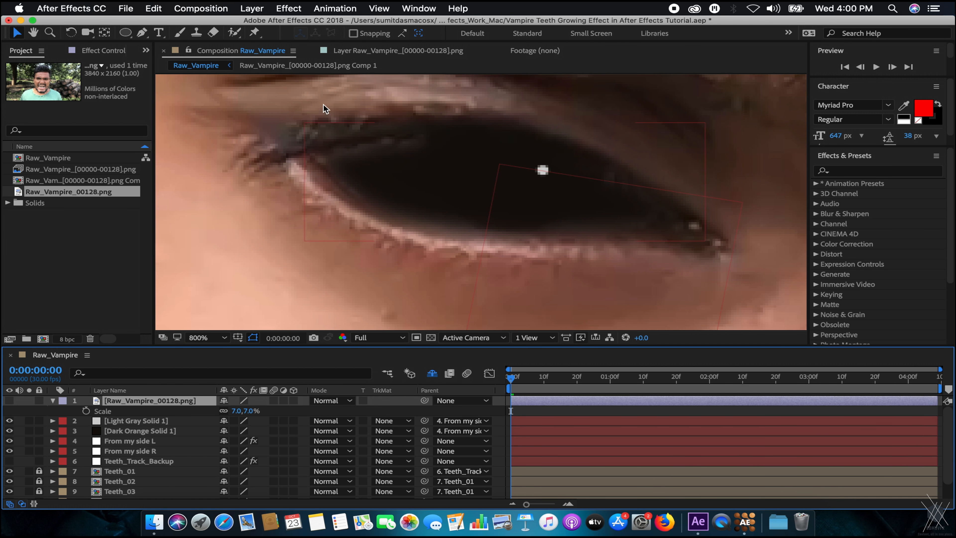
Trace a closed Pen-tool mask around the black eye's outline on the face layer.
key("g")
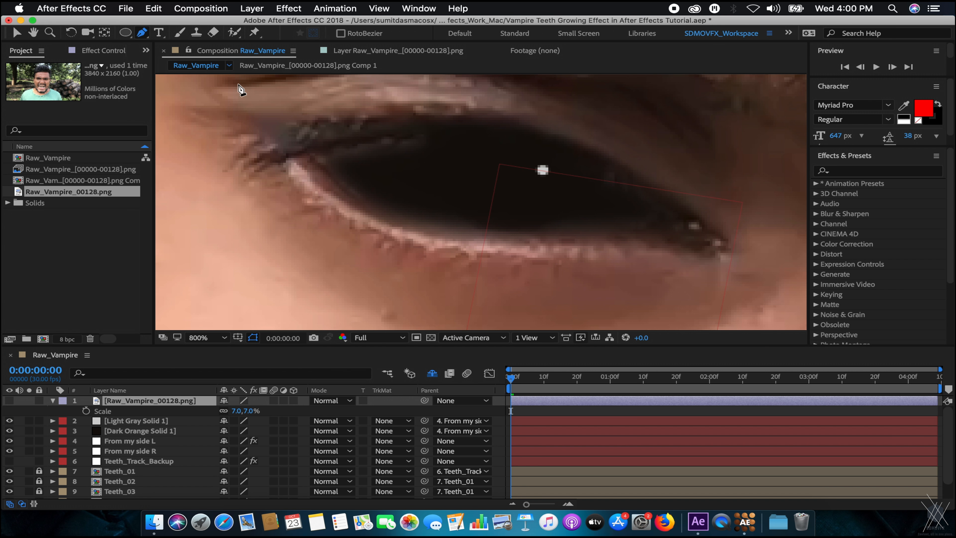
left_click(326, 157)
left_click_drag(406, 135, 420, 133)
left_click_drag(540, 143, 591, 164)
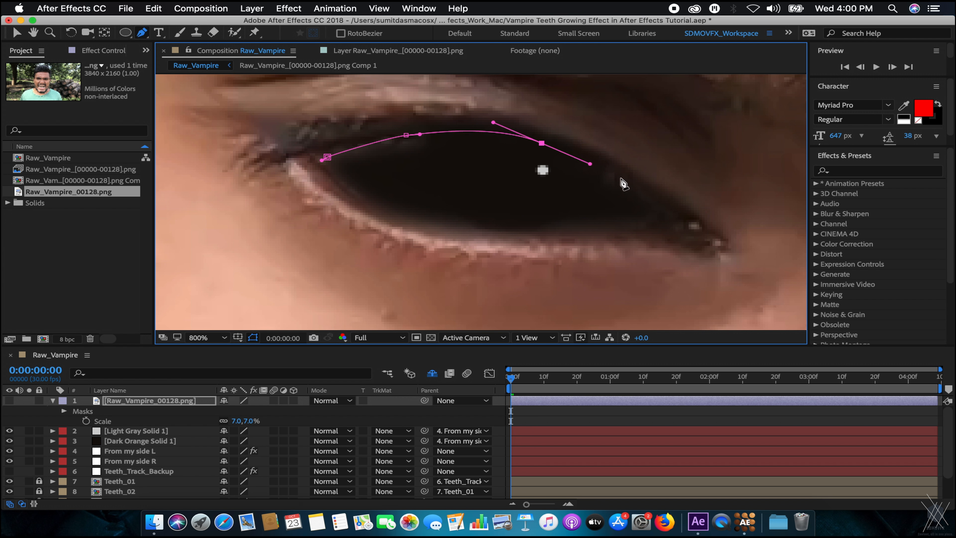
left_click_drag(634, 192, 625, 219)
mouse_move(541, 228)
left_mouse_down()
mouse_move(516, 228)
mouse_move(541, 231)
left_mouse_up()
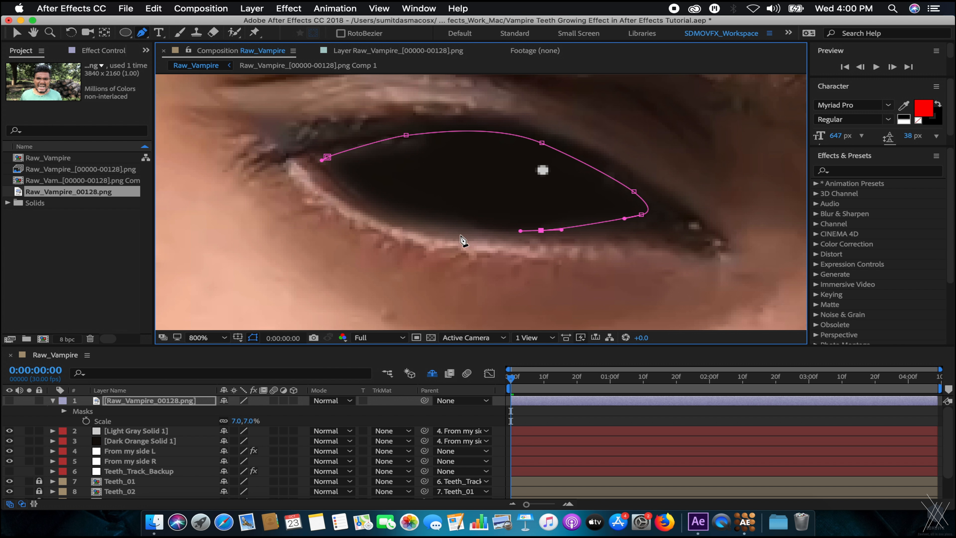
left_click_drag(396, 212, 383, 208)
left_click_drag(326, 171, 319, 171)
left_click(327, 157)
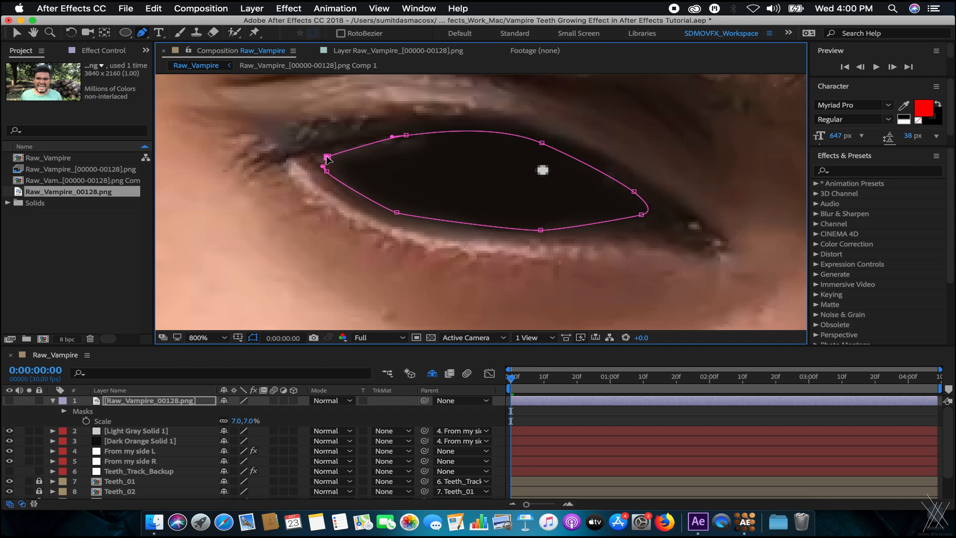
Turn the masked face layer on and bring up the eye mask's transform handles at 400% zoom.
left_click(9, 401)
left_click(171, 402)
key("f")
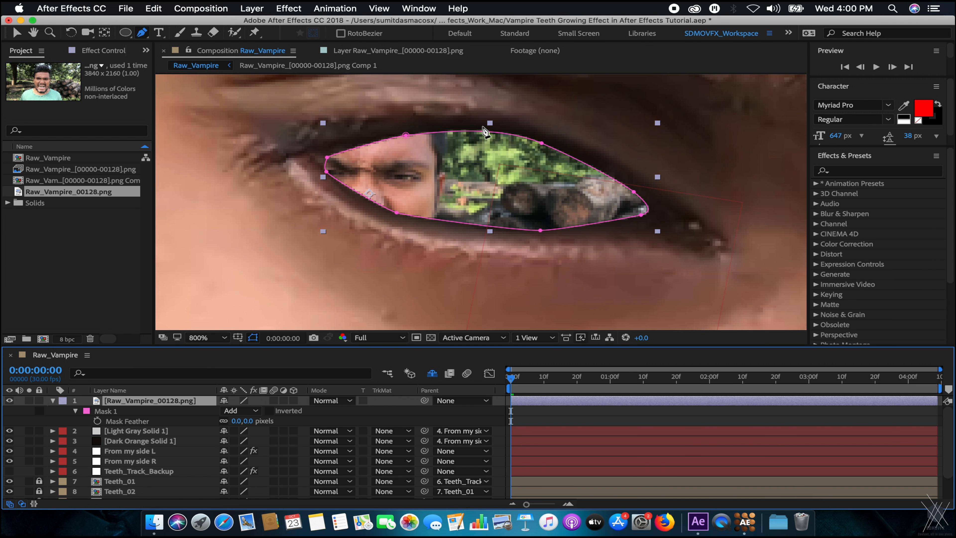
key("v")
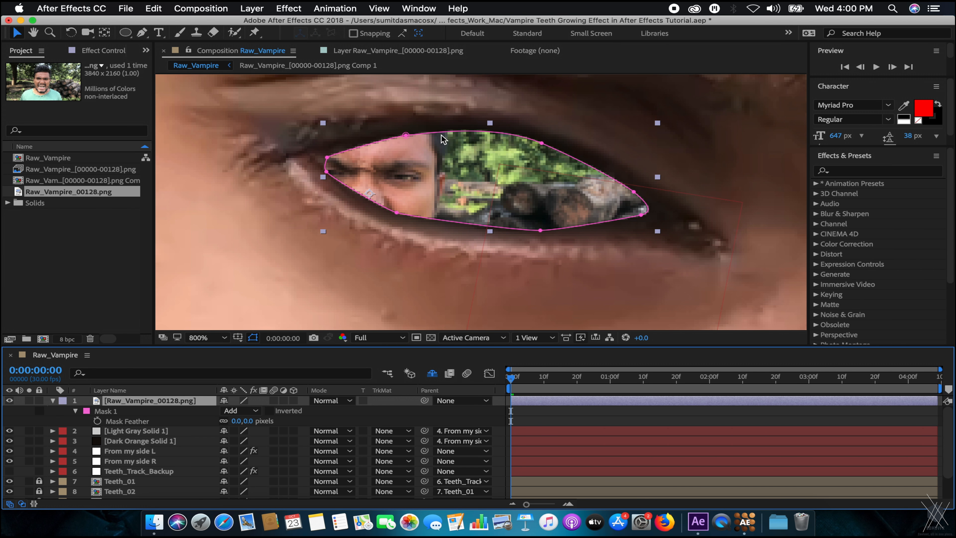
key("comma")
double_click(444, 166)
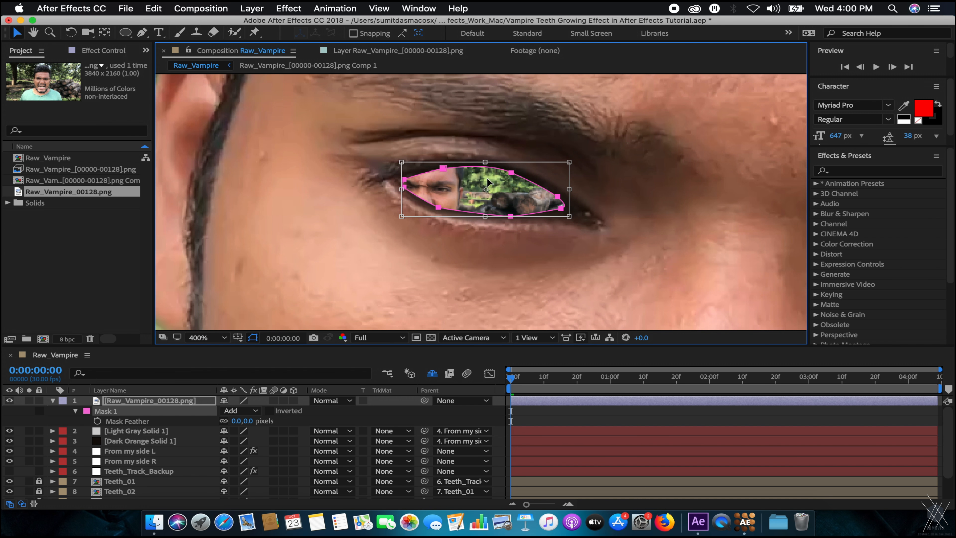
Undo an accidental stretch of the face layer and show the masked layer again.
left_click(165, 400)
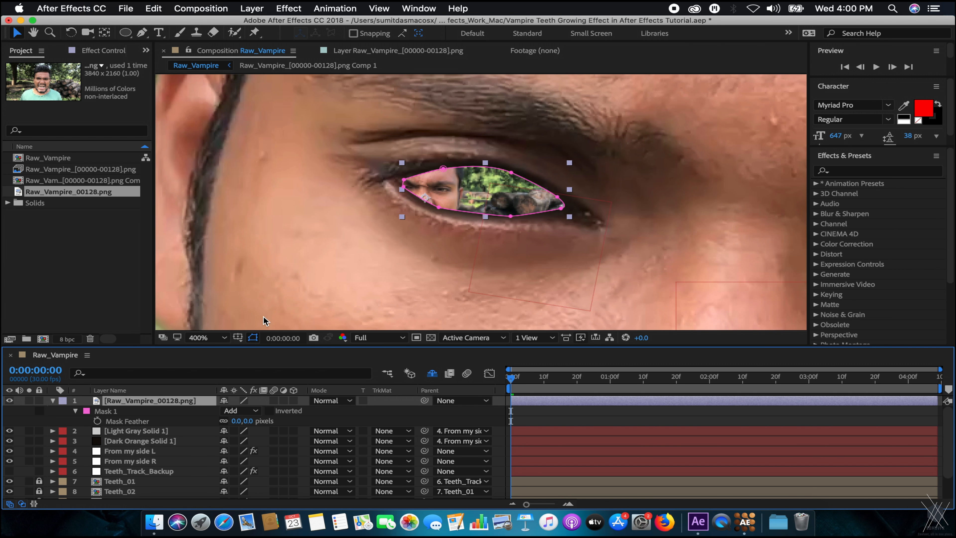
left_click_drag(403, 164, 356, 156)
key("super+z")
key("super+z")
scroll(461, 191, "up", 1)
scroll(433, 181, "down", 1)
key("super+z")
key("super+z")
left_click(130, 414)
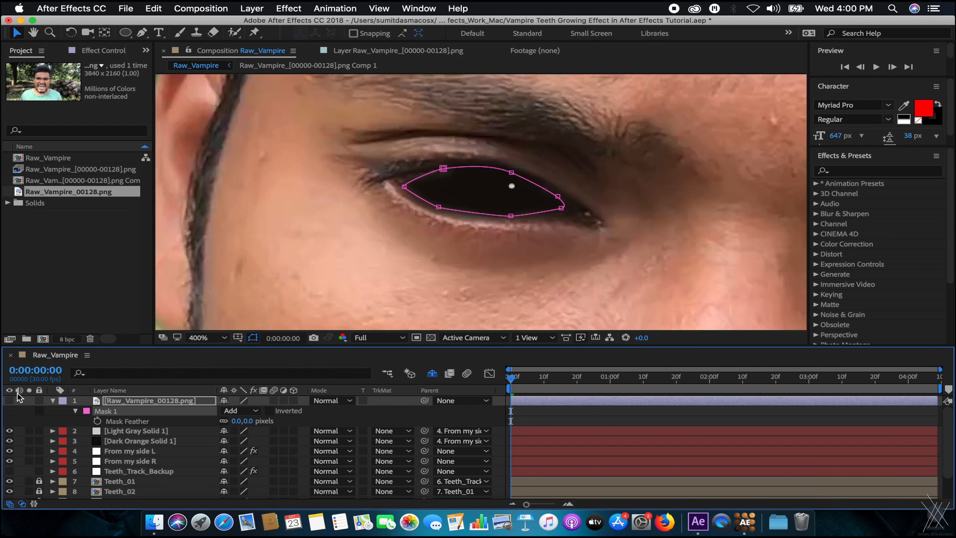
left_click(7, 406)
left_click(9, 401)
Delete the eye mask, shift the still left, and scale it from 7% to 13%.
left_click(119, 412)
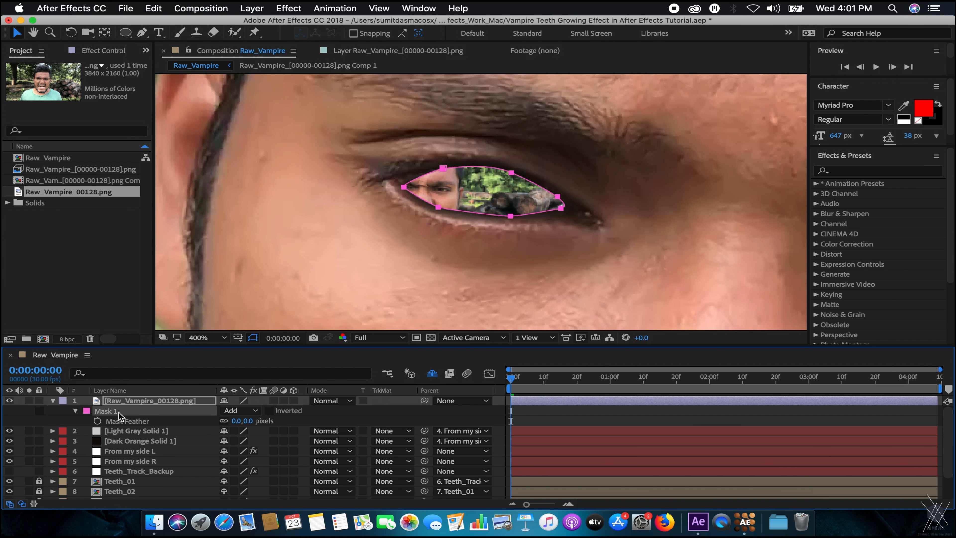
key("Delete")
left_click_drag(468, 234, 439, 234)
key("s")
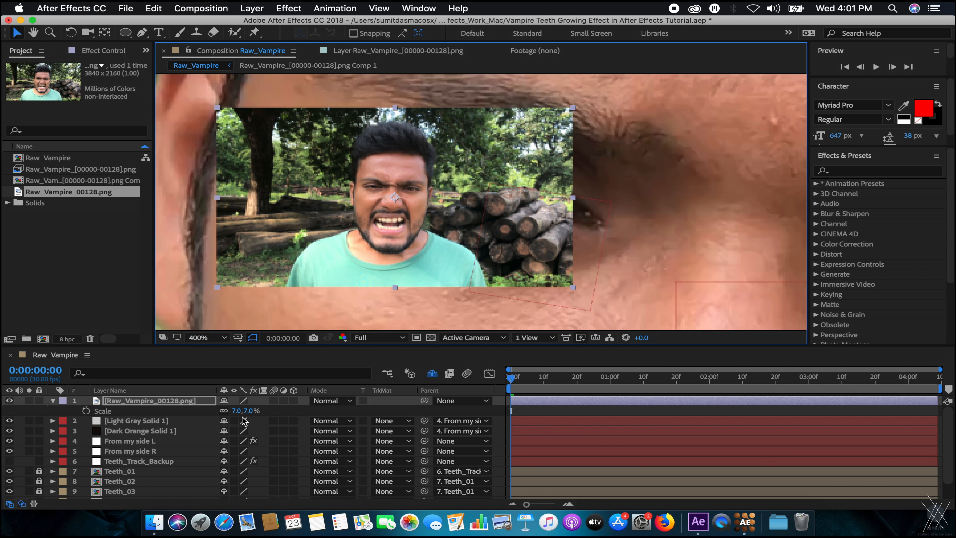
left_click_drag(239, 415, 259, 414)
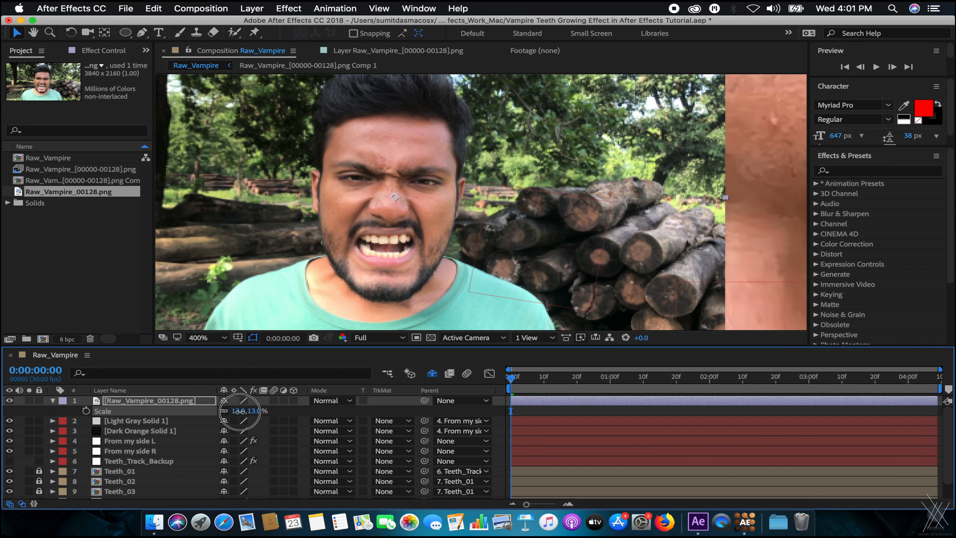
Move the still frame across the composition and scale it up to 20%.
left_click_drag(544, 204, 482, 235)
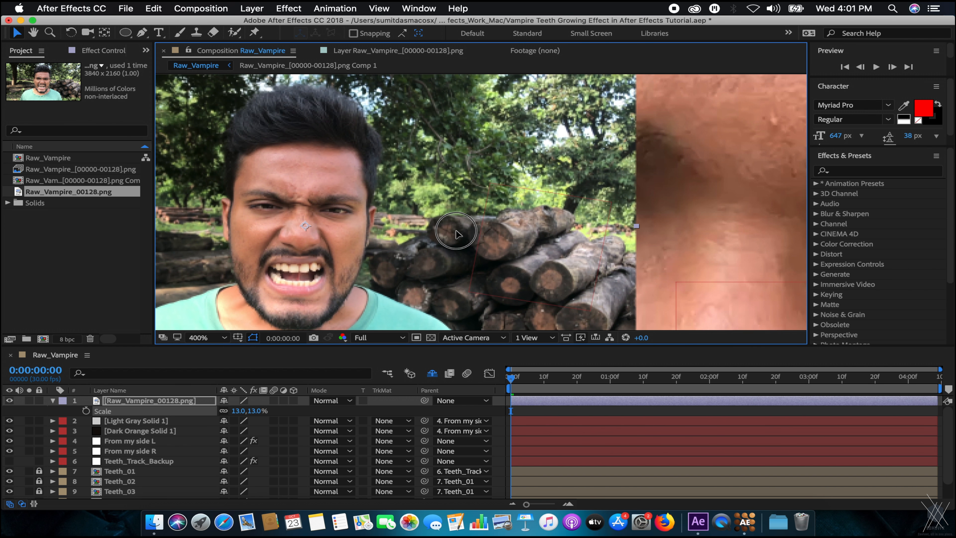
key("p")
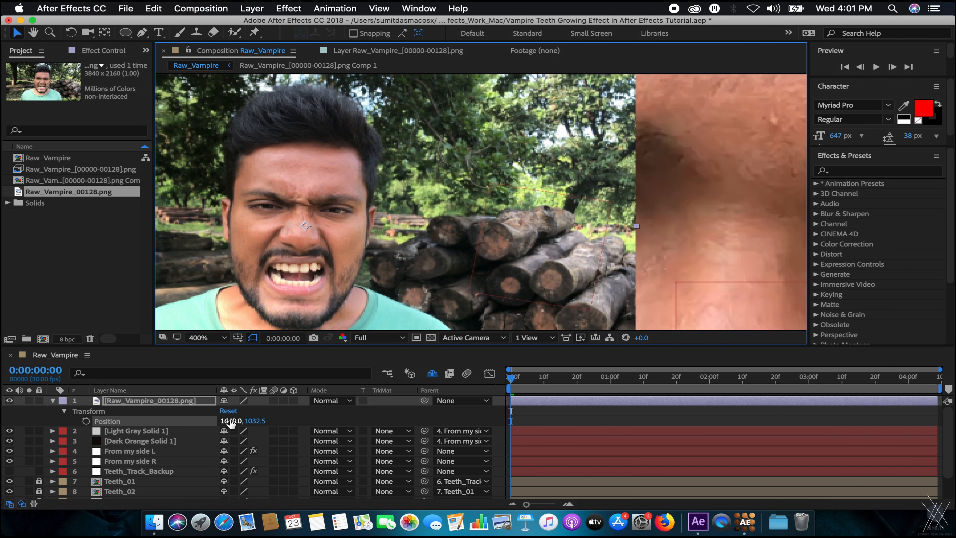
key("s")
left_click_drag(237, 411, 255, 411)
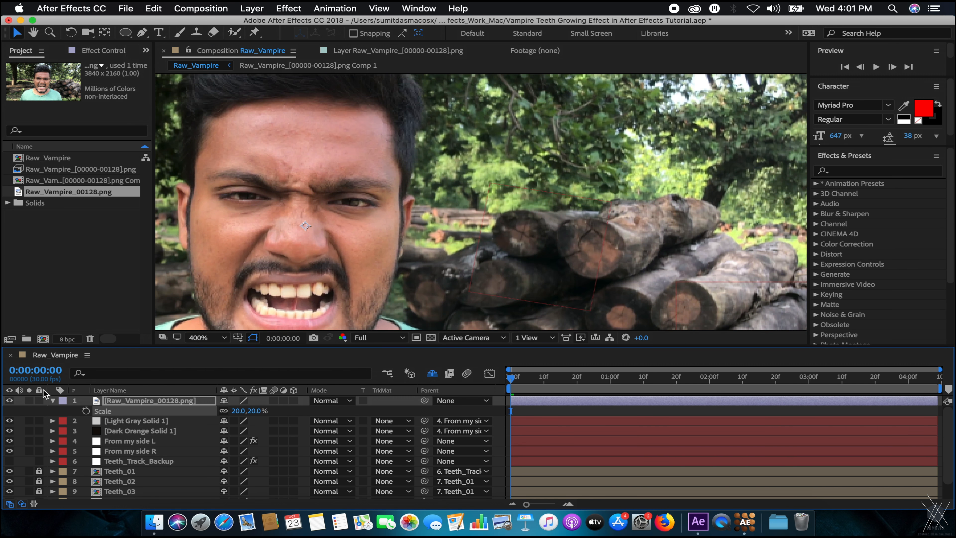
Align the still over the close-up face by toggling its visibility, then leave it hidden.
left_click(9, 400)
scroll(470, 208, "down", 2)
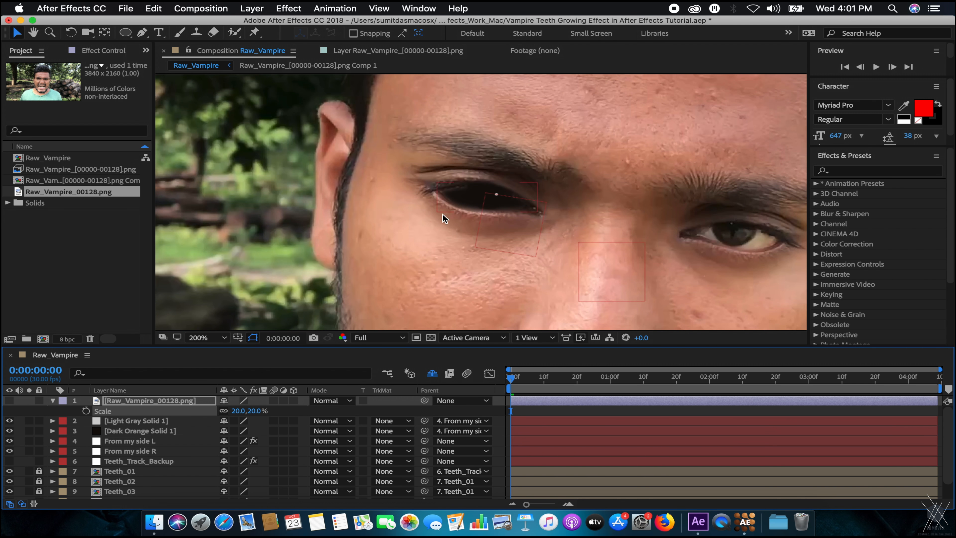
left_click(9, 400)
left_click_drag(502, 188, 441, 181)
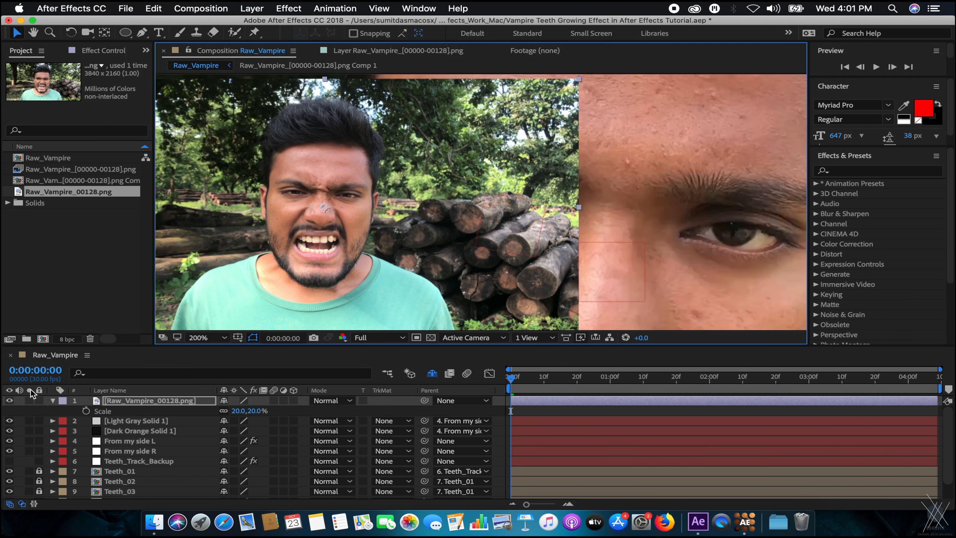
left_click(9, 401)
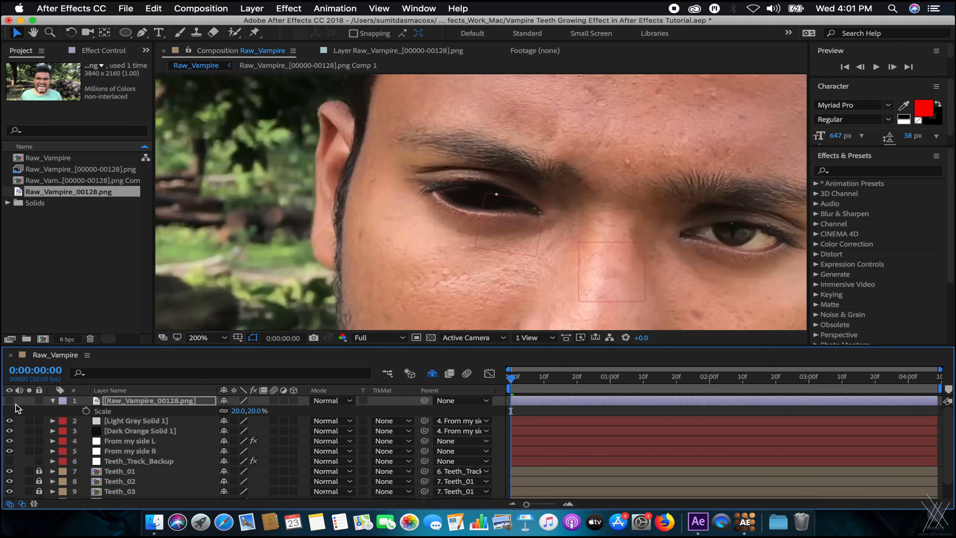
left_click(9, 401)
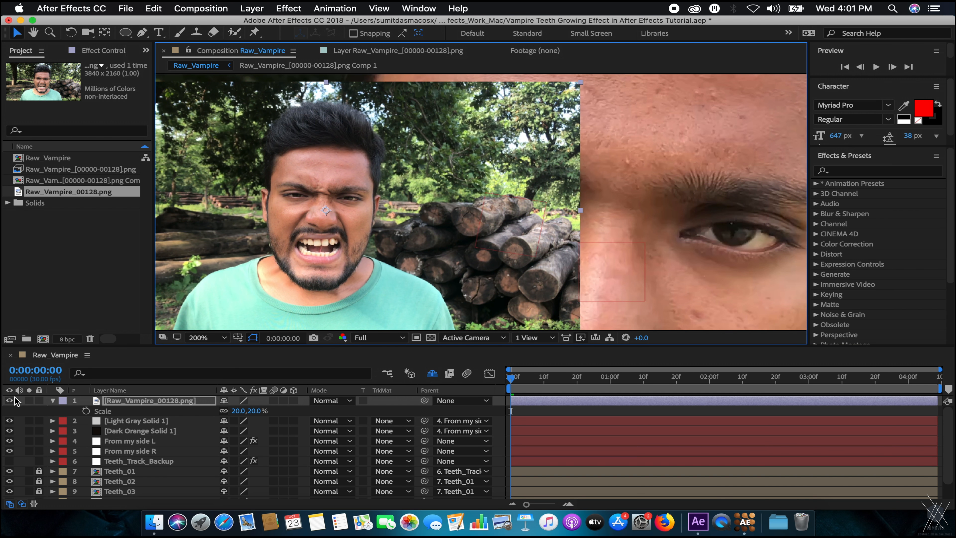
left_click(9, 400)
left_click(155, 402)
scroll(441, 217, "up", 1)
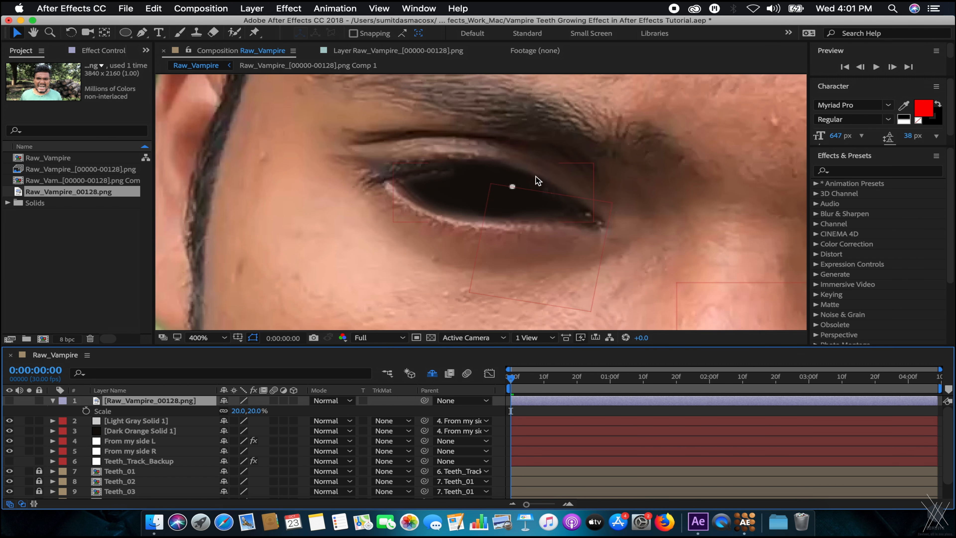
Draw a closed Pen-tool mask around the eye opening on the Raw_Vampire_00128.png still.
key("g")
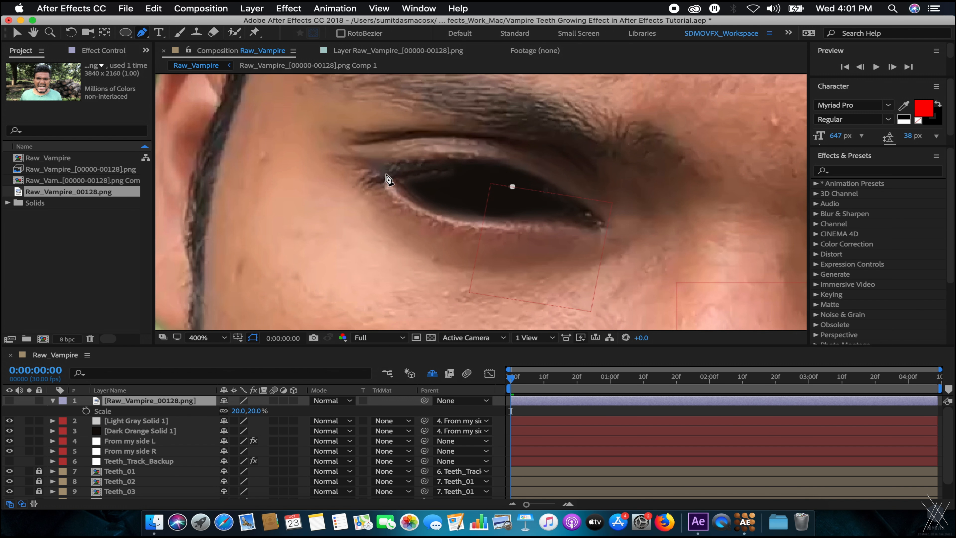
left_click_drag(396, 179, 499, 166)
key("super+z")
scroll(444, 173, "up", 1)
left_click_drag(490, 204, 506, 201)
left_click_drag(613, 232, 488, 164)
left_click_drag(573, 208, 588, 240)
left_click(520, 252)
left_click_drag(519, 253, 493, 256)
key("super+z")
left_click(511, 255)
left_click_drag(412, 250, 397, 250)
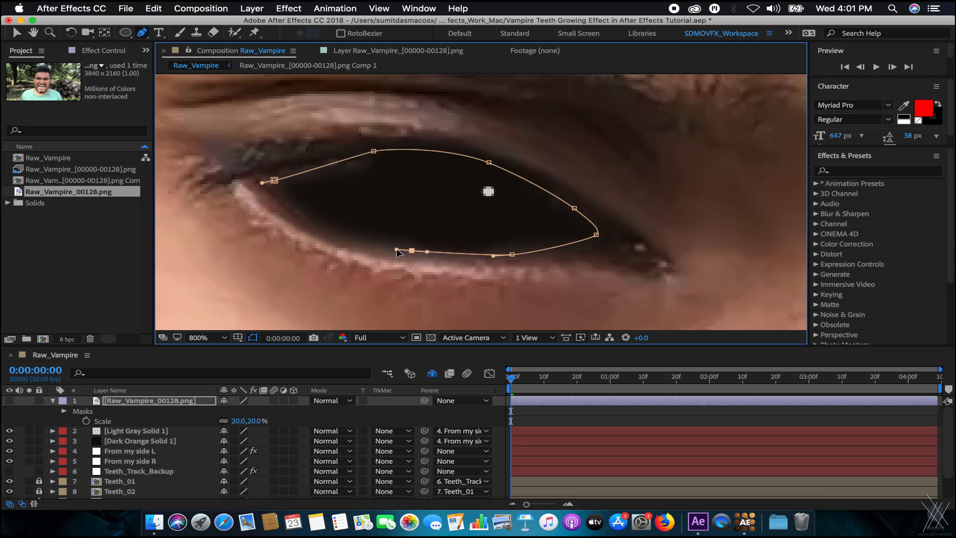
left_click_drag(302, 213, 274, 180)
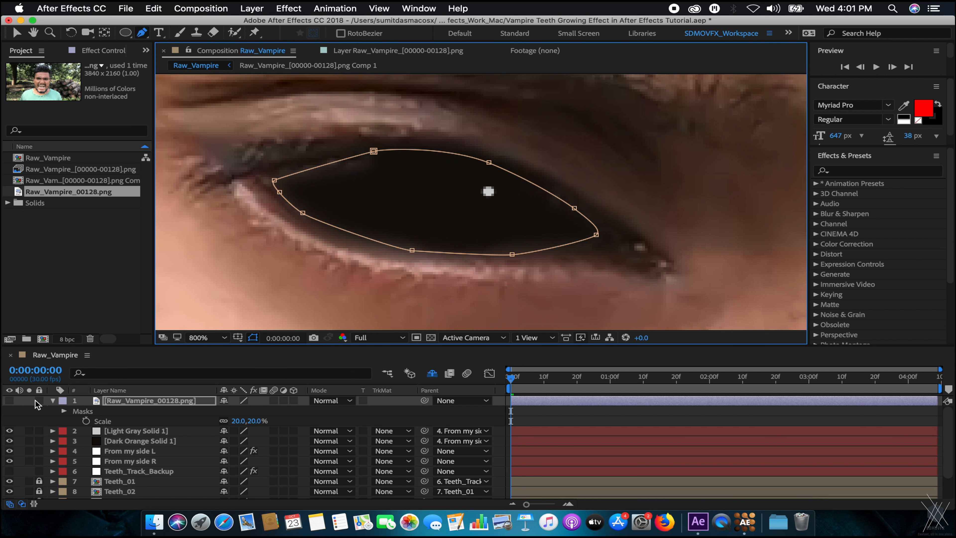
Turn the masked still on and feather the eye mask edge to 62 px.
left_click(9, 401)
left_click(170, 400)
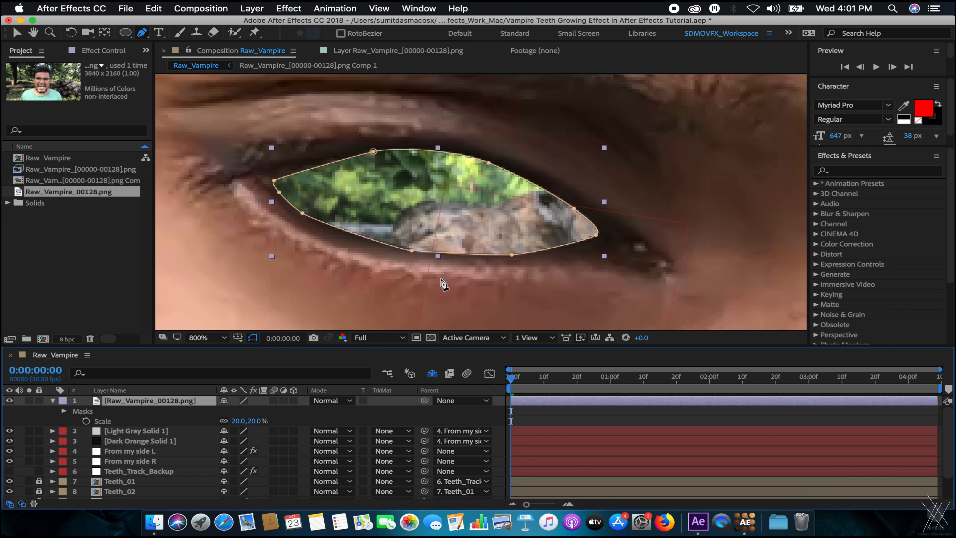
key("comma")
key("f")
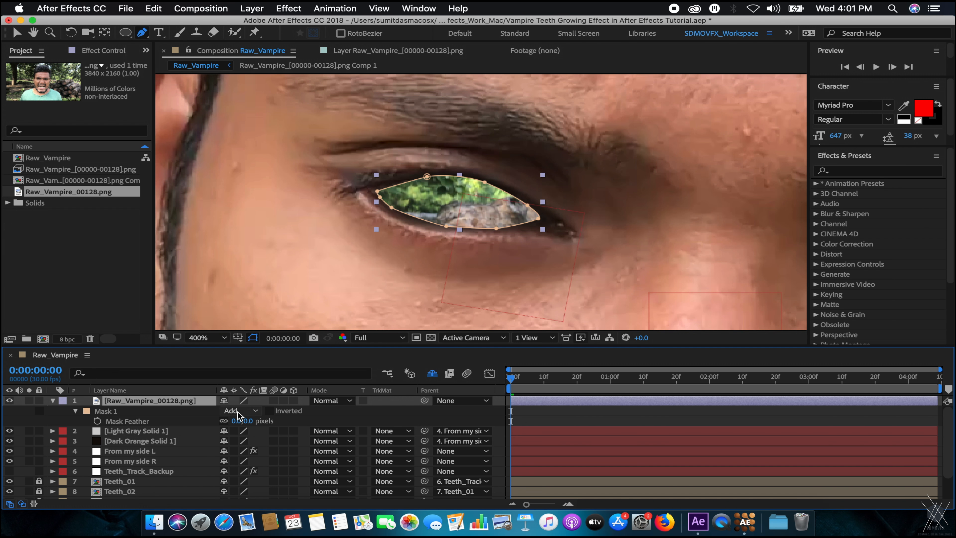
left_click_drag(238, 420, 255, 428)
key("f")
left_click(112, 430)
left_click(137, 404)
Search 'bulg' in Effects & Presets and apply Bulge to the still layer.
left_click(873, 172)
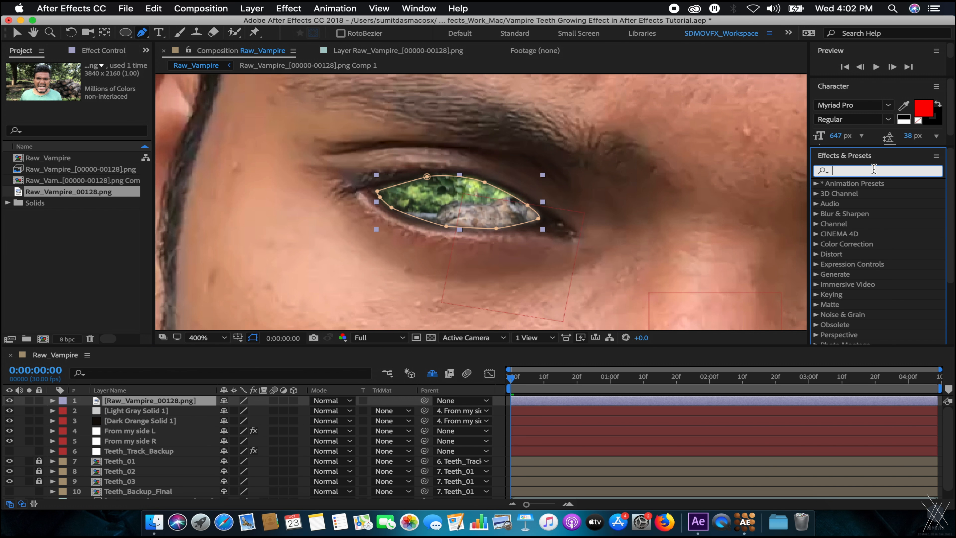
type("bulg")
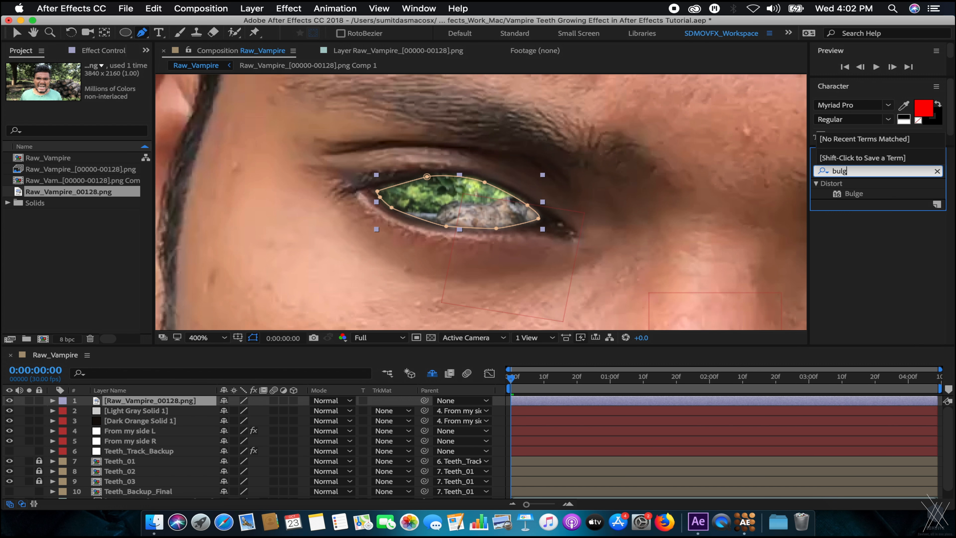
left_click_drag(851, 194, 150, 400)
key("v")
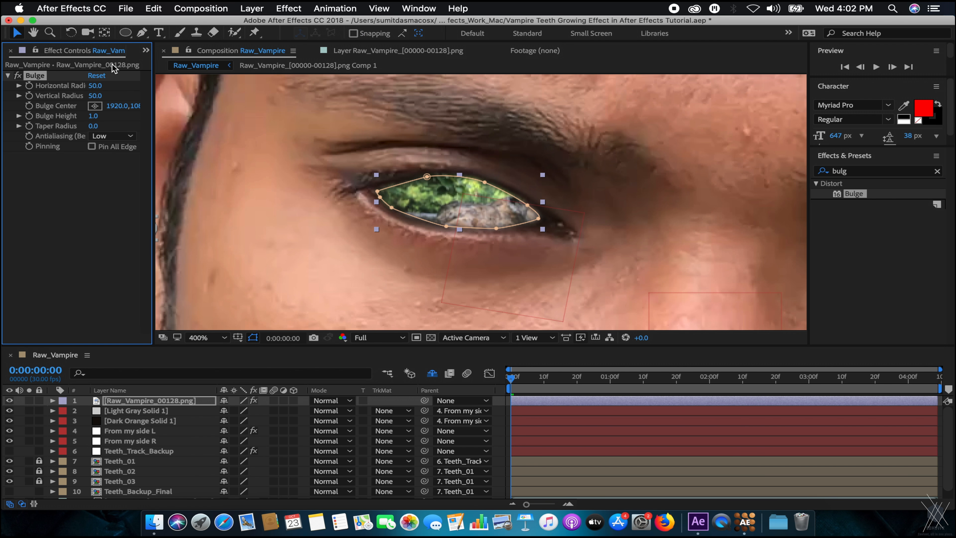
left_click_drag(100, 87, 161, 86)
key("super+z")
Move the still layer's anchor point onto the eye and delete the first Bulge effect.
left_click(118, 401)
scroll(350, 229, "down", 1)
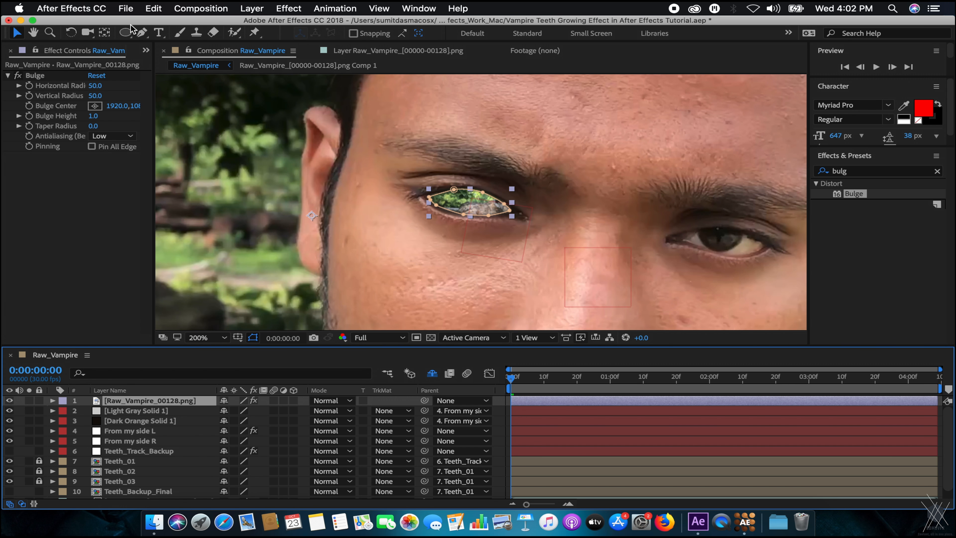
key("t")
key("y")
left_click_drag(312, 216, 463, 197)
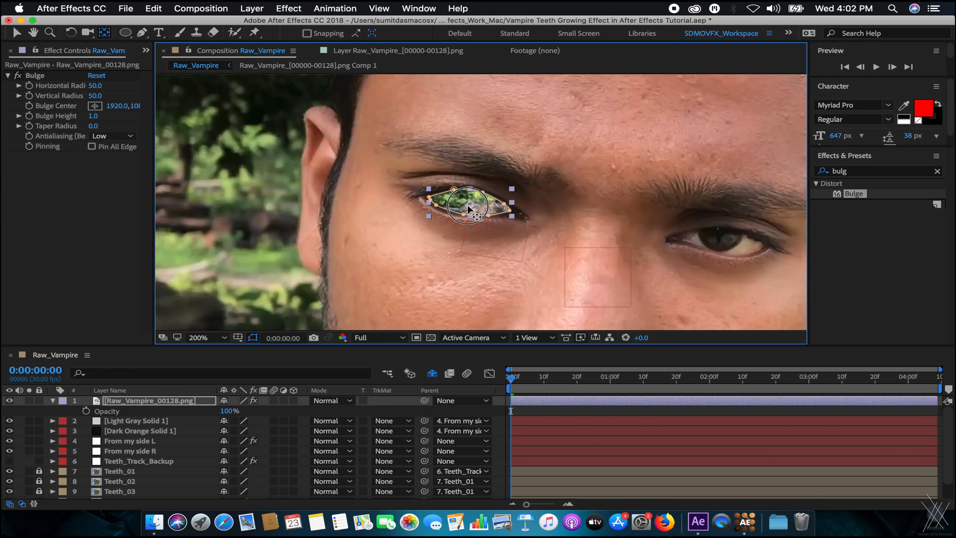
left_click(33, 75)
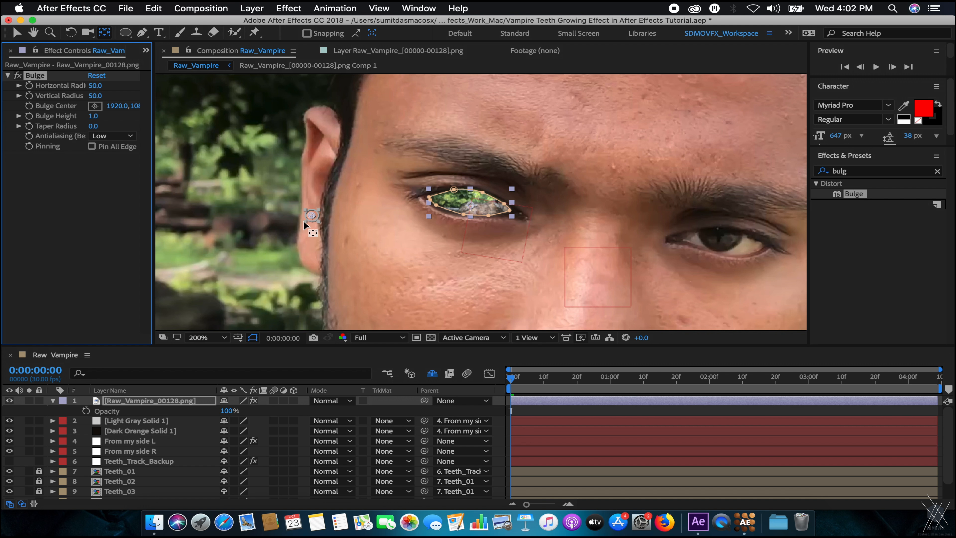
left_click(311, 215)
left_click(38, 76)
key("Delete")
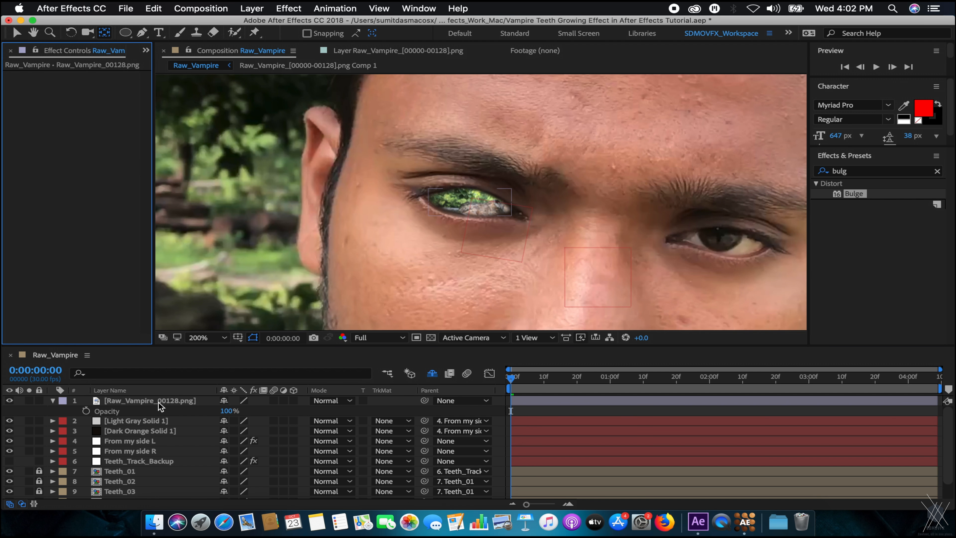
Reapply Bulge centred on the eye with radii 400 and 132.5 and height 1.2.
left_click(158, 401)
left_click_drag(851, 193, 142, 400)
left_click_drag(313, 216, 516, 204)
scroll(493, 206, "up", 1)
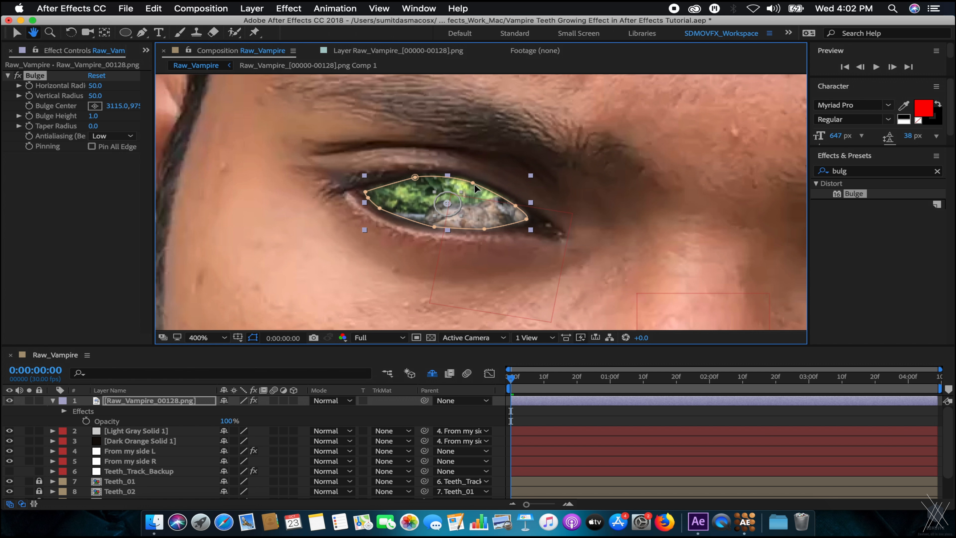
left_click_drag(95, 85, 236, 85)
left_click_drag(96, 95, 130, 86)
left_click_drag(449, 205, 450, 204)
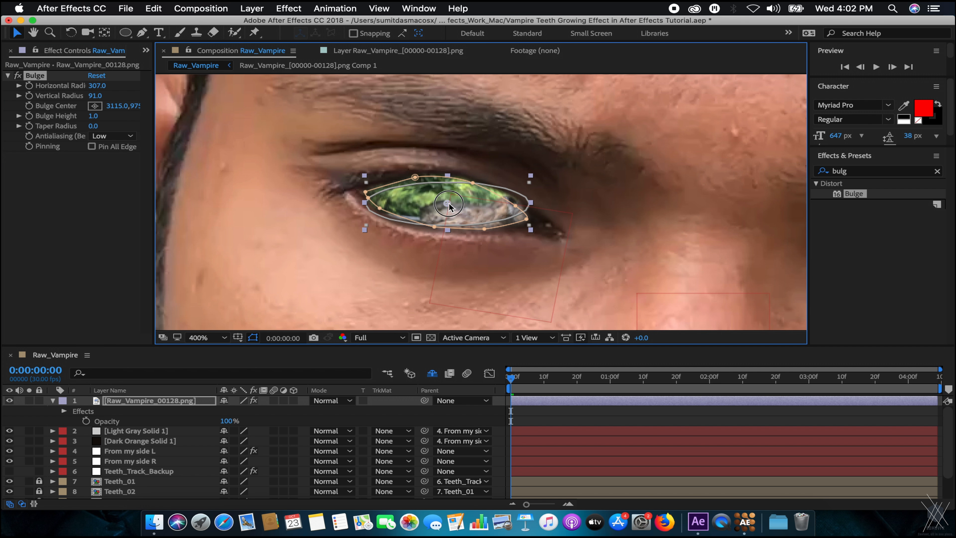
left_click_drag(532, 182, 555, 172)
left_click_drag(93, 116, 108, 117)
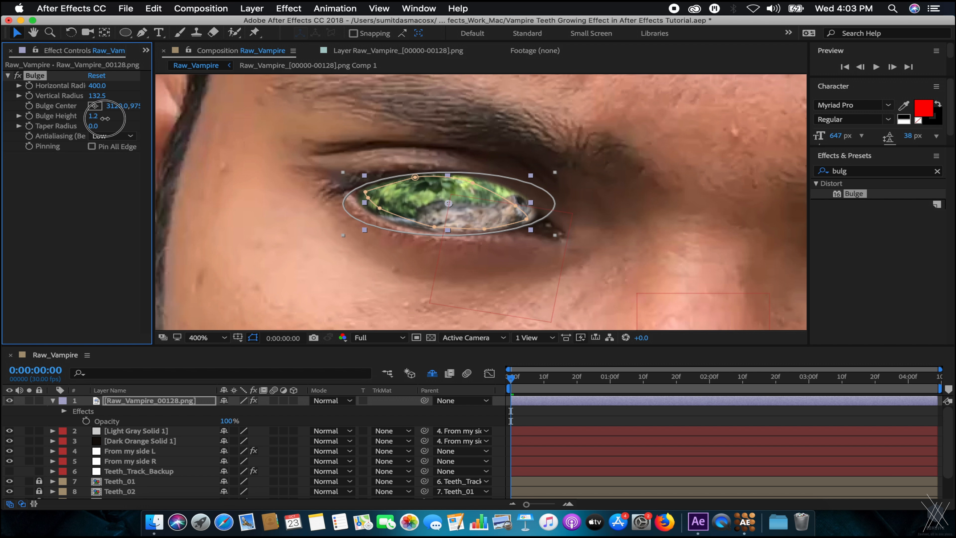
Set the still frame layer's opacity to 5%.
left_click(153, 402)
key("u")
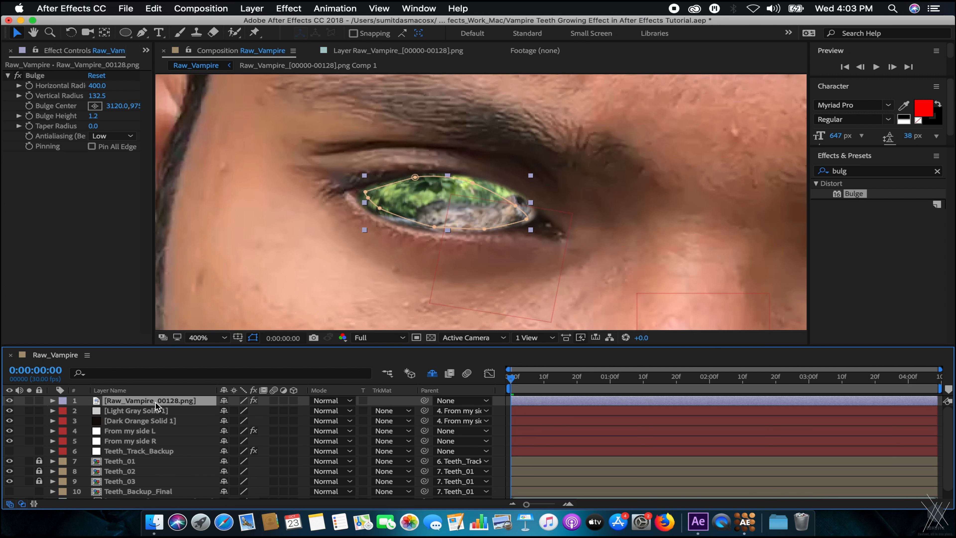
key("t")
left_click(234, 411)
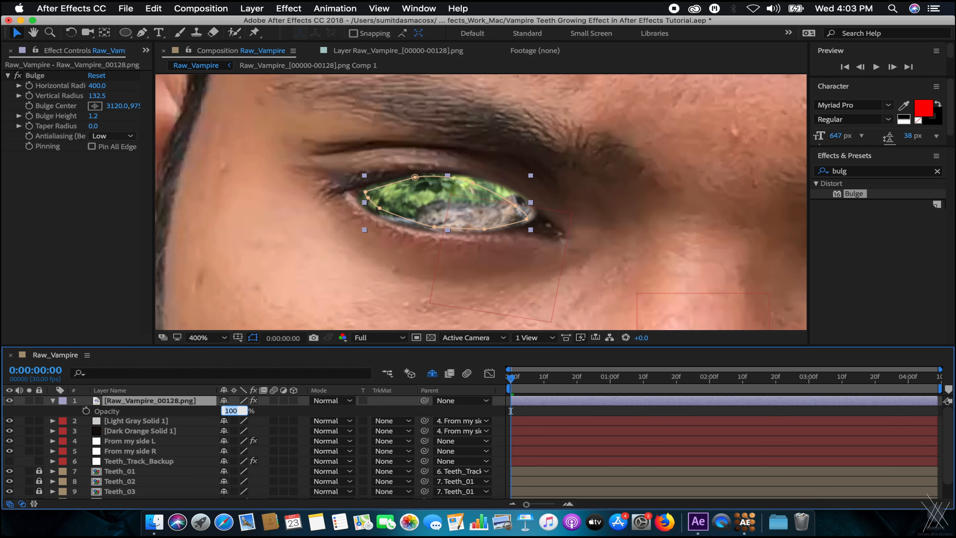
type("5")
key("Return")
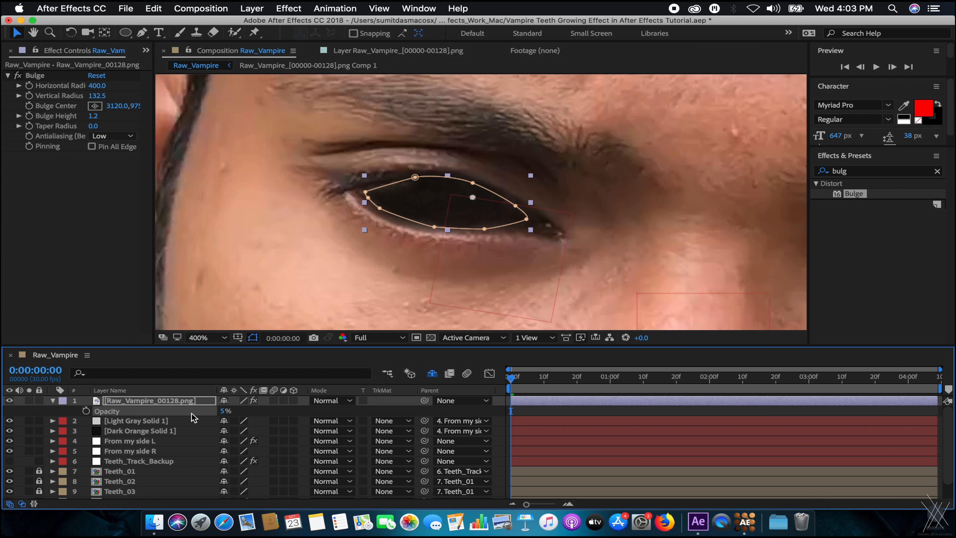
key("t")
key("comma")
left_click(315, 196)
key("period")
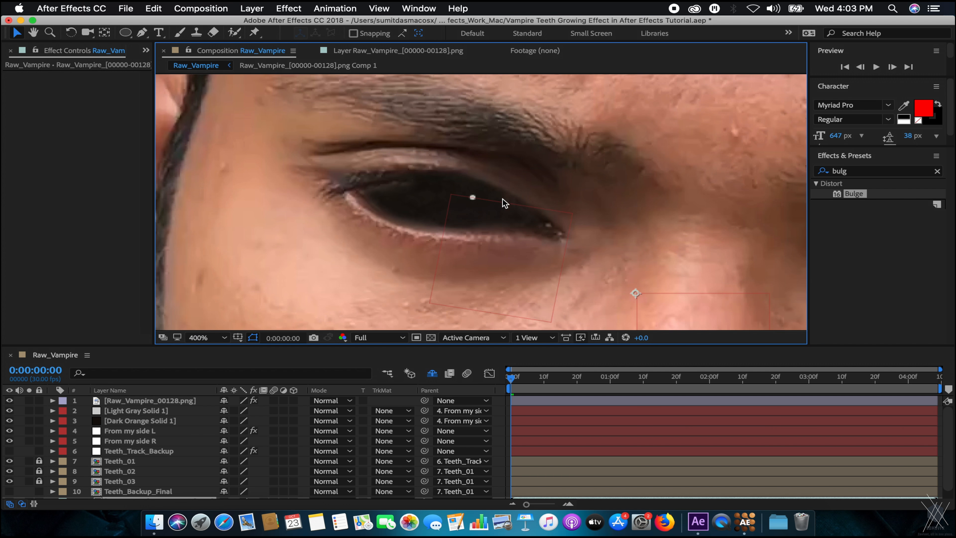
left_click(204, 401)
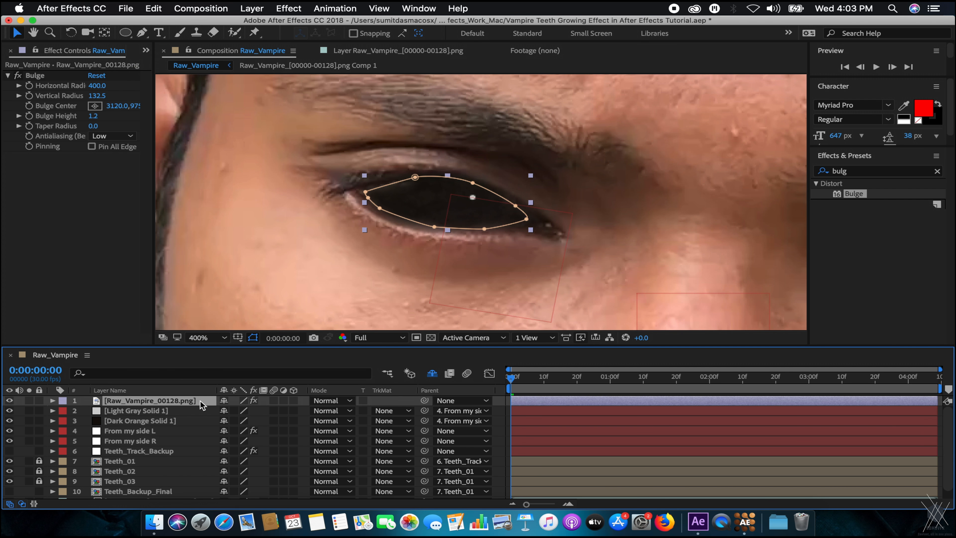
Deselect all layers, save the project, and return to the shot's first frame.
key("super+a")
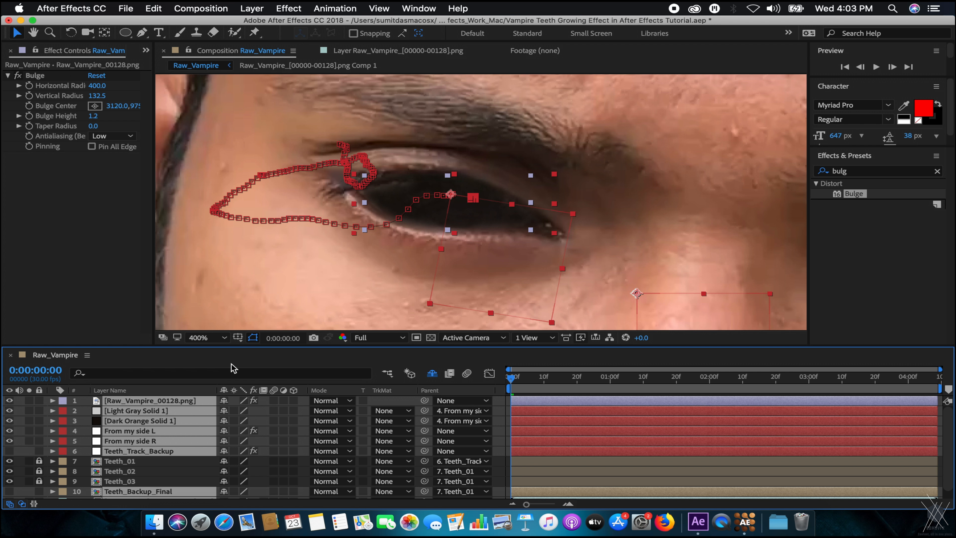
key("super+shift+a")
key("super+s")
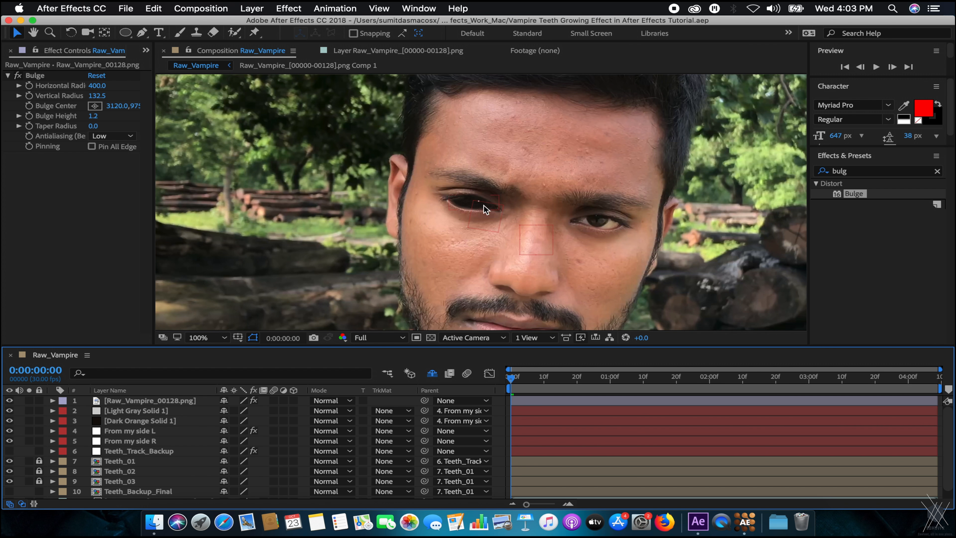
key("period")
left_click_drag(674, 257, 548, 254)
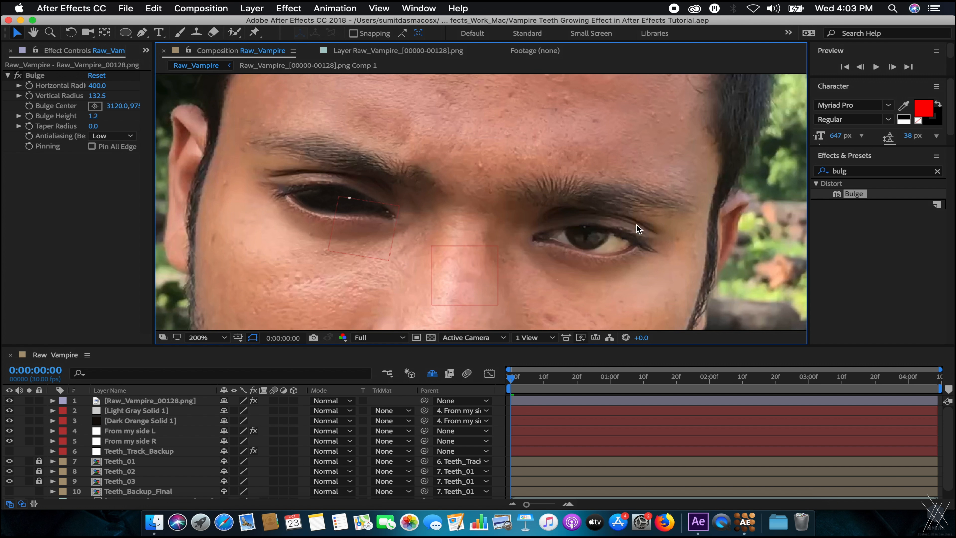
key("comma")
key("period")
key("comma")
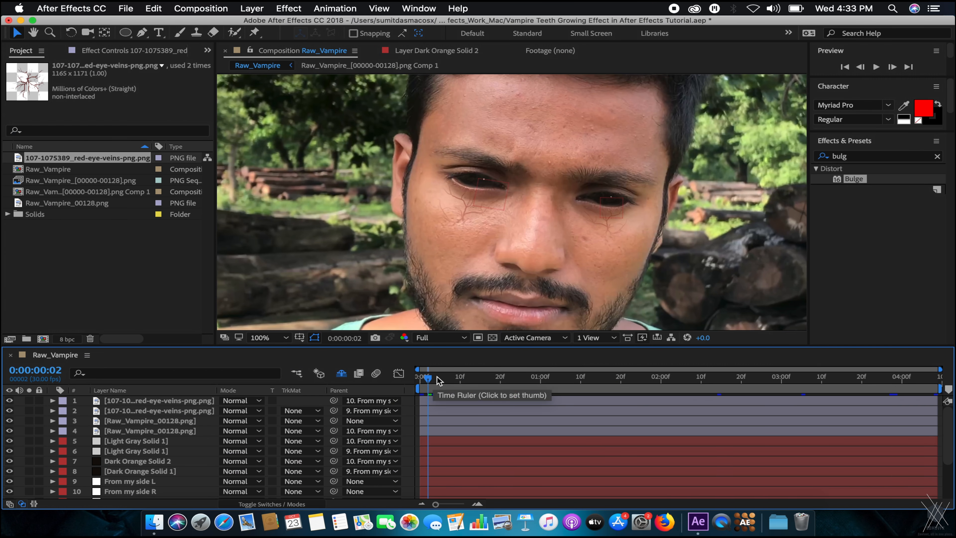
left_click_drag(437, 376, 418, 378)
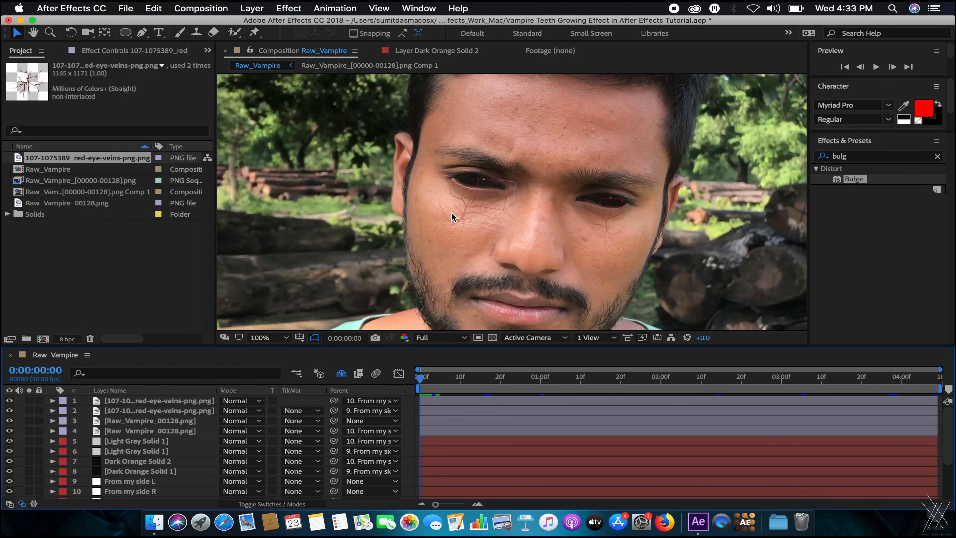
Switch off both red-eye-veins layers and move the playhead to the fanged frame 0:00:02:15.
left_click_drag(473, 386, 445, 378)
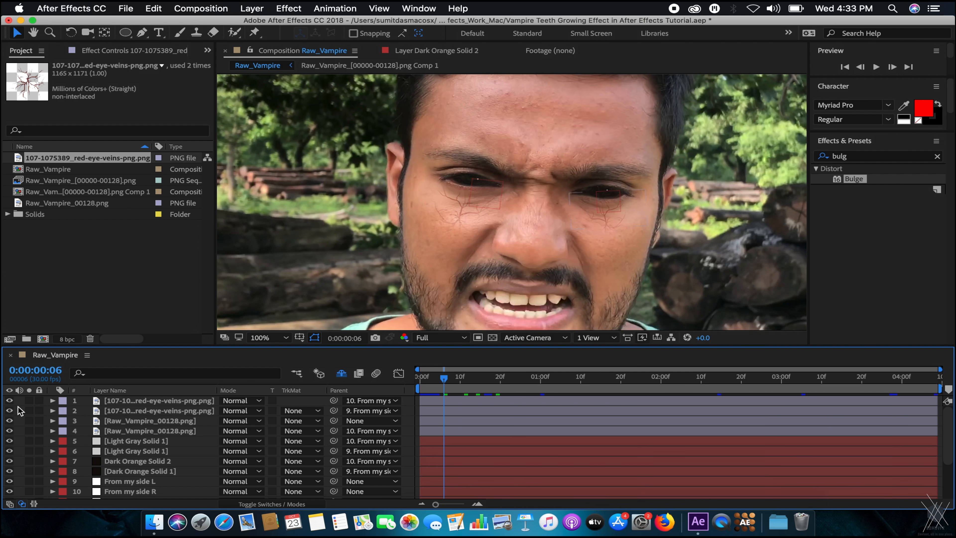
left_click_drag(9, 401, 9, 411)
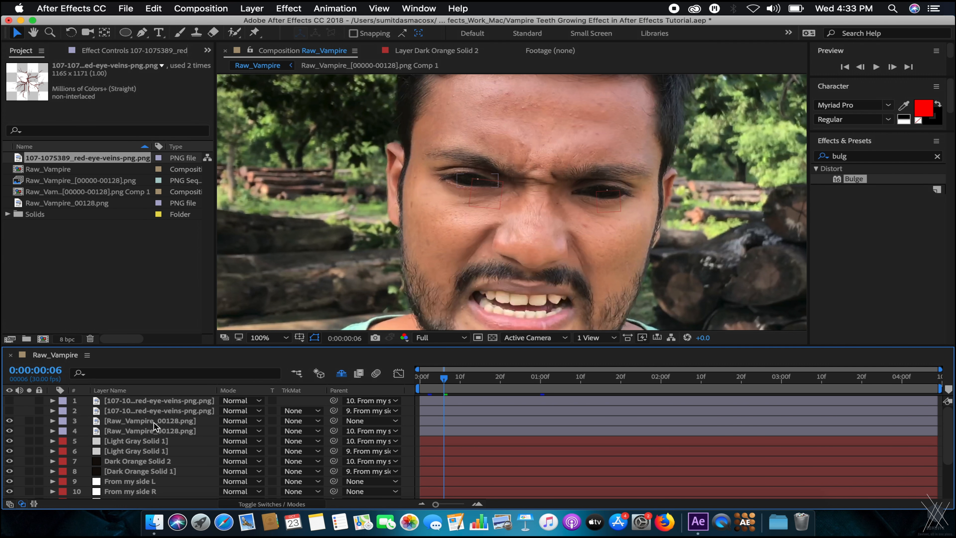
left_click_drag(456, 372, 508, 377)
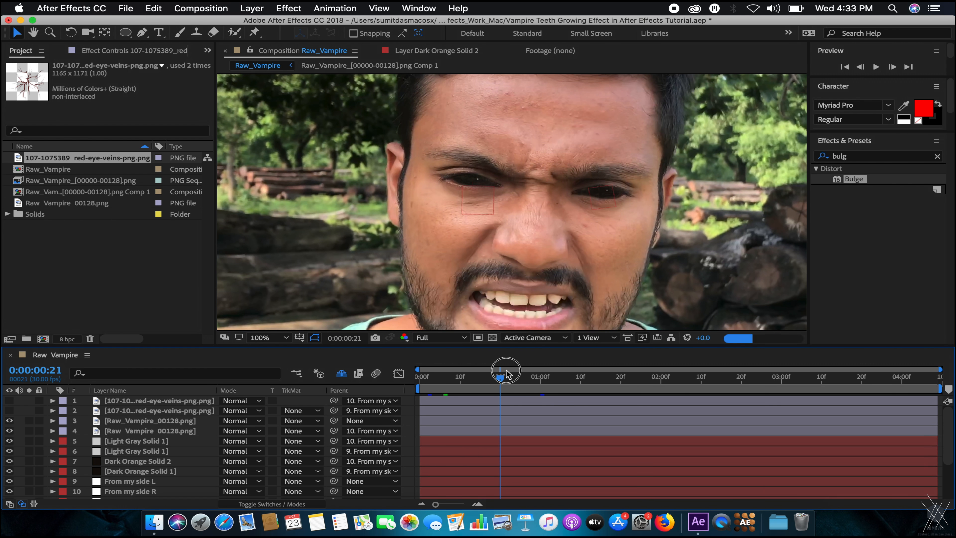
left_click(604, 378)
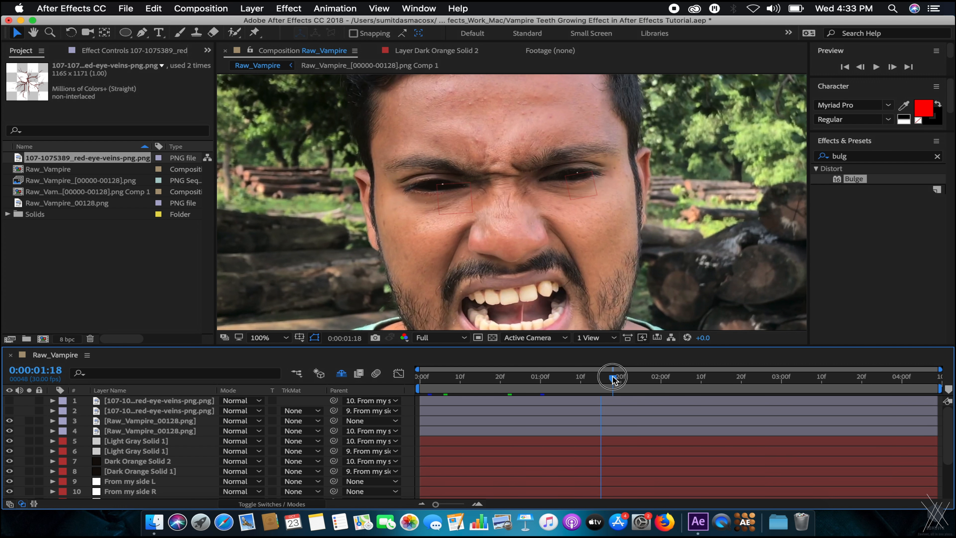
left_click(722, 378)
scroll(448, 177, "up", 2)
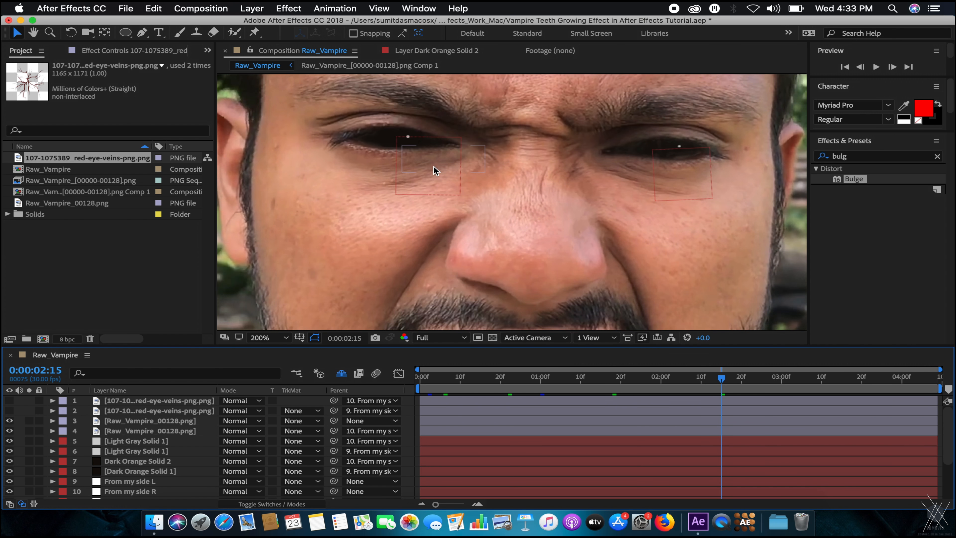
left_click(159, 402)
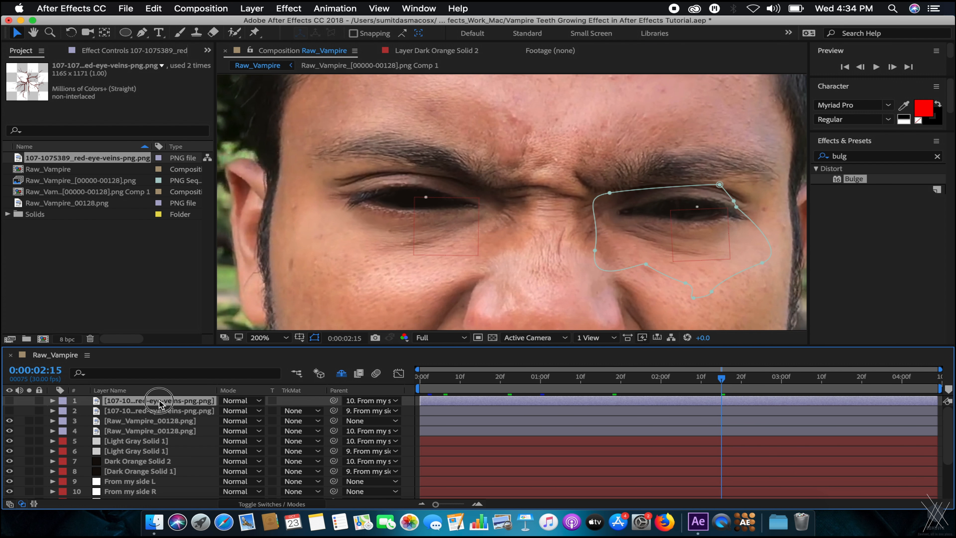
Check layer 3's eye mask by briefly raising its opacity, then go to 0:00:04:08.
left_click(114, 422)
key("t")
left_click_drag(227, 432, 481, 420)
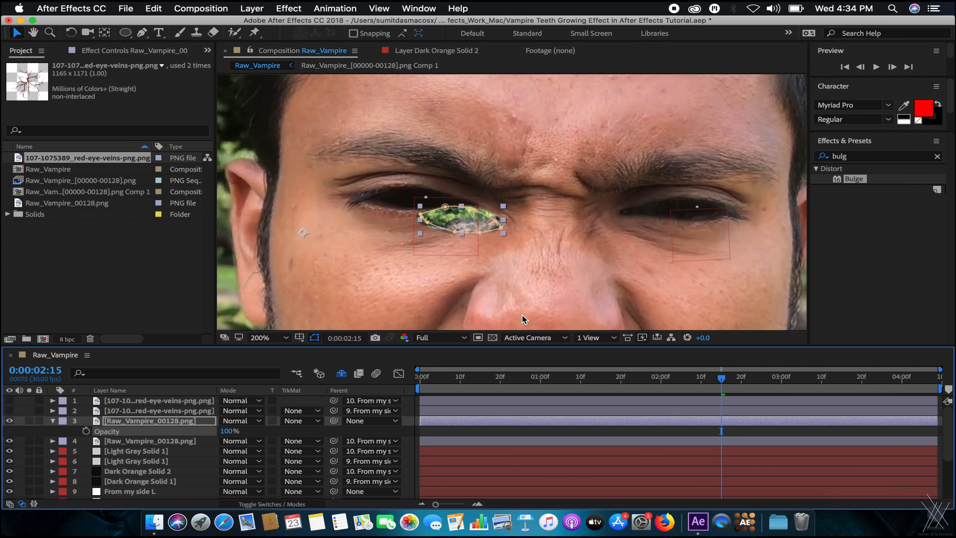
key("super+z")
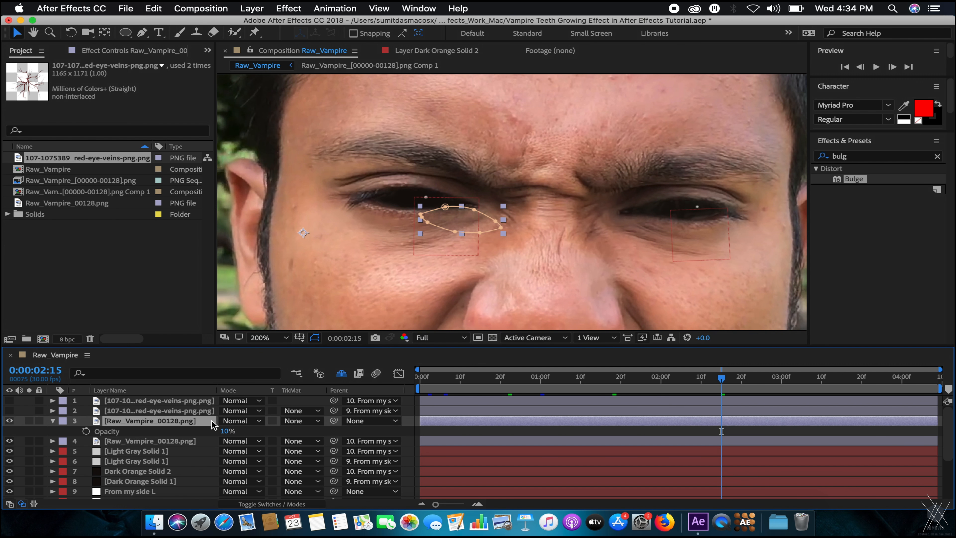
scroll(417, 196, "up", 1)
left_click_drag(395, 198, 478, 207)
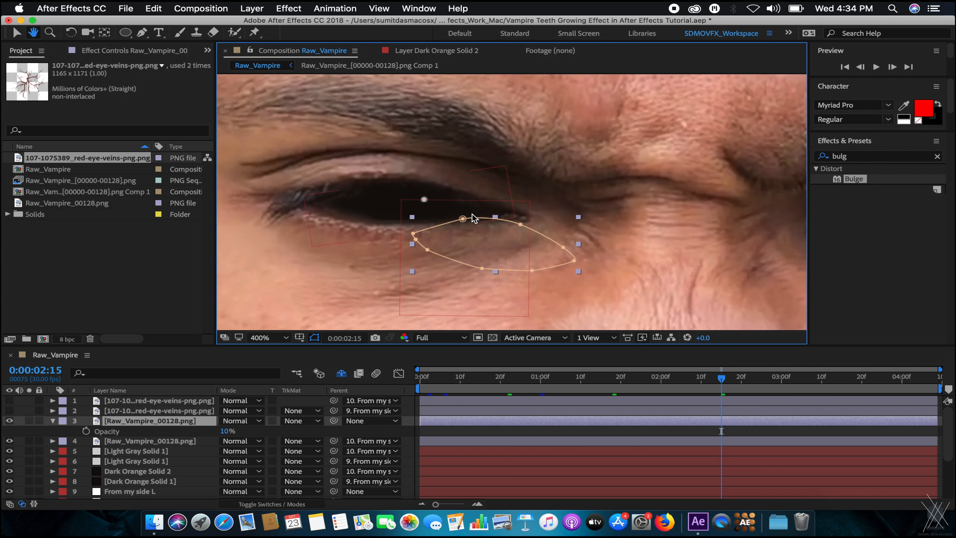
left_click(362, 421)
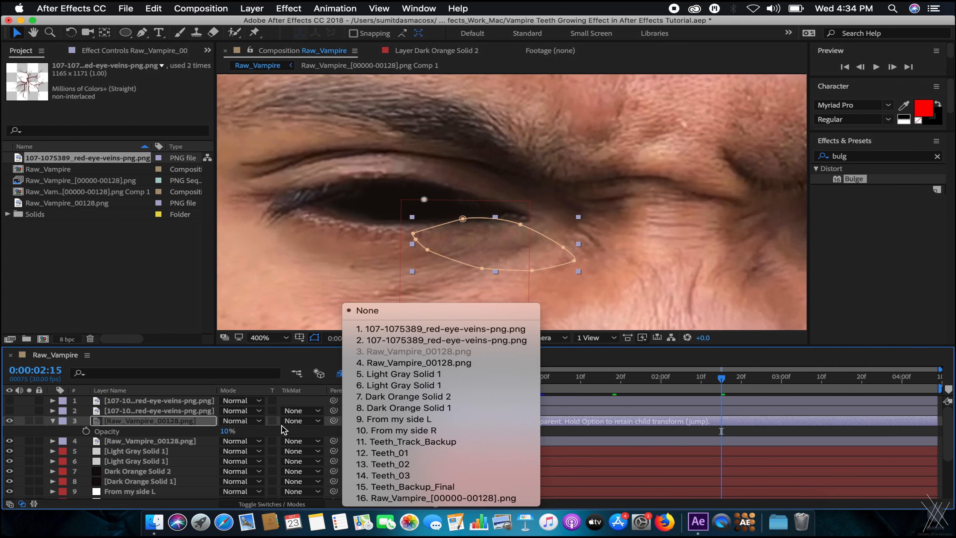
left_click(192, 424)
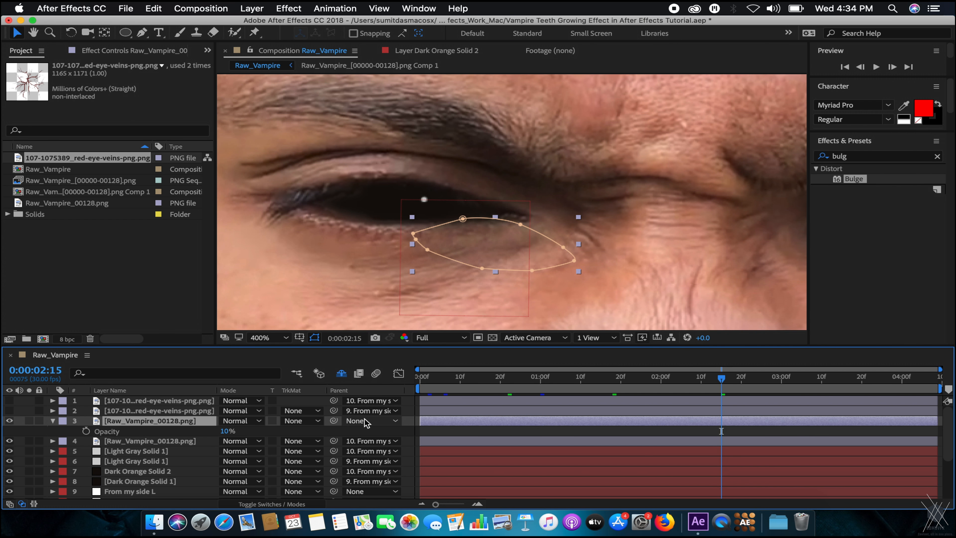
left_click_drag(873, 378, 945, 375)
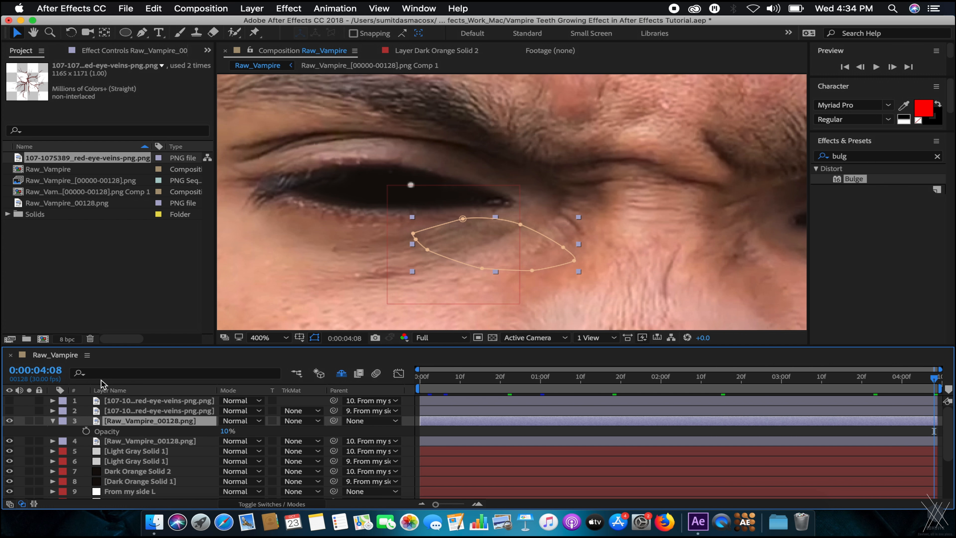
Parent layer 4 to From my side R and layer 3 to From my side L.
left_click(151, 441)
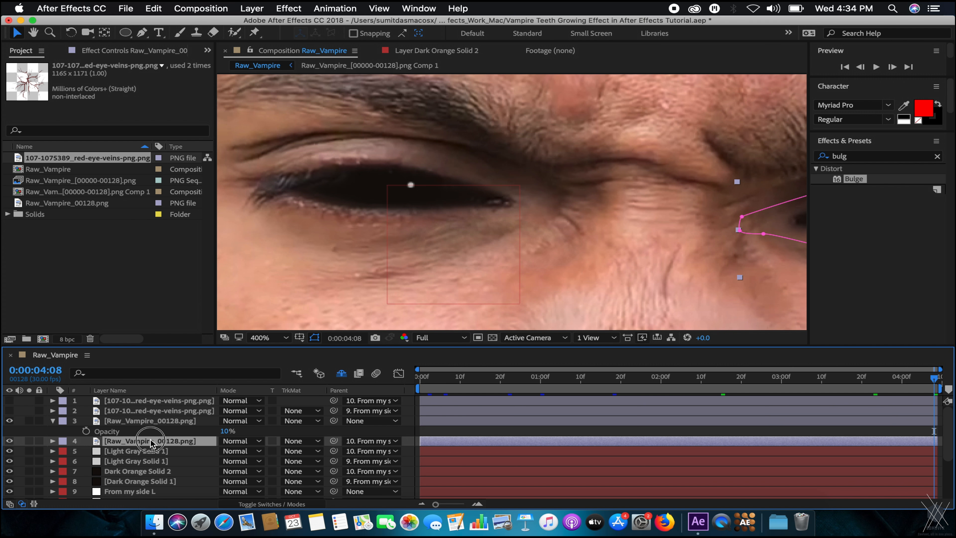
left_click(367, 440)
left_click(370, 429)
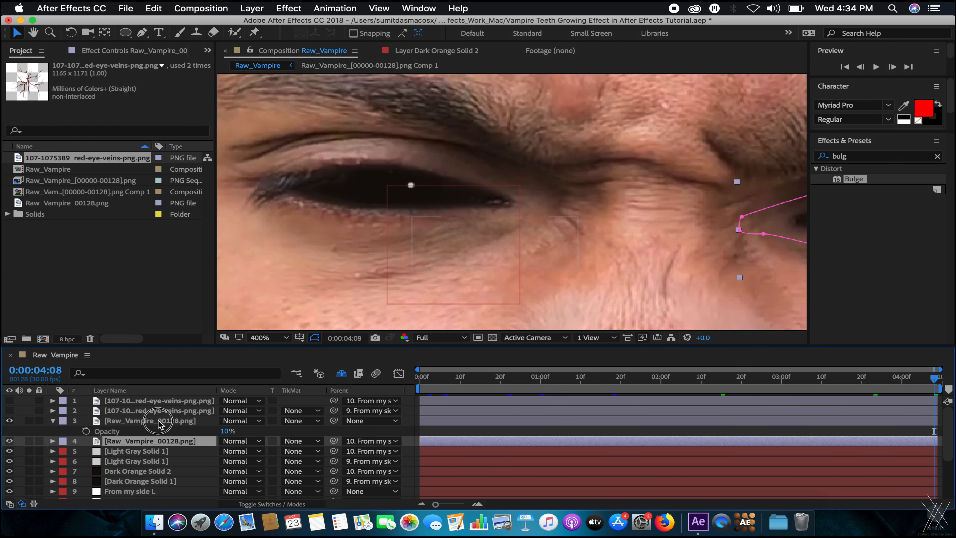
left_click(369, 429)
left_click(368, 423)
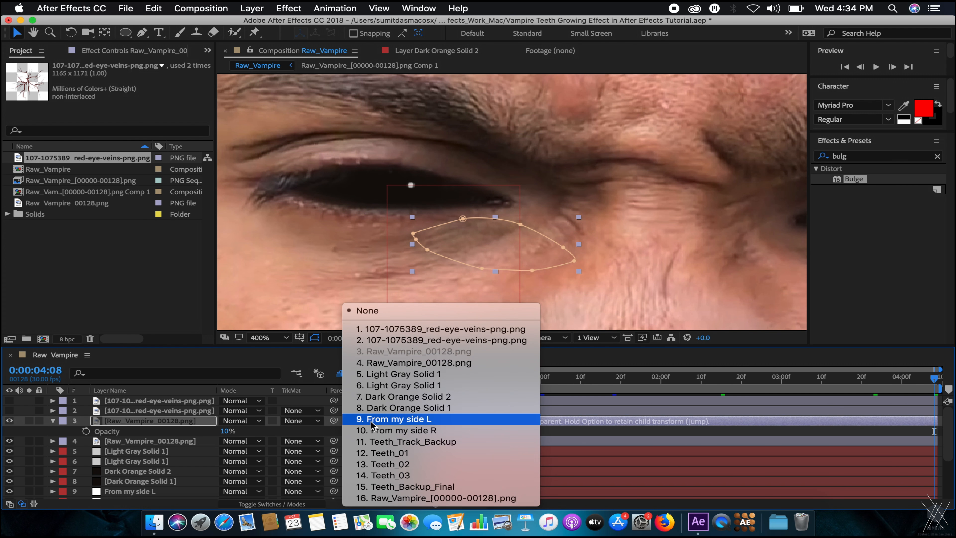
left_click(415, 419)
Refit layer 3's eye mask by moving the whole mask up-left onto the eye.
mouse_move(937, 378)
left_mouse_down()
mouse_move(805, 376)
mouse_move(938, 377)
left_mouse_up()
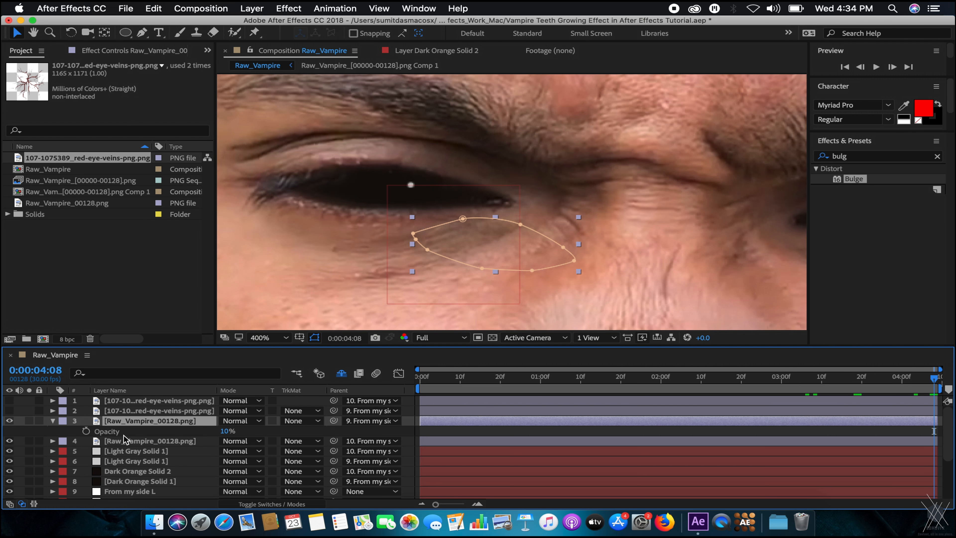
left_click(150, 440)
left_click(150, 421)
left_click(458, 218)
double_click(458, 217)
left_click_drag(511, 248, 412, 188)
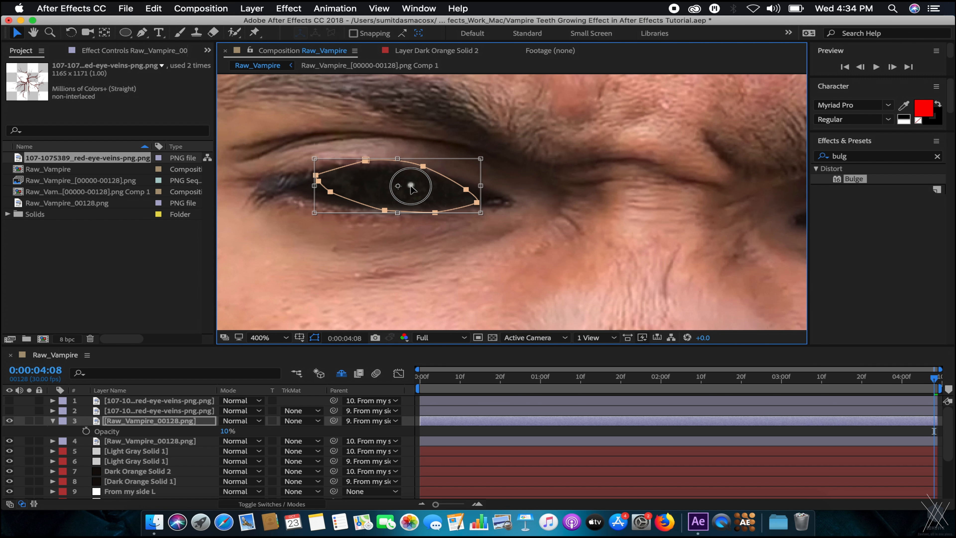
Slightly rotate and nudge the eye mask, then zoom out to 200% toward the other eye.
left_click_drag(362, 142, 350, 138)
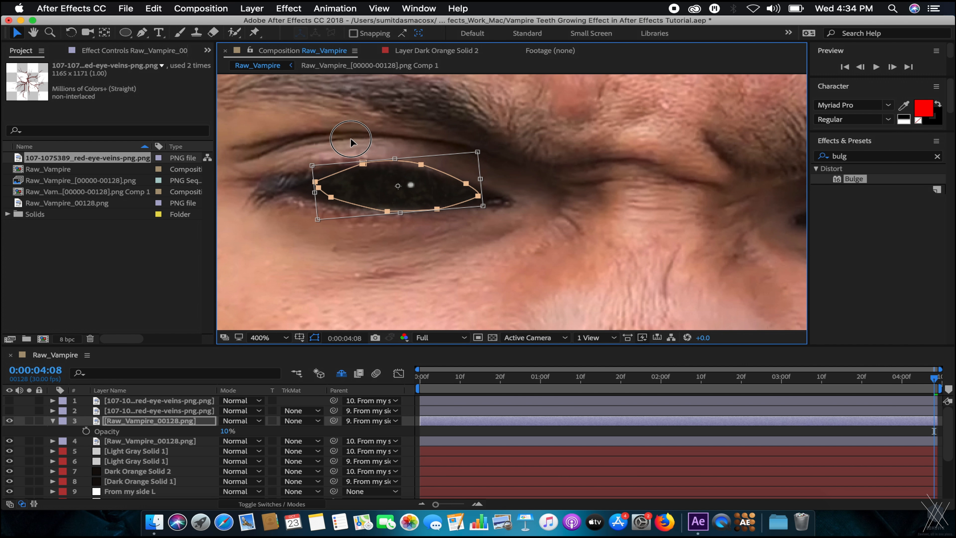
left_click_drag(393, 187, 391, 190)
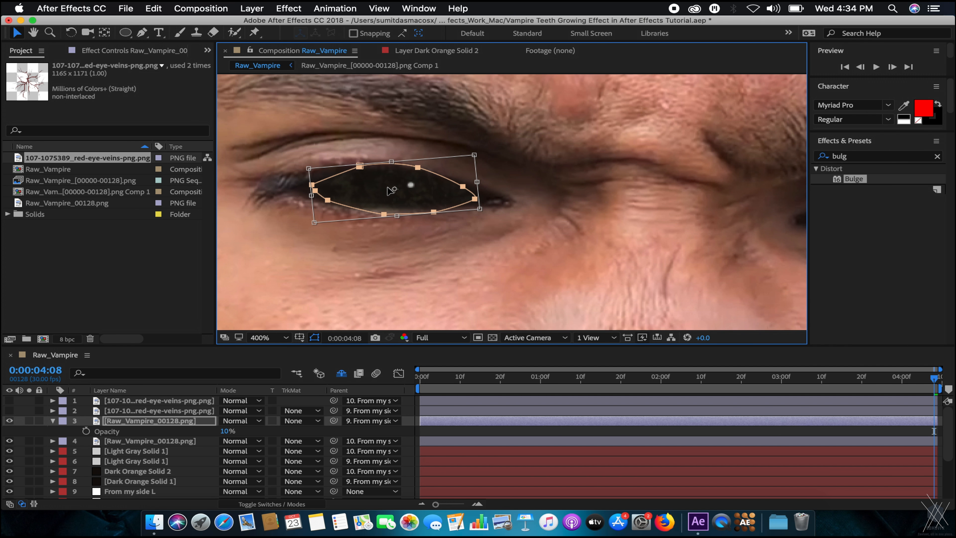
left_click(180, 454)
key("comma")
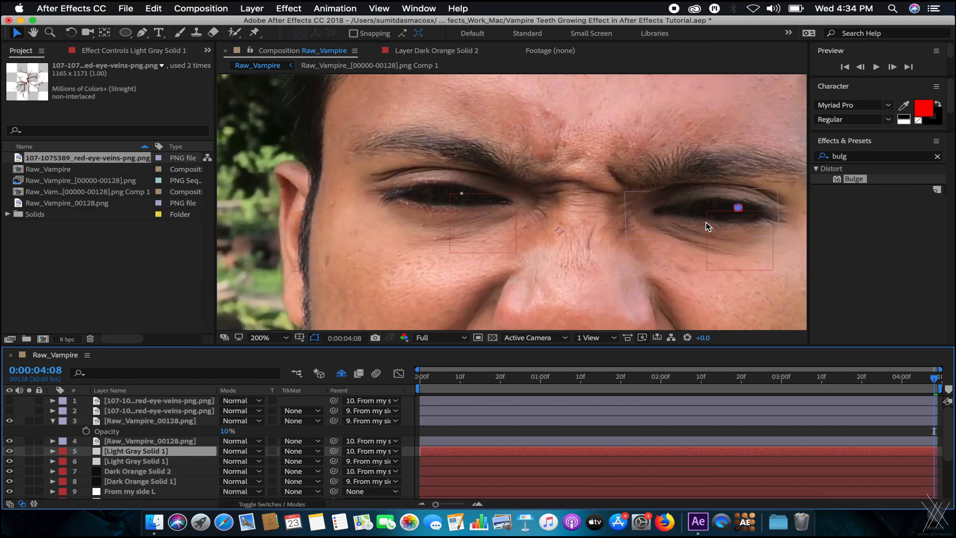
left_click_drag(707, 223, 590, 204)
Check layer 4's eye mask at 0:00:03:07, 0:00:02:09 and the last frame, zoomed to 400%.
left_click(562, 198)
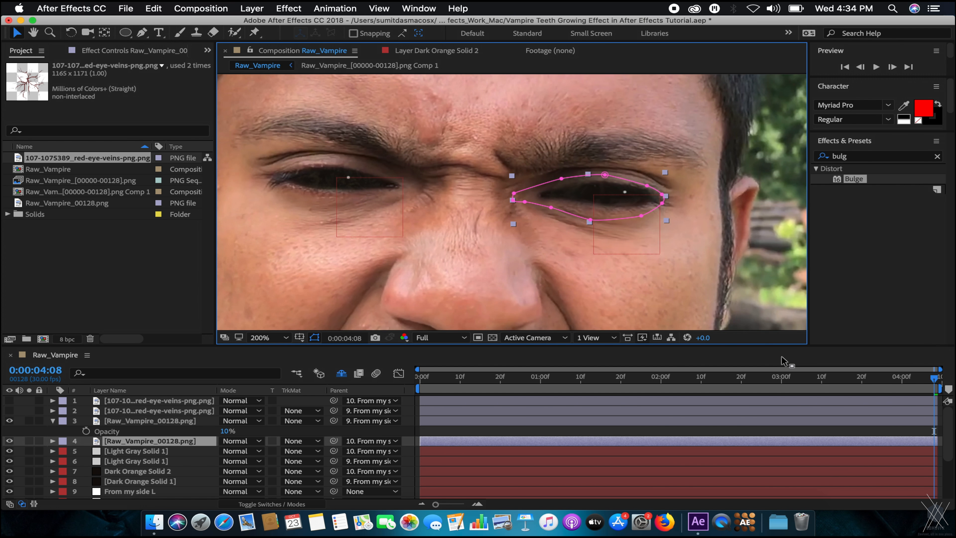
left_click(808, 388)
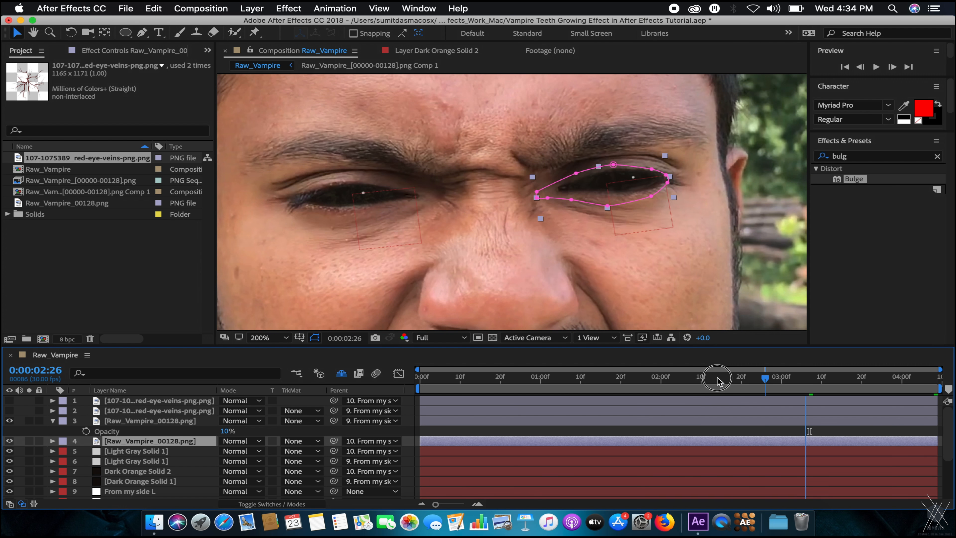
left_click(694, 380)
left_click(934, 379)
key("period")
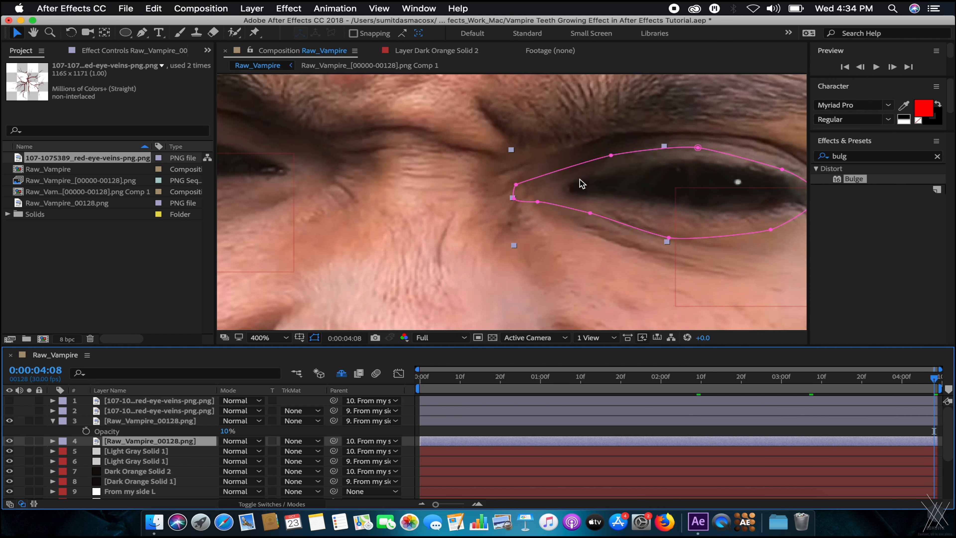
left_click_drag(562, 246, 457, 257)
Flip layer 3 horizontally via Transform > Flip Horizontal.
left_click(182, 422)
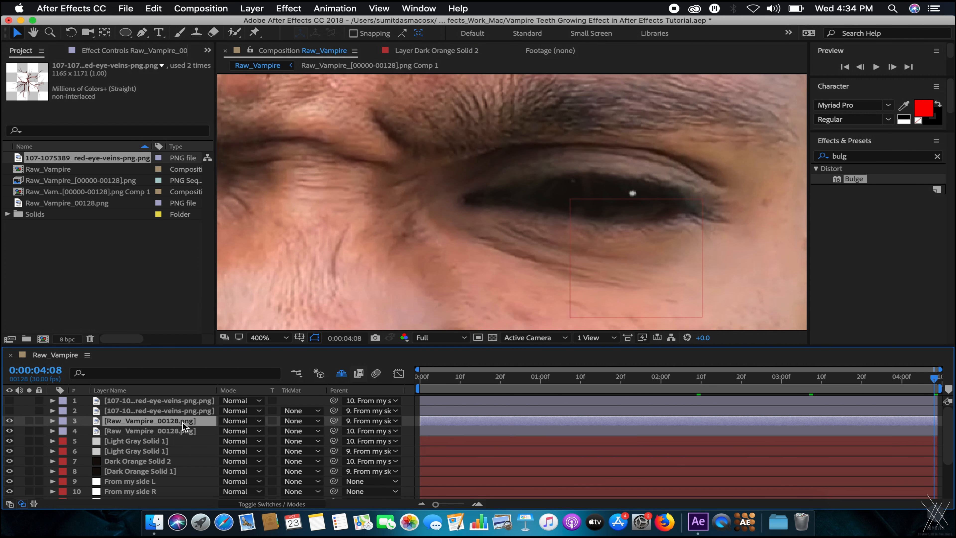
right_click(182, 422)
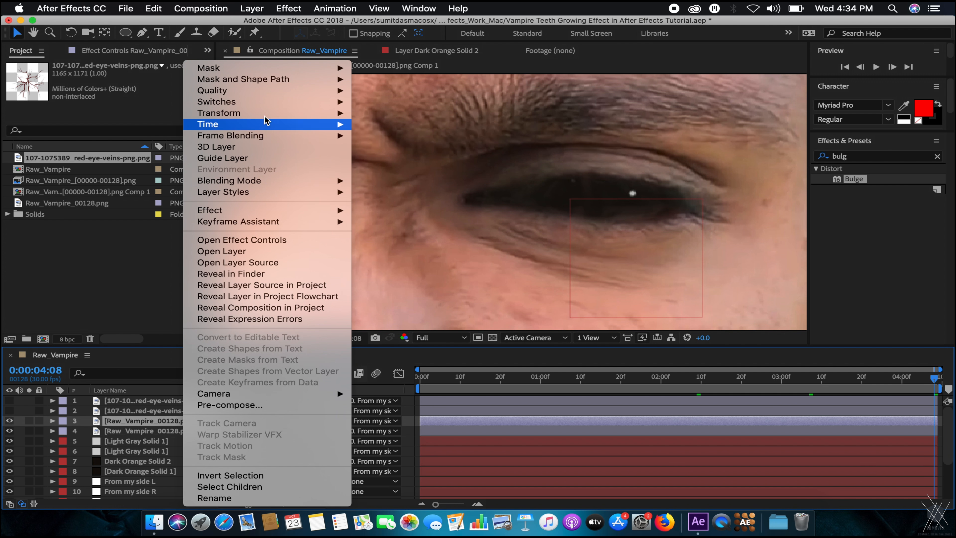
mouse_move(222, 113)
left_click(435, 207)
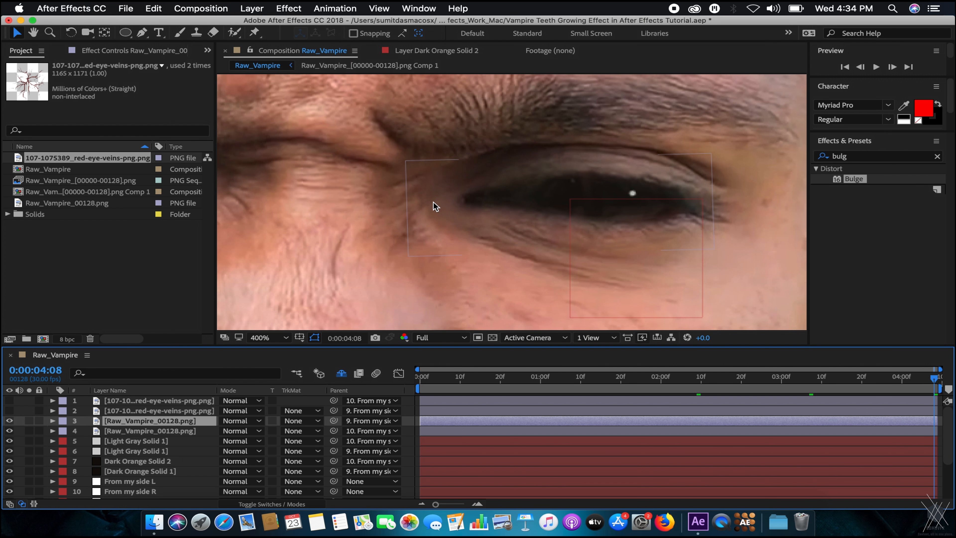
Raise layer 4's opacity so its masked eye patch becomes visible.
left_click_drag(390, 223, 567, 244)
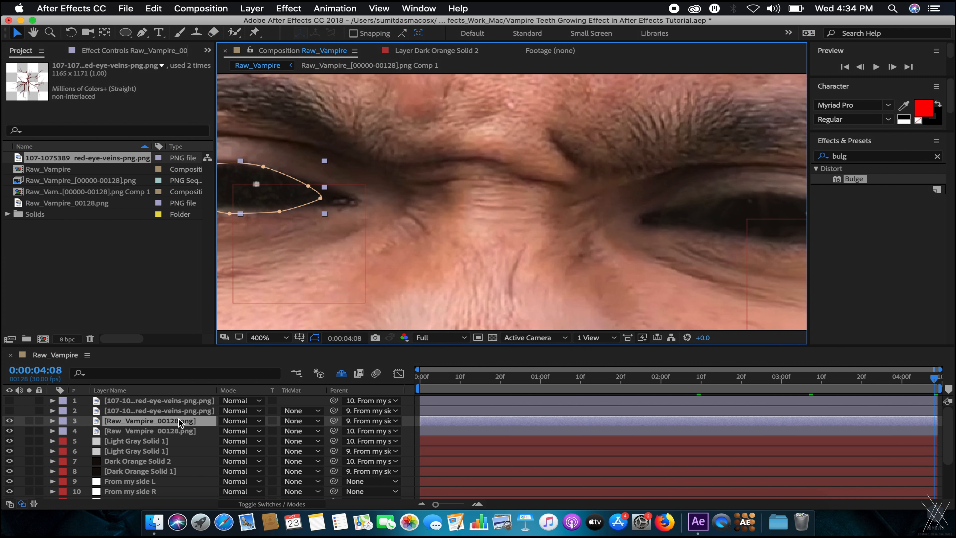
left_click(166, 431)
left_click_drag(744, 220, 499, 192)
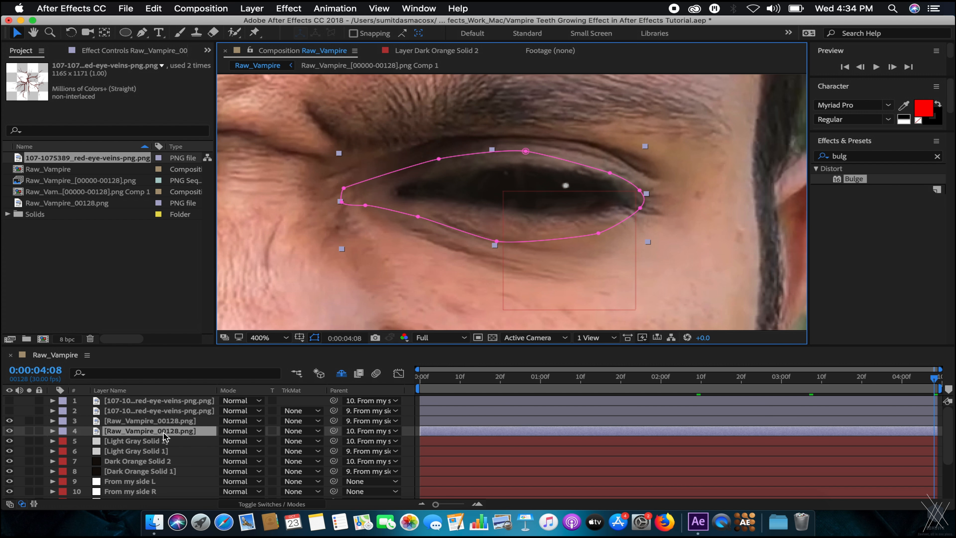
key("t")
left_click_drag(230, 441, 241, 441)
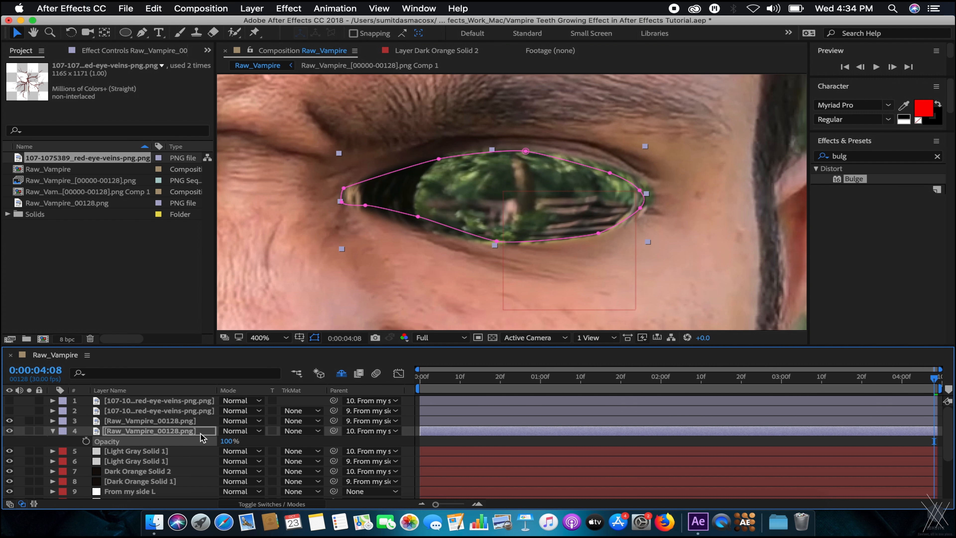
Flip layer 4 horizontally, comparing the result with undo and redo.
right_click(205, 433)
mouse_move(274, 135)
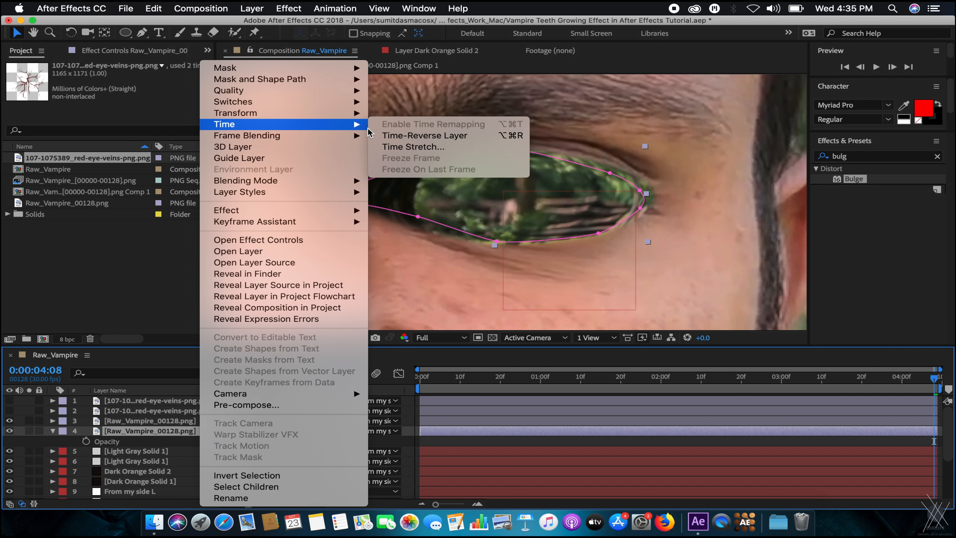
mouse_move(354, 113)
left_click(456, 207)
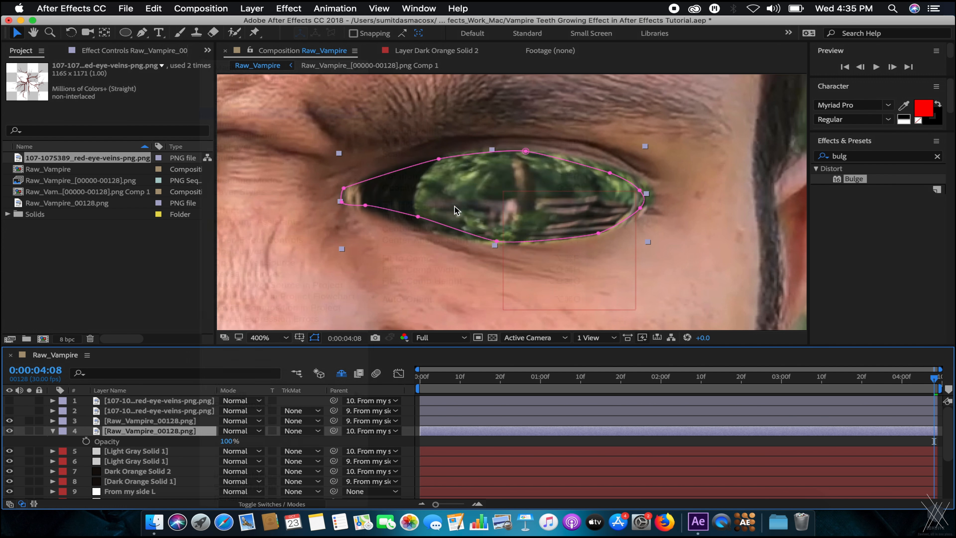
key("super+z")
key("super+shift+z")
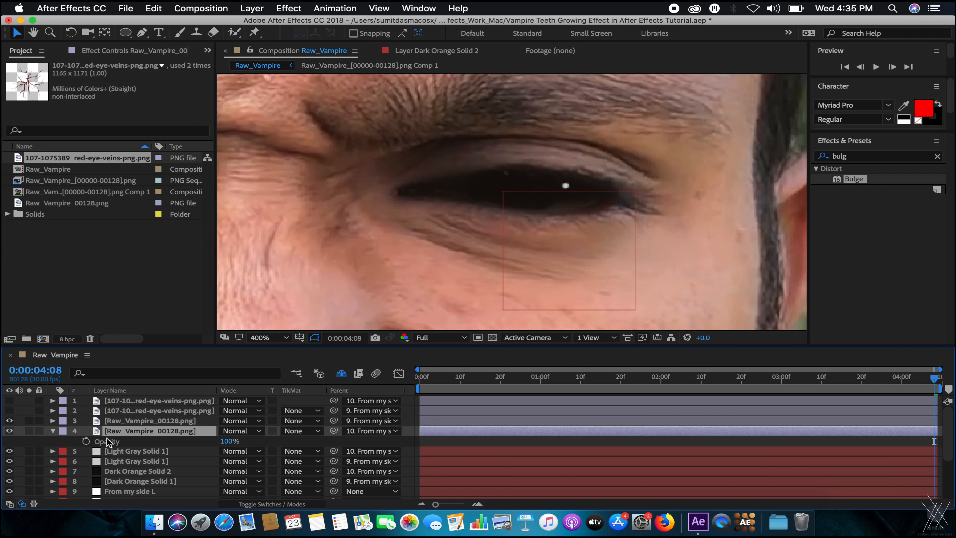
scroll(435, 247, "down", 5)
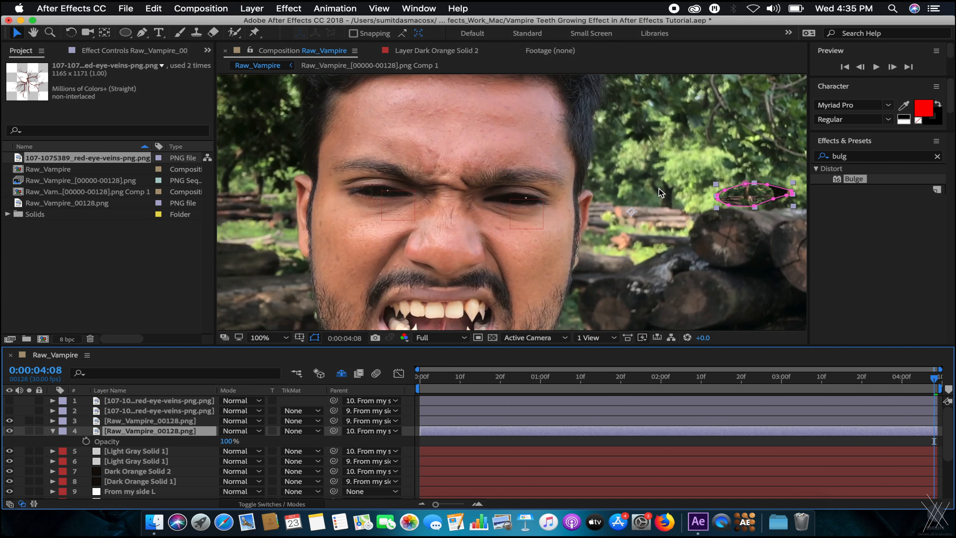
Try dragging the masked patch from the trees onto the eye, undoing the attempts.
scroll(658, 188, "up", 3)
left_click_drag(733, 185, 274, 195)
key("super+z")
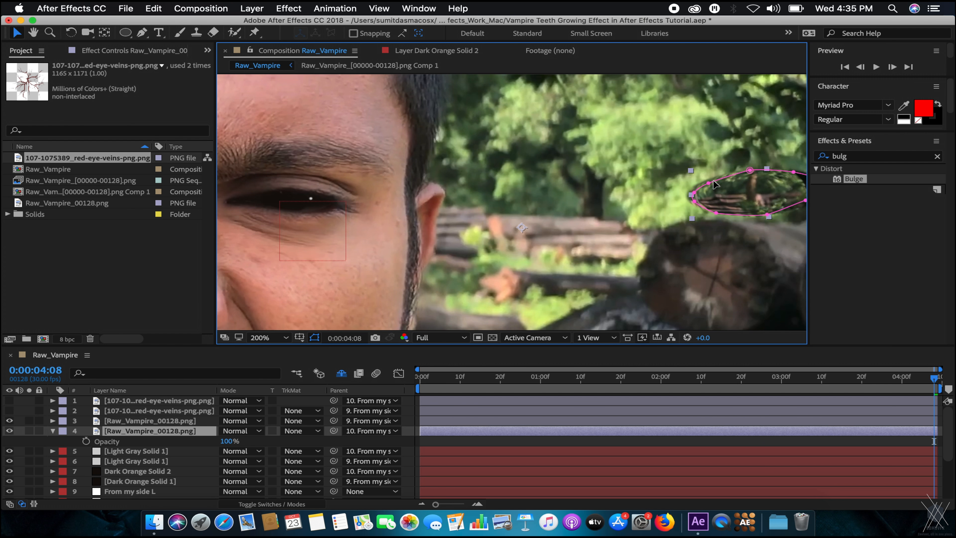
scroll(575, 207, "down", 2)
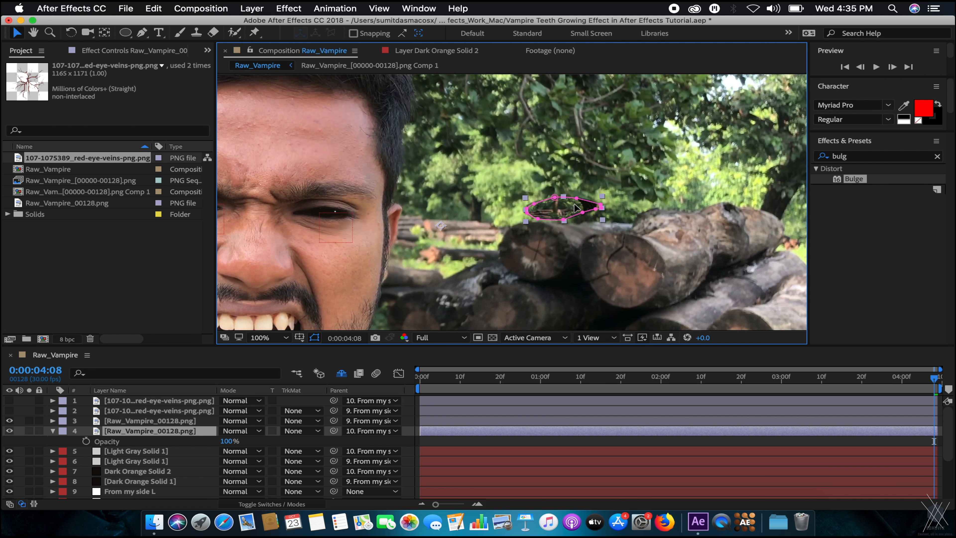
scroll(592, 211, "up", 1)
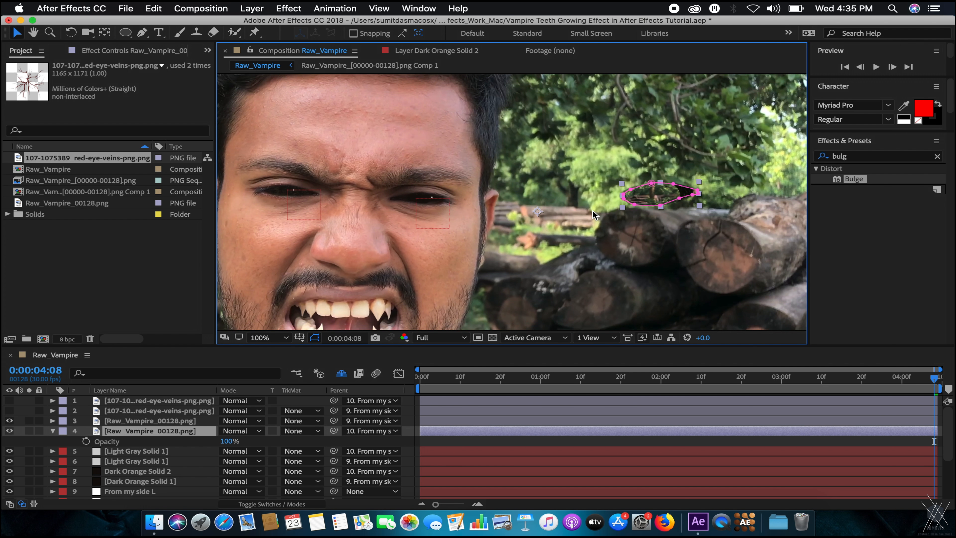
scroll(616, 207, "up", 1)
scroll(616, 206, "right", 5)
left_click_drag(616, 206, 328, 203)
left_click_drag(339, 207, 544, 202)
scroll(522, 202, "up", 1)
key("super+z")
key("super+z")
Select layer 4 and drag its patch onto the man's right eye, lowering it into line.
scroll(549, 197, "down", 1)
scroll(564, 196, "down", 1)
left_click_drag(640, 188, 580, 186)
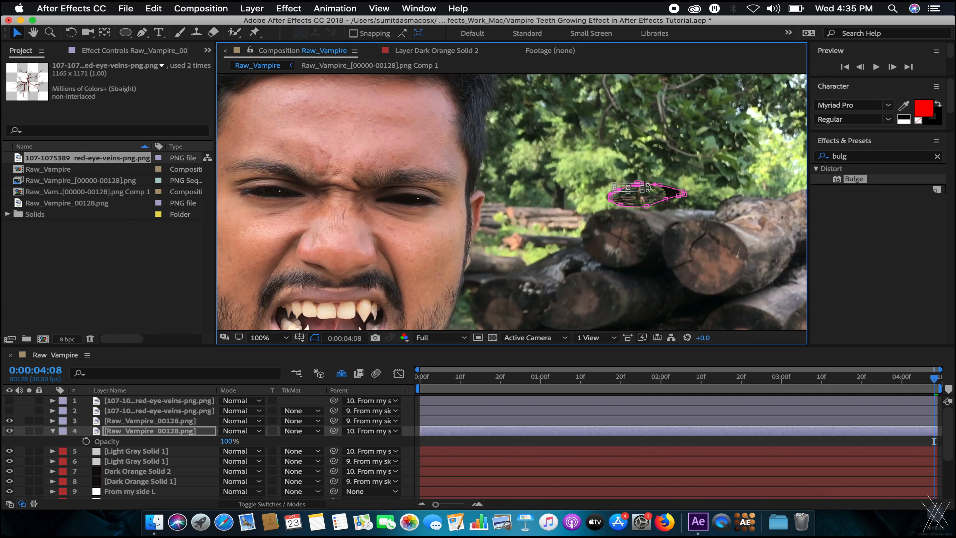
left_click(162, 430)
left_click_drag(668, 190, 384, 204)
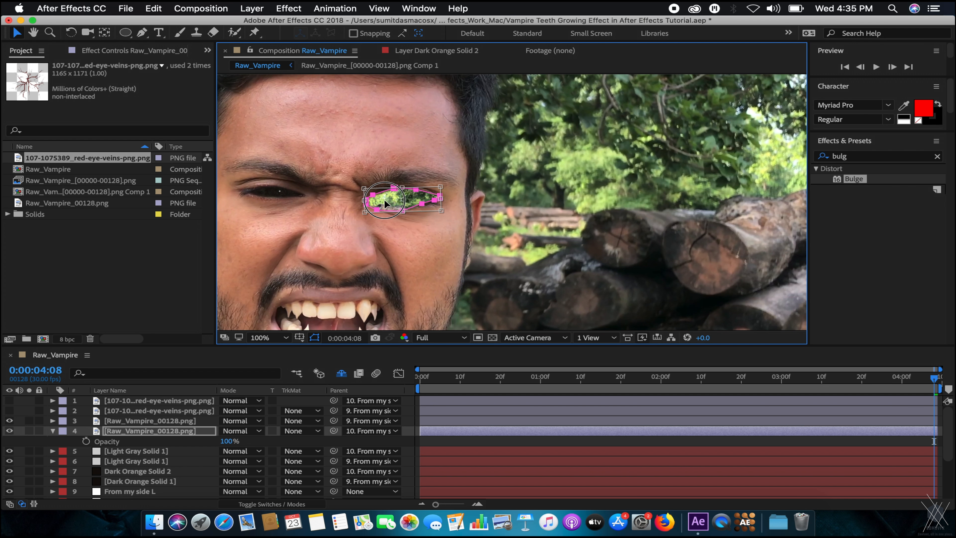
scroll(390, 200, "up", 4)
mouse_move(523, 230)
left_mouse_down()
mouse_move(524, 279)
mouse_move(519, 239)
left_mouse_up()
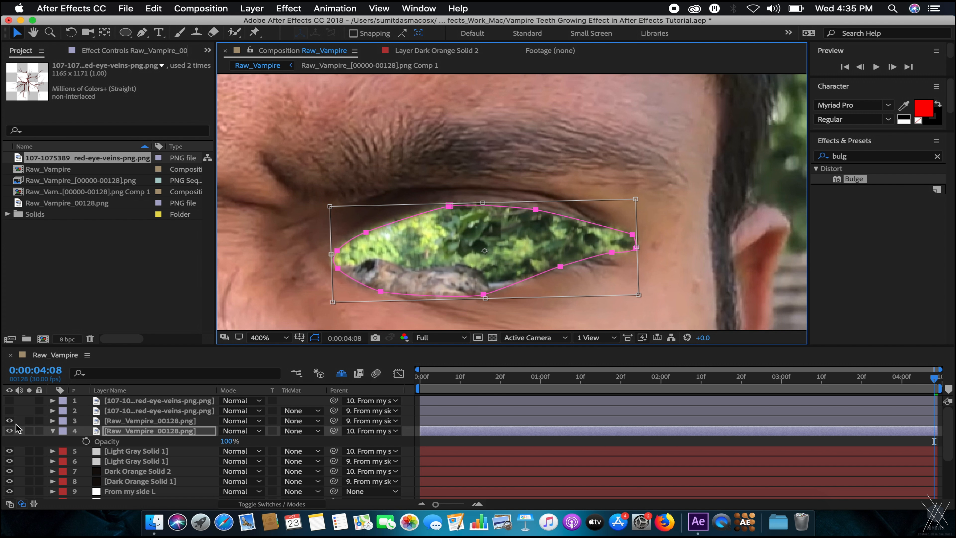
Type 100 into layer 4's Opacity value and hide the opacity property again.
left_click(176, 420)
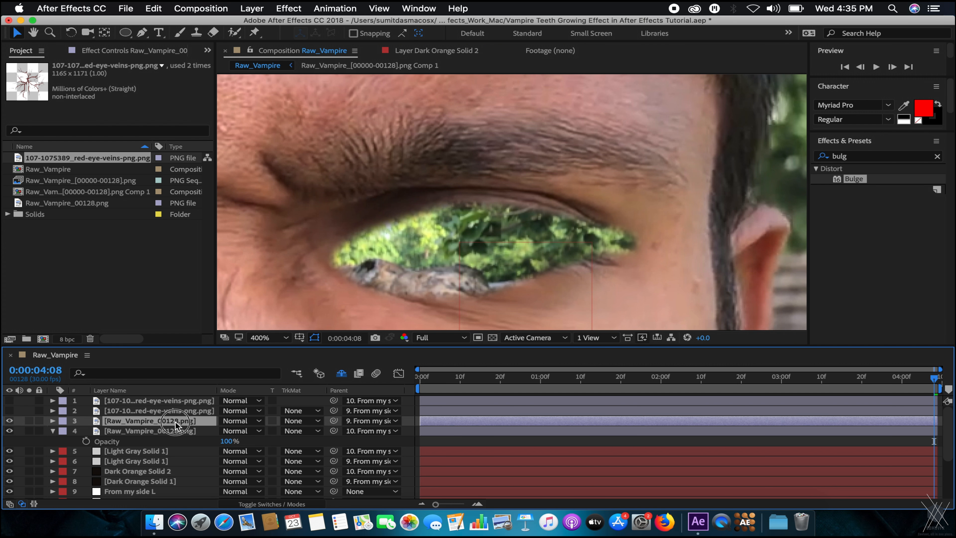
left_click(225, 442)
type("1")
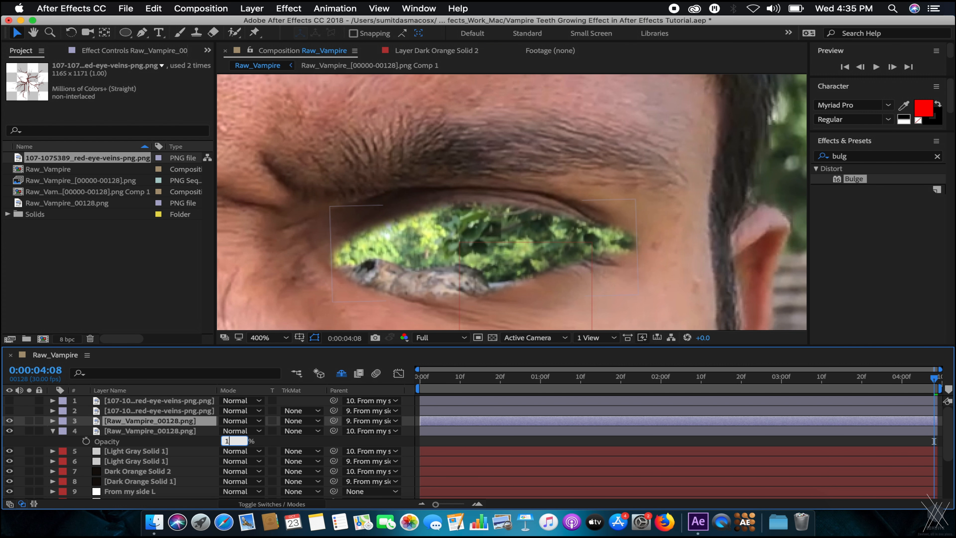
type("00")
key("Return")
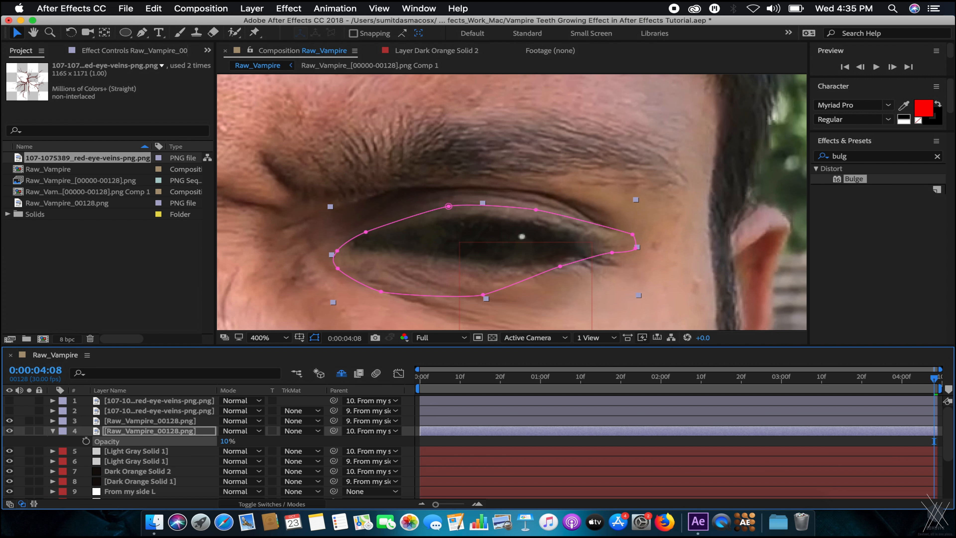
key("t")
scroll(466, 273, "down", 1)
scroll(467, 274, "up", 1)
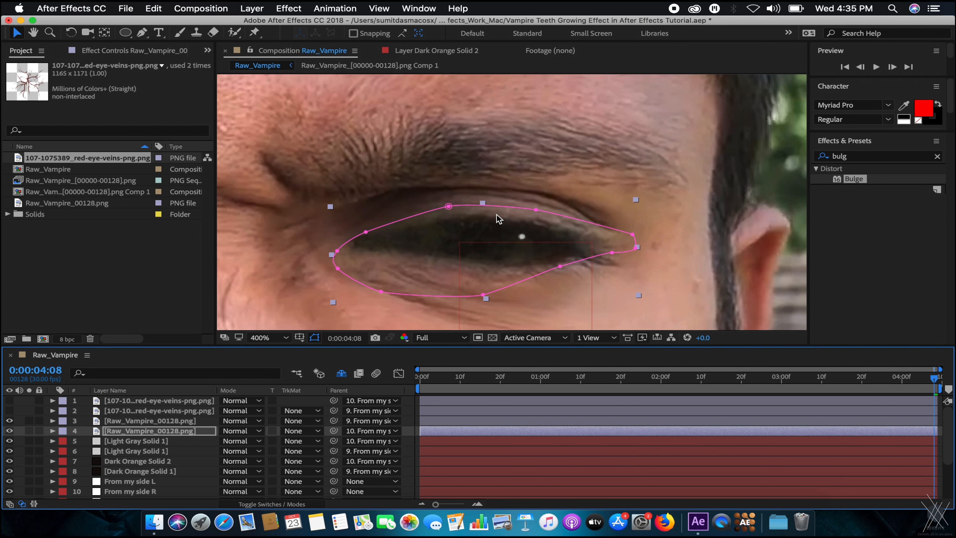
Free-transform the eye mask: squash it, rotate it clockwise and shift it down over the eye.
double_click(385, 291)
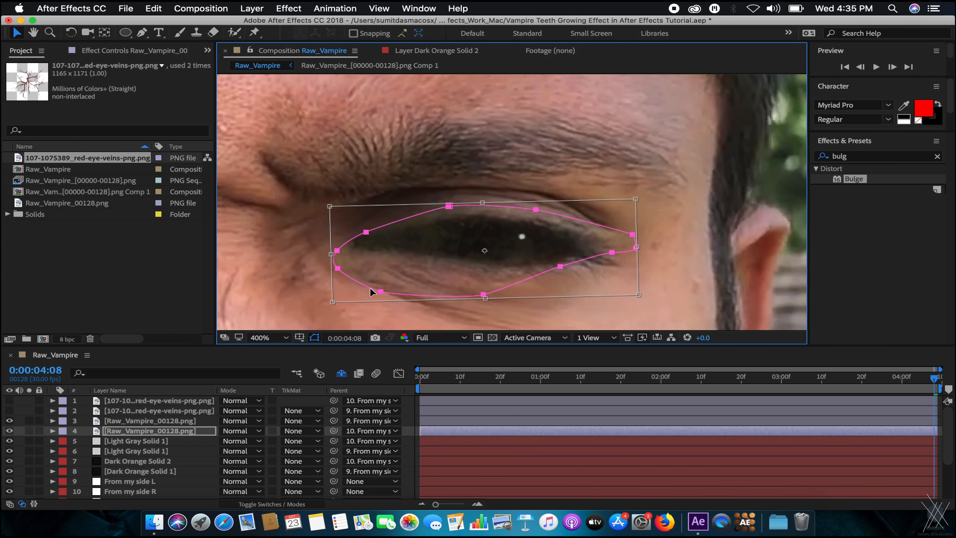
left_click_drag(337, 301, 353, 264)
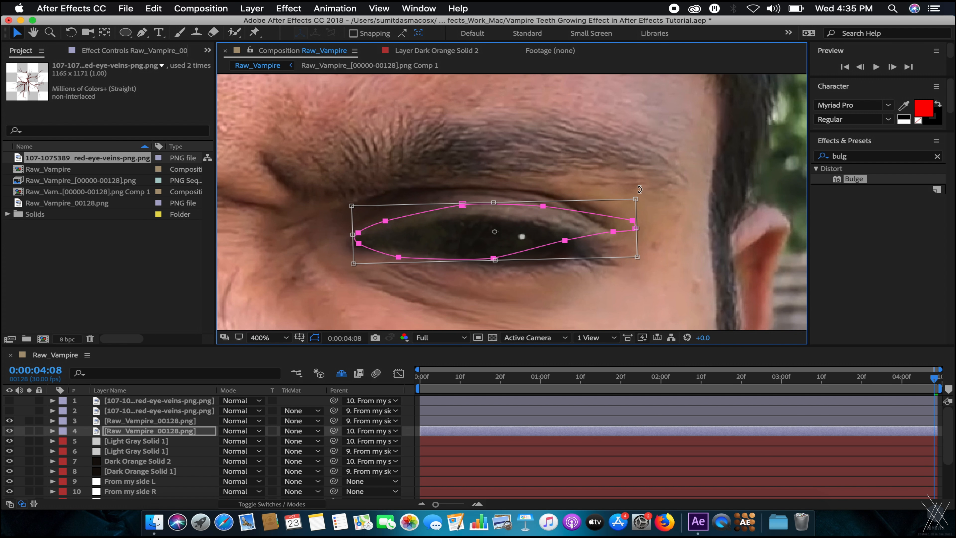
left_click_drag(644, 194, 640, 210)
left_click_drag(520, 220, 519, 231)
Move the mask's upper-left, top and lower-left points in to fit the eyelid.
left_click(140, 443)
left_click(147, 432)
left_click(375, 225)
left_click_drag(394, 224, 398, 234)
left_click_drag(466, 212, 465, 217)
left_click(361, 242)
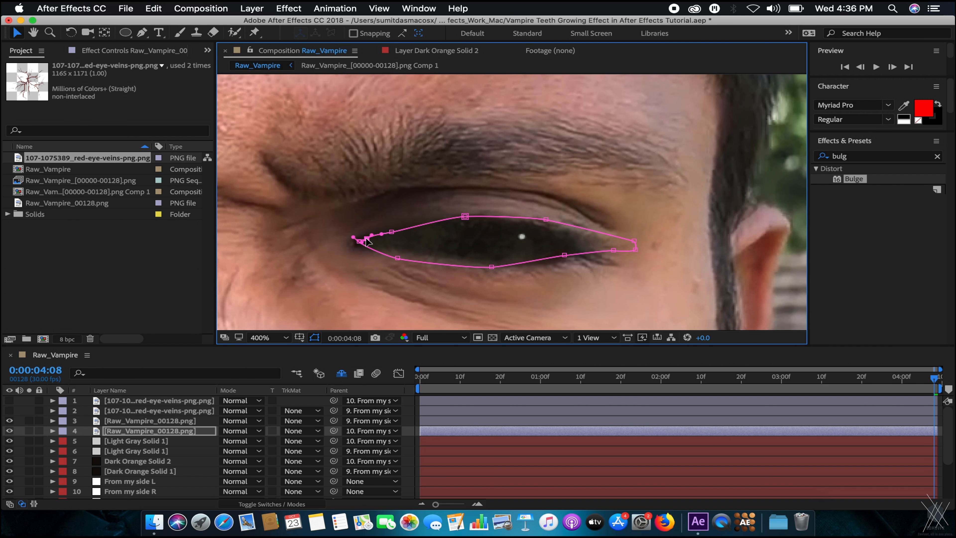
left_click_drag(394, 257, 402, 251)
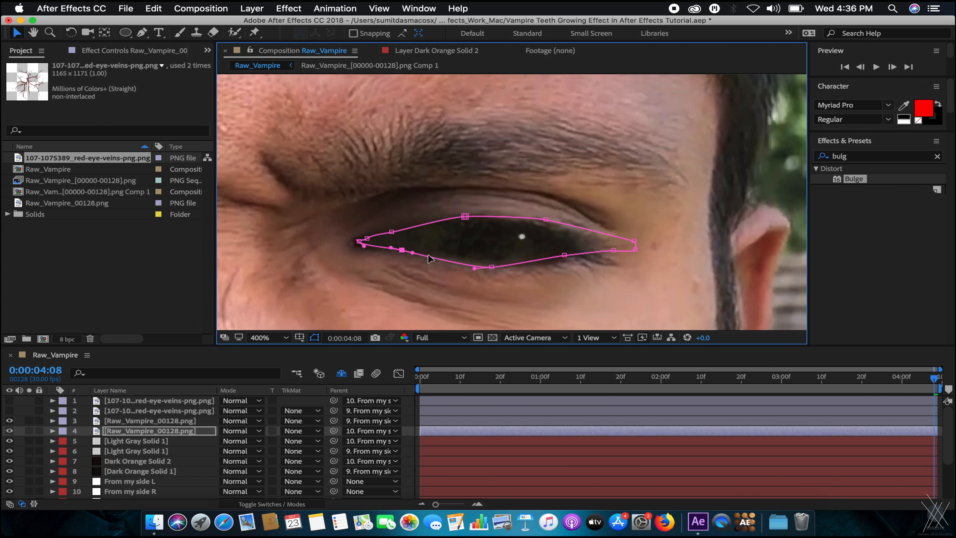
Raise the bottom point and pull the right-side points in to the eye's outer corner.
mouse_move(492, 268)
left_mouse_down()
mouse_move(489, 256)
mouse_move(494, 263)
left_mouse_up()
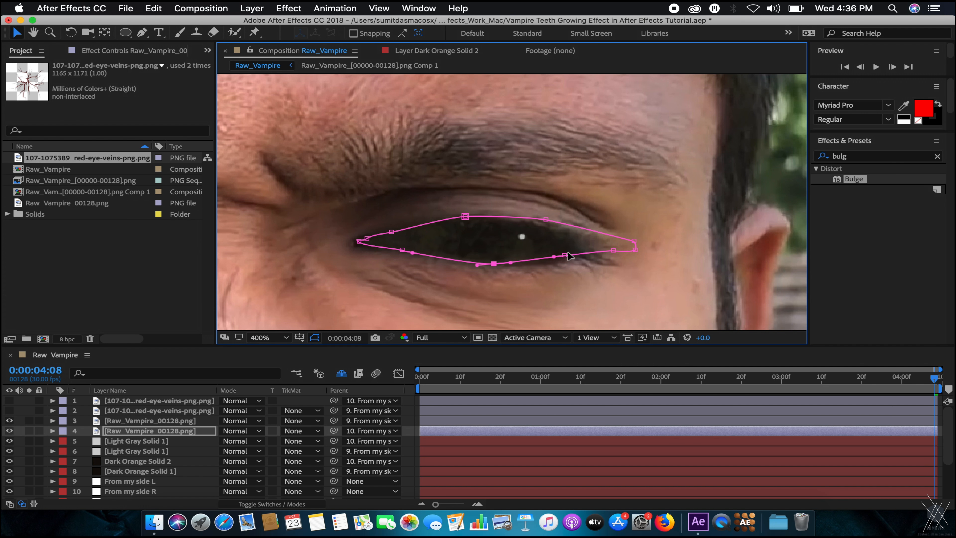
left_click_drag(633, 242, 538, 224)
left_click_drag(613, 250, 576, 253)
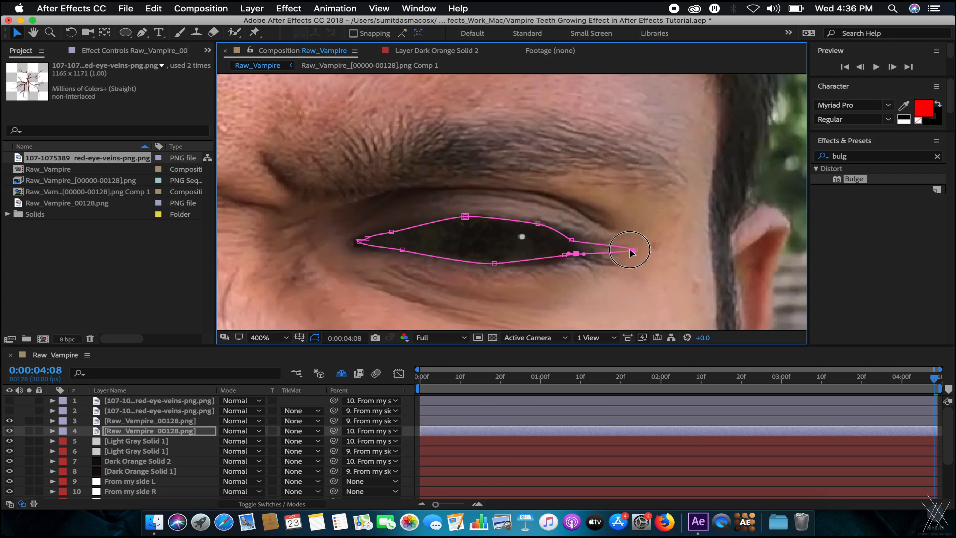
left_click_drag(636, 249, 562, 258)
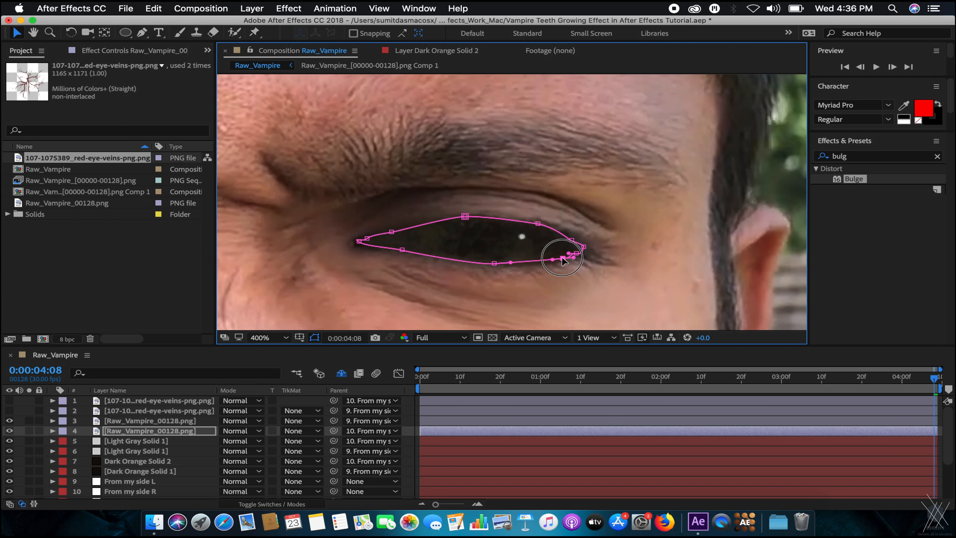
left_click(125, 443)
Save the project, zoom to 200%, and select both eye layers 3 and 4.
key("super+s")
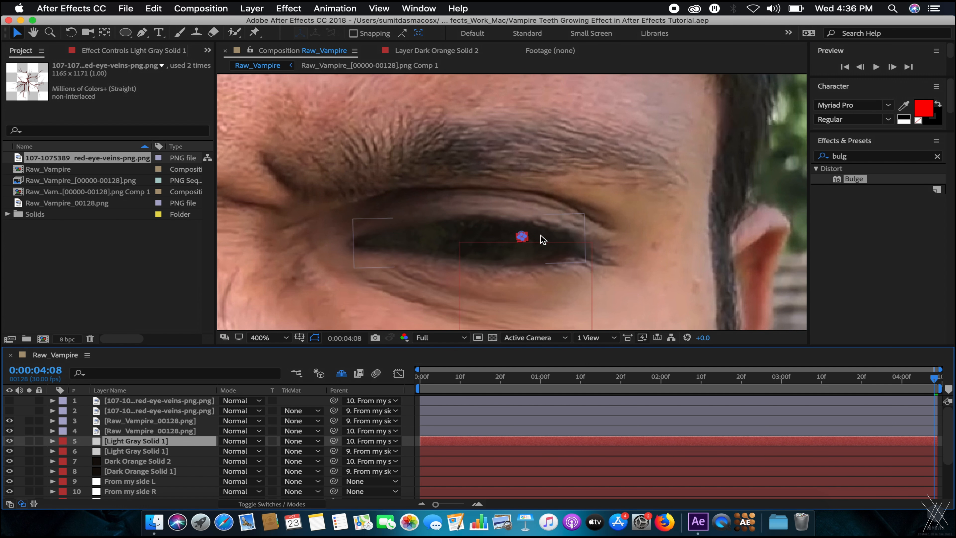
key("/")
key(".")
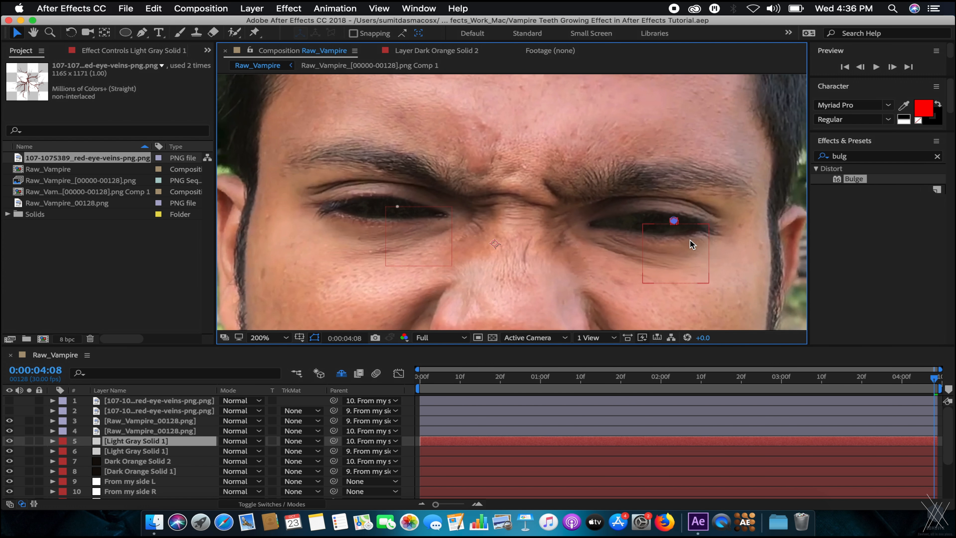
left_click(194, 431)
left_click(195, 422, "shift")
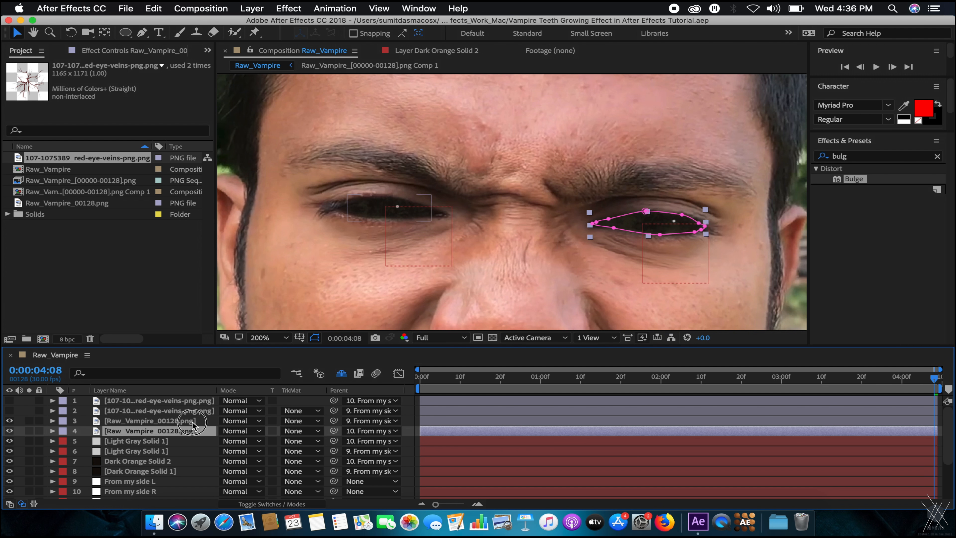
Set layer 3's opacity to 7% after first trying 95.
key("t")
left_click(229, 433)
type("95")
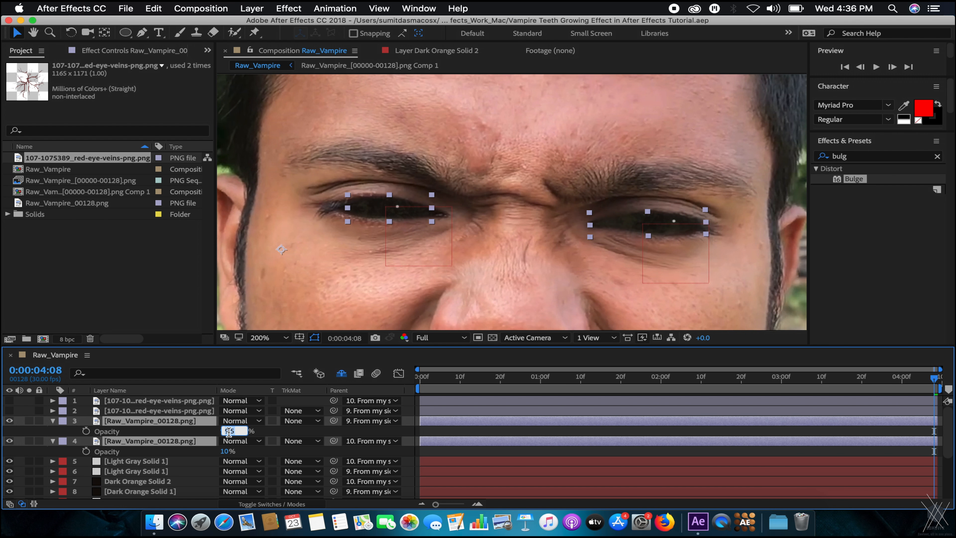
key("Return")
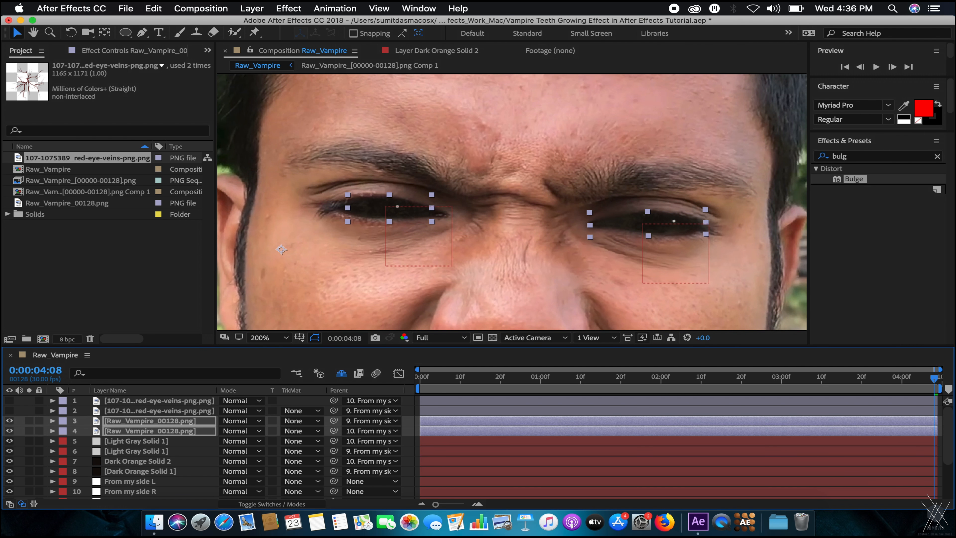
left_click(223, 432)
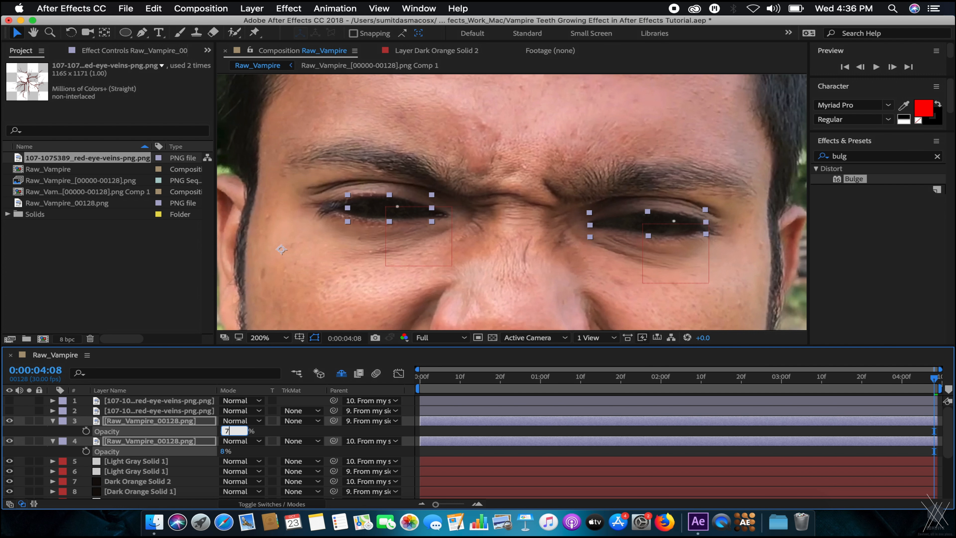
key("Return")
Show the eye layers' rotation, select layer 3, and move the current time to 1:26.
key("r")
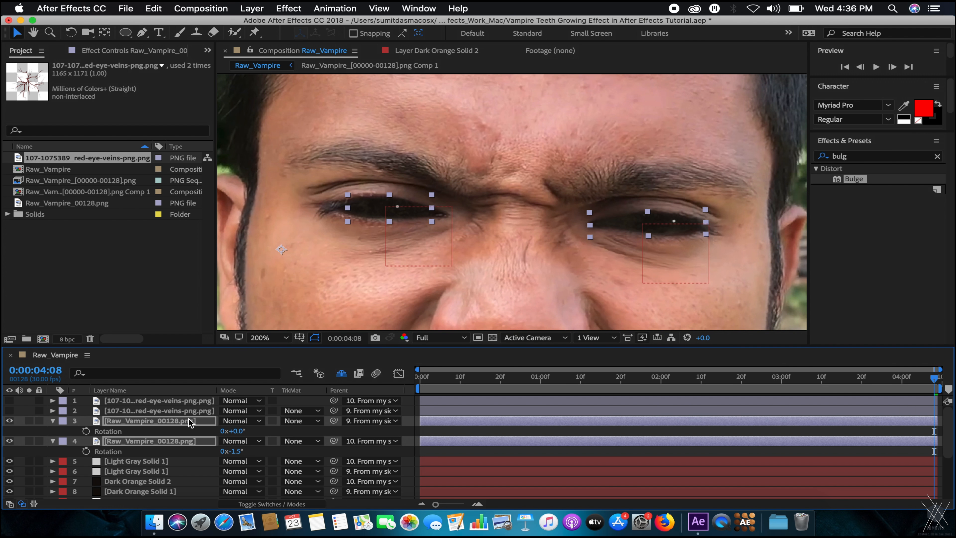
left_click(154, 421)
left_click(748, 381)
left_click(644, 383)
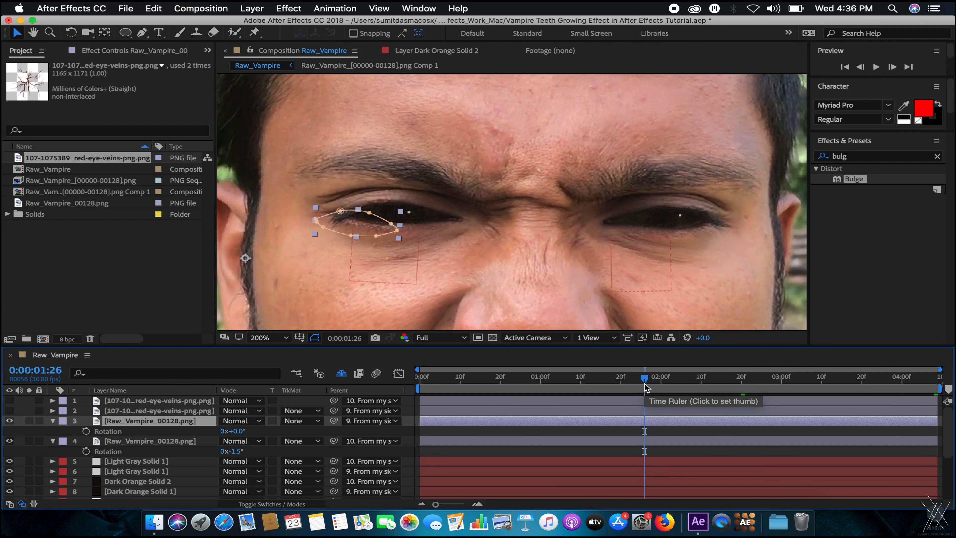
Zoom the viewer out to the whole frame and recentre the face.
key("shift+super+a")
scroll(572, 237, "down", 2)
left_click_drag(564, 257, 487, 260)
scroll(557, 245, "up", 2)
scroll(639, 264, "down", 2)
scroll(660, 264, "up", 2)
scroll(513, 181, "up", 3)
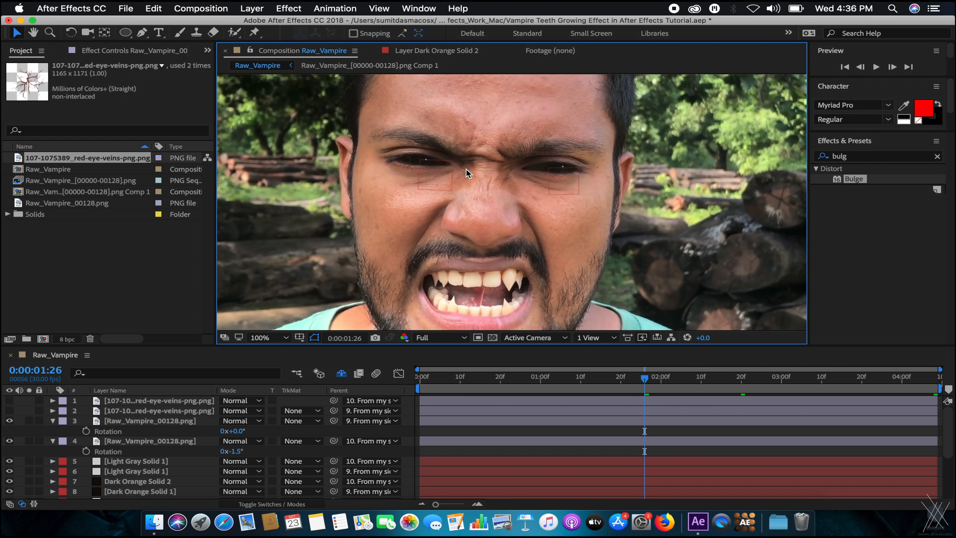
left_click_drag(539, 213, 549, 207)
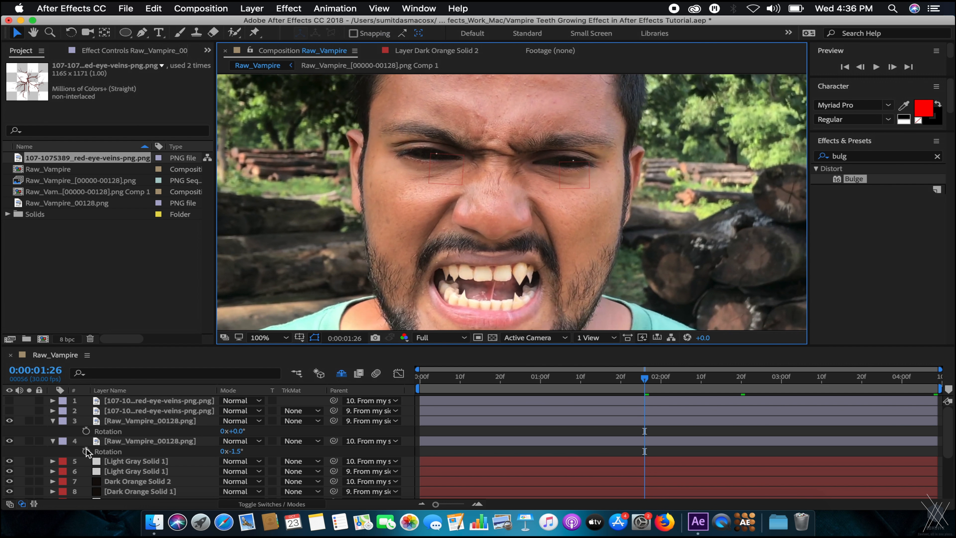
Collapse the properties of layers 3 and 4 in the timeline.
left_click(53, 420)
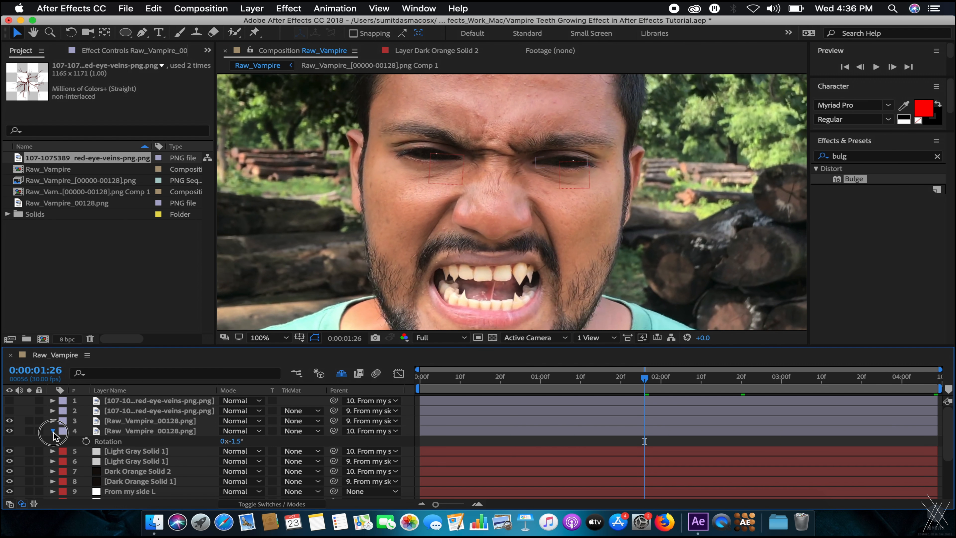
left_click(52, 430)
right_click(146, 411)
Create a new adjustment layer, move it to the top and rename it cc/DI.
left_click(183, 7)
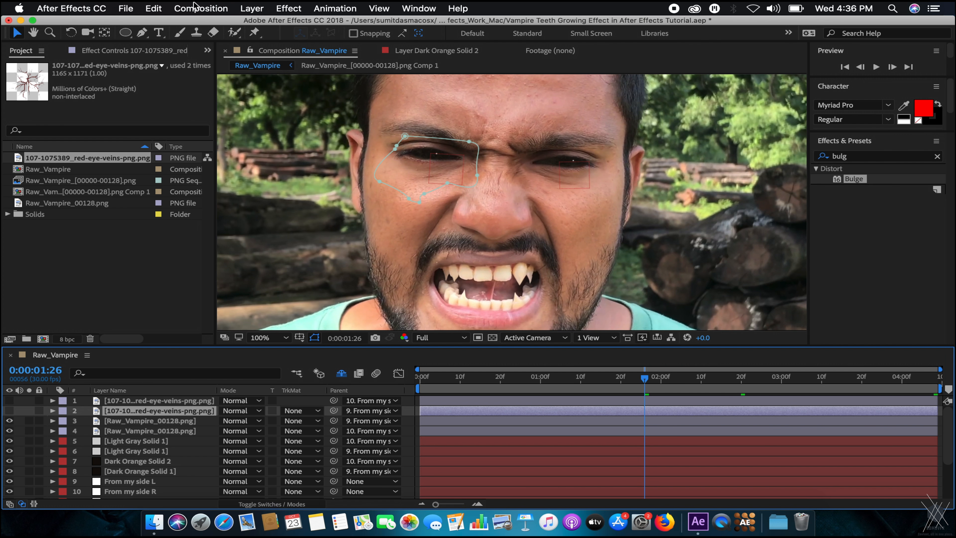
left_click(248, 7)
mouse_move(264, 23)
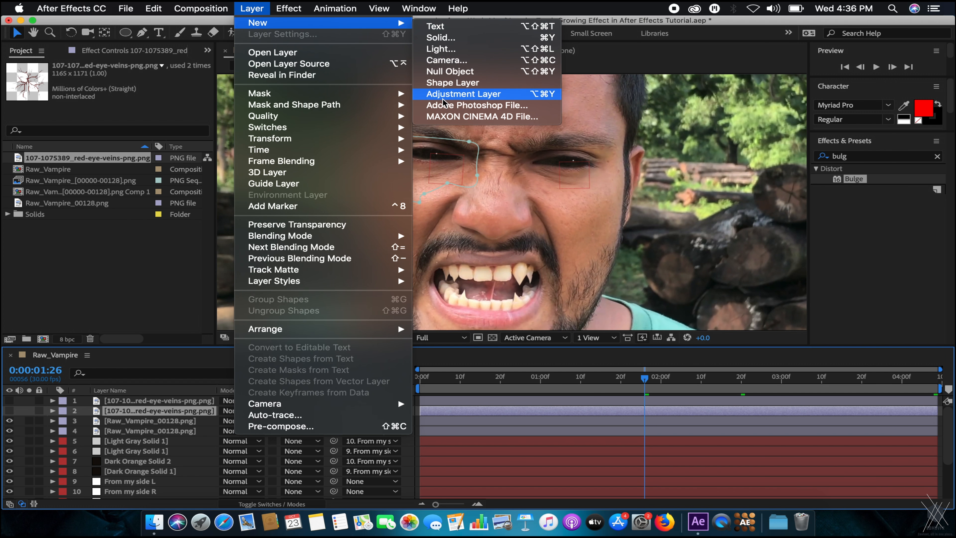
left_click(436, 96)
left_click_drag(149, 411, 151, 400)
key("Return")
type("cc")
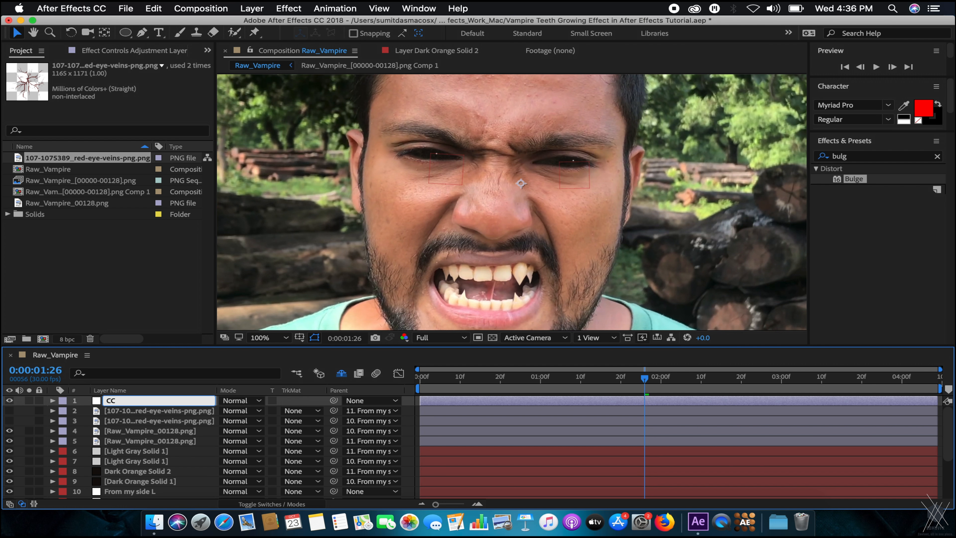
type("/DI")
key("Return")
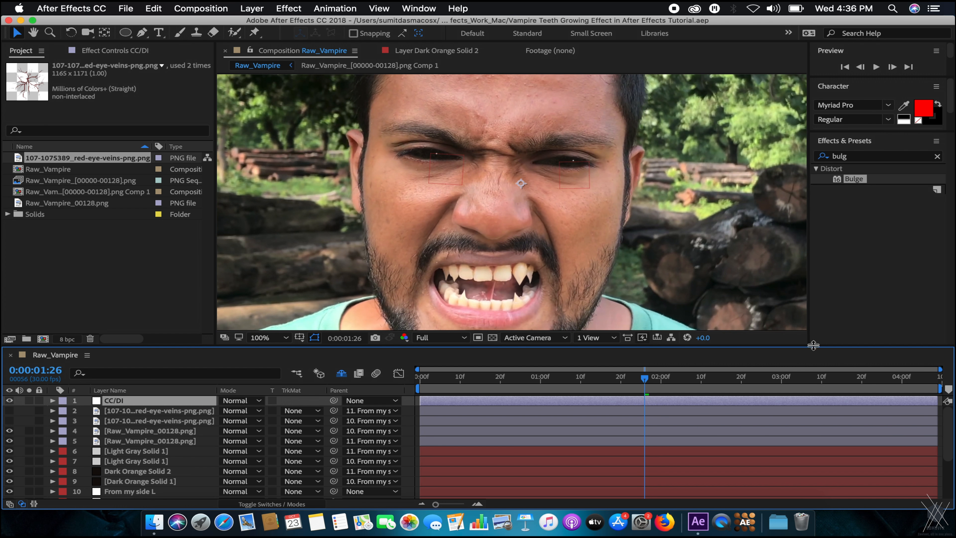
Search effects for 'lut' and apply Apply Color LUT to the CC/DI layer.
left_click(857, 158)
key("BackSpace")
type("lut")
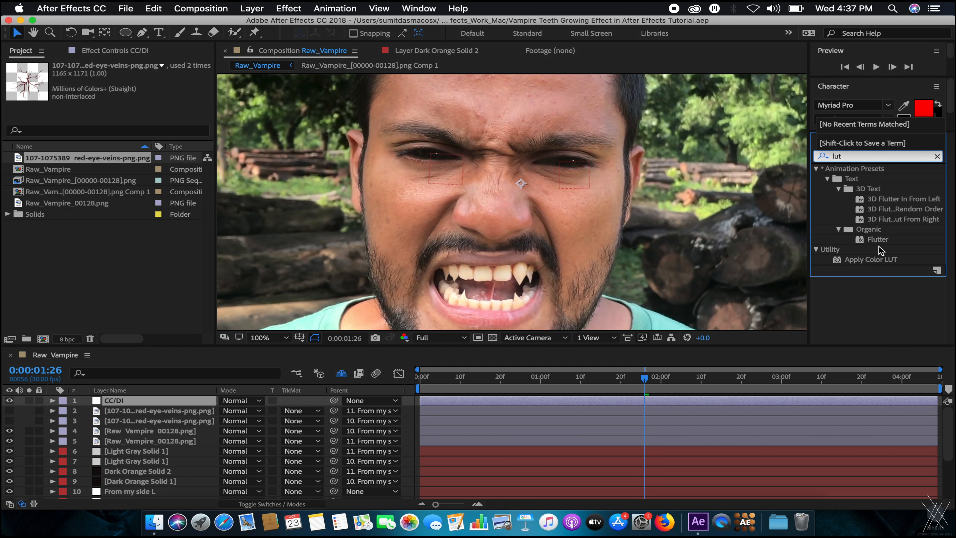
left_click_drag(873, 259, 125, 401)
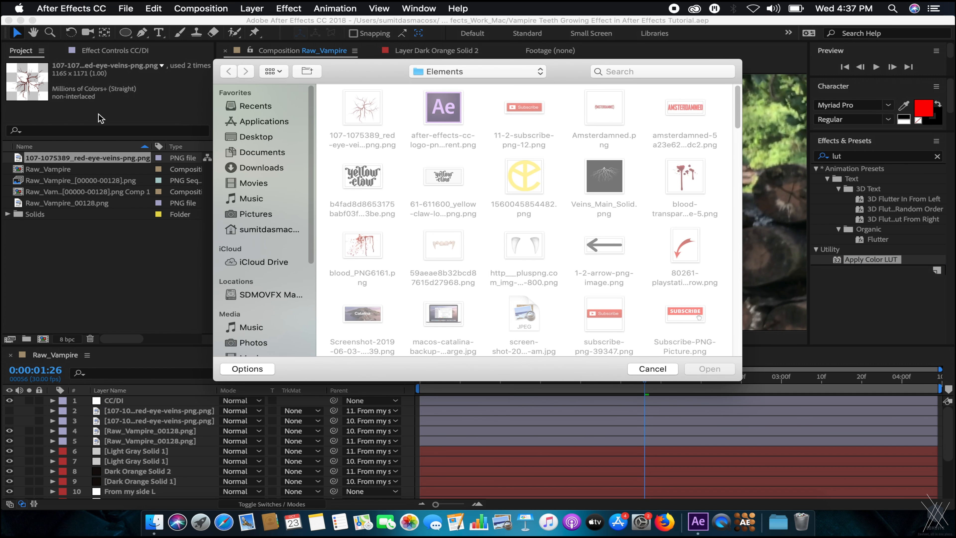
Browse from Downloads into the LUTs > 35 LUTs folder in the file chooser.
left_click(251, 198)
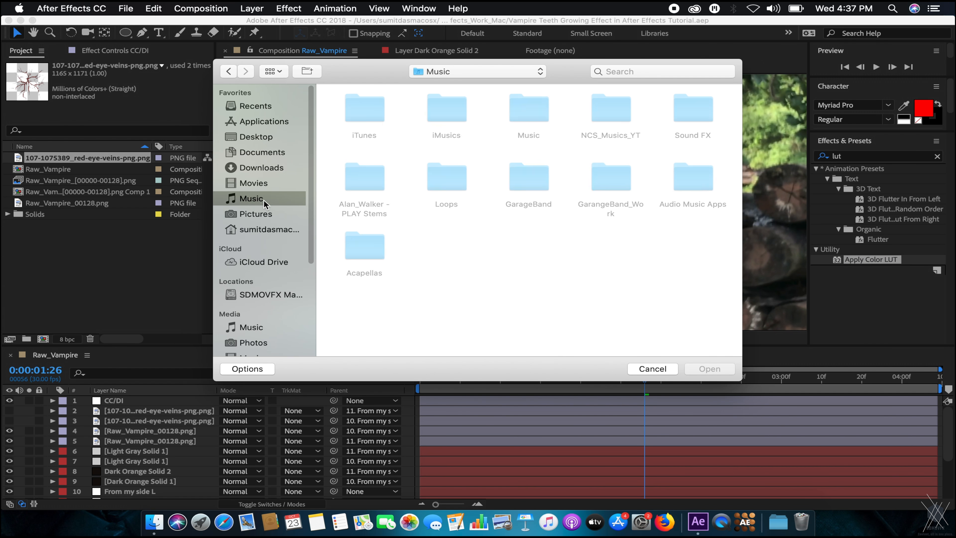
left_click(261, 167)
scroll(517, 169, "down", 3)
scroll(518, 169, "down", 5)
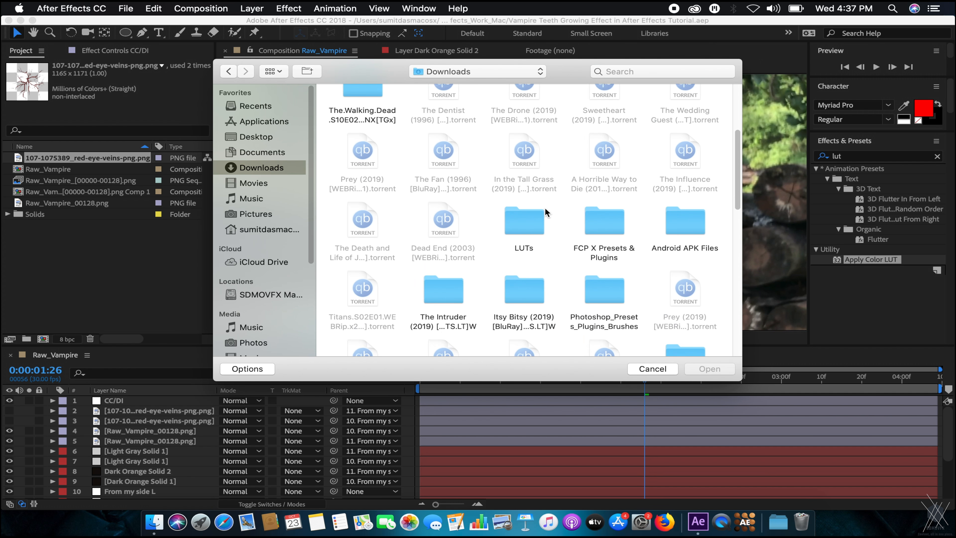
double_click(526, 204)
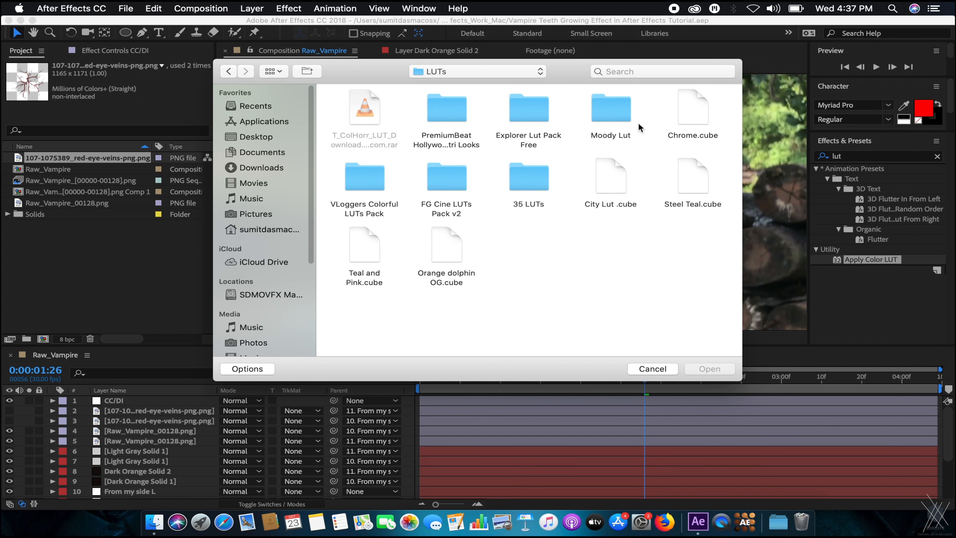
double_click(542, 186)
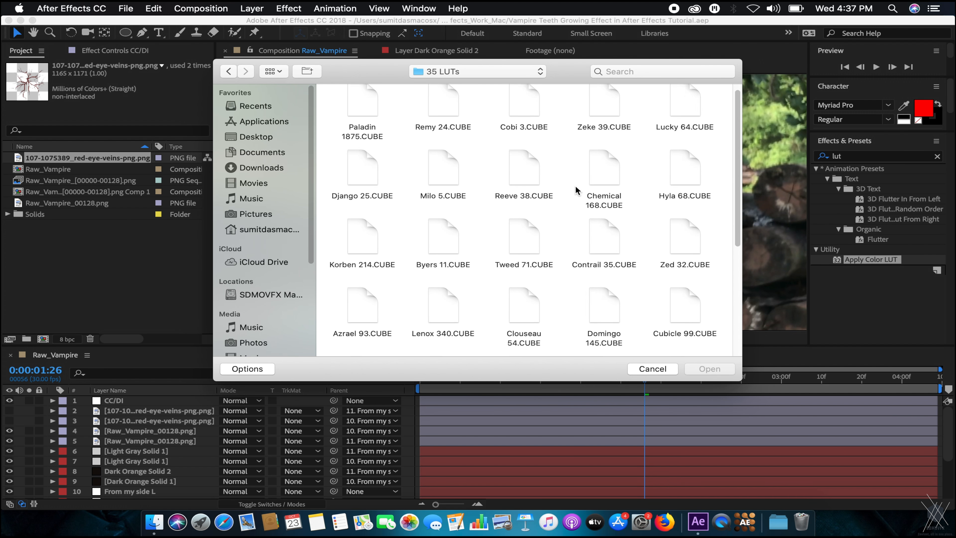
Look through the PremiumBeat looks and VLoggers Colorful LUTs Pack folders.
scroll(602, 198, "down", 5)
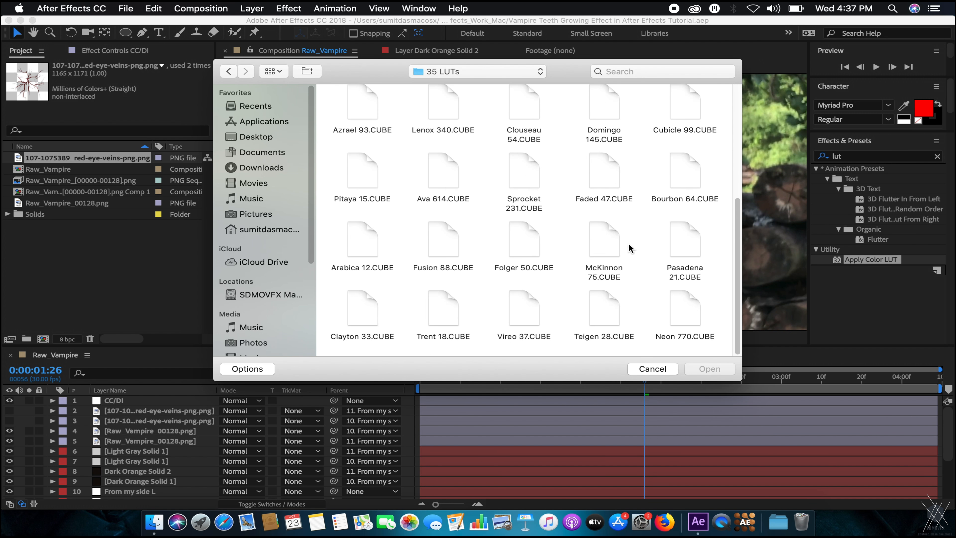
scroll(623, 257, "up", 3)
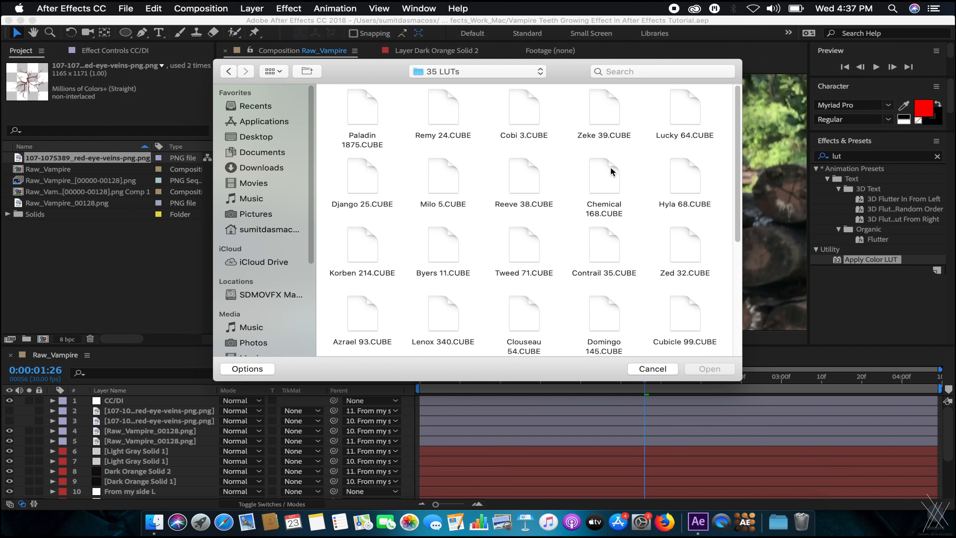
scroll(650, 222, "down", 3)
scroll(644, 188, "up", 3)
left_click(477, 73)
left_click(450, 85)
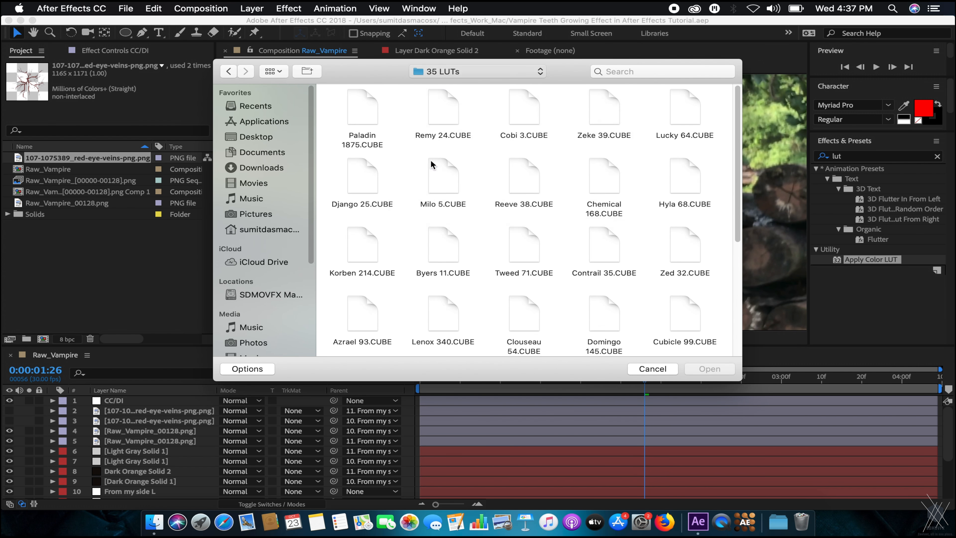
double_click(438, 114)
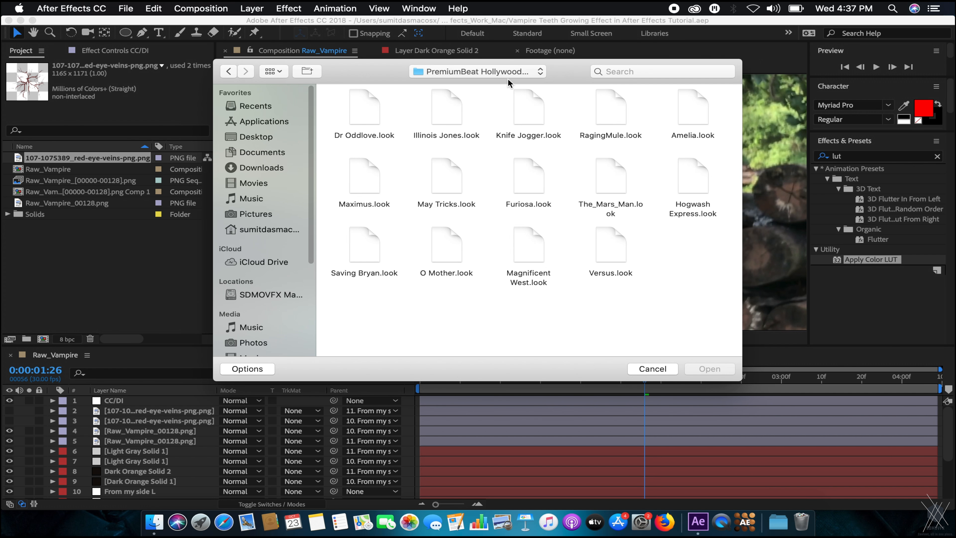
left_click(489, 72)
left_click(470, 86)
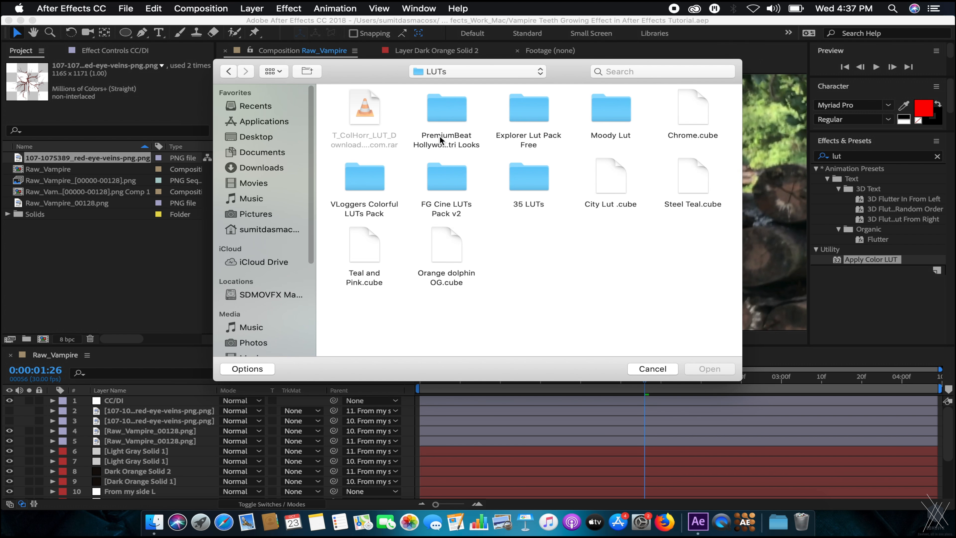
double_click(366, 184)
Check the Moody Lut folder, then return to the 35 LUTs folder.
left_click(460, 74)
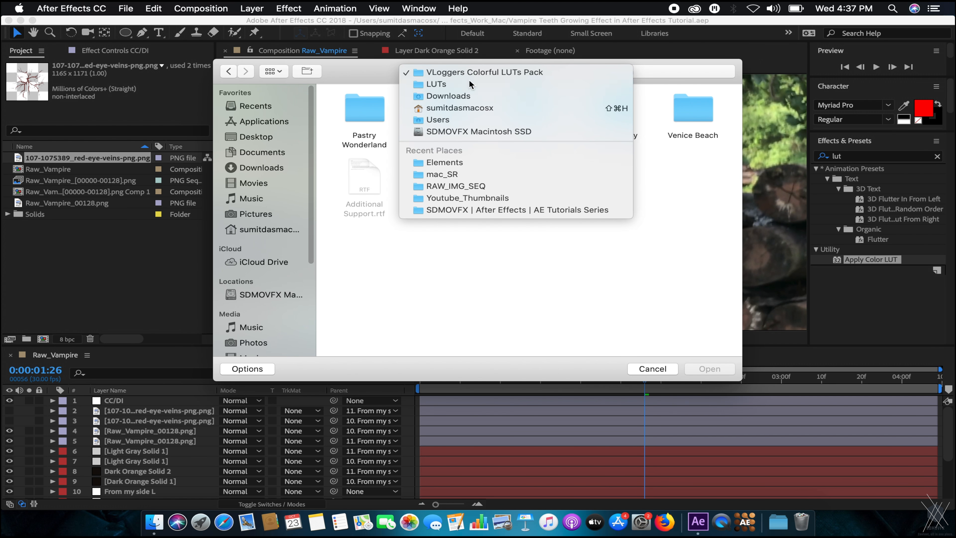
left_click(456, 86)
double_click(612, 109)
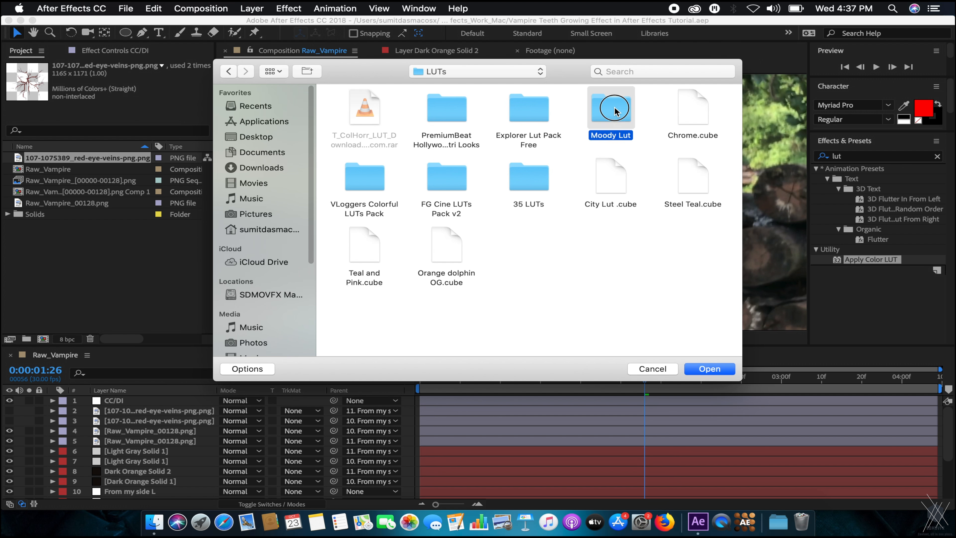
left_click(490, 73)
left_click(490, 76)
left_click(491, 70)
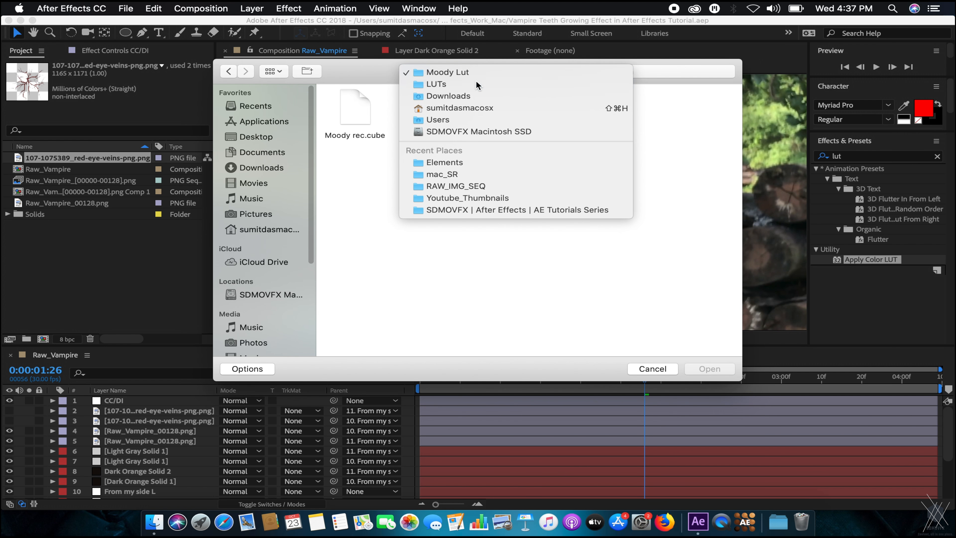
left_click(487, 84)
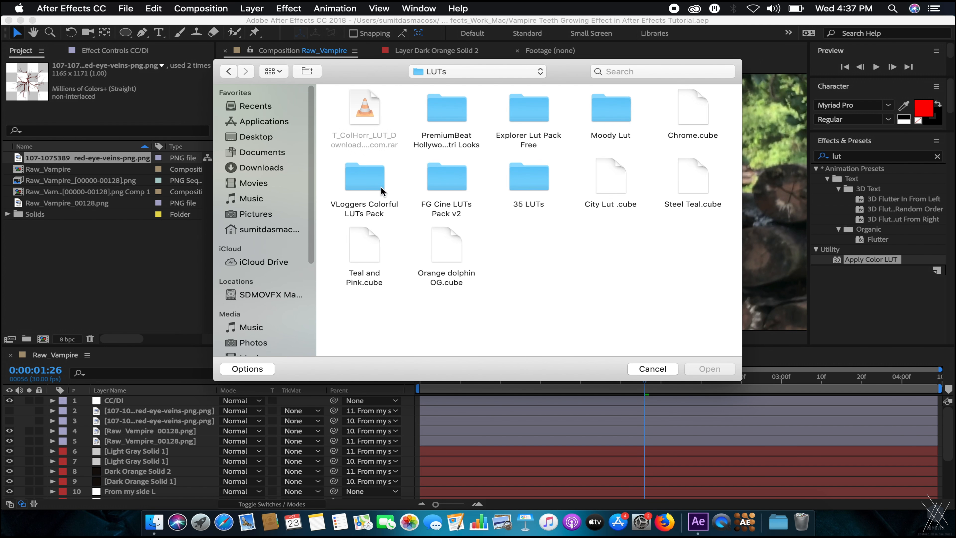
double_click(531, 177)
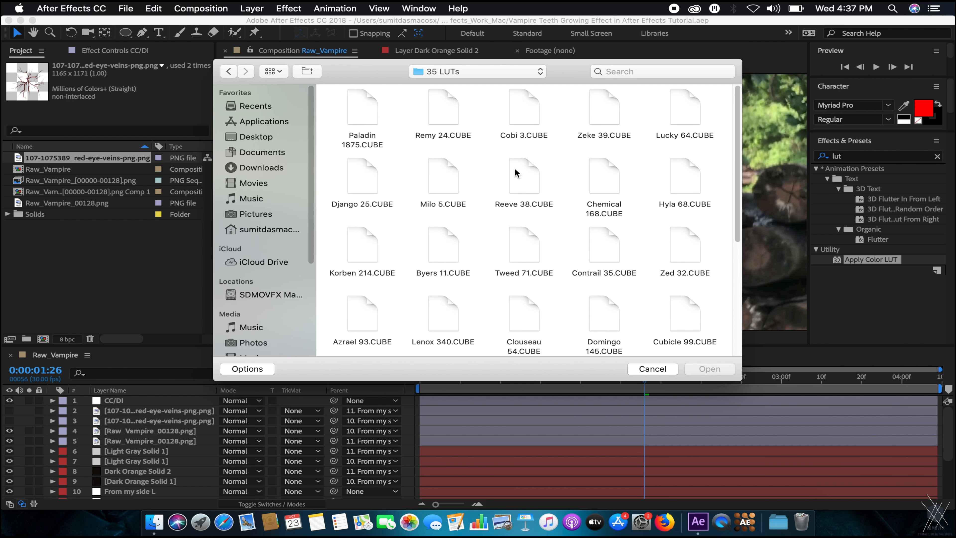
scroll(514, 172, "down", 5)
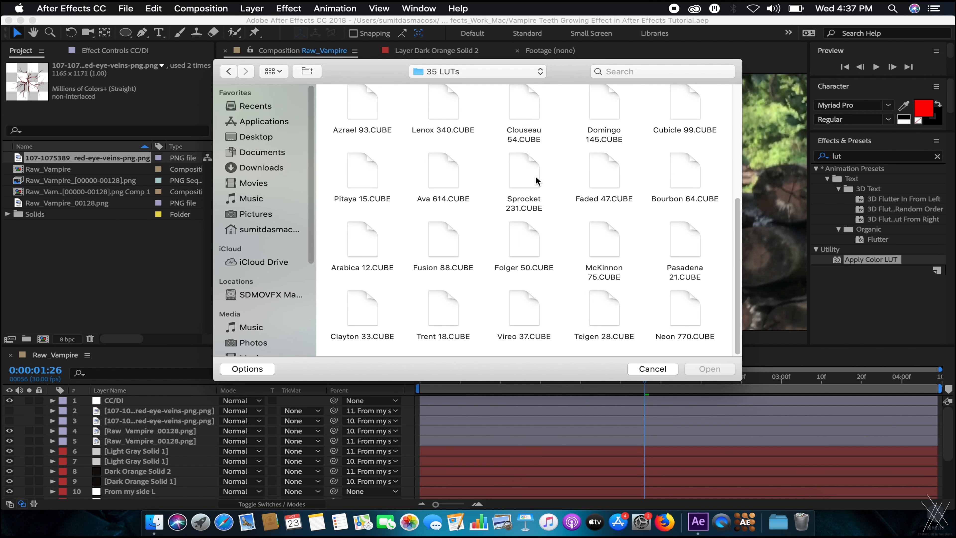
Try a system-wide search for 'apocalypse', then clear and close it.
key("super+space")
type("apocalypse")
key("super+a")
key("BackSpace")
key("Escape")
scroll(575, 273, "up", 5)
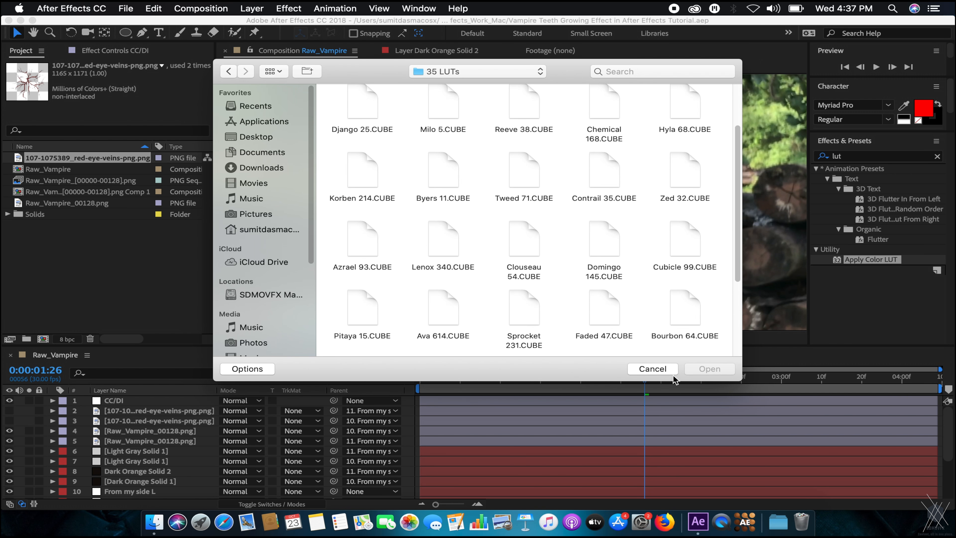
Select the Apply Color LUT effect on the CC/DI layer and open its LUT chooser.
left_click(652, 368)
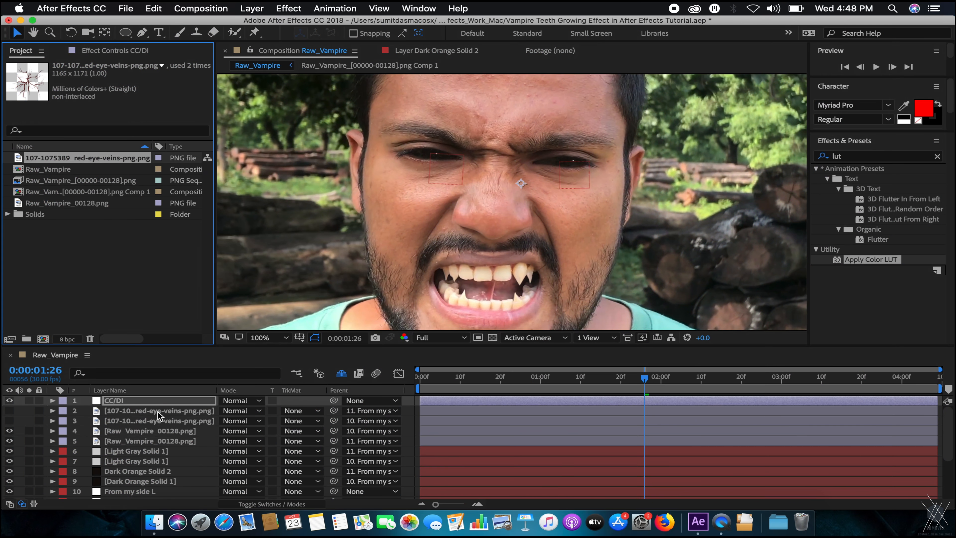
left_click(168, 403)
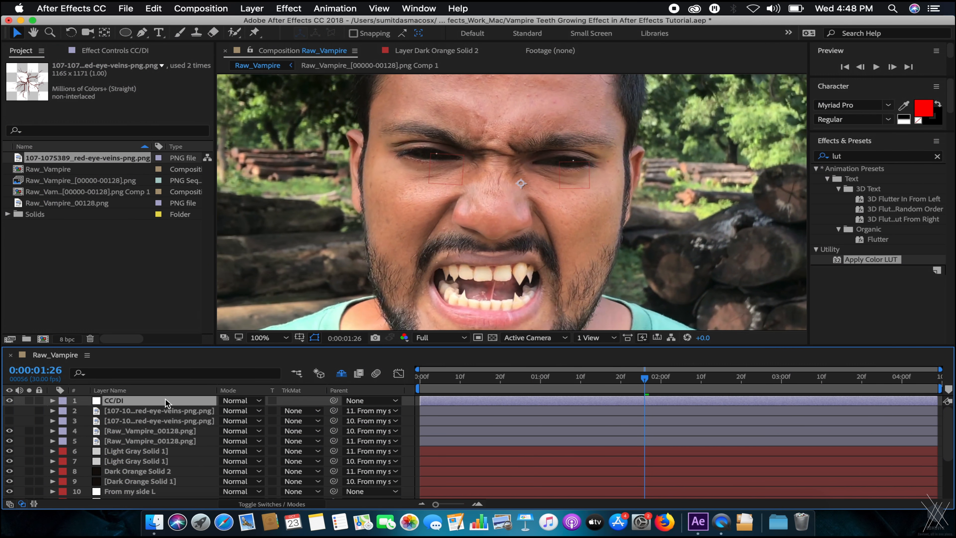
left_click(124, 51)
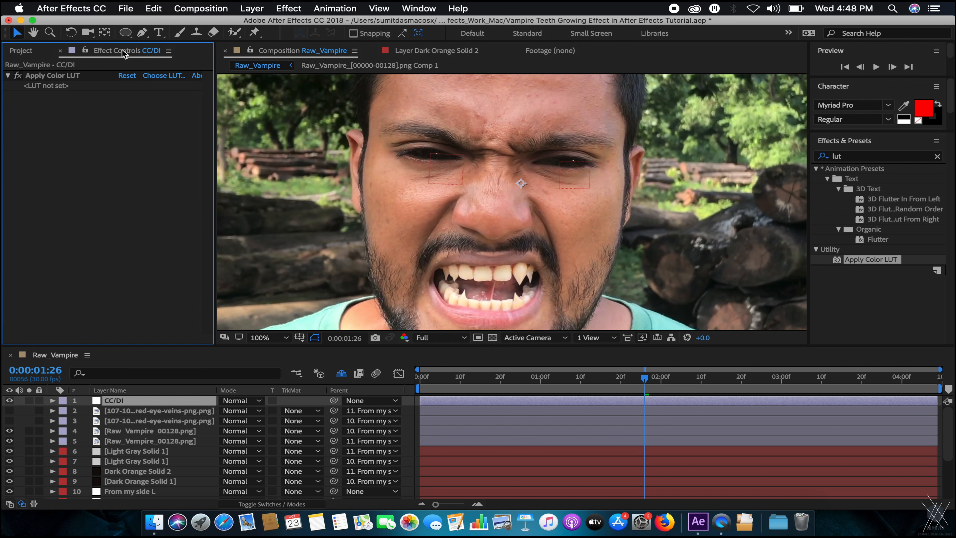
left_click(74, 78)
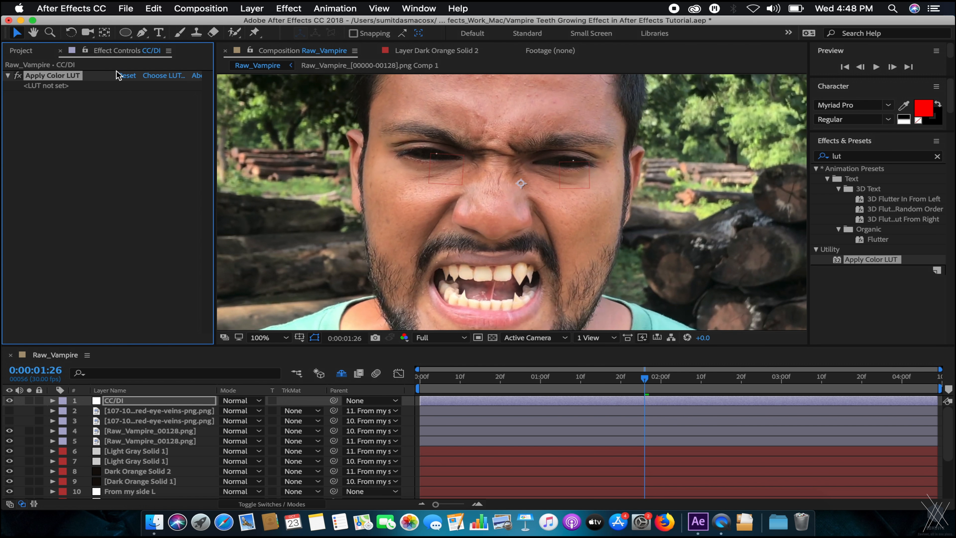
left_click(162, 76)
scroll(586, 168, "down", 5)
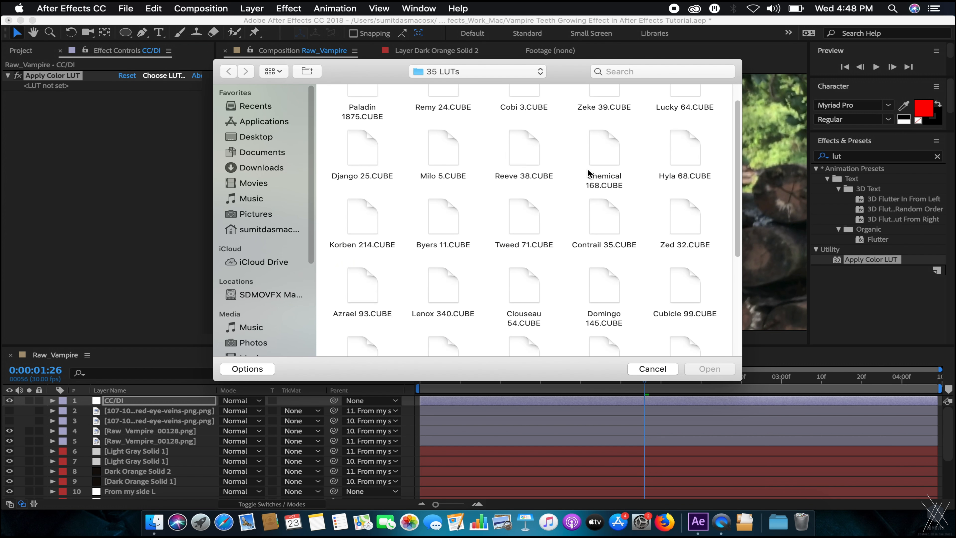
scroll(586, 173, "up", 5)
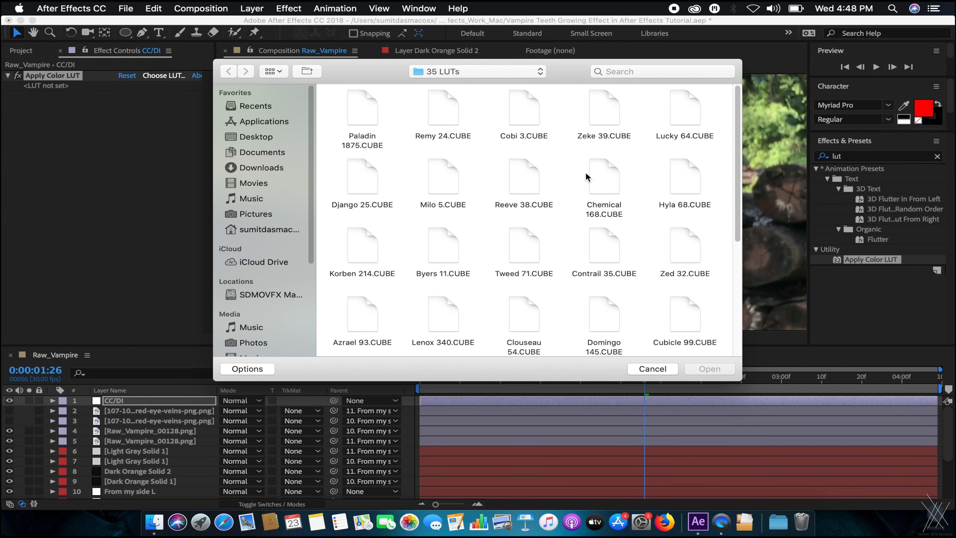
Browse the LUTs collection to the 3D LUTs (3DL) > STANDARD folder.
left_click(453, 79)
left_click(459, 84)
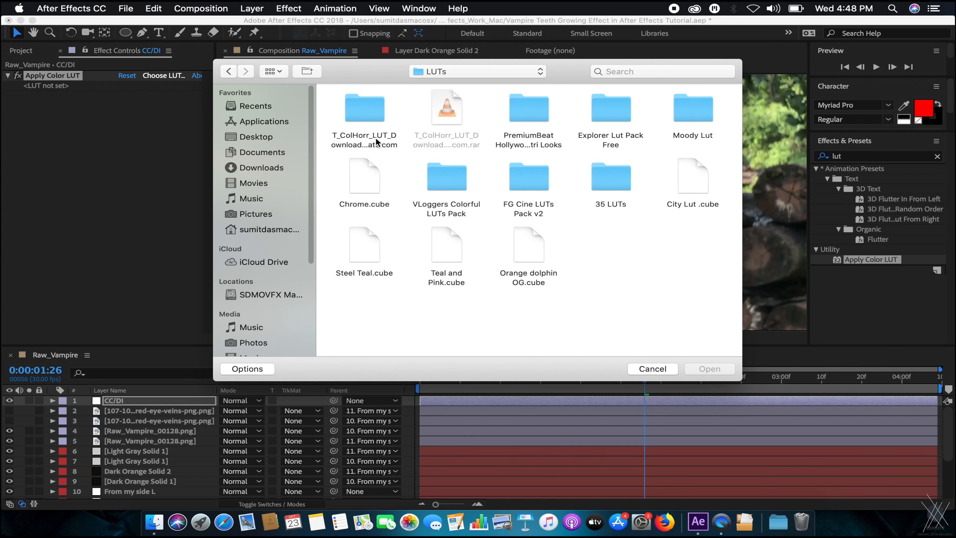
double_click(348, 101)
left_click(428, 105)
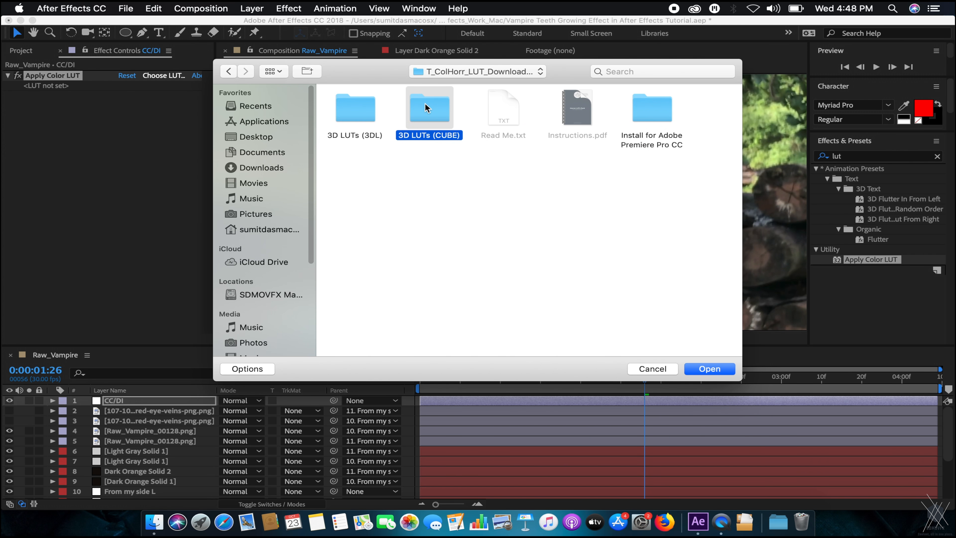
double_click(342, 110)
left_click(368, 110)
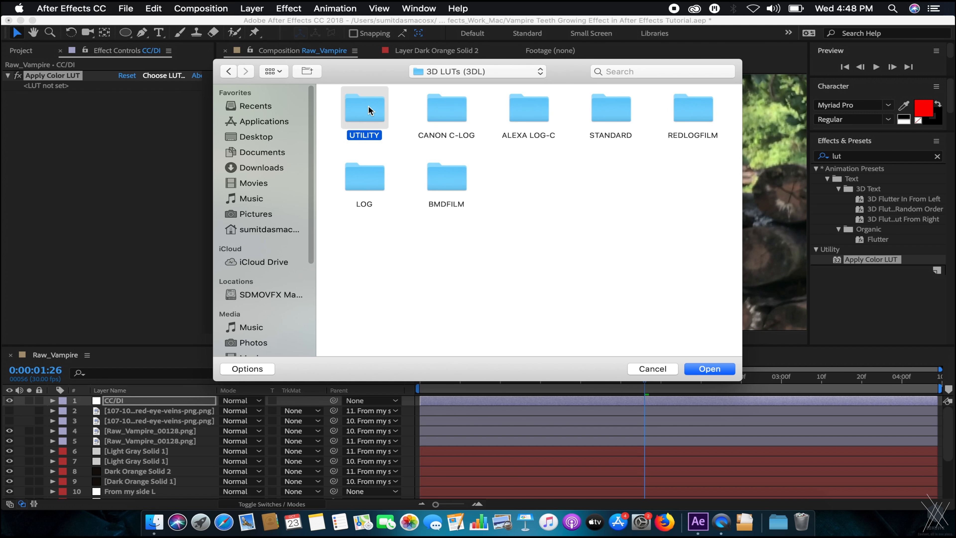
double_click(369, 110)
left_click(228, 71)
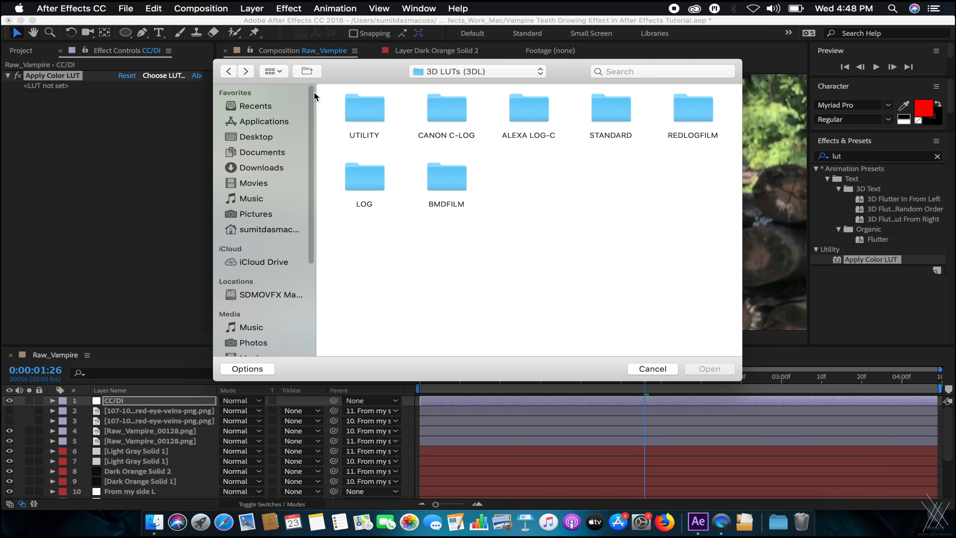
left_click(445, 167)
double_click(529, 109)
left_click(234, 72)
double_click(621, 108)
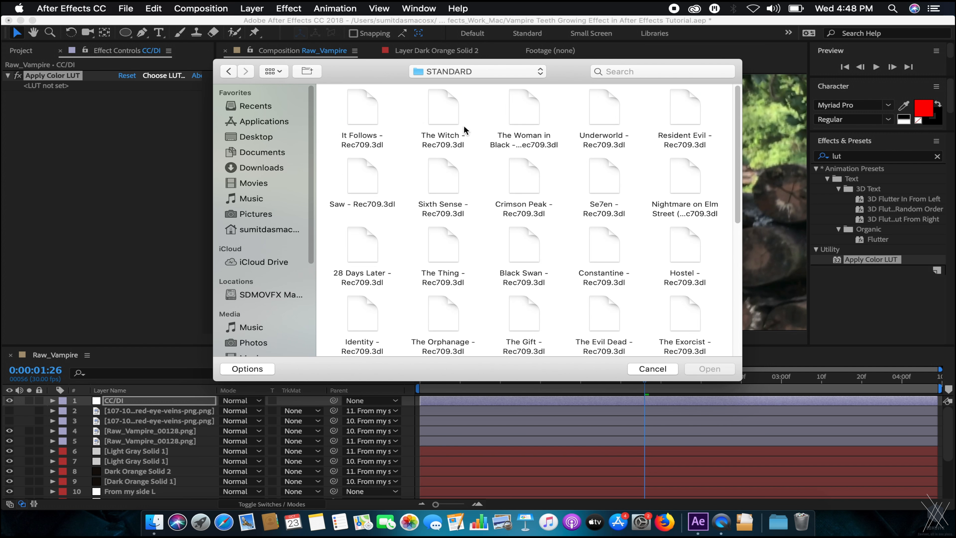
Preview and load The Witch - Rec709.3dl into the Apply Color LUT effect.
scroll(501, 145, "down", 2)
scroll(501, 145, "up", 2)
scroll(731, 228, "down", 6)
left_click(602, 151)
left_click(635, 217)
scroll(465, 278, "down", 2)
scroll(590, 296, "up", 4)
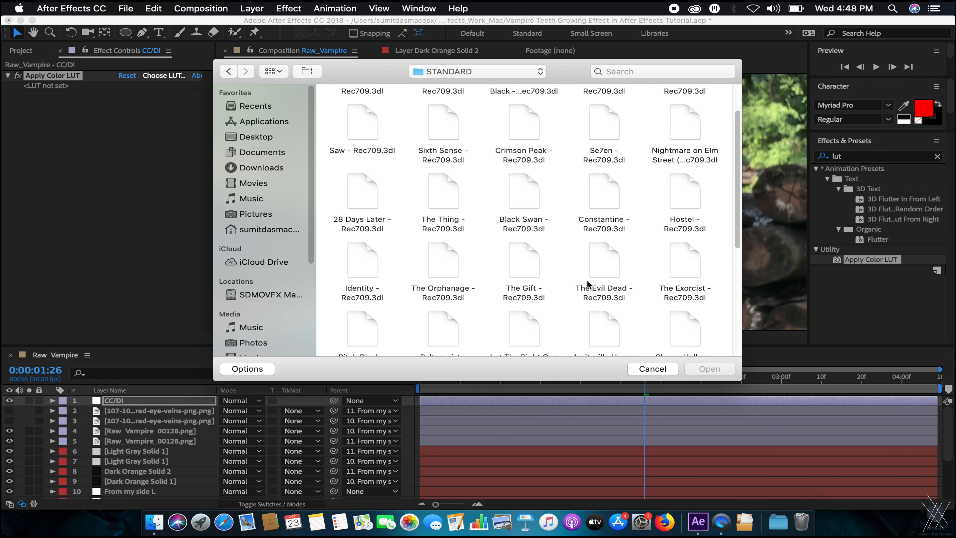
scroll(431, 260, "up", 2)
scroll(489, 301, "down", 4)
scroll(546, 167, "up", 4)
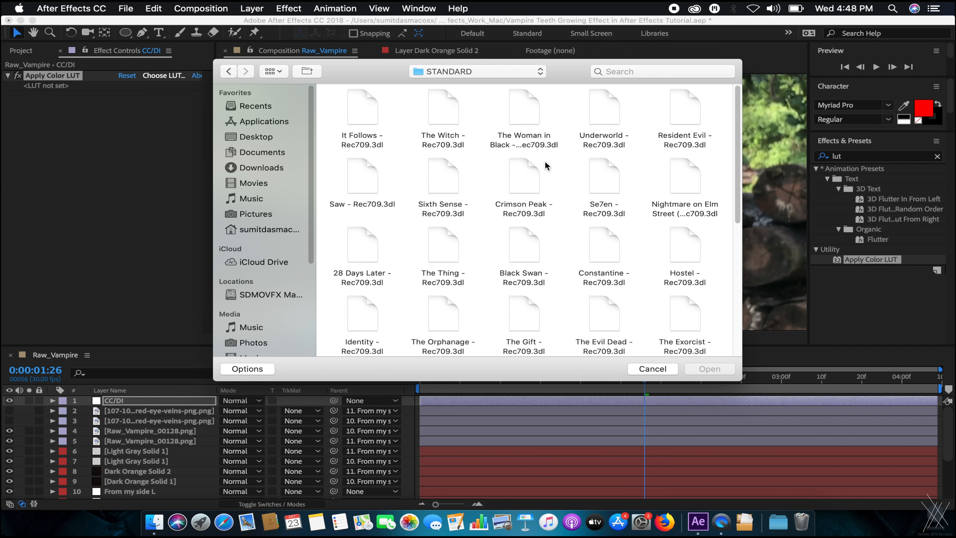
left_click(449, 100)
key("space")
key("space")
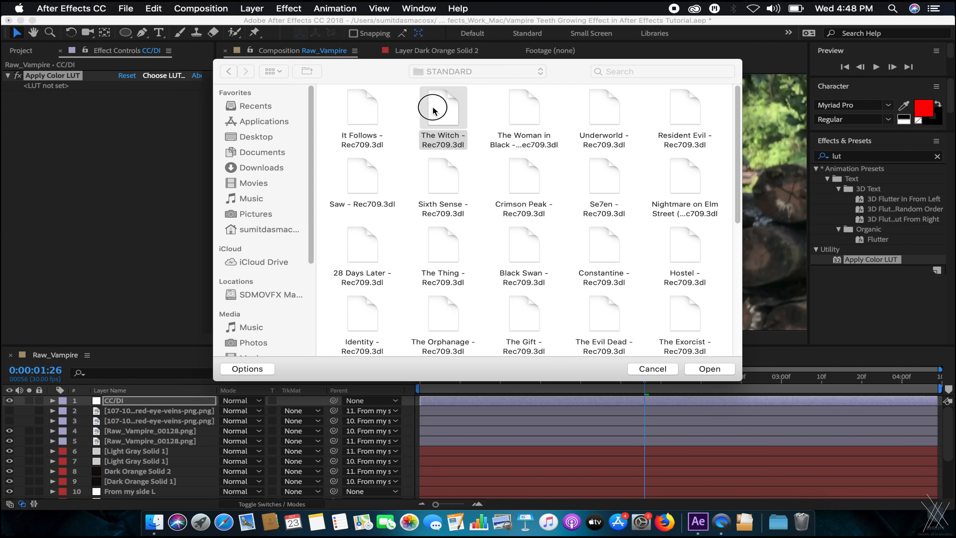
double_click(435, 109)
Pan and zoom the viewer to frame the face and inspect the LUT grade.
scroll(517, 184, "down", 4)
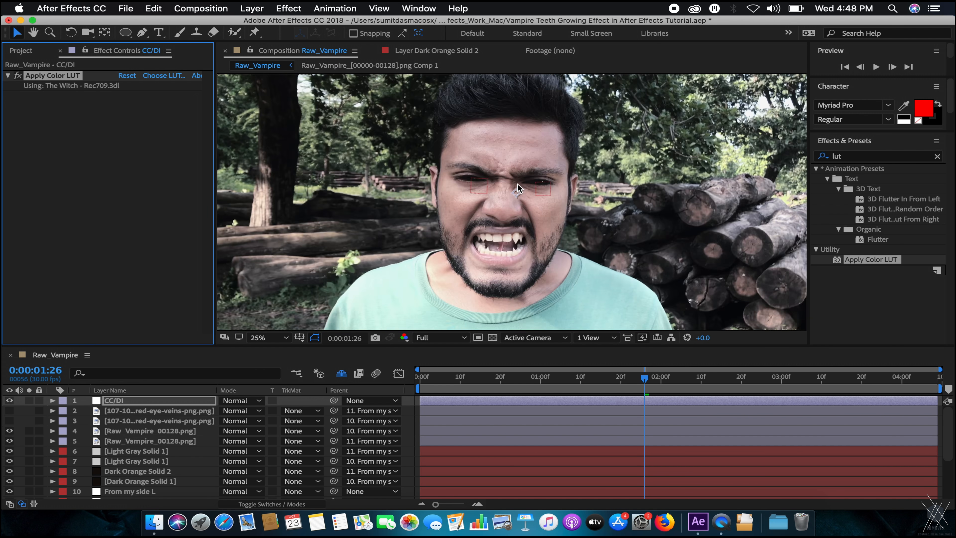
scroll(518, 184, "up", 4)
scroll(525, 185, "down", 4)
scroll(526, 185, "up", 3)
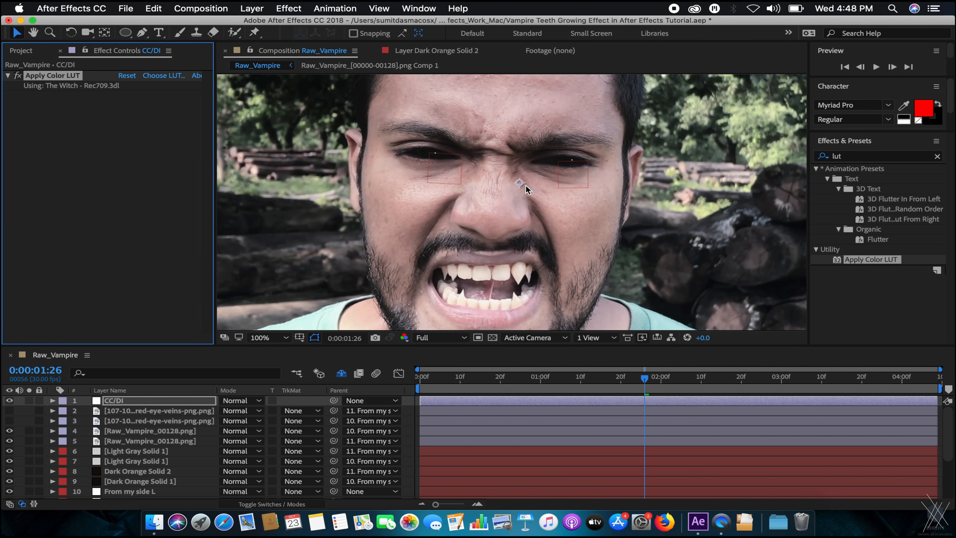
left_click_drag(557, 224, 583, 171)
scroll(583, 171, "down", 3)
scroll(578, 173, "up", 3)
scroll(578, 173, "down", 2)
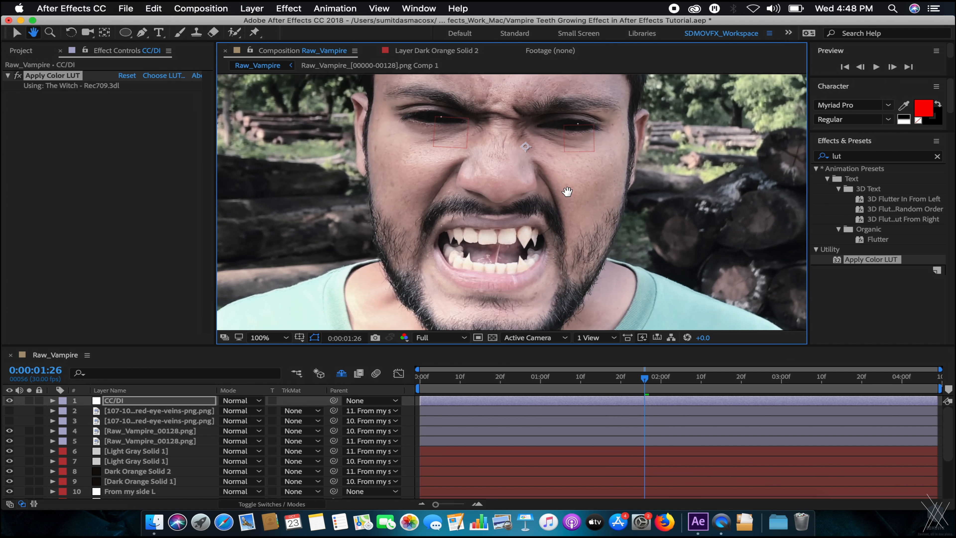
scroll(599, 211, "up", 2)
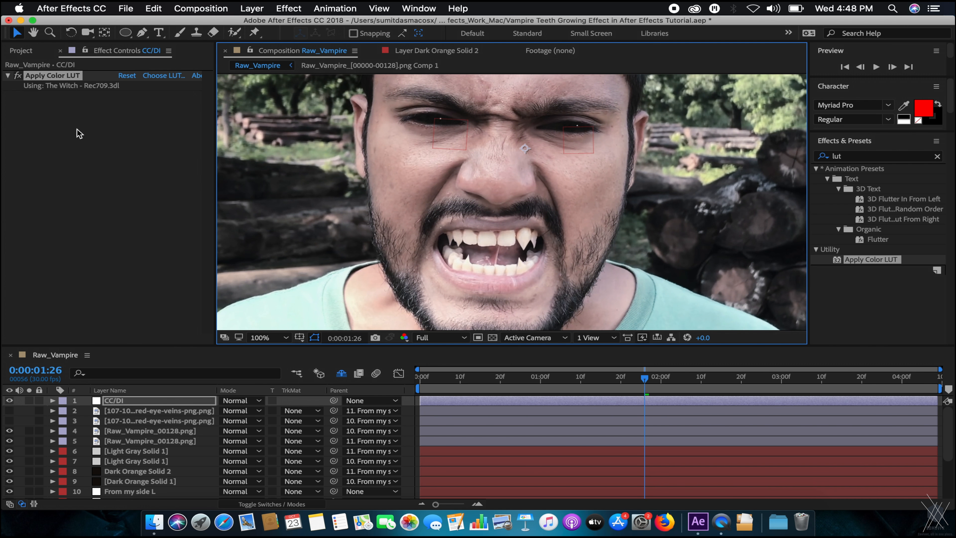
Lower the CC/DI layer's Opacity to 69%.
left_click(167, 403)
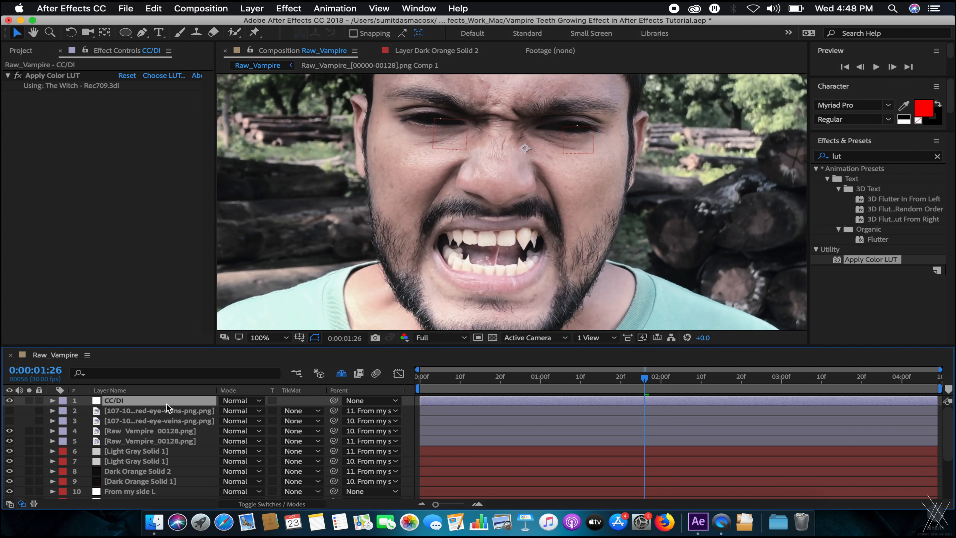
key("t")
left_click_drag(230, 412, 201, 403)
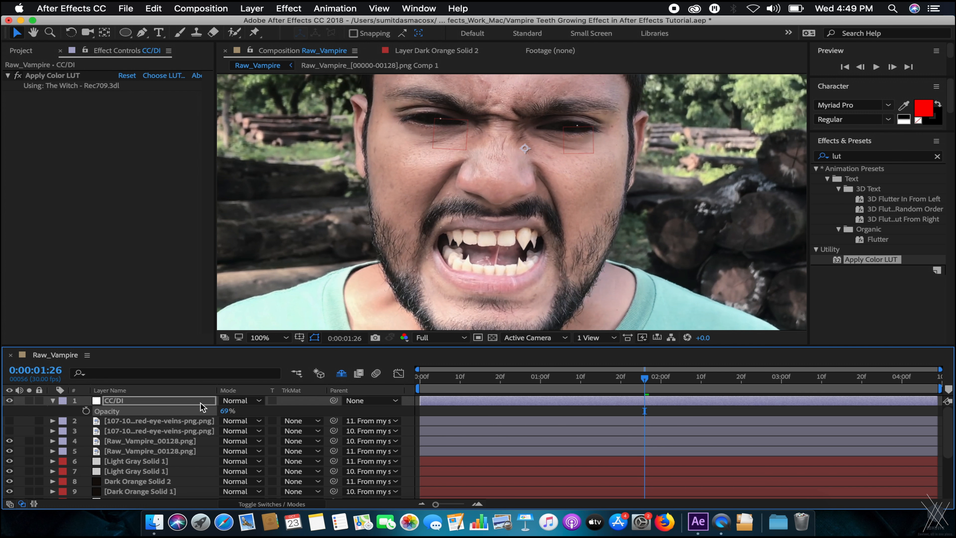
key("t")
scroll(428, 269, "down", 1)
scroll(502, 237, "up", 1)
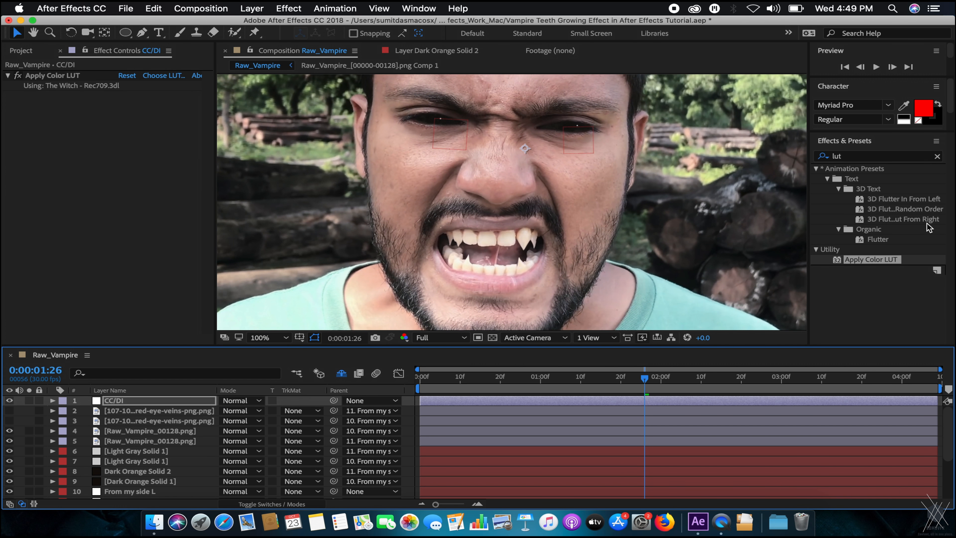
Apply Brightness & Contrast to CC/DI with Brightness -11 and Contrast 8.
left_click(884, 157)
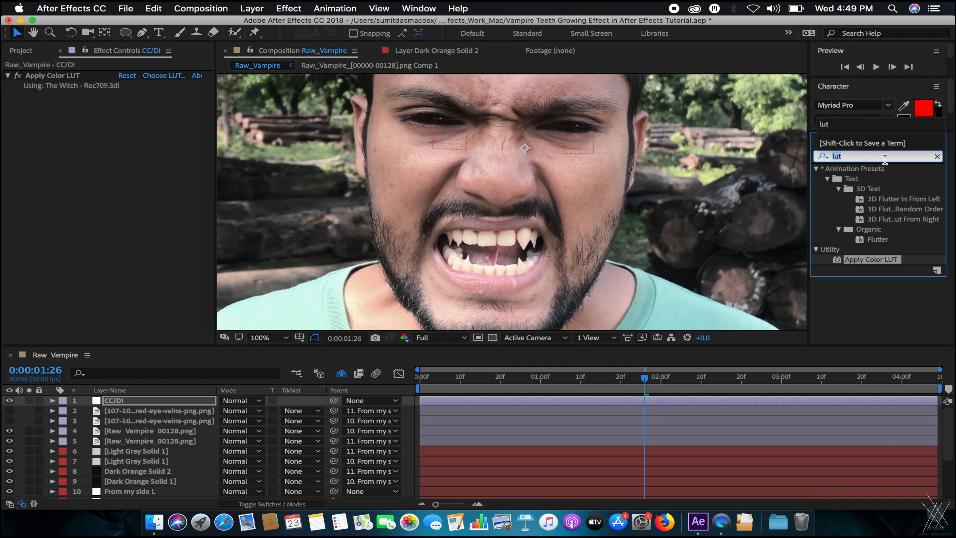
type("bright")
left_click_drag(879, 226, 113, 147)
mouse_move(123, 108)
left_mouse_down()
mouse_move(135, 107)
mouse_move(109, 107)
left_mouse_up()
scroll(504, 188, "down", 2)
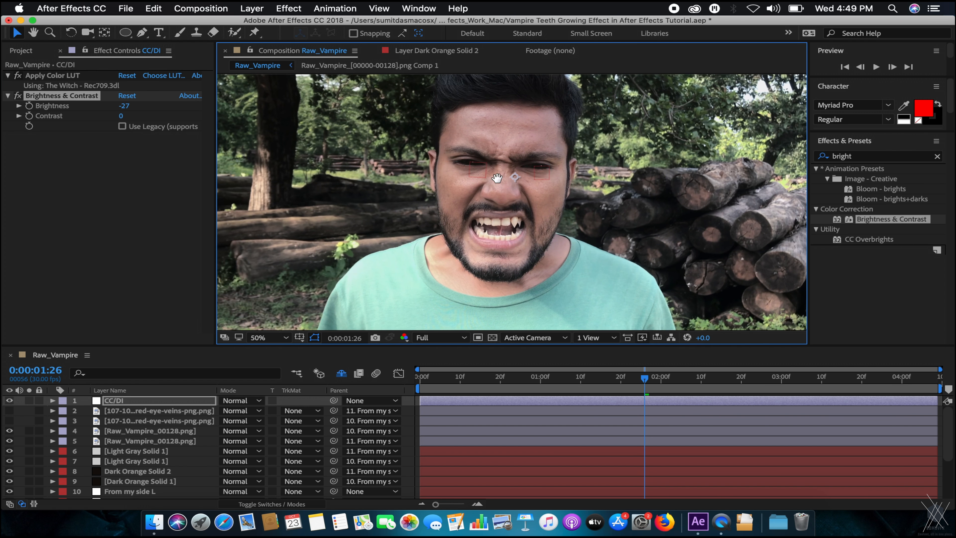
scroll(503, 178, "up", 2)
left_click(120, 118)
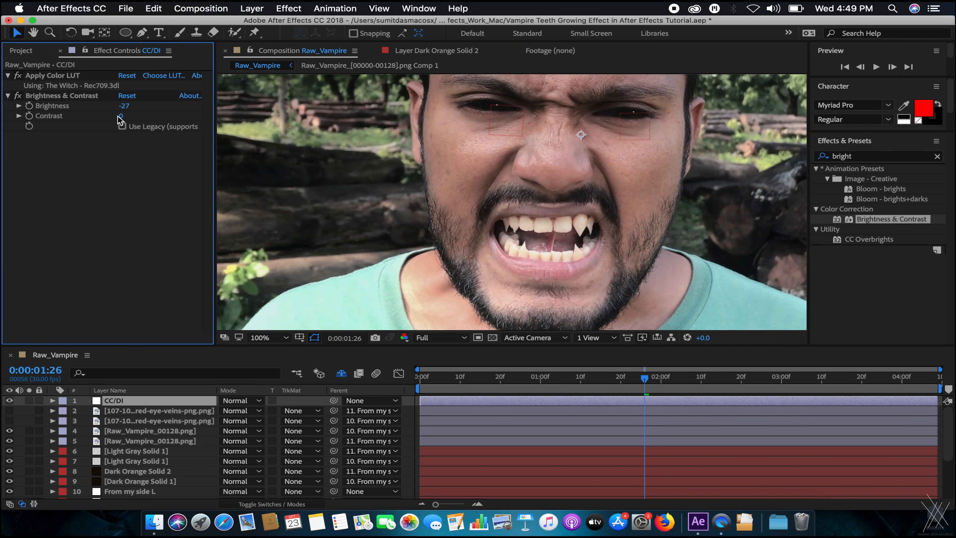
key("Return")
mouse_move(124, 106)
left_mouse_down()
mouse_move(116, 107)
mouse_move(141, 110)
left_mouse_up()
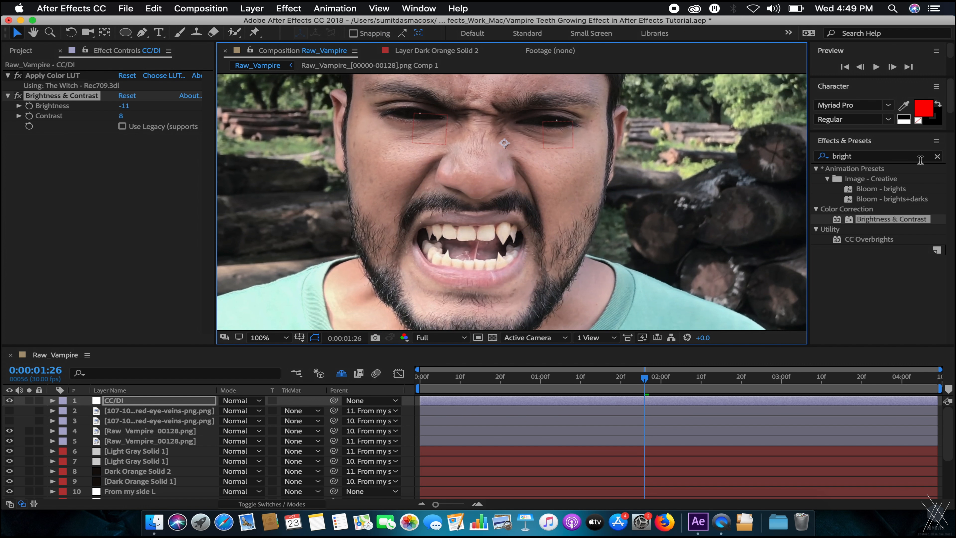
left_click(920, 161)
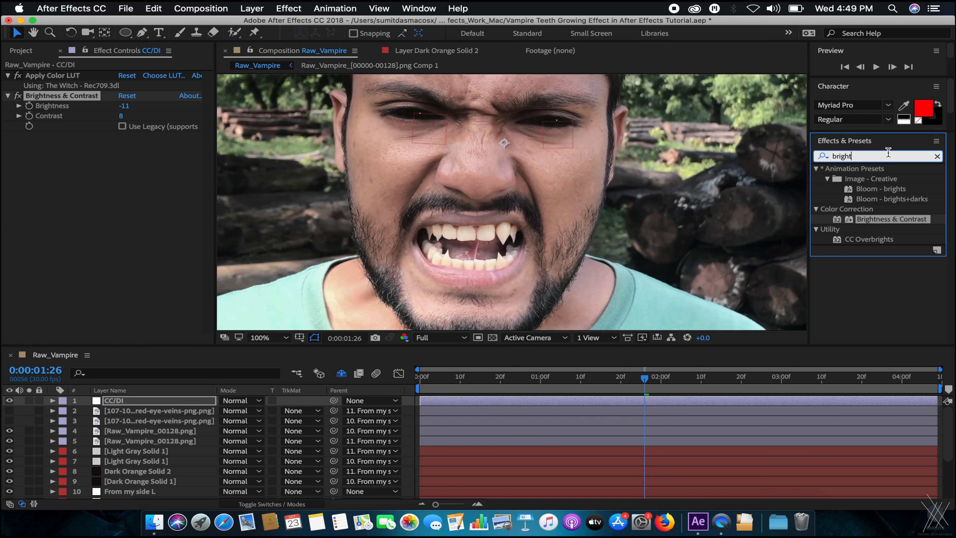
Apply Curves to CC/DI and add two gentle points on the RGB curve.
type("curve")
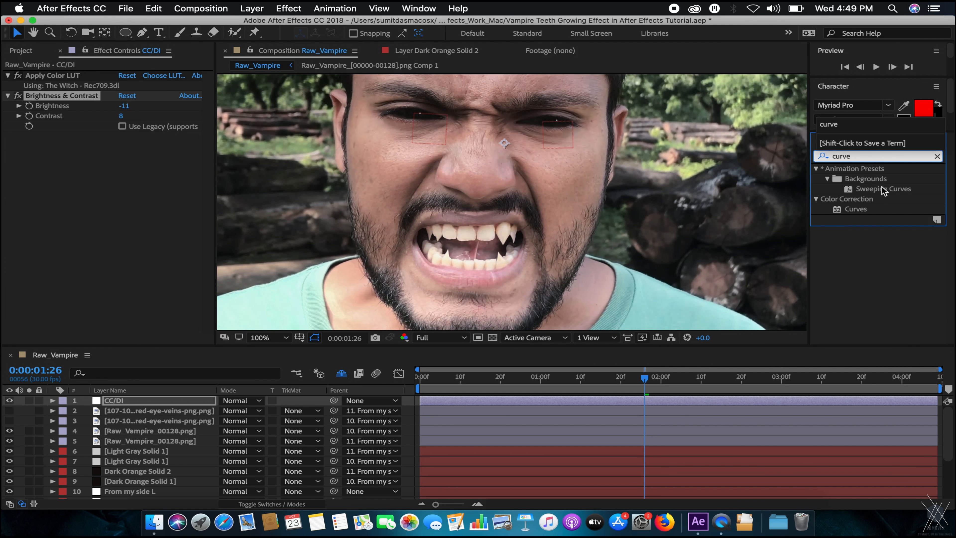
left_click_drag(865, 212, 148, 194)
scroll(404, 177, "down", 1)
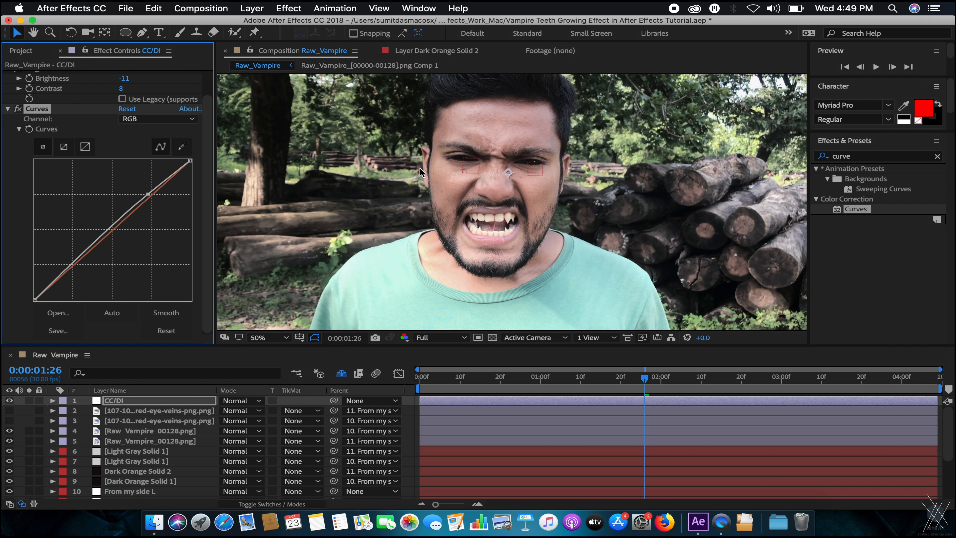
left_click_drag(420, 174, 411, 185)
left_click_drag(73, 265, 75, 262)
Gently bend the Red, Green and Blue channel curves with small point adjustments.
left_click(158, 119)
left_click(149, 140)
left_click_drag(147, 197, 145, 198)
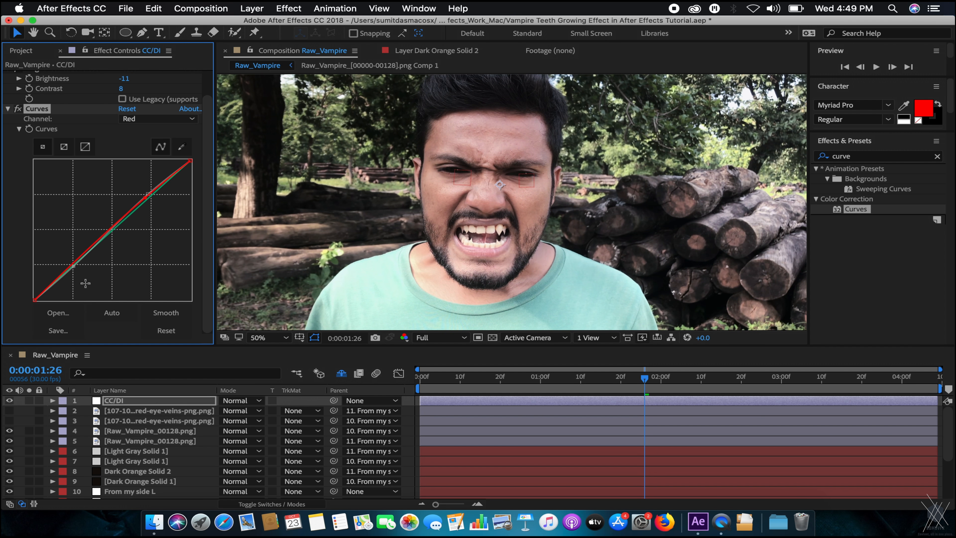
left_click_drag(73, 264, 75, 264)
left_click(156, 120)
left_click(154, 151)
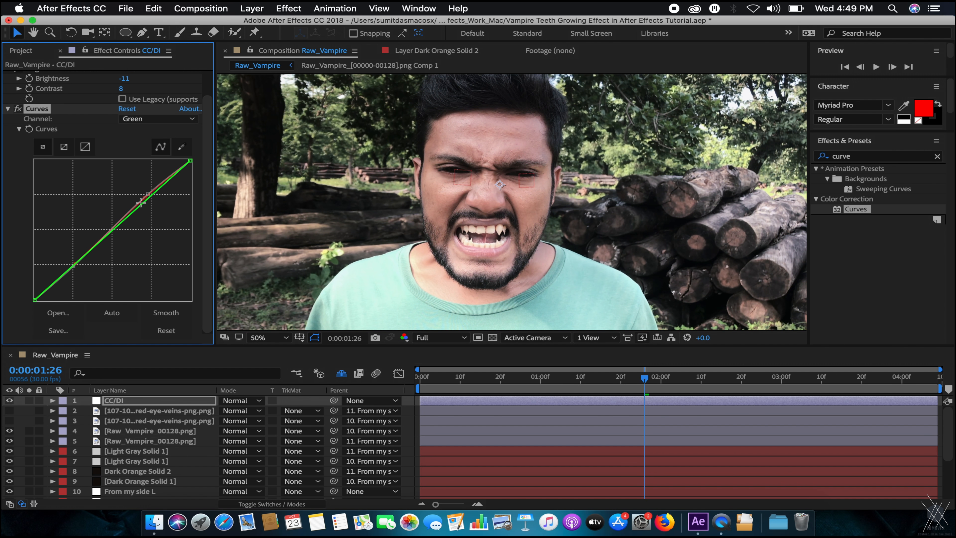
left_click(140, 203)
left_click(80, 258)
left_click_drag(80, 258, 83, 258)
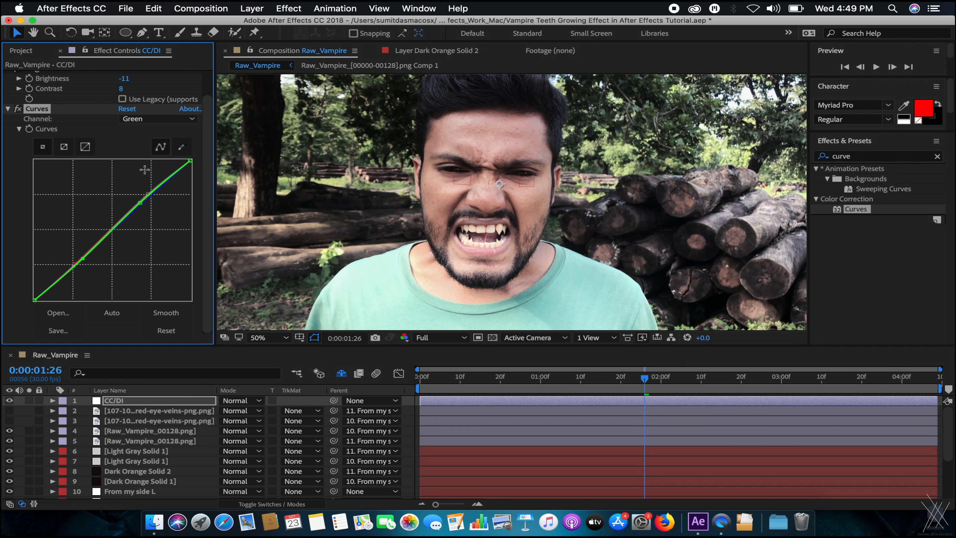
left_click(161, 119)
left_click(155, 166)
left_click_drag(148, 199, 145, 198)
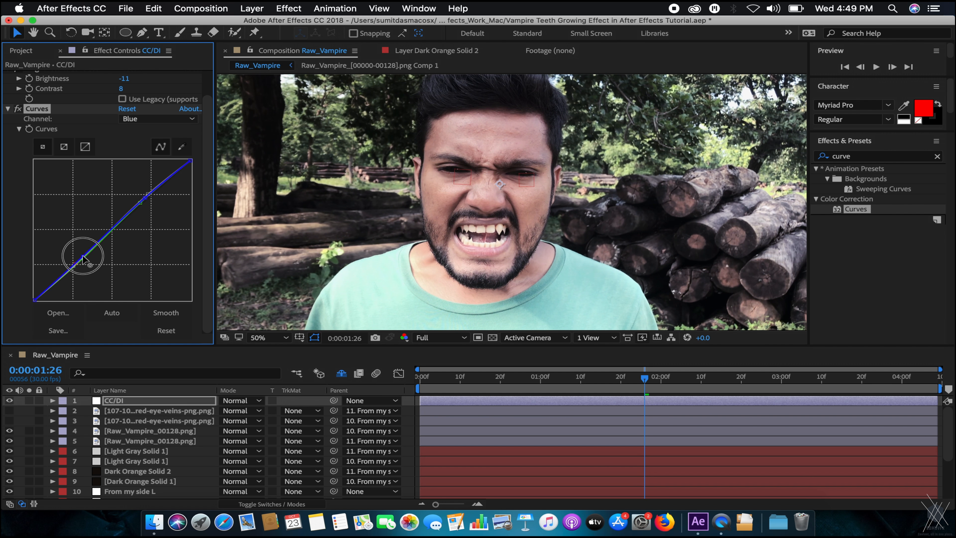
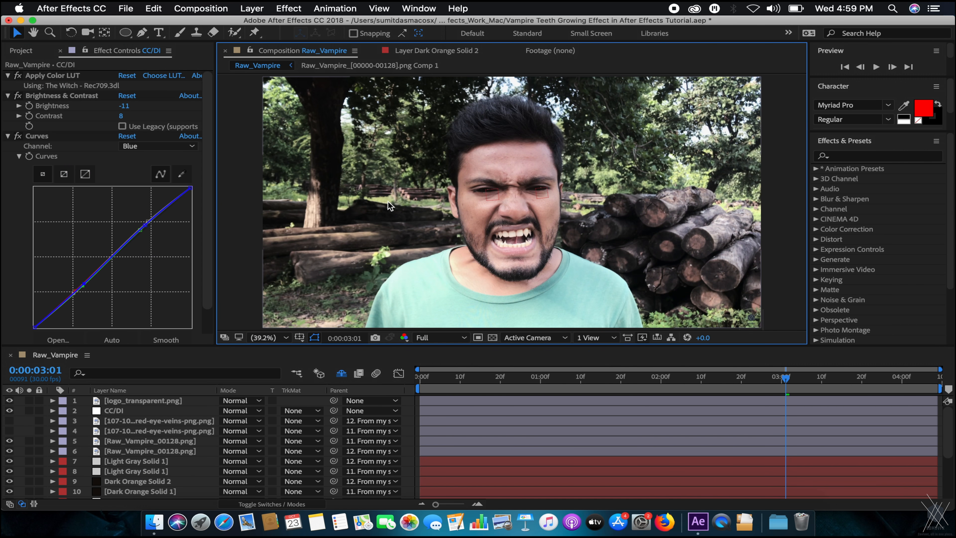
Review the finished Curves settings by scrolling through the Effect Controls panel.
scroll(145, 186, "down", 3)
scroll(94, 148, "up", 3)
scroll(60, 221, "down", 3)
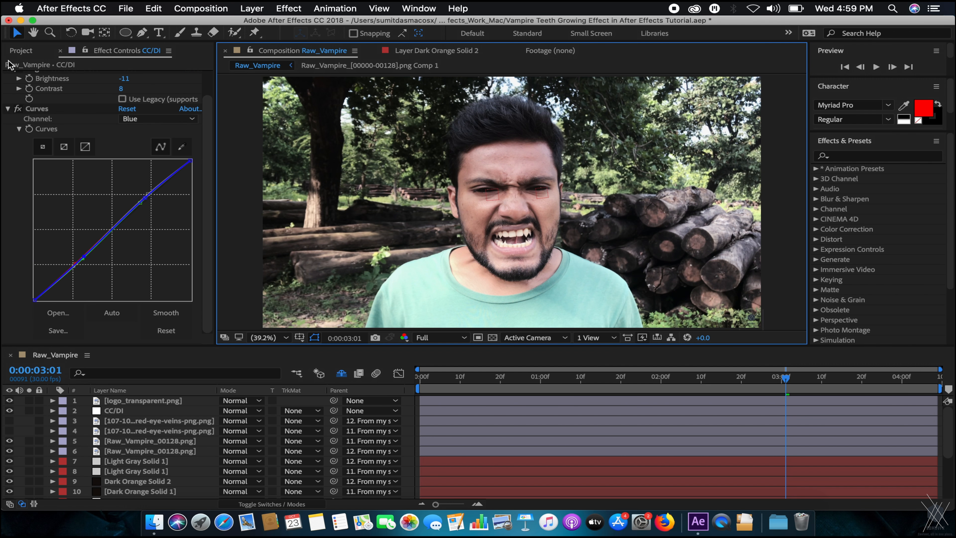
scroll(168, 115, "up", 3)
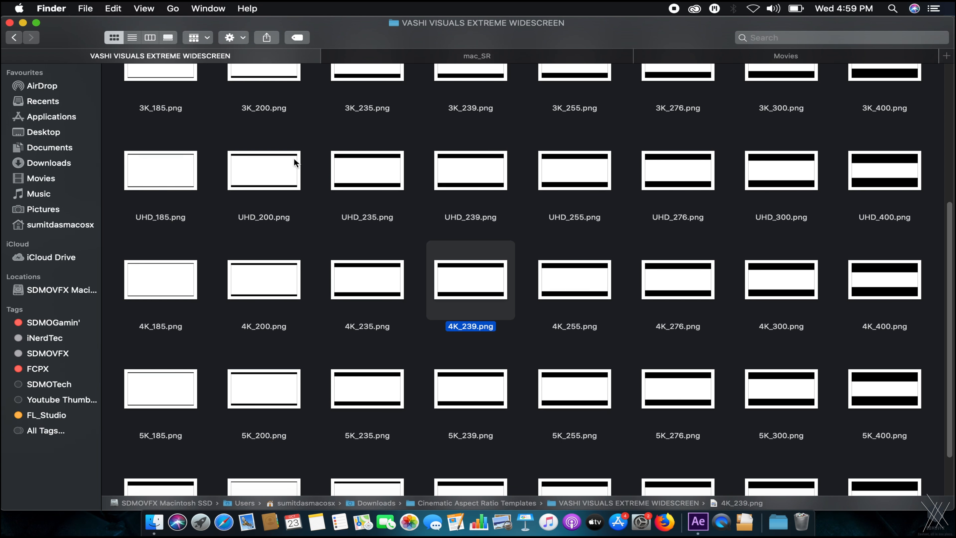
Preview the UHD_239.png letterbox template full size in Quick Look.
left_click(467, 171)
key("space")
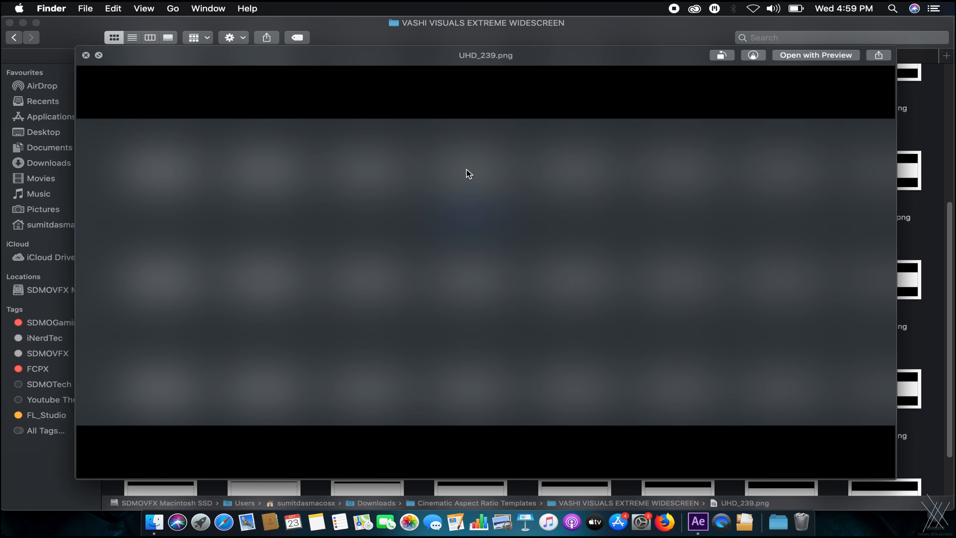
key("Down")
key("space")
scroll(593, 290, "down", 3)
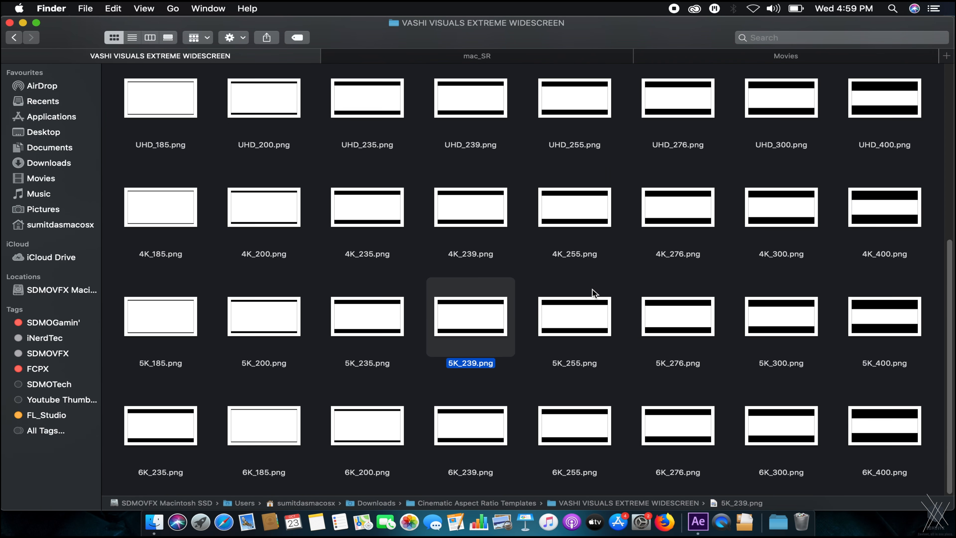
scroll(588, 286, "up", 3)
Compare the 4K_239.png template against 4K_235.png in Quick Look.
left_click(497, 280)
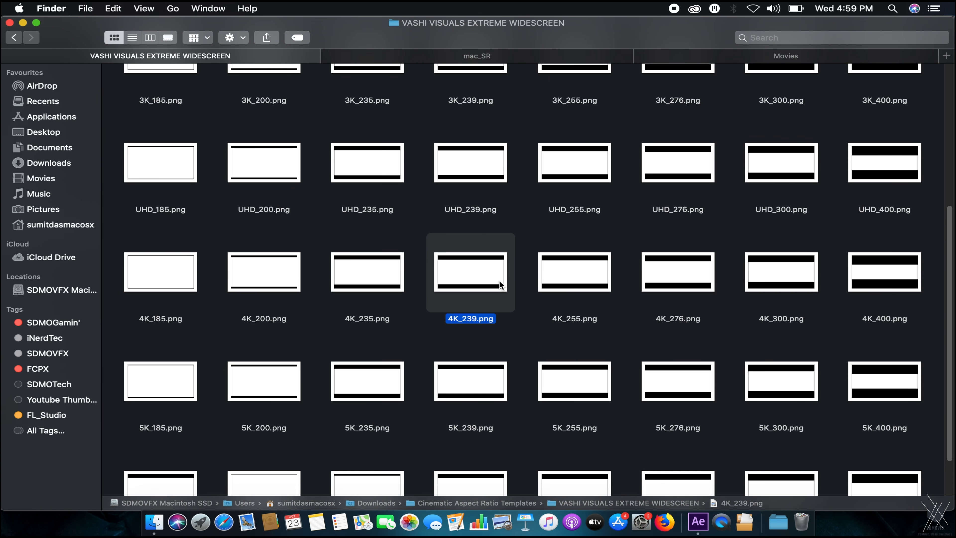
key("space")
key("Left")
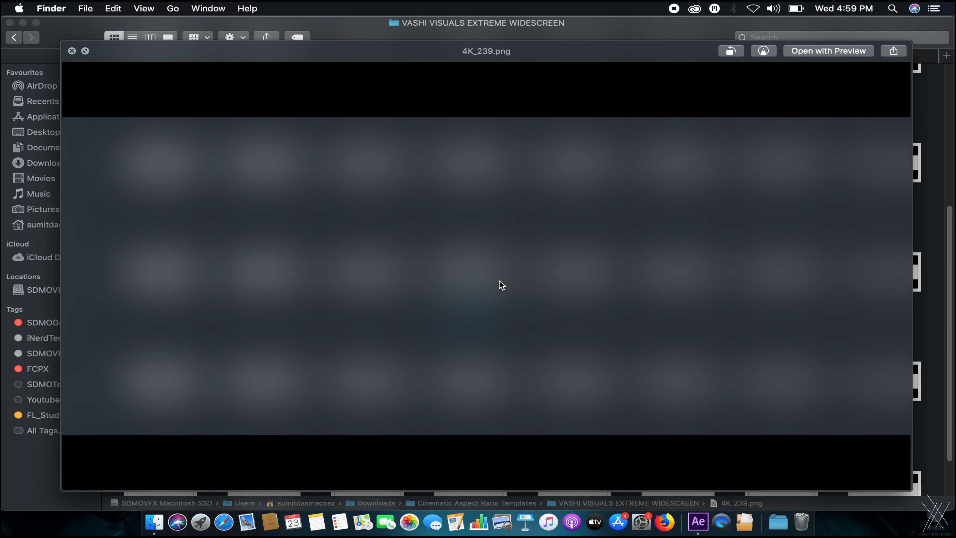
key("Right")
key("Left")
key("Right")
key("space")
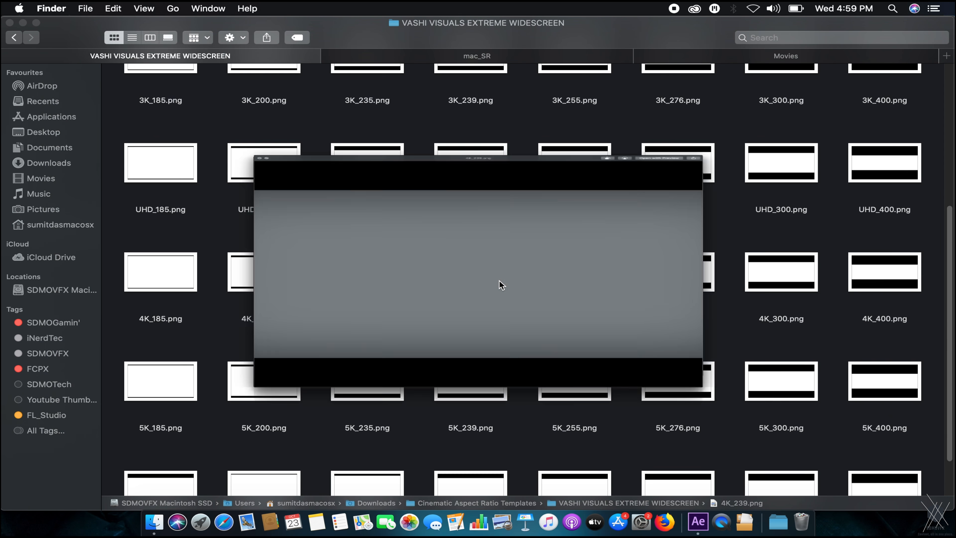
Check 4K_255.png, then bring 4K_239.png over to After Effects.
key("Right")
key("space")
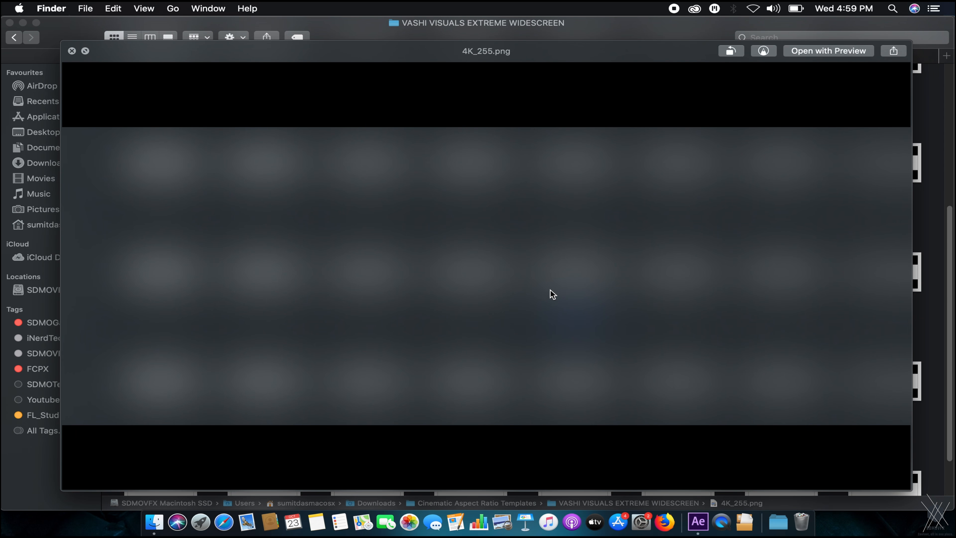
key("space")
key("Left")
left_click_drag(471, 275, 384, 264)
Import 4K_239.png, layer it into Raw_Vampire below logo_transparent.png, and save.
left_click_drag(155, 417, 117, 91)
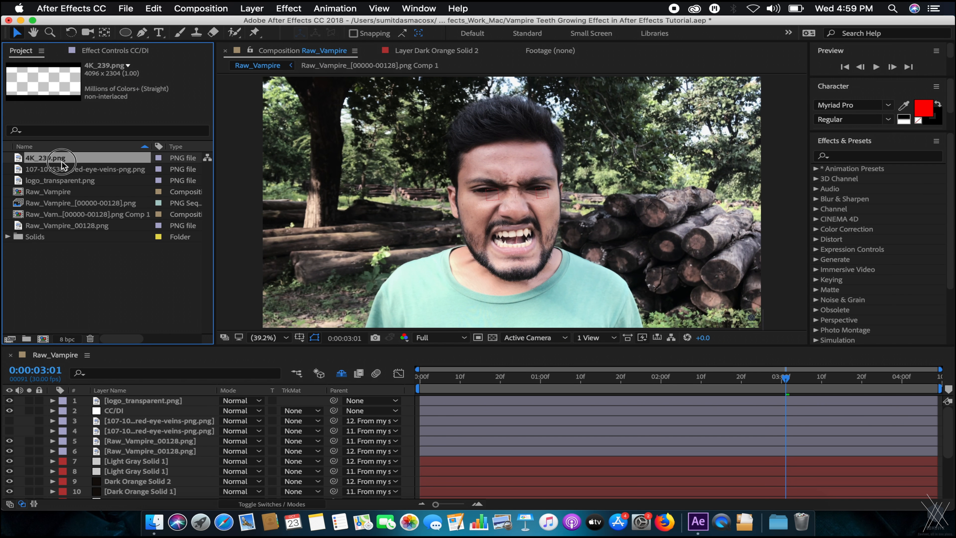
left_click_drag(60, 158, 138, 405)
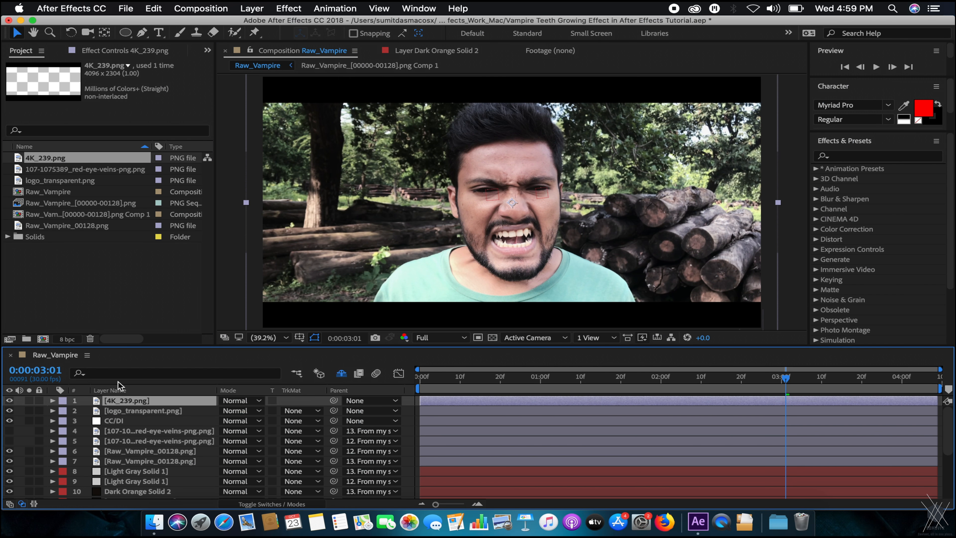
left_click_drag(140, 401, 145, 420)
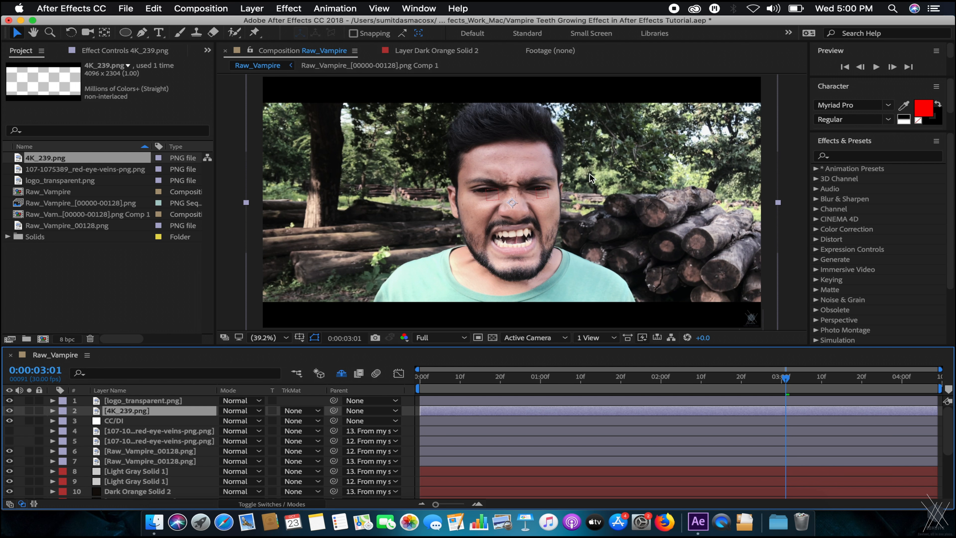
key("super+s")
Find CC Vignette by searching 'vignet' and apply it to the CC/DI layer.
left_click(850, 157)
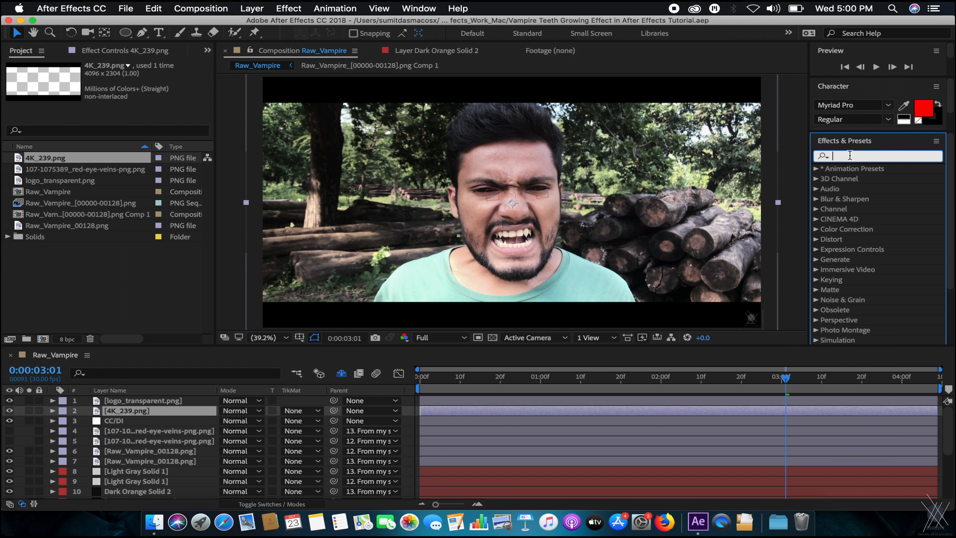
type("vignet")
left_click_drag(873, 216, 153, 424)
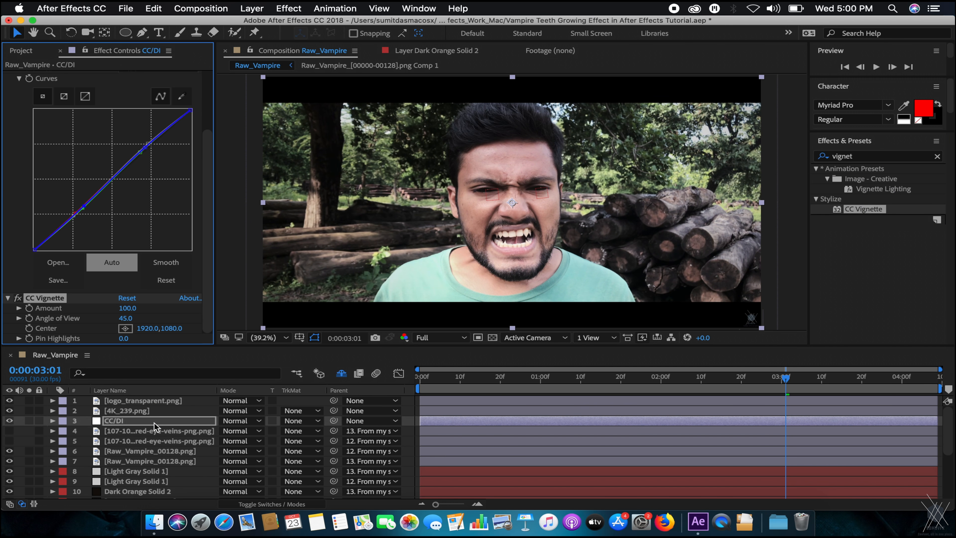
Try several vignette Amount and Angle of View values, undoing rejected ones, then save.
left_click_drag(125, 308, 354, 283)
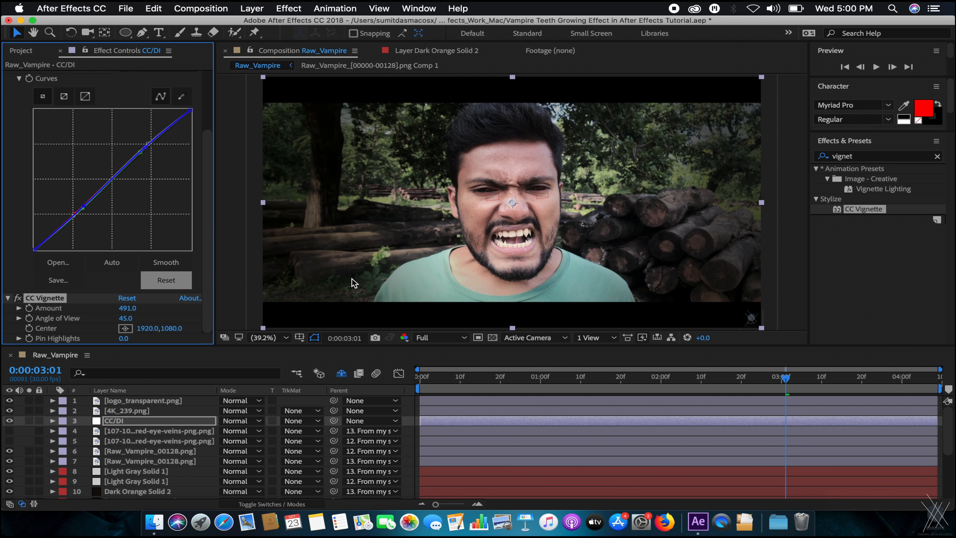
key("super+z")
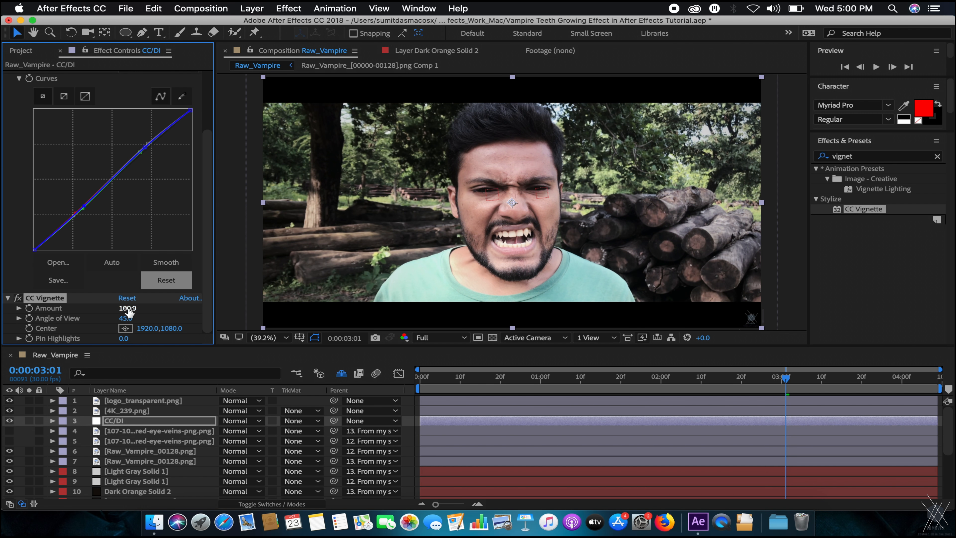
left_click_drag(337, 282, 339, 286)
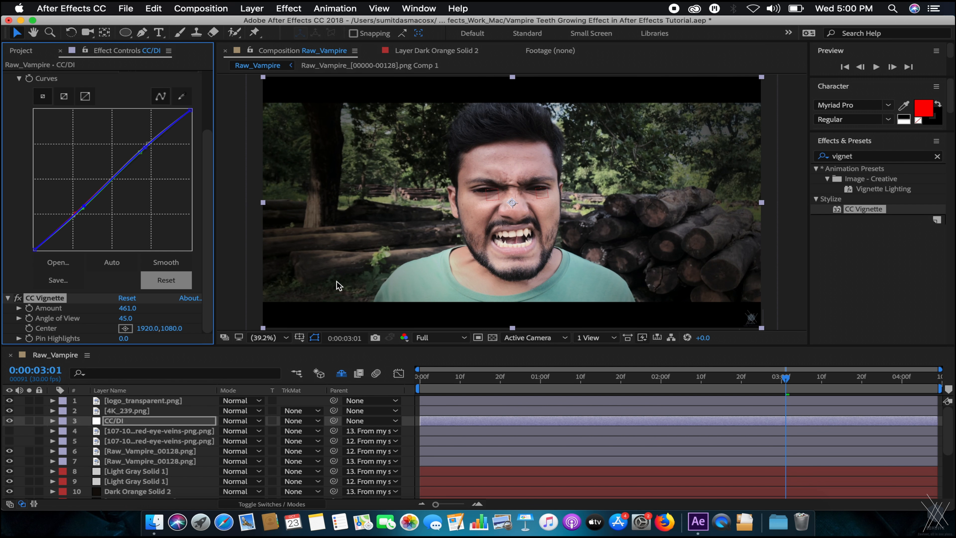
key("super+z")
left_click_drag(253, 306, 225, 308)
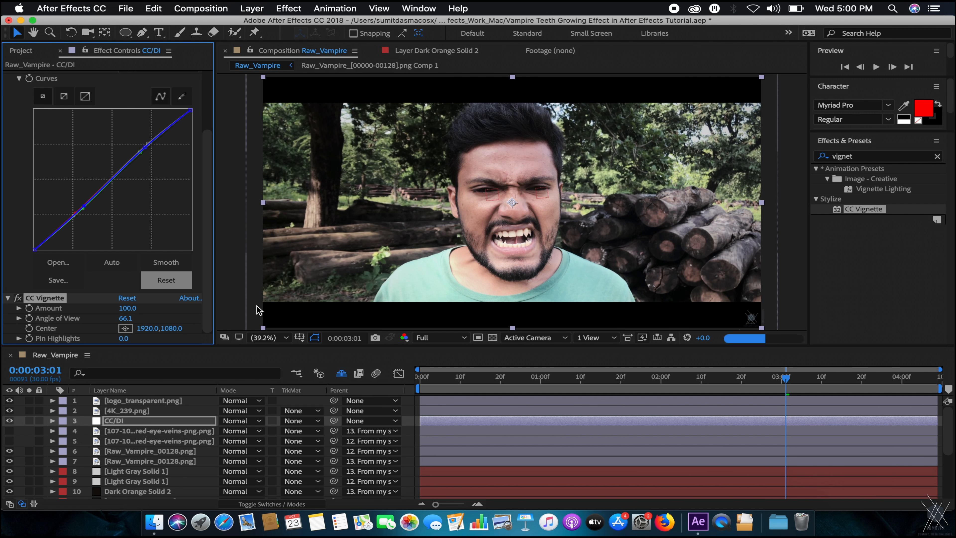
key("super+z")
left_click_drag(130, 309, 166, 305)
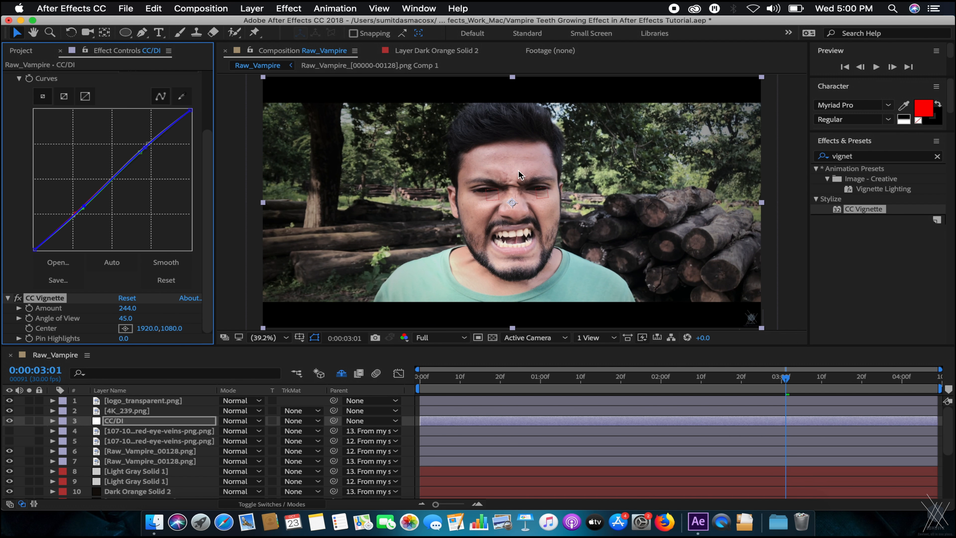
left_click_drag(125, 323, 174, 338)
key("super+z")
key("super+s")
Set the vignette Amount to 250, save, and adjust the viewer magnification.
left_click_drag(129, 311, 134, 311)
key("super+s")
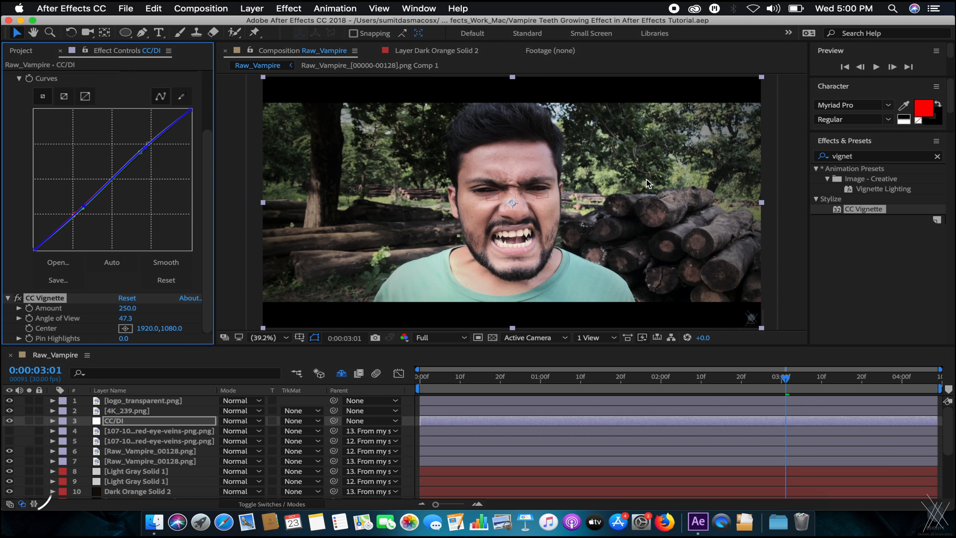
scroll(574, 200, "up", 2)
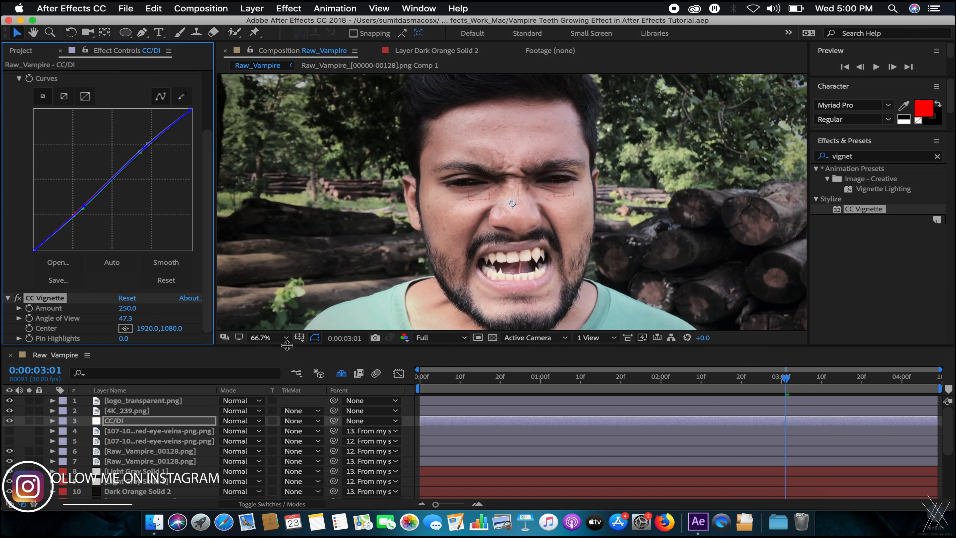
left_click(277, 339)
left_click(278, 341)
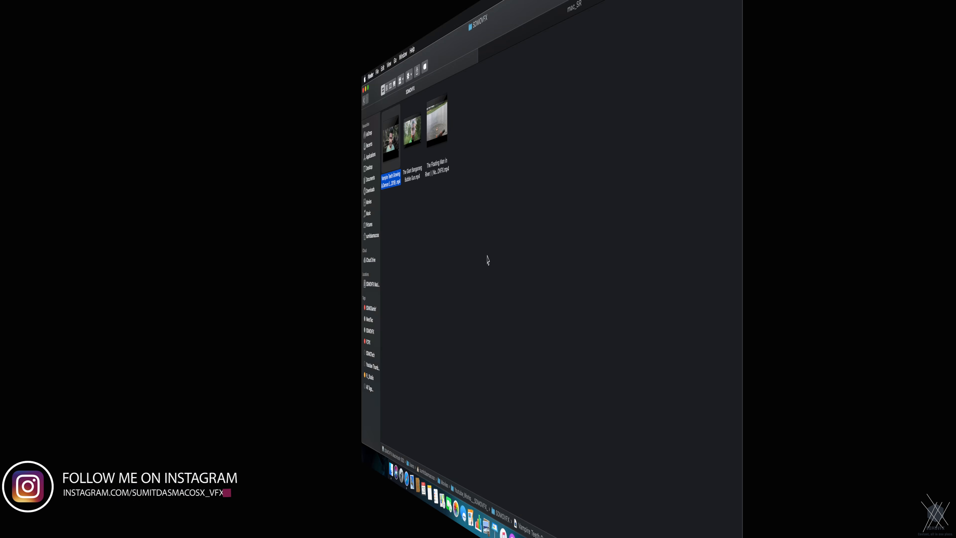
Play the rendered Vampire Teeth Growing & Demon Eyes Effect .mp4 in Quick Look, replaying it several times.
key("space")
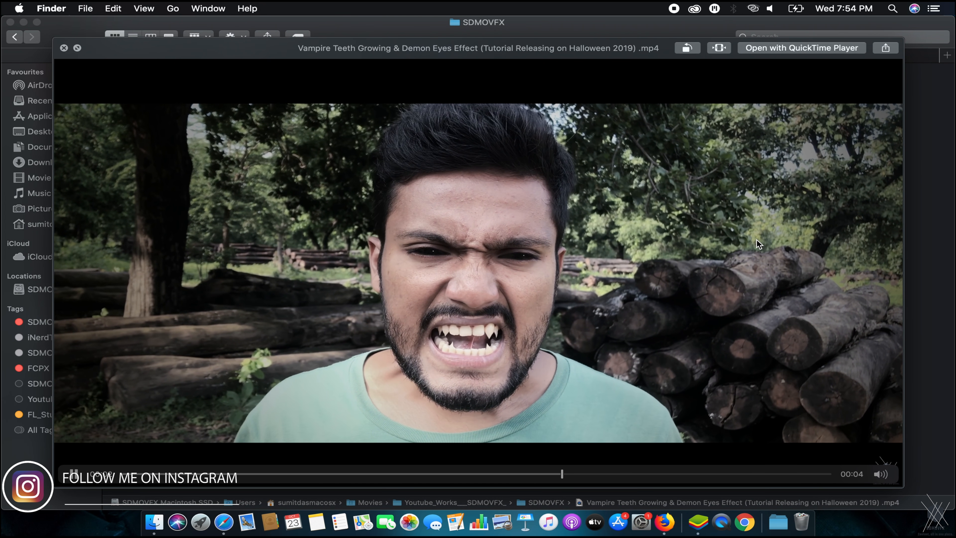
key("space")
key("space")
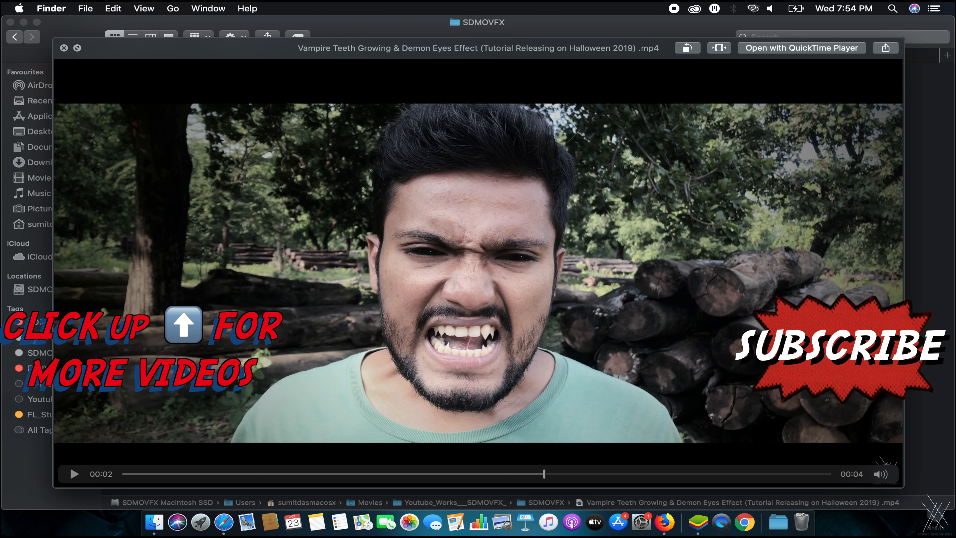
key("space")
key("space")
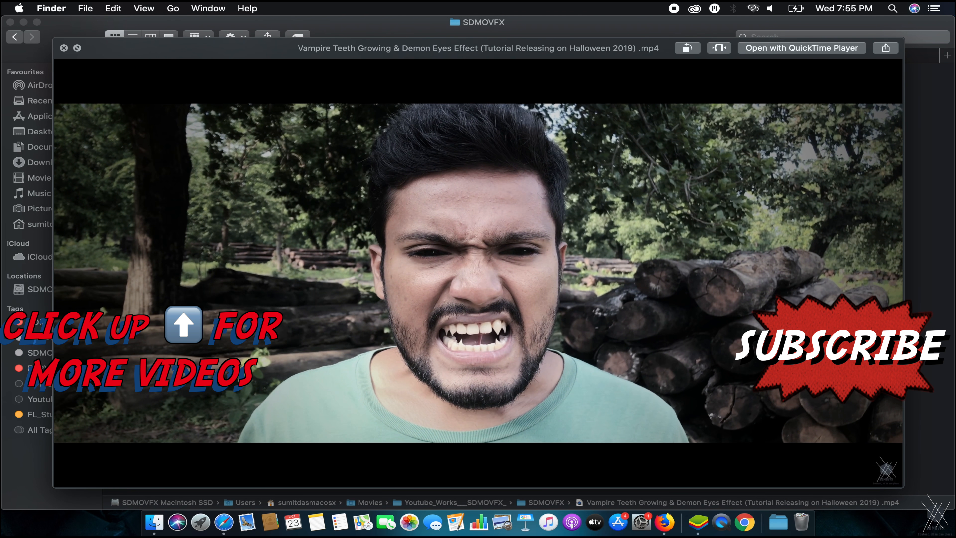
key("space")
key("space")
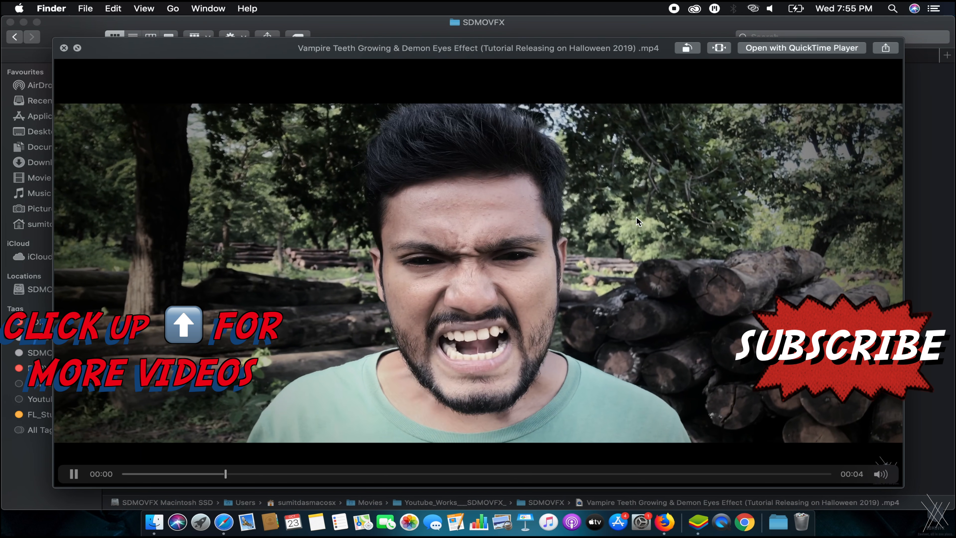